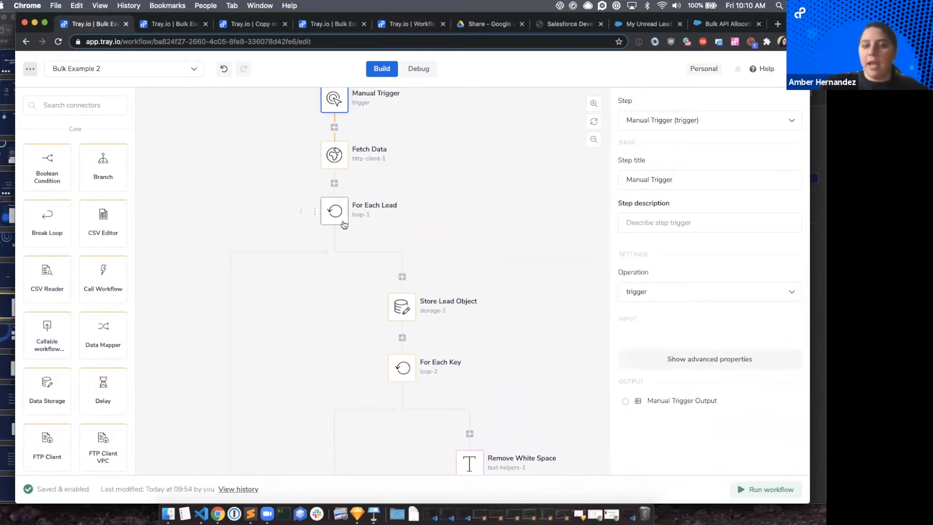
Examine the Bulk Example 2 workflow from the For Each Lead loop through white-space removal and email validation.
{"action": "scroll", "coordinate": [343, 224], "scroll_direction": "down", "scroll_amount": 5}
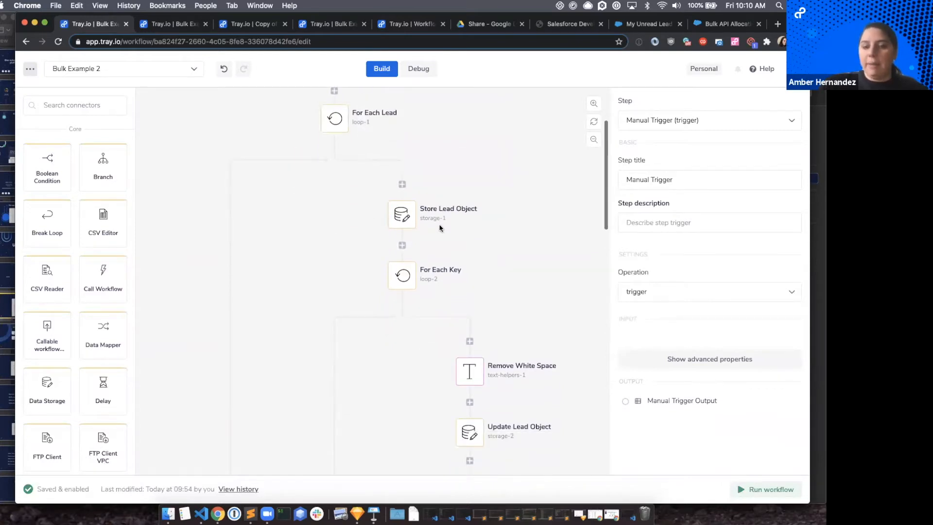
{"action": "scroll", "coordinate": [440, 228], "scroll_direction": "down", "scroll_amount": 1}
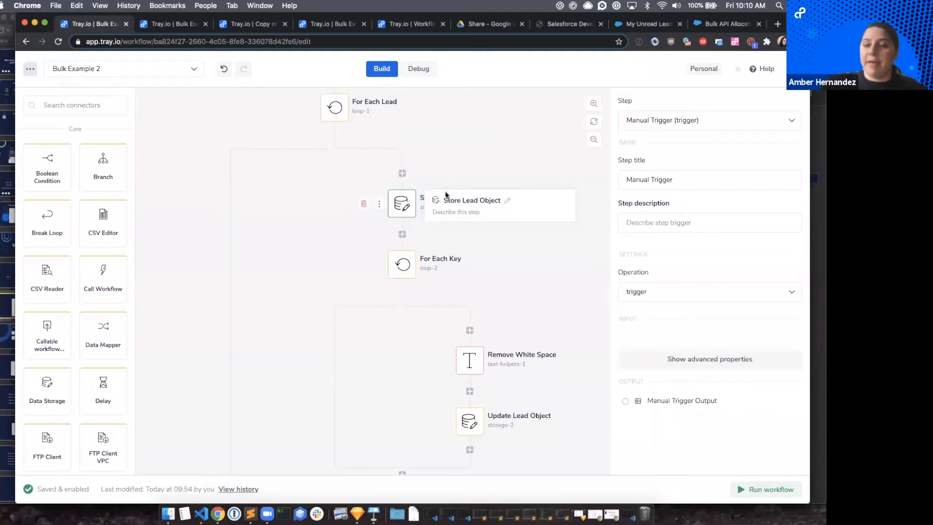
{"action": "scroll", "coordinate": [340, 235], "scroll_direction": "down", "scroll_amount": 1}
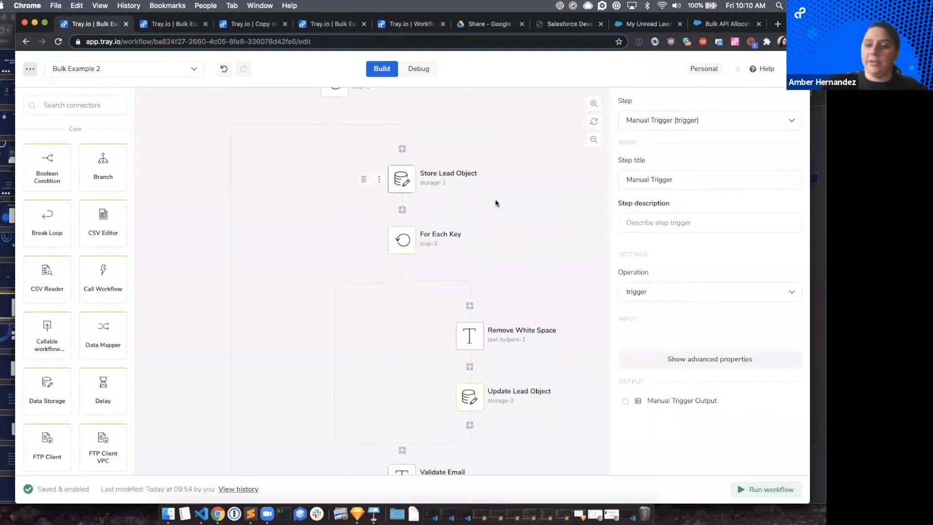
{"action": "scroll", "coordinate": [496, 202], "scroll_direction": "down", "scroll_amount": 1}
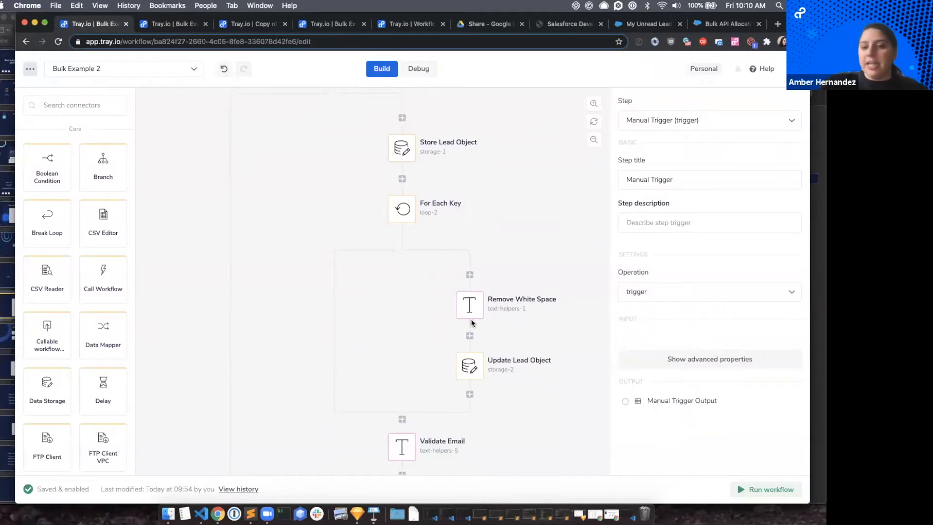
{"action": "scroll", "coordinate": [471, 321], "scroll_direction": "down", "scroll_amount": 2}
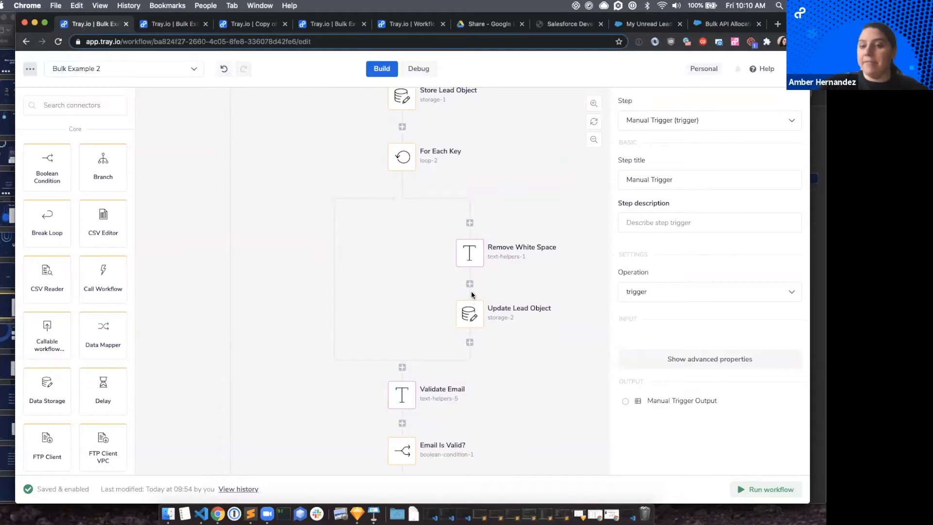
{"action": "scroll", "coordinate": [479, 277], "scroll_direction": "down", "scroll_amount": 4}
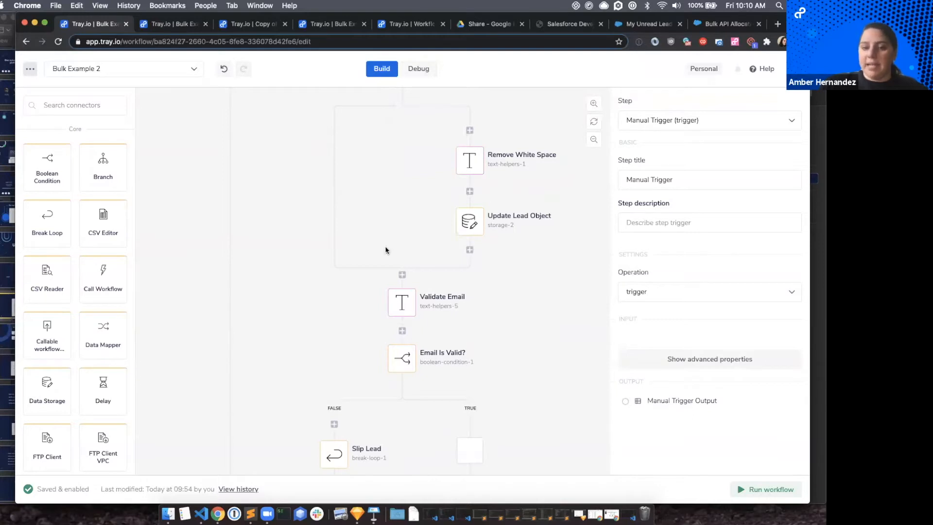
{"action": "scroll", "coordinate": [387, 255], "scroll_direction": "down", "scroll_amount": 2}
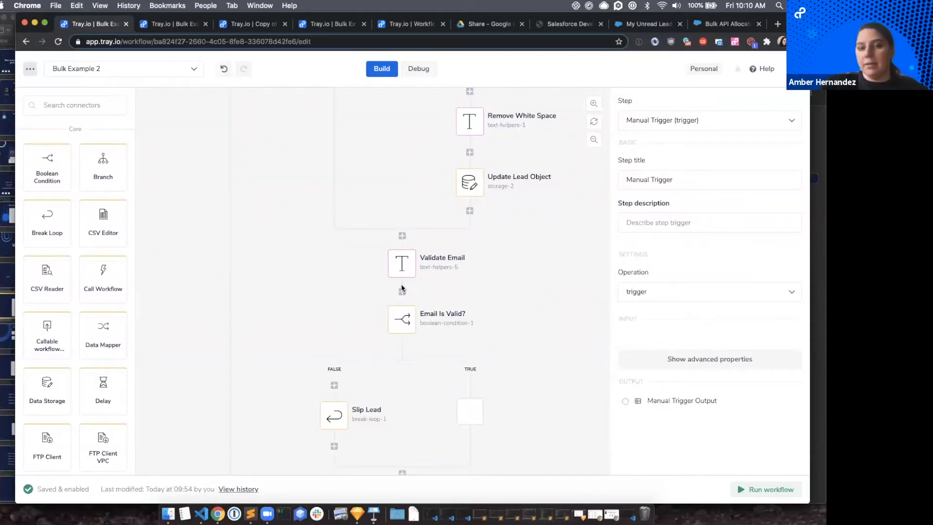
{"action": "scroll", "coordinate": [402, 282], "scroll_direction": "down", "scroll_amount": 3}
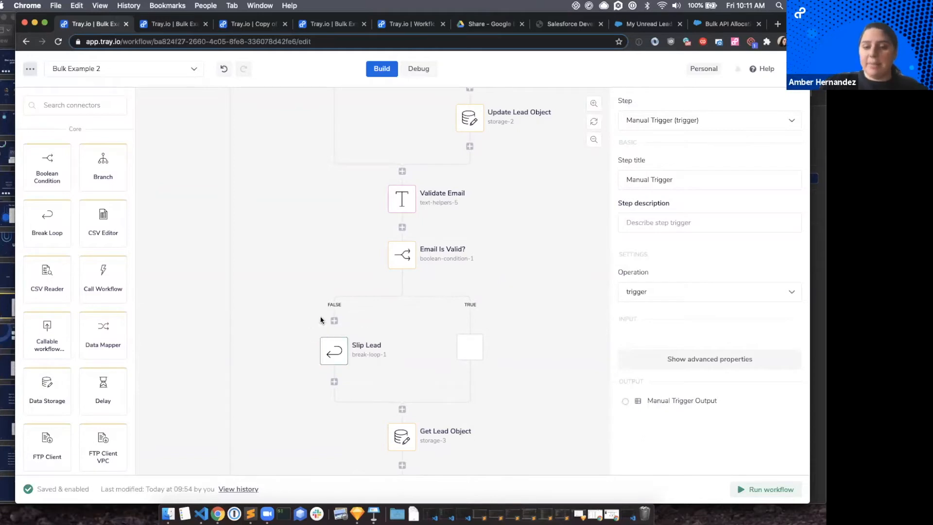
Examine the rest of Bulk Example 2, from the Slip Lead branch through Enforce Structure and Look Up Lead to Create Lead and Update Lead.
{"action": "scroll", "coordinate": [423, 253], "scroll_direction": "down", "scroll_amount": 2}
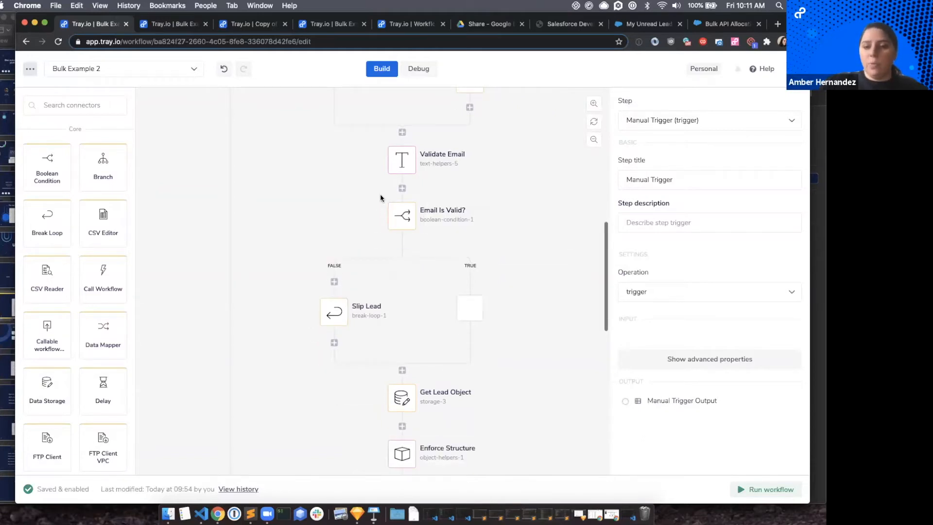
{"action": "scroll", "coordinate": [410, 272], "scroll_direction": "down", "scroll_amount": 5}
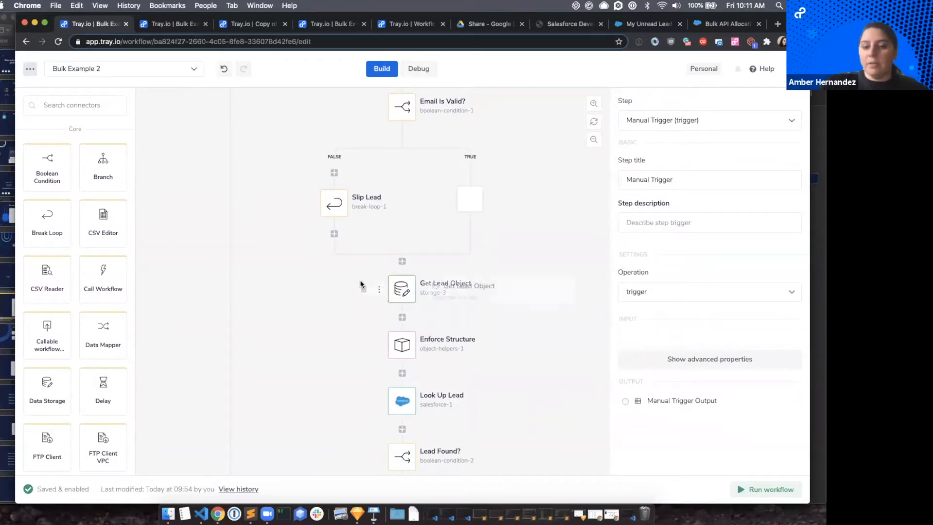
{"action": "scroll", "coordinate": [360, 281], "scroll_direction": "up", "scroll_amount": 10}
{"action": "scroll", "coordinate": [362, 279], "scroll_direction": "down", "scroll_amount": 13}
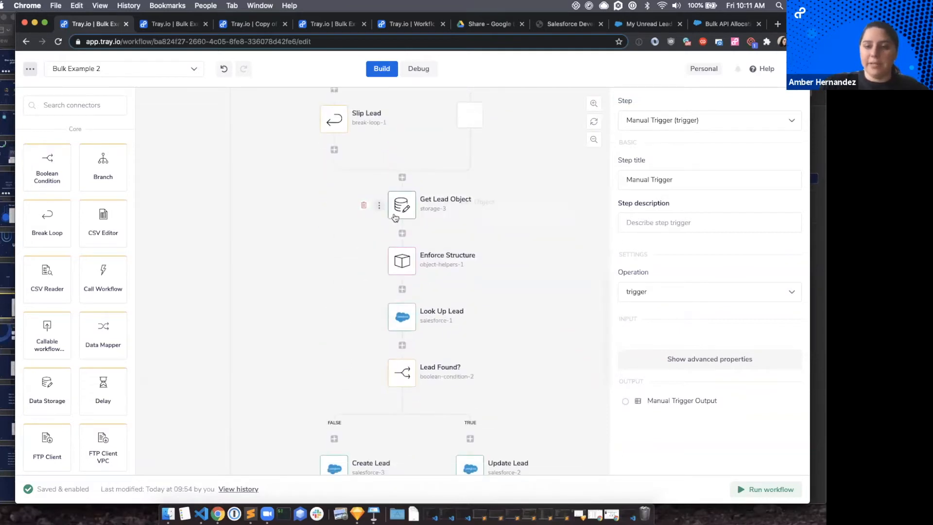
{"action": "mouse_move", "coordinate": [405, 265]}
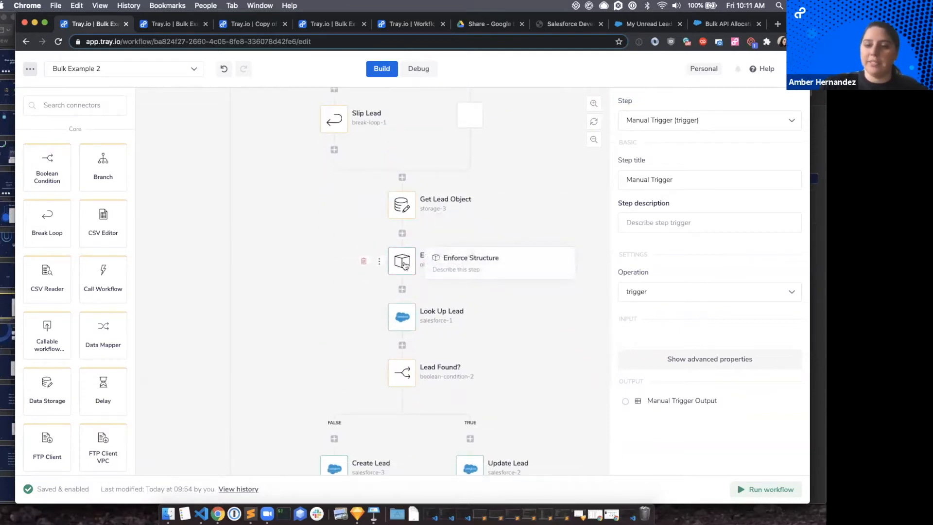
{"action": "mouse_move", "coordinate": [405, 324]}
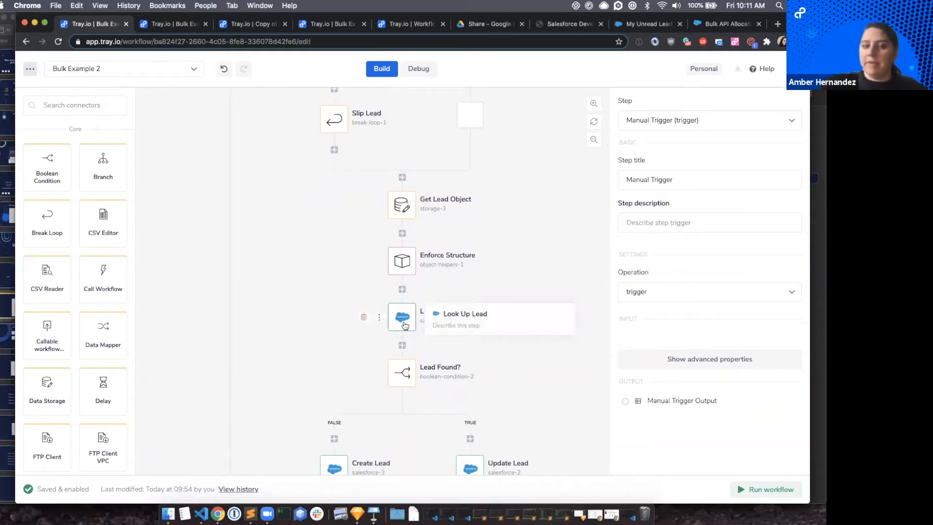
{"action": "scroll", "coordinate": [405, 324], "scroll_direction": "down", "scroll_amount": 5}
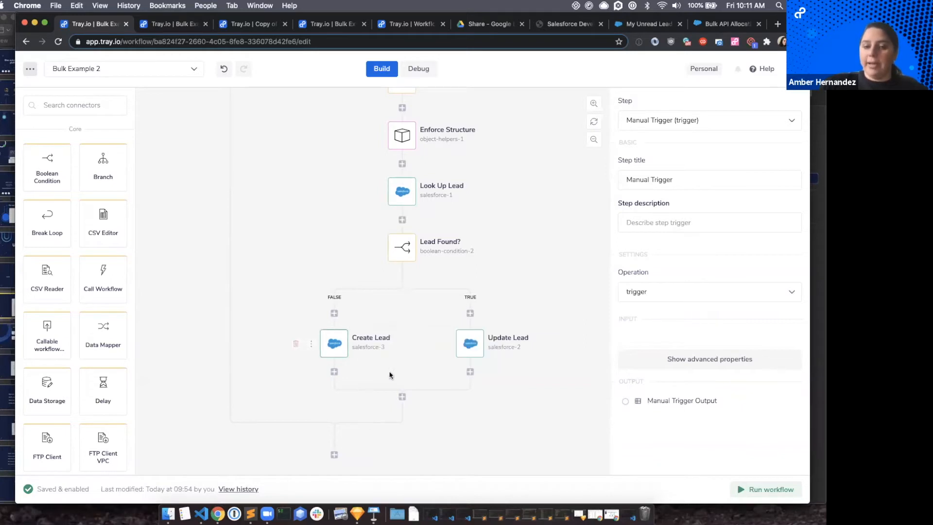
{"action": "scroll", "coordinate": [183, 232], "scroll_direction": "up", "scroll_amount": 10}
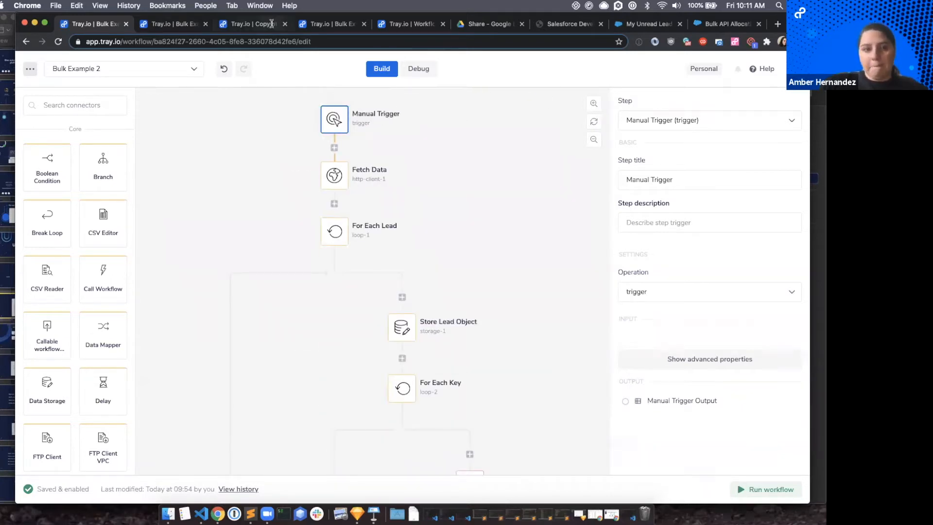
Switch to the Bulk Example workflow and examine its sequence from the Webhook trigger to the Upset Leads step.
{"action": "left_click", "coordinate": [167, 28]}
{"action": "scroll", "coordinate": [258, 180], "scroll_direction": "down", "scroll_amount": 2}
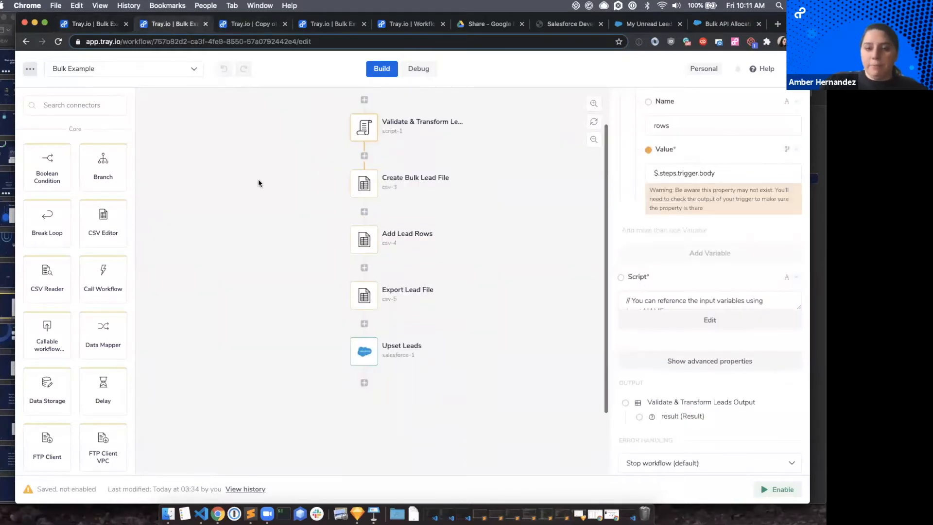
{"action": "scroll", "coordinate": [258, 180], "scroll_direction": "up", "scroll_amount": 2}
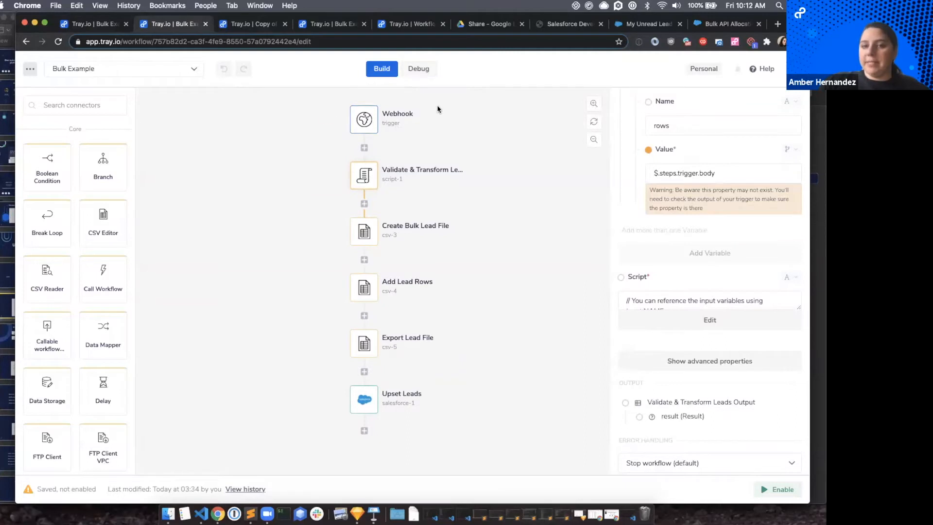
{"action": "scroll", "coordinate": [355, 220], "scroll_direction": "down", "scroll_amount": 1}
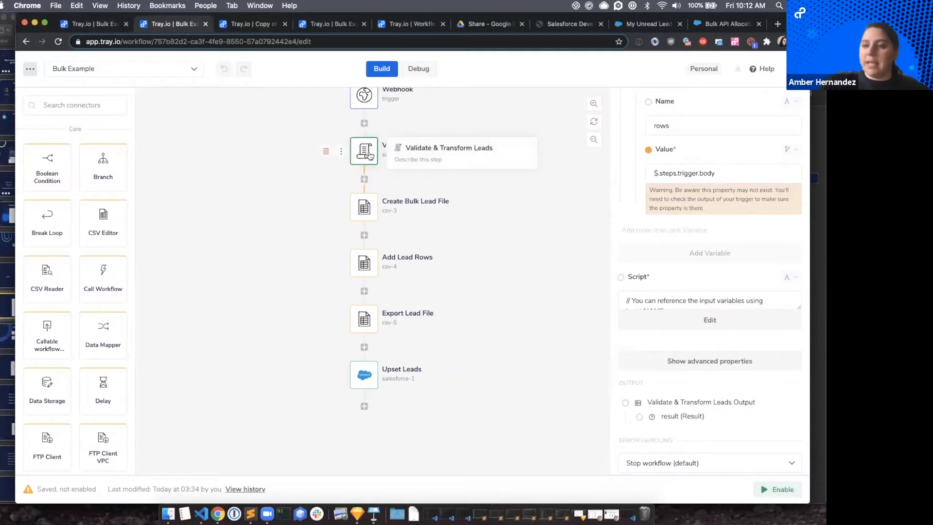
Return to Bulk Example 2 and review the cleaning, email validation and structuring steps that the single script step replaces.
{"action": "left_click", "coordinate": [96, 23]}
{"action": "scroll", "coordinate": [485, 314], "scroll_direction": "down", "scroll_amount": 5}
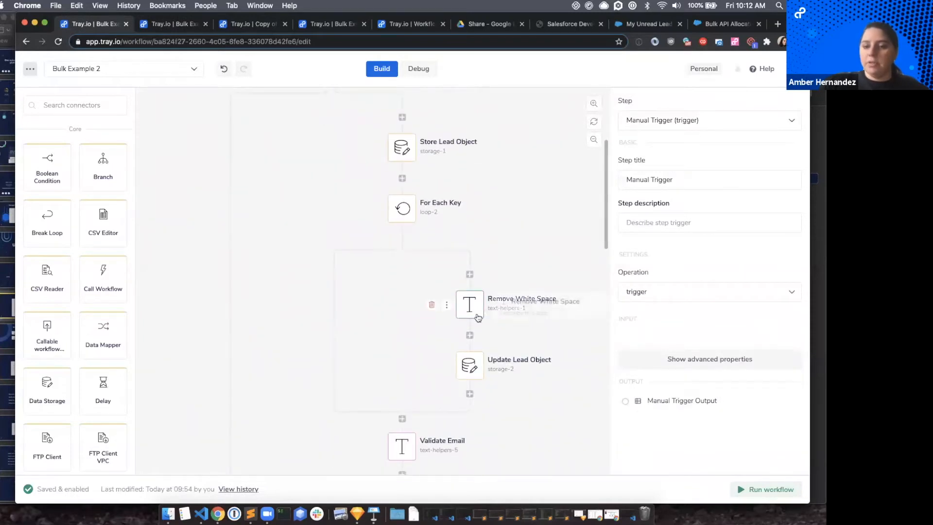
{"action": "scroll", "coordinate": [480, 316], "scroll_direction": "down", "scroll_amount": 5}
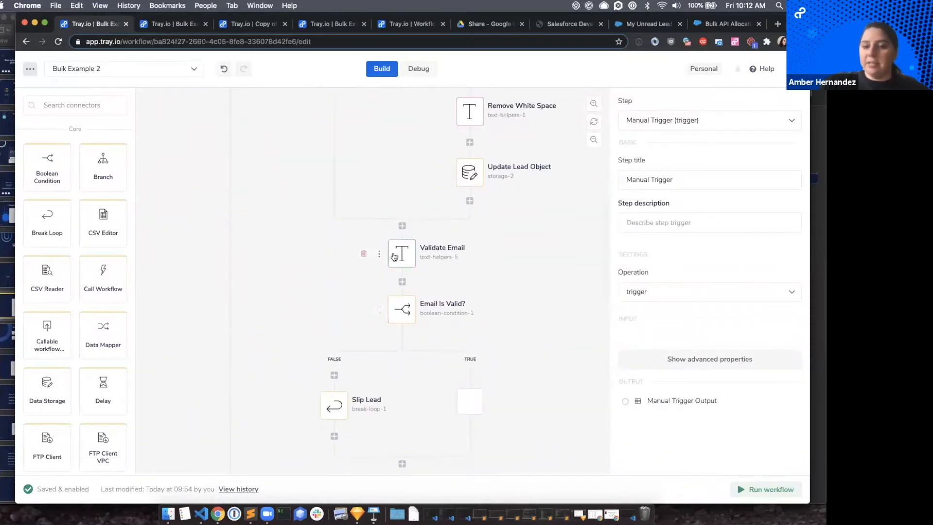
{"action": "scroll", "coordinate": [418, 305], "scroll_direction": "down", "scroll_amount": 1}
{"action": "scroll", "coordinate": [417, 299], "scroll_direction": "down", "scroll_amount": 5}
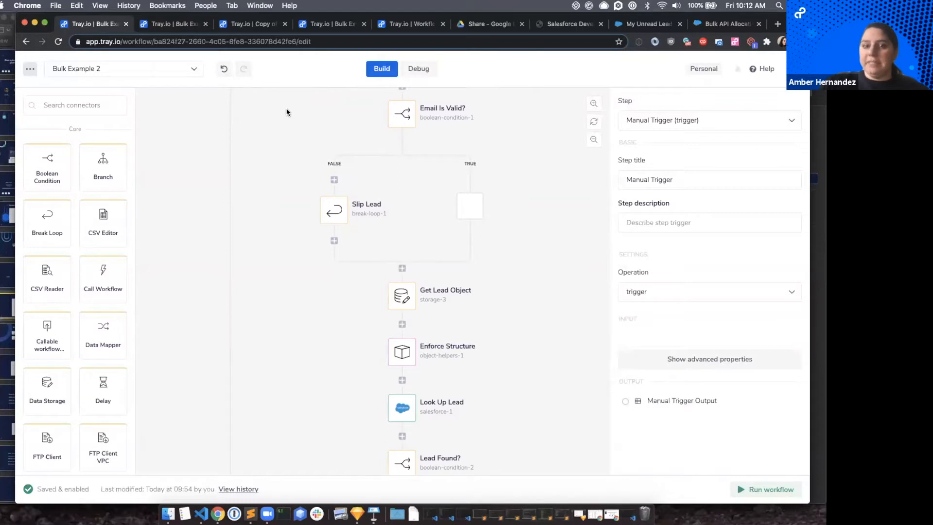
{"action": "scroll", "coordinate": [286, 108], "scroll_direction": "up", "scroll_amount": 5}
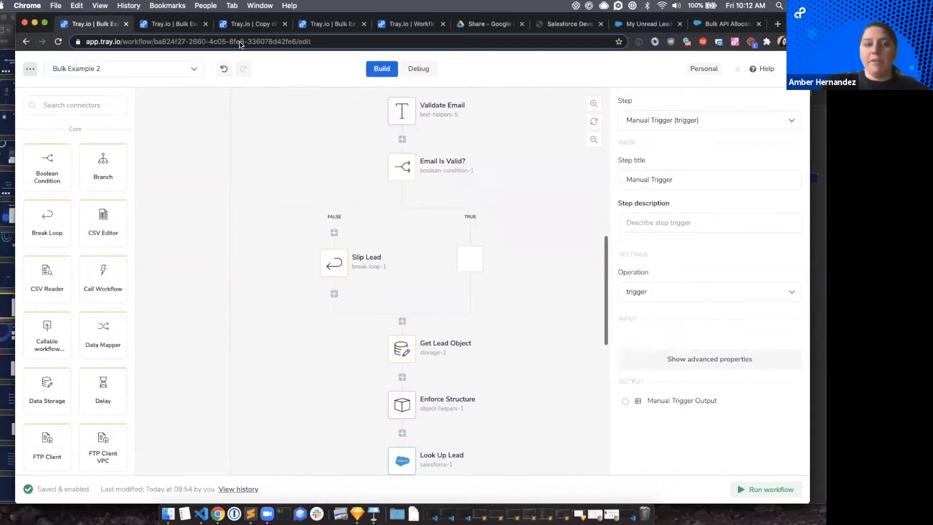
Go back to Bulk Example, review the Validate & Transform Leads input variable, and open the step's script code for reading.
{"action": "left_click", "coordinate": [169, 30]}
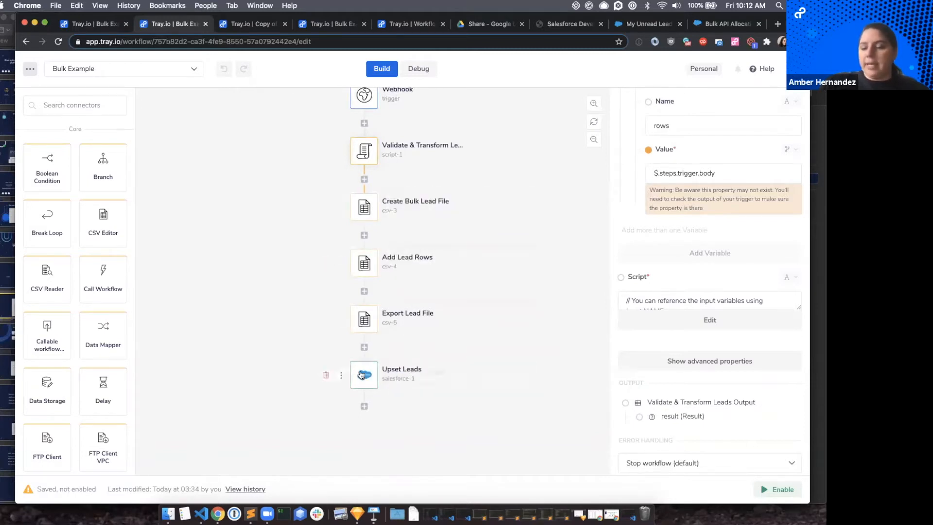
{"action": "scroll", "coordinate": [361, 308], "scroll_direction": "up", "scroll_amount": 1}
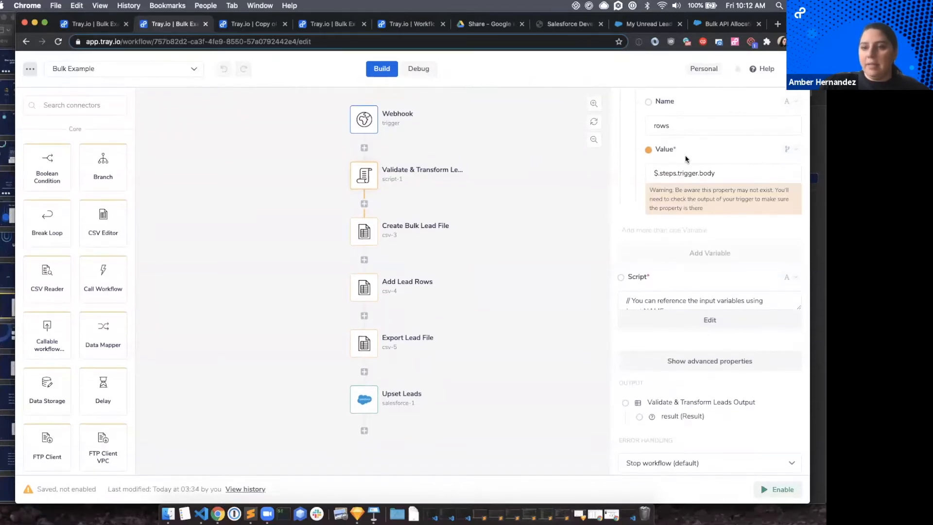
{"action": "scroll", "coordinate": [685, 159], "scroll_direction": "up", "scroll_amount": 3}
{"action": "scroll", "coordinate": [687, 156], "scroll_direction": "down", "scroll_amount": 5}
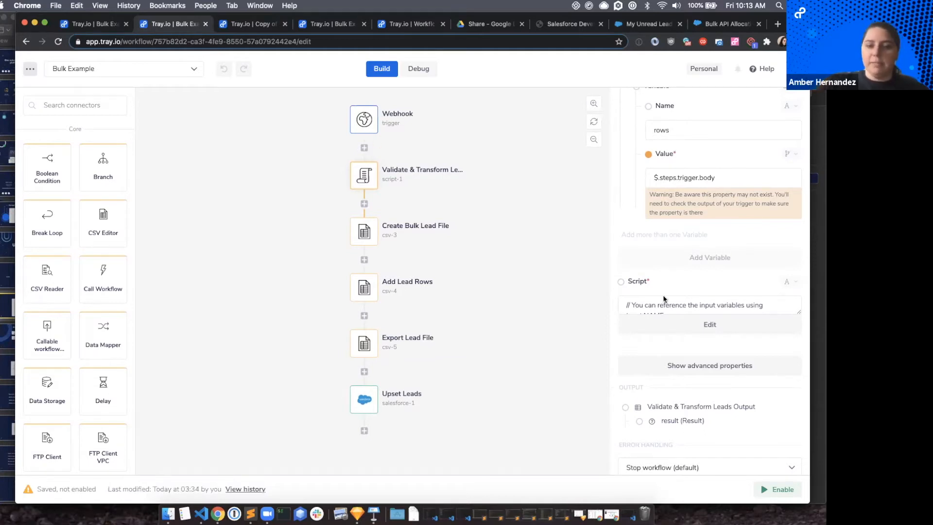
{"action": "left_click", "coordinate": [669, 321]}
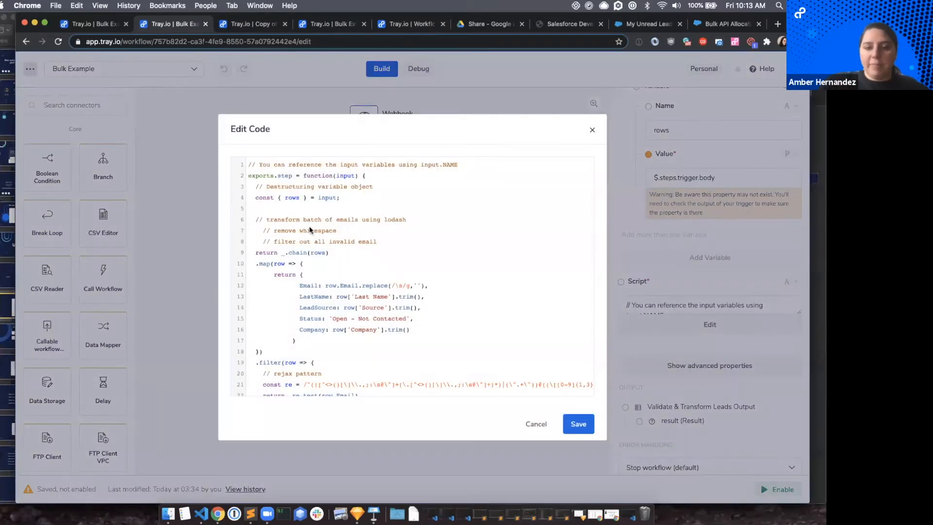
{"action": "scroll", "coordinate": [470, 304], "scroll_direction": "down", "scroll_amount": 3}
{"action": "scroll", "coordinate": [470, 305], "scroll_direction": "up", "scroll_amount": 3}
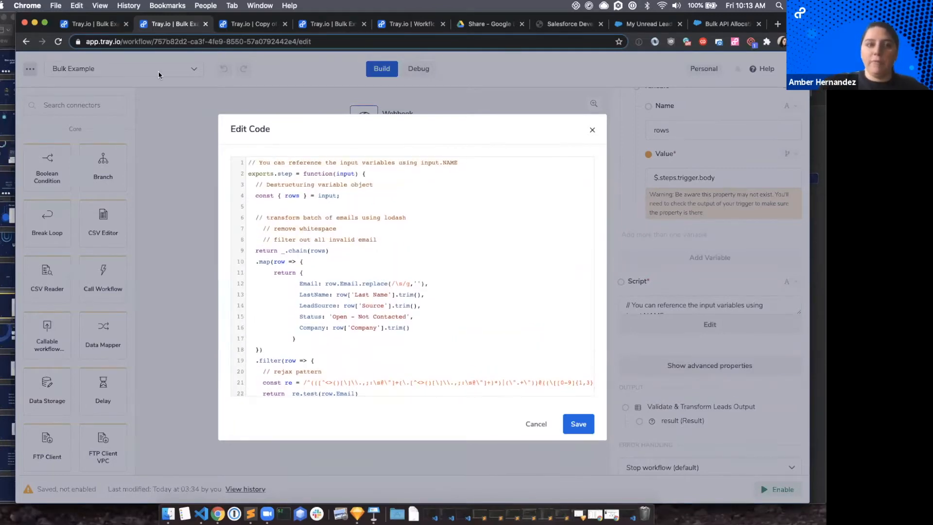
Compare the Remove White Space step's settings in Bulk Example 2 with the script's map block that returns the cleaned lead fields.
{"action": "left_click", "coordinate": [111, 24]}
{"action": "left_click", "coordinate": [472, 301]}
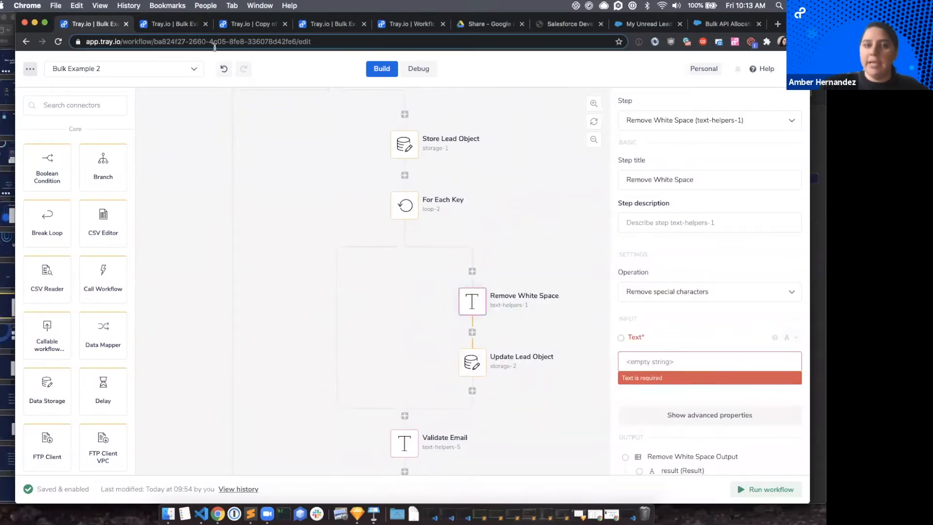
{"action": "left_click", "coordinate": [186, 25]}
{"action": "scroll", "coordinate": [366, 299], "scroll_direction": "down", "scroll_amount": 3}
{"action": "scroll", "coordinate": [346, 245], "scroll_direction": "up", "scroll_amount": 2}
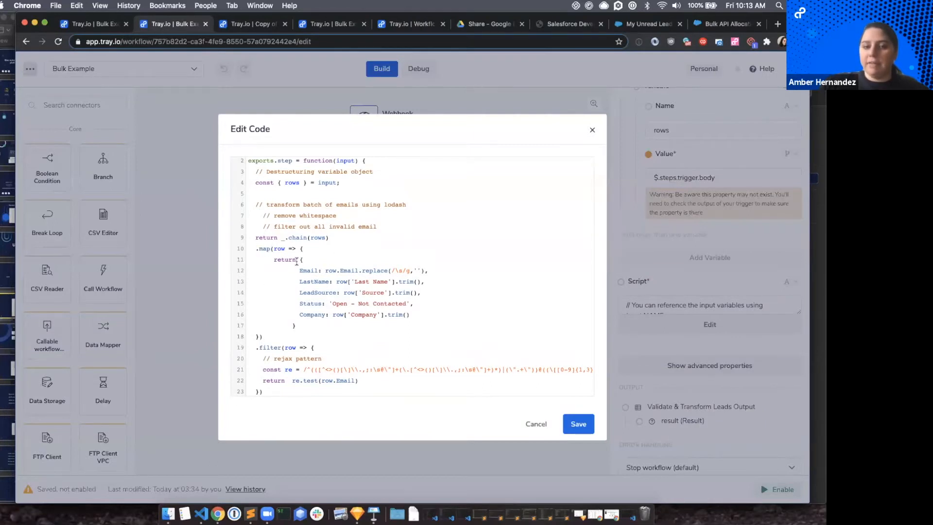
{"action": "left_click_drag", "start_coordinate": [299, 261], "coordinate": [312, 326]}
{"action": "left_click", "coordinate": [312, 326]}
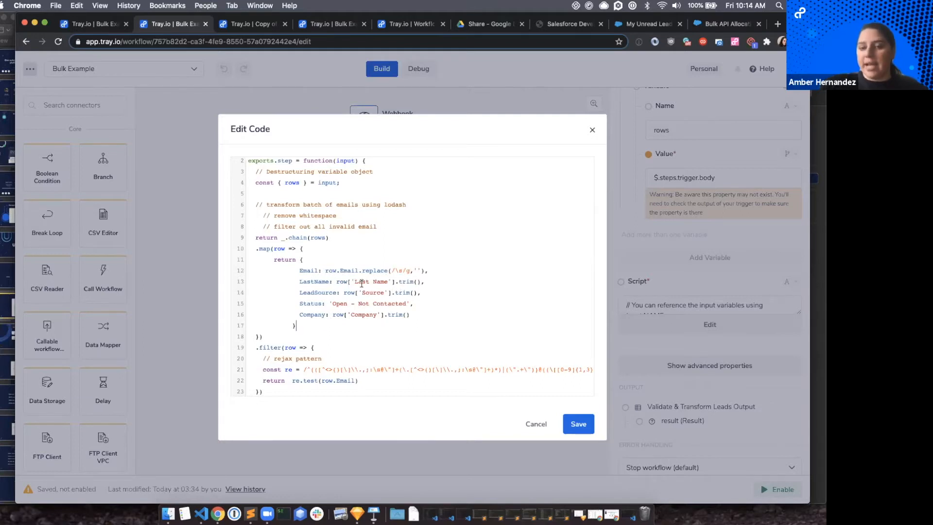
Recheck the For Each Key loop in Bulk Example 2, then read the Bulk Example script from the trimmed fields through its email filter.
{"action": "left_click", "coordinate": [91, 26]}
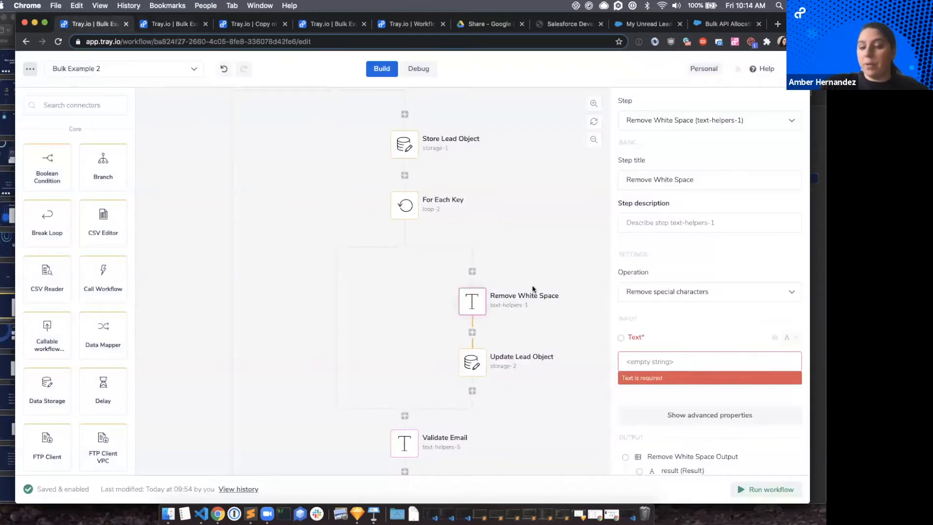
{"action": "left_click", "coordinate": [178, 24]}
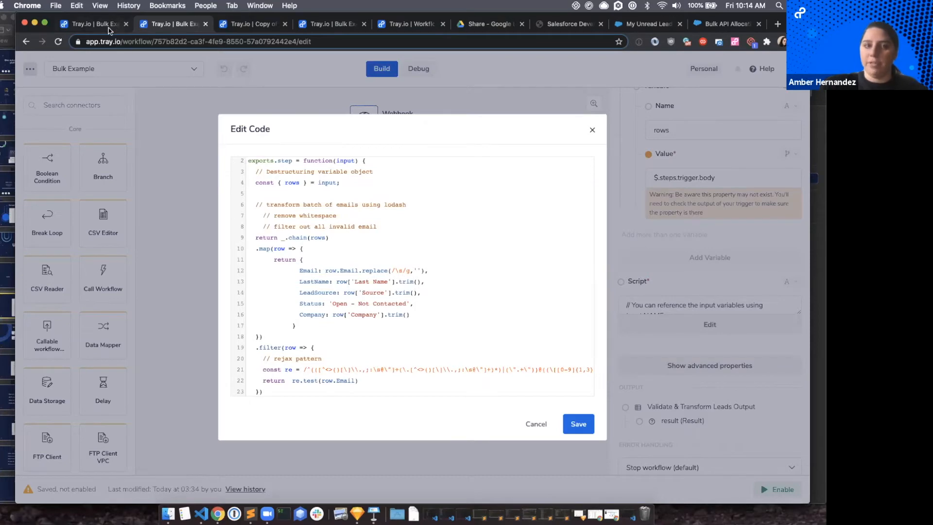
{"action": "key", "text": "ctrl+shift+Tab"}
{"action": "left_click", "coordinate": [174, 29]}
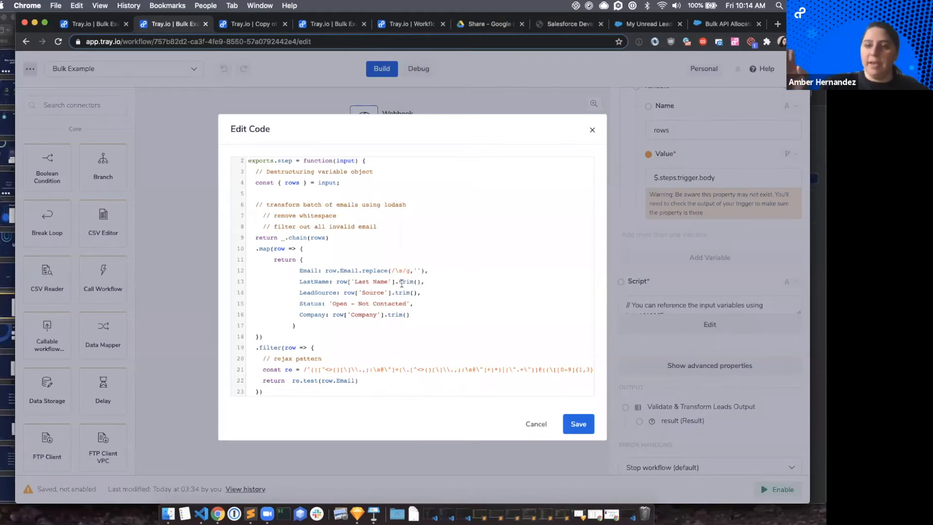
{"action": "scroll", "coordinate": [408, 299], "scroll_direction": "down", "scroll_amount": 1}
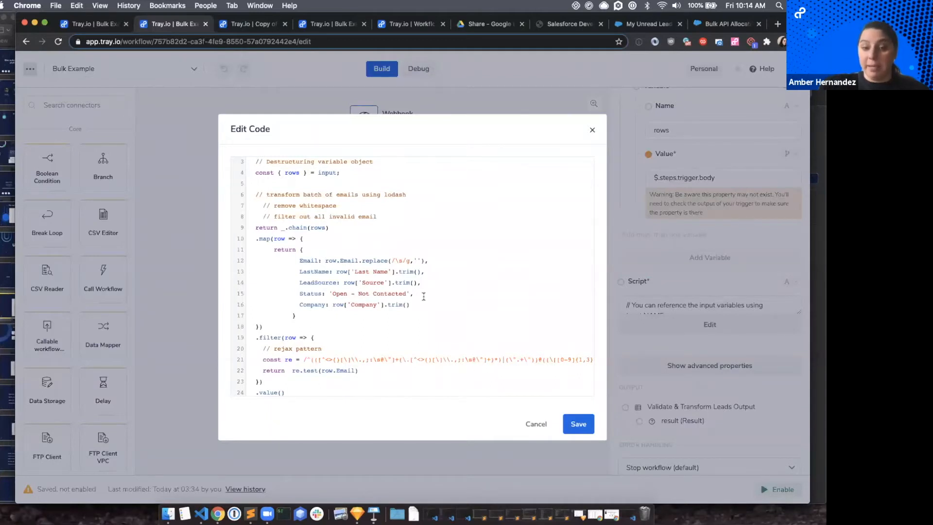
{"action": "scroll", "coordinate": [424, 297], "scroll_direction": "down", "scroll_amount": 2}
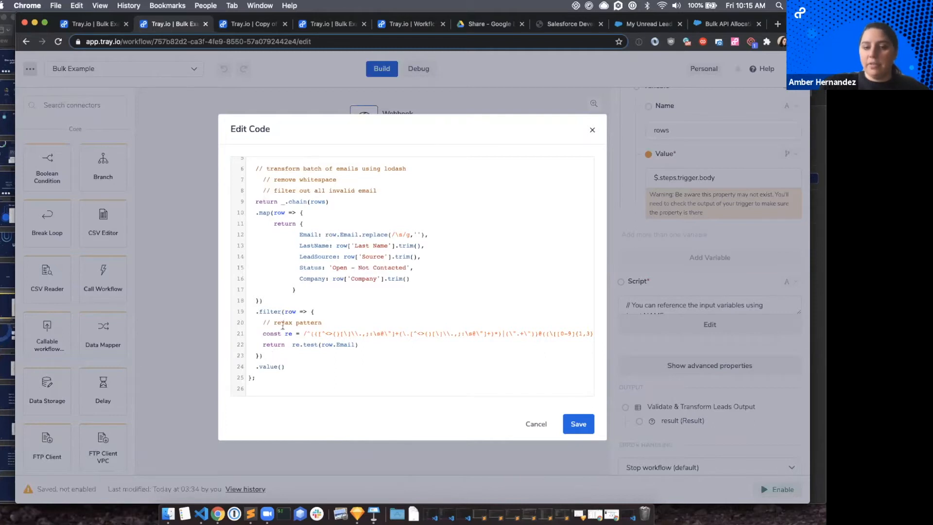
Read the full regex pattern in the script's email filter, then close the code without saving.
{"action": "scroll", "coordinate": [346, 336], "scroll_direction": "right", "scroll_amount": 5}
{"action": "scroll", "coordinate": [347, 335], "scroll_direction": "left", "scroll_amount": 5}
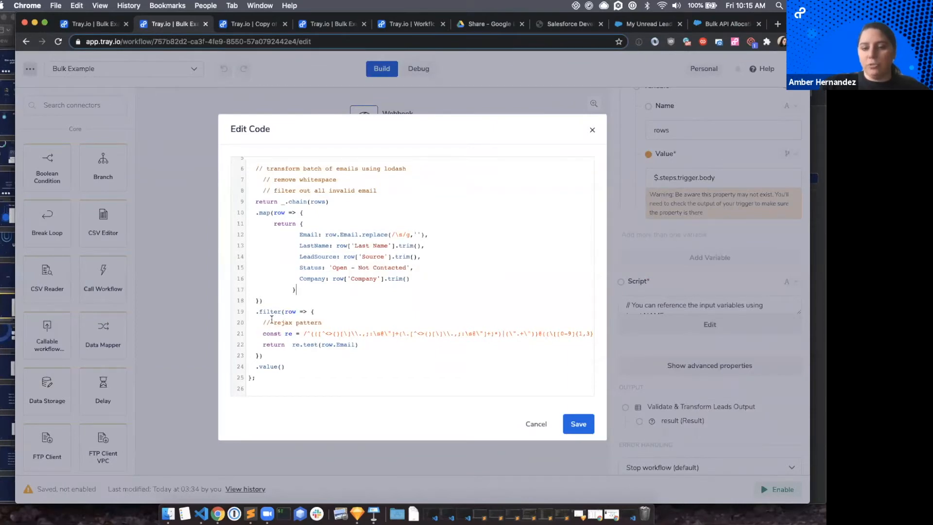
{"action": "left_click", "coordinate": [527, 421]}
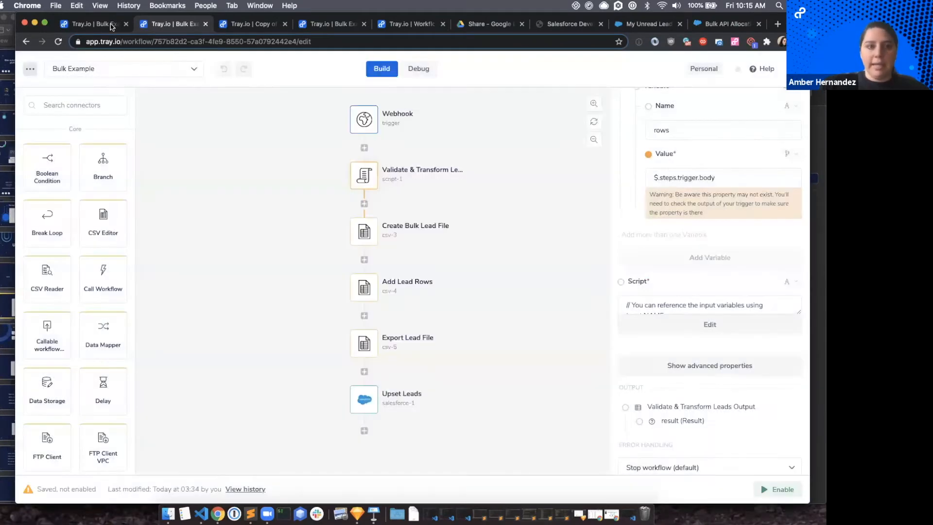
Return to Bulk Example 2 and find the Validate Email step above the Email Is Valid? branch, opening its settings.
{"action": "left_click", "coordinate": [103, 23]}
{"action": "scroll", "coordinate": [428, 287], "scroll_direction": "down", "scroll_amount": 13}
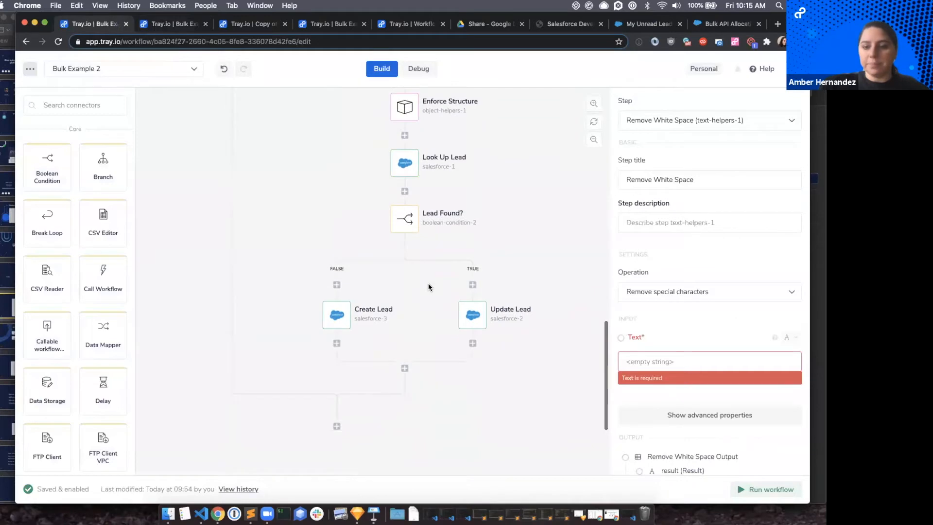
{"action": "scroll", "coordinate": [428, 287], "scroll_direction": "up", "scroll_amount": 2}
{"action": "scroll", "coordinate": [425, 165], "scroll_direction": "up", "scroll_amount": 10}
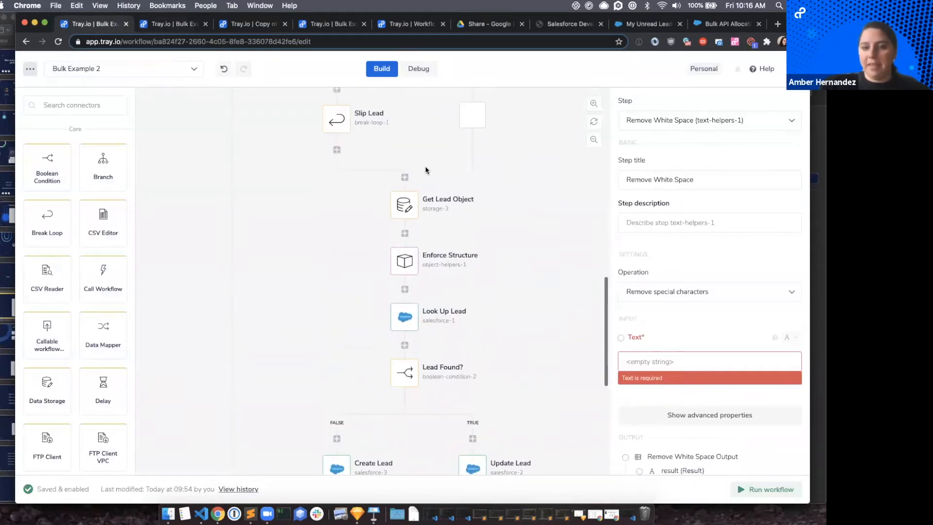
{"action": "left_click", "coordinate": [413, 156]}
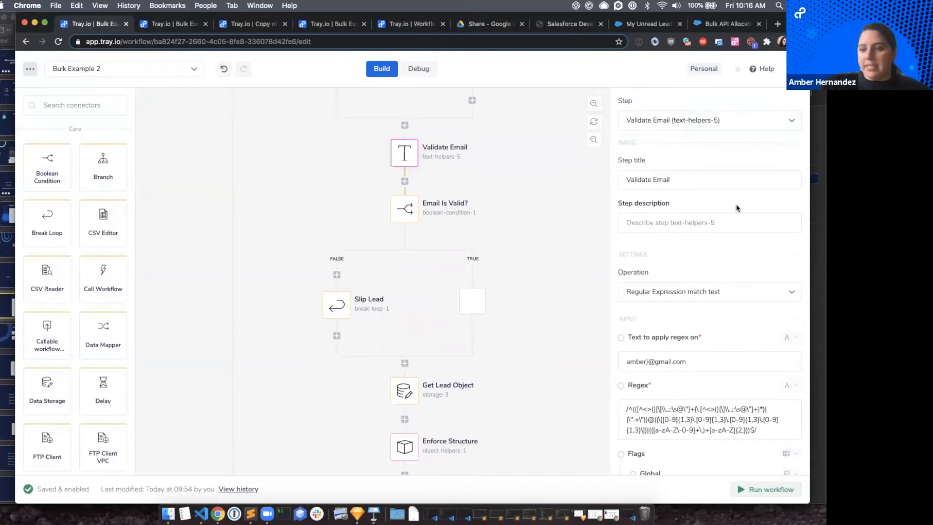
Review the Validate Email step's regular expression match test, including its input text, regex and flags, for comparison with the script's filter.
{"action": "scroll", "coordinate": [679, 242], "scroll_direction": "down", "scroll_amount": 2}
{"action": "scroll", "coordinate": [695, 229], "scroll_direction": "down", "scroll_amount": 1}
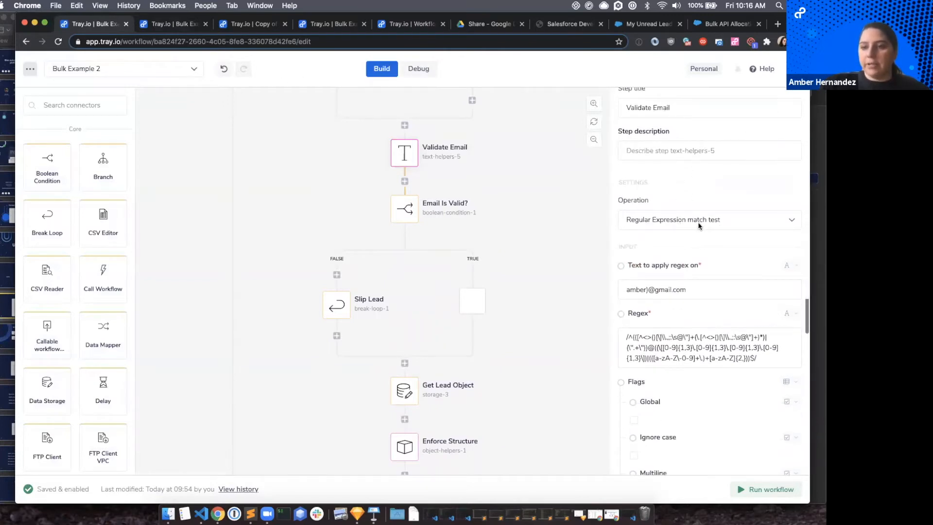
{"action": "scroll", "coordinate": [716, 230], "scroll_direction": "down", "scroll_amount": 4}
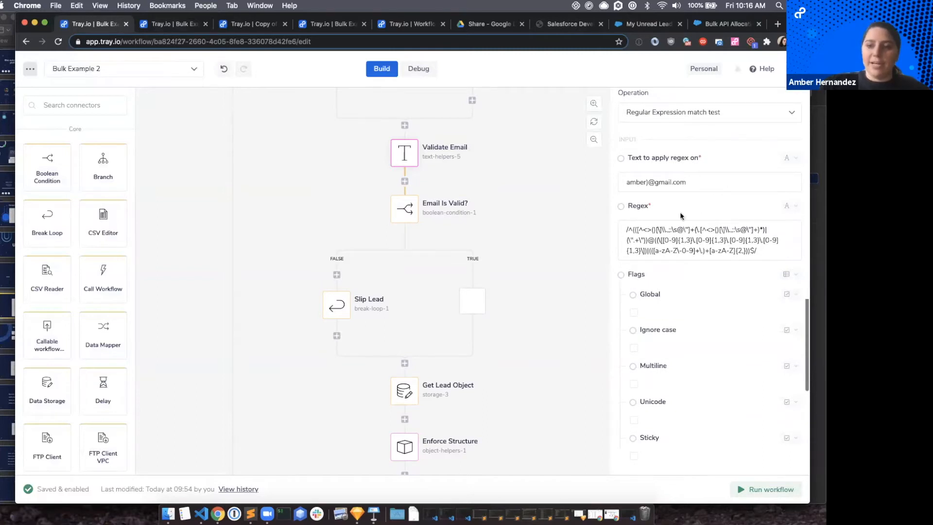
{"action": "scroll", "coordinate": [641, 204], "scroll_direction": "down", "scroll_amount": 2}
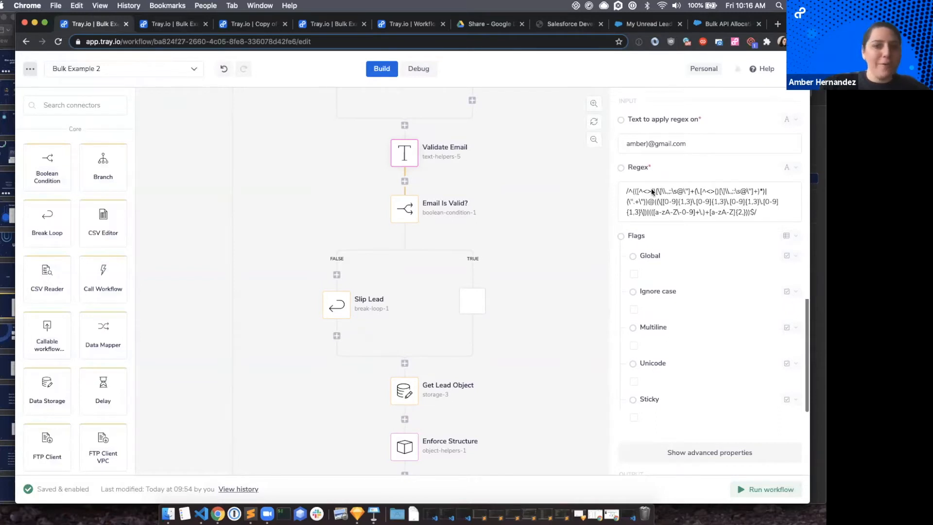
{"action": "scroll", "coordinate": [661, 217], "scroll_direction": "down", "scroll_amount": 5}
{"action": "scroll", "coordinate": [665, 234], "scroll_direction": "up", "scroll_amount": 5}
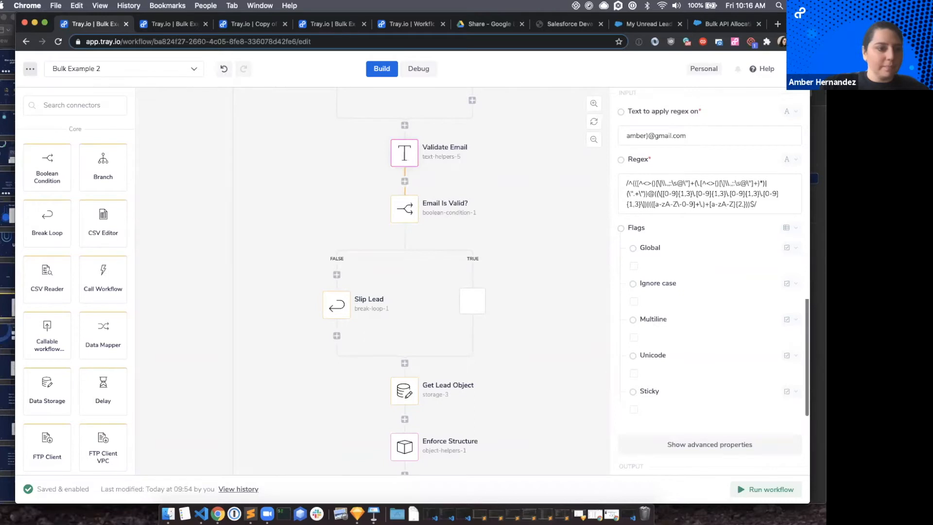
Switch to the Tray_Labs_S6 presentation in Keynote at the Benefits slide comparing the two workflows' step counts.
{"action": "left_click", "coordinate": [2, 305]}
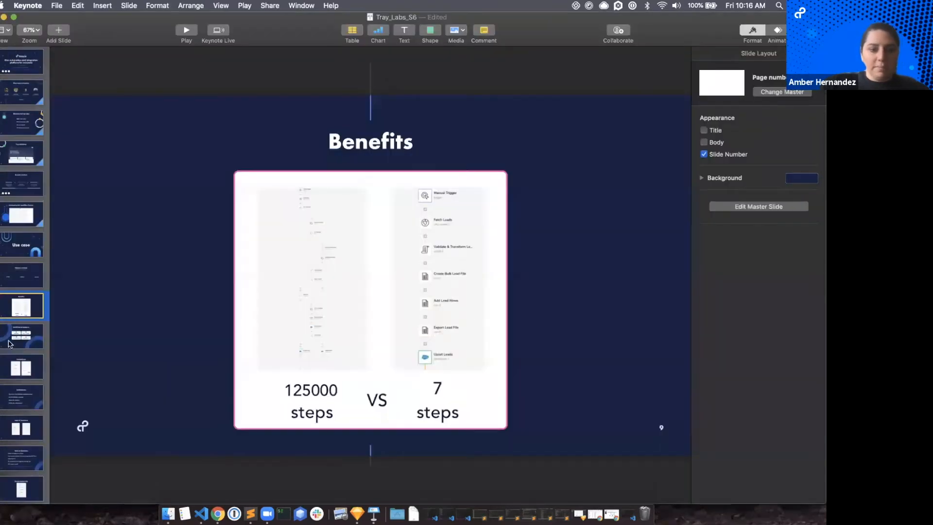
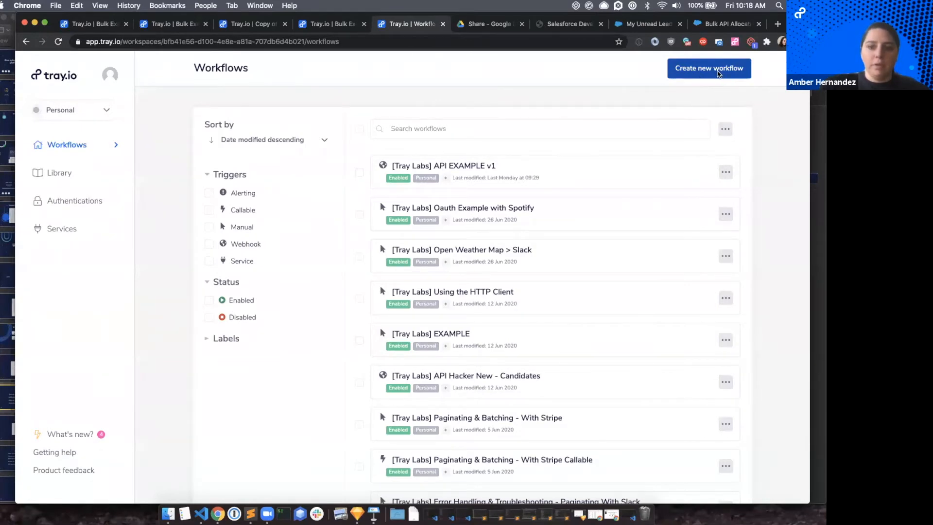
Start a new workflow and name it "[Tray Labs] Bulk Updates with Script Step".
{"action": "left_click", "coordinate": [719, 73]}
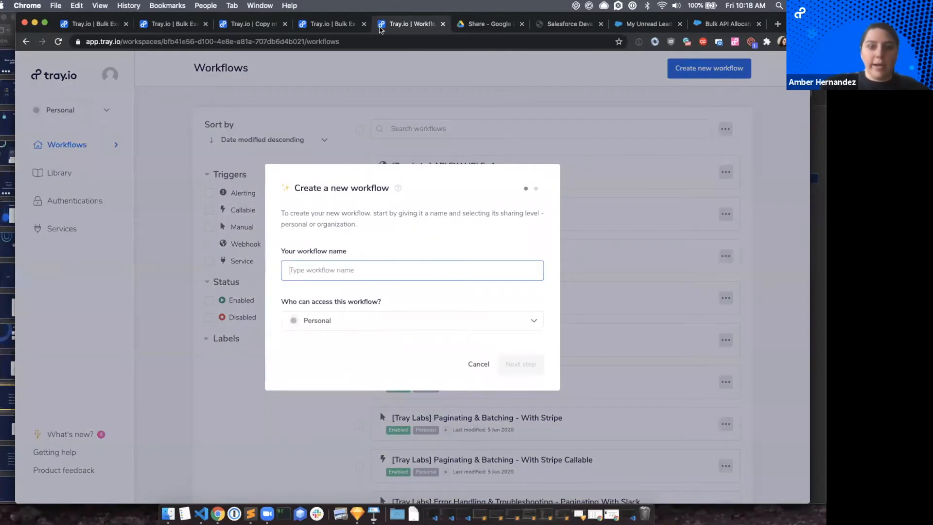
{"action": "left_click", "coordinate": [311, 275]}
{"action": "left_click", "coordinate": [333, 242]}
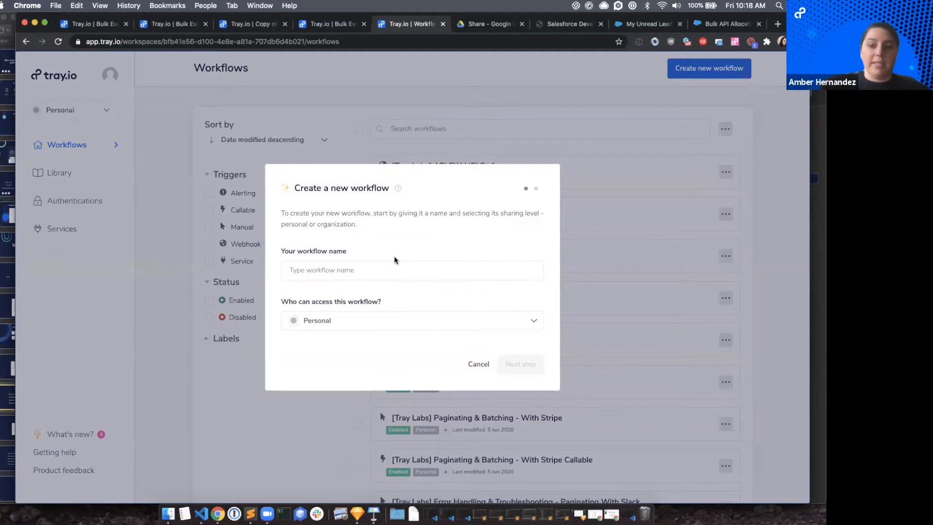
{"action": "left_click", "coordinate": [321, 270]}
{"action": "type", "text": "["}
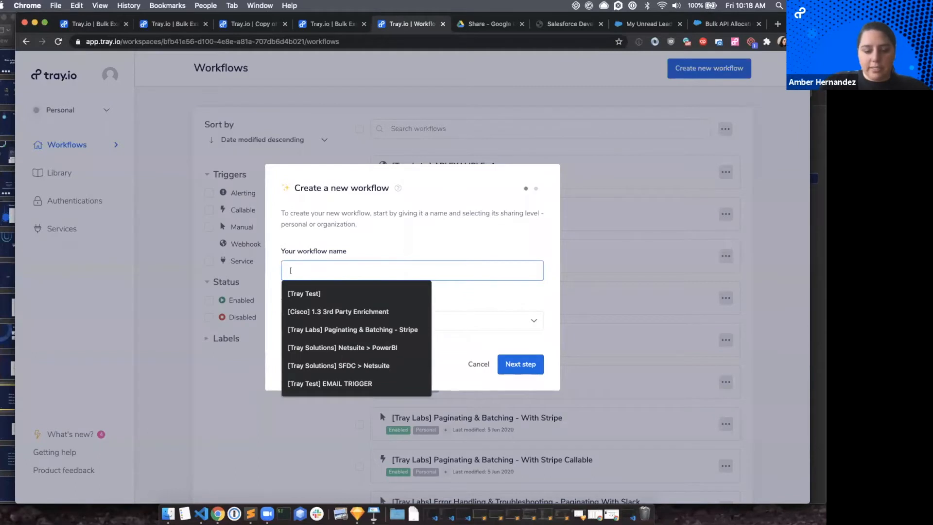
{"action": "type", "text": "Tray L"}
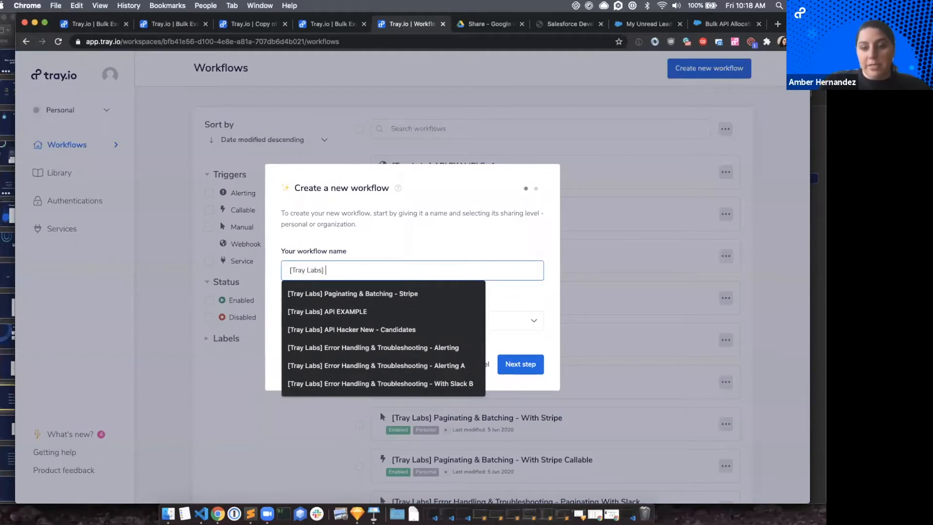
{"action": "type", "text": "abs] "}
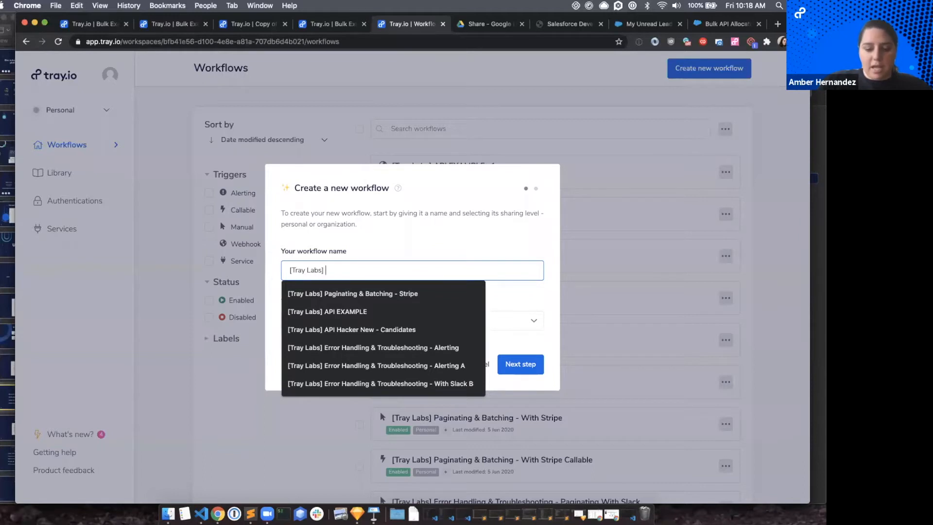
{"action": "type", "text": "Bulk Updates"}
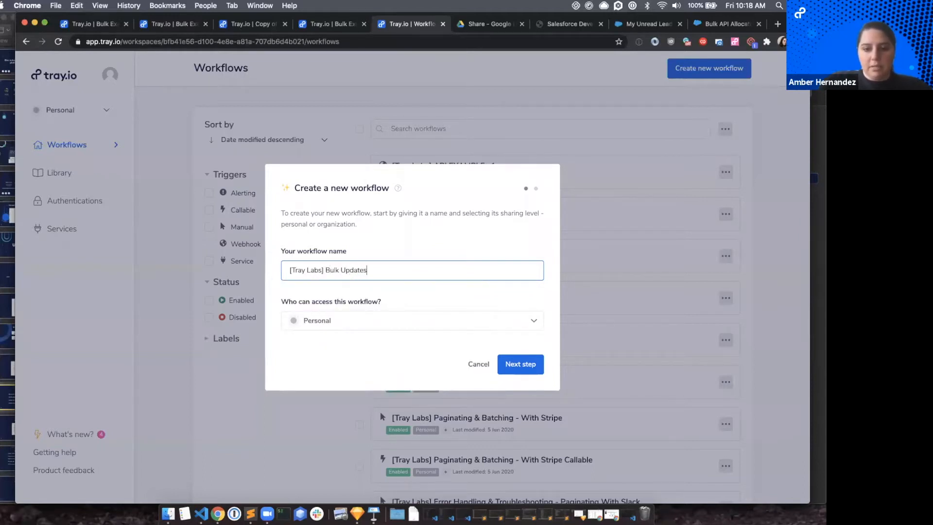
{"action": "type", "text": " with Script Step"}
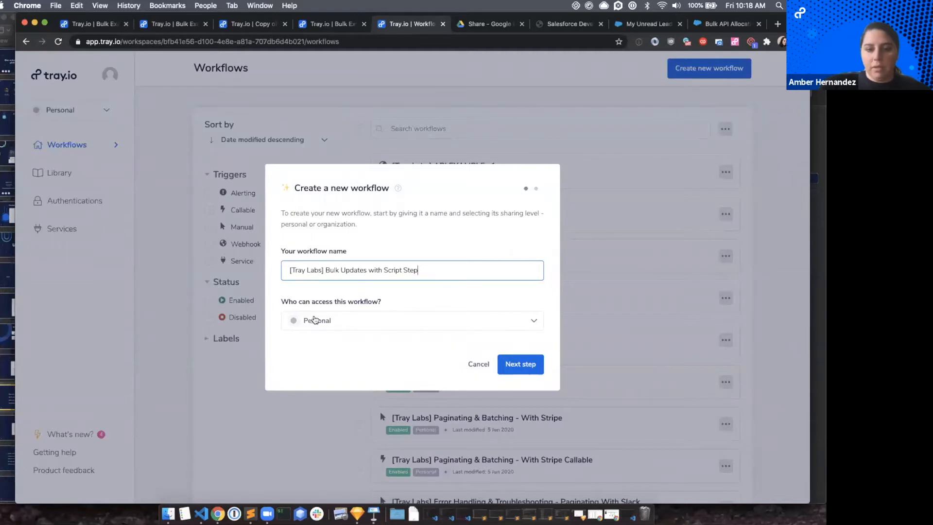
Check the sharing options, keep the workflow's access as Personal and proceed to the trigger selection.
{"action": "left_click", "coordinate": [357, 321]}
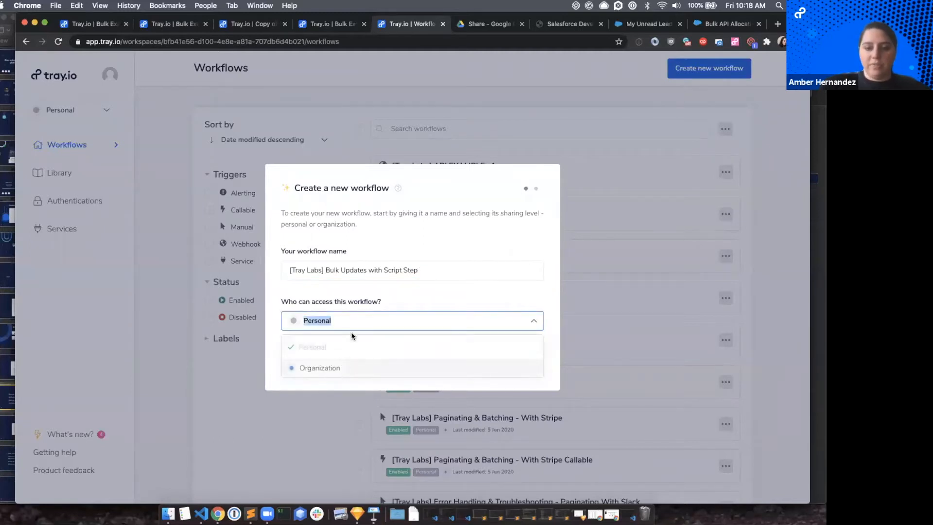
{"action": "left_click", "coordinate": [370, 296]}
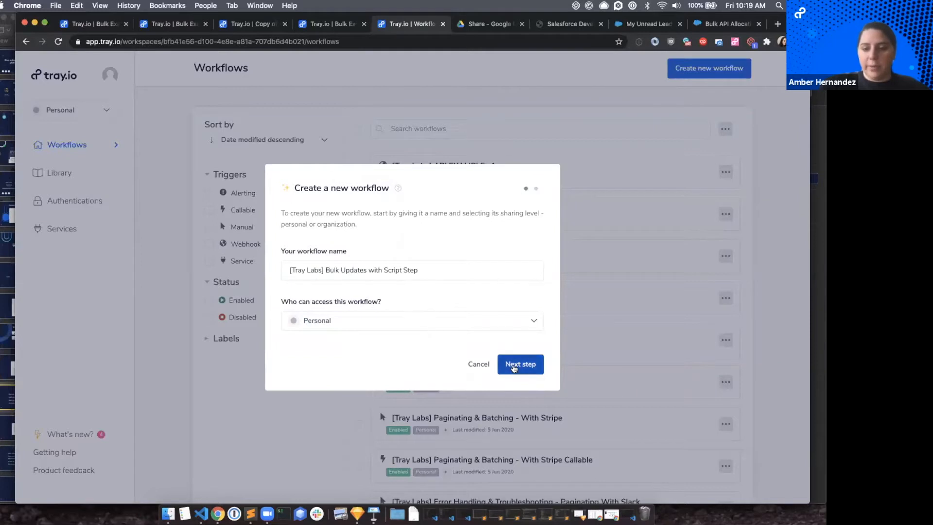
{"action": "left_click", "coordinate": [523, 369]}
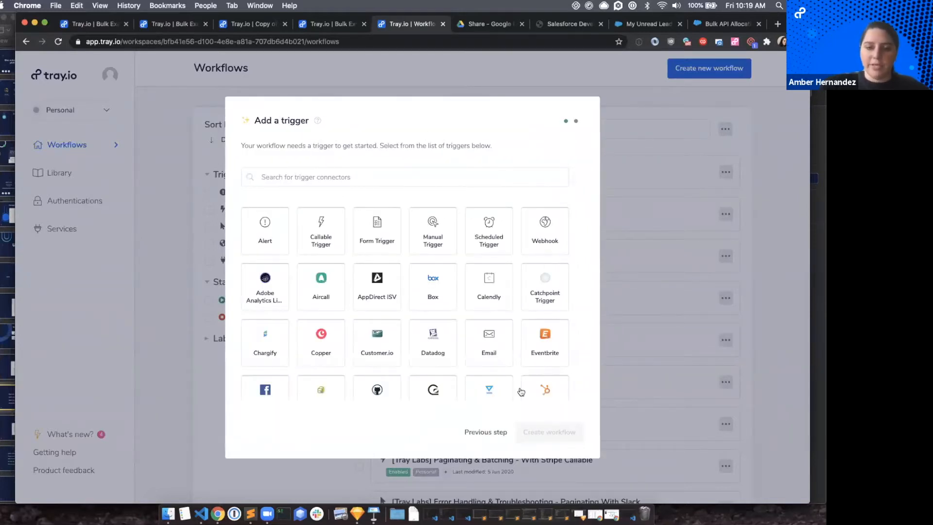
Look through the available trigger connectors, from the generic triggers to the service-specific ones.
{"action": "scroll", "coordinate": [521, 391], "scroll_direction": "down", "scroll_amount": 10}
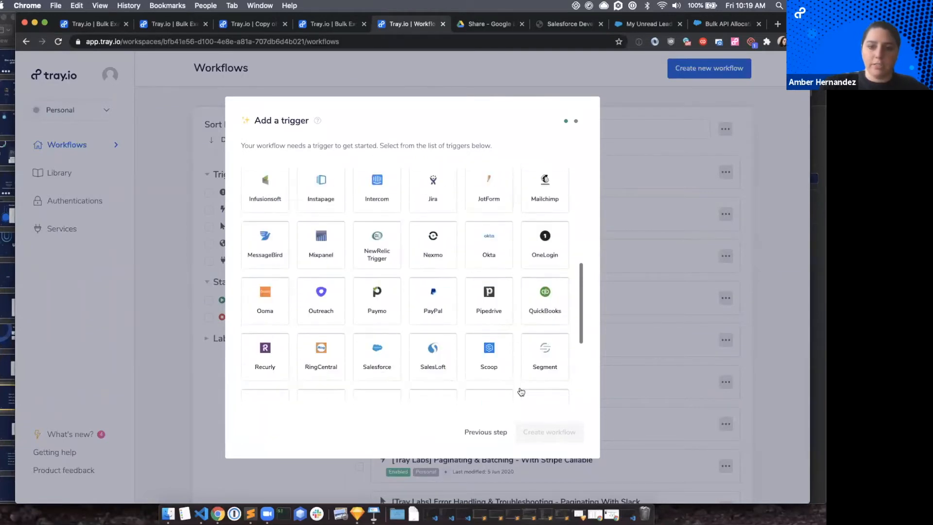
{"action": "scroll", "coordinate": [521, 391], "scroll_direction": "up", "scroll_amount": 10}
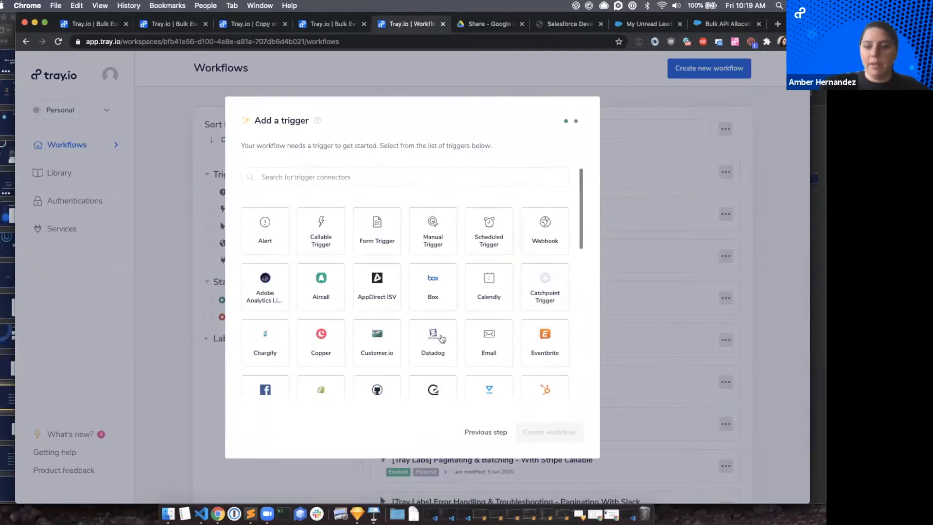
{"action": "scroll", "coordinate": [437, 333], "scroll_direction": "down", "scroll_amount": 10}
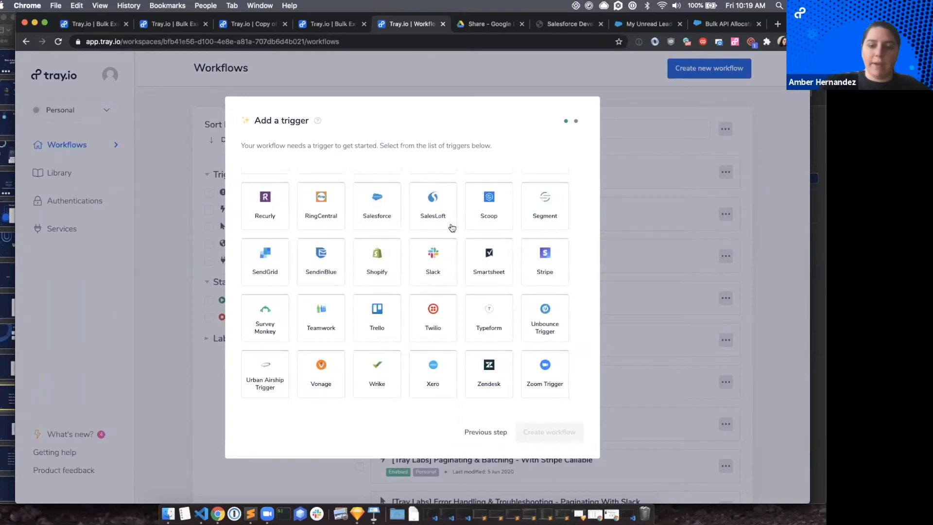
{"action": "scroll", "coordinate": [504, 283], "scroll_direction": "up", "scroll_amount": 1}
{"action": "scroll", "coordinate": [503, 283], "scroll_direction": "up", "scroll_amount": 2}
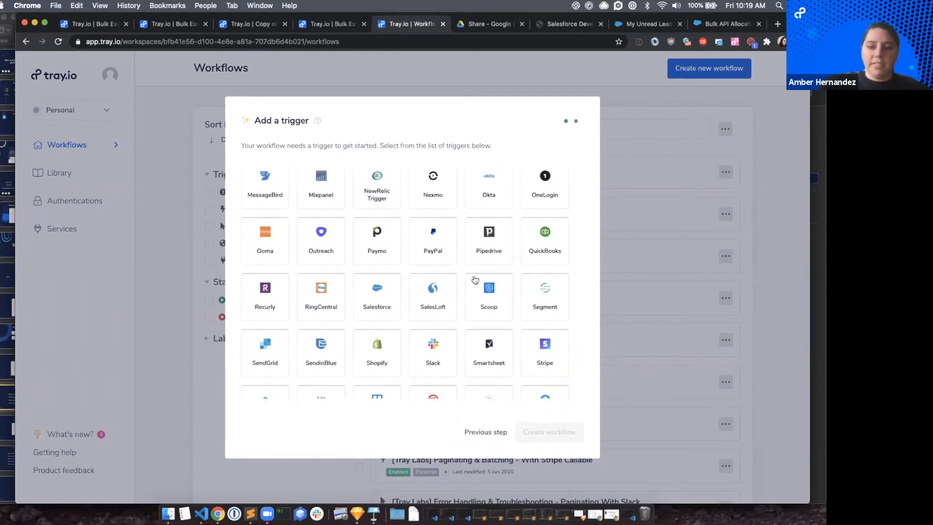
{"action": "scroll", "coordinate": [548, 357], "scroll_direction": "up", "scroll_amount": 2}
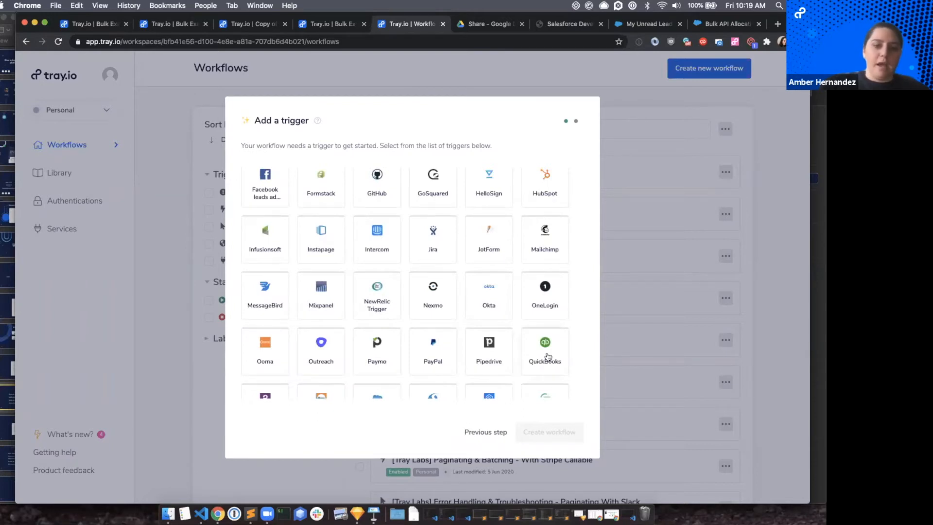
{"action": "scroll", "coordinate": [484, 268], "scroll_direction": "up", "scroll_amount": 1}
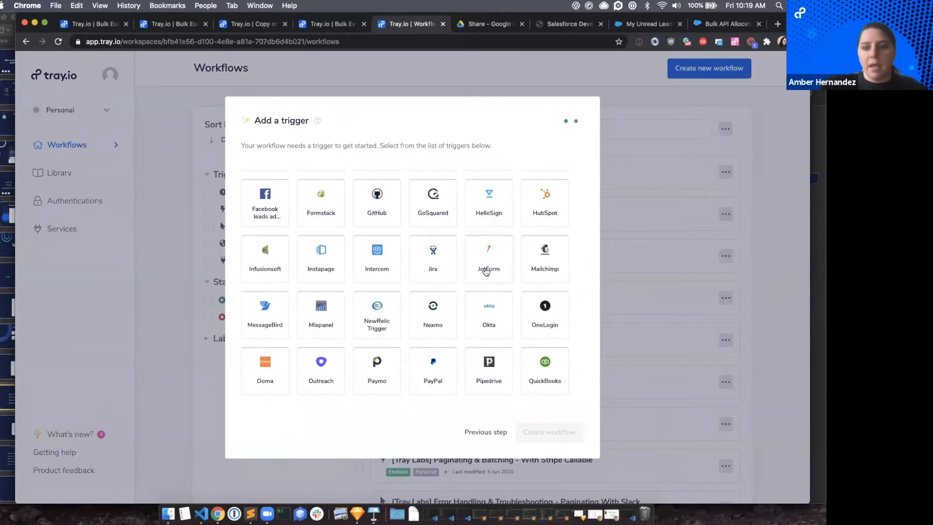
{"action": "scroll", "coordinate": [447, 202], "scroll_direction": "up", "scroll_amount": 5}
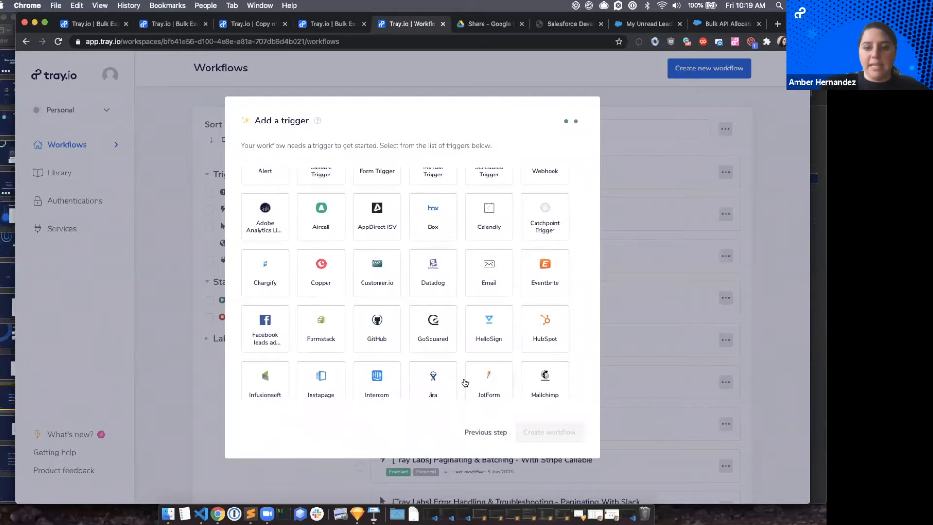
{"action": "scroll", "coordinate": [470, 297], "scroll_direction": "up", "scroll_amount": 3}
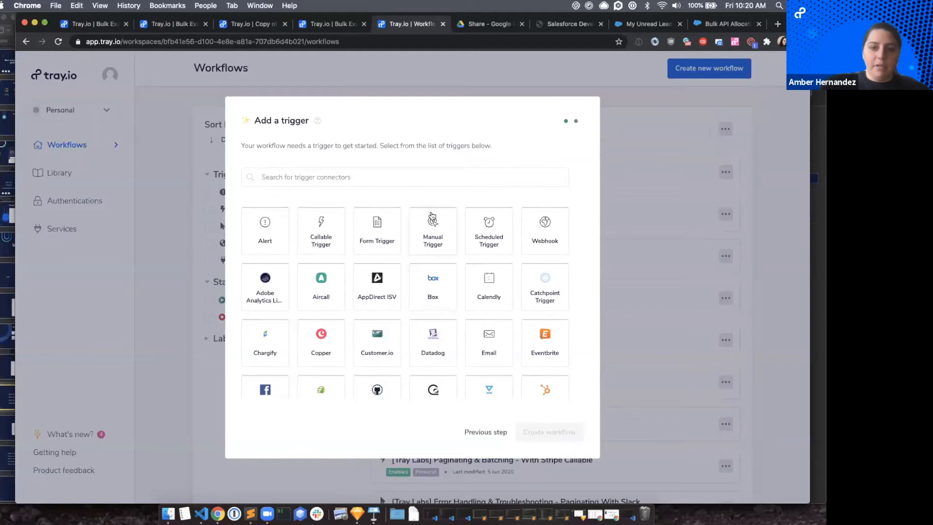
Choose the Manual Trigger and create the workflow.
{"action": "left_click", "coordinate": [436, 241]}
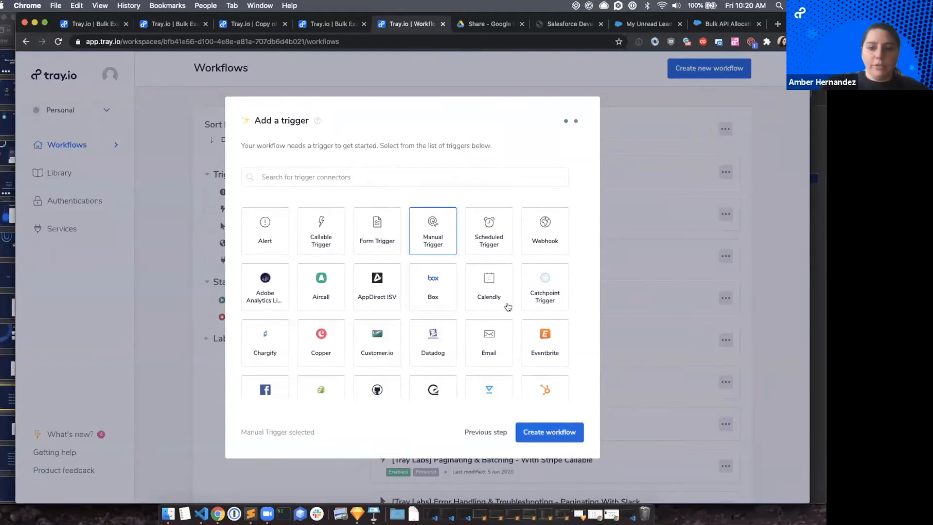
{"action": "left_click", "coordinate": [551, 433]}
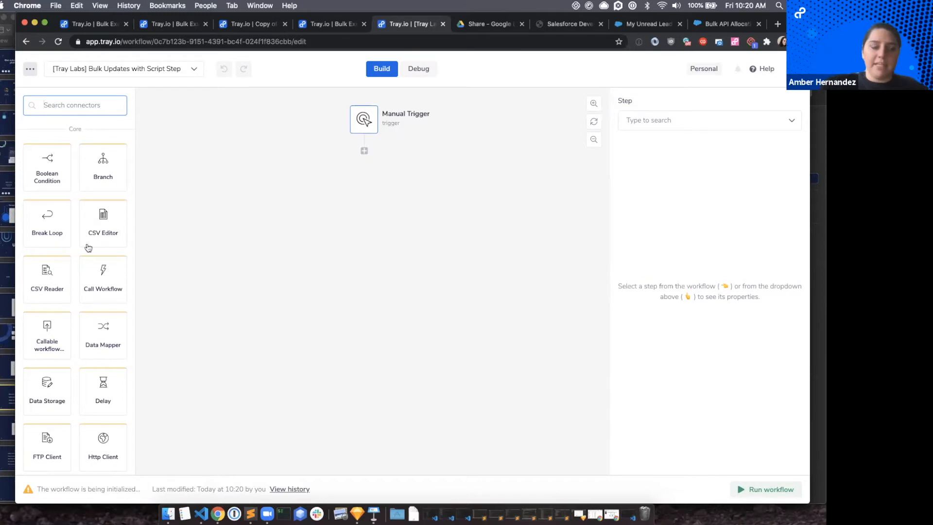
Look through the Core, Helpers and Services connectors available for building the workflow.
{"action": "scroll", "coordinate": [88, 248], "scroll_direction": "down", "scroll_amount": 5}
{"action": "scroll", "coordinate": [87, 247], "scroll_direction": "up", "scroll_amount": 5}
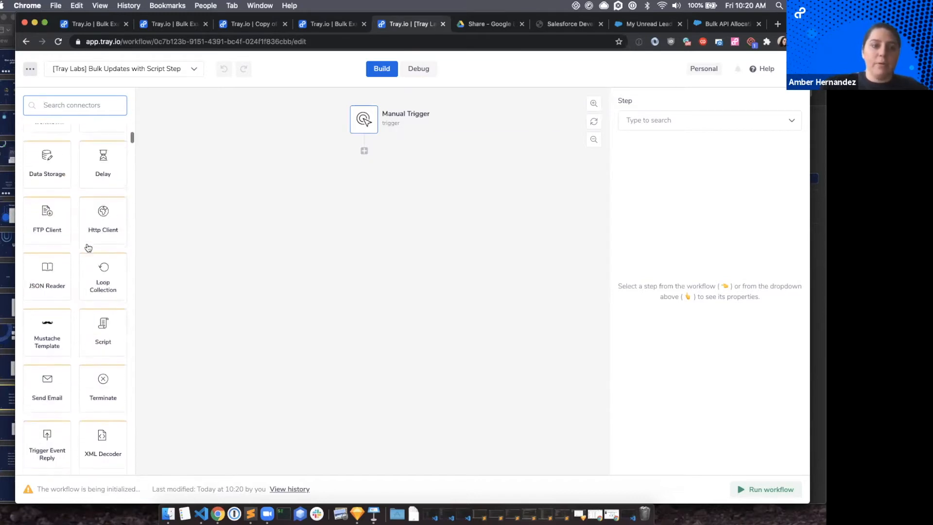
{"action": "scroll", "coordinate": [83, 228], "scroll_direction": "down", "scroll_amount": 10}
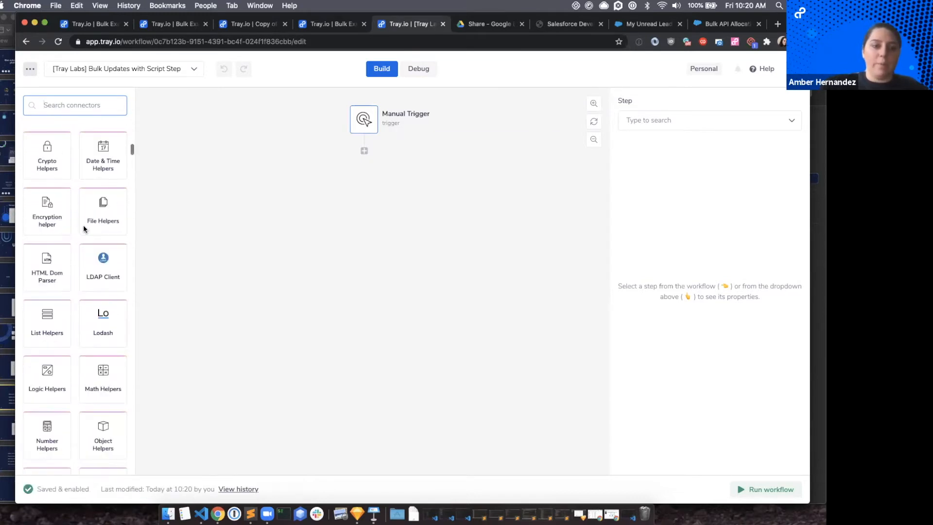
{"action": "scroll", "coordinate": [81, 243], "scroll_direction": "down", "scroll_amount": 6}
{"action": "scroll", "coordinate": [69, 300], "scroll_direction": "up", "scroll_amount": 3}
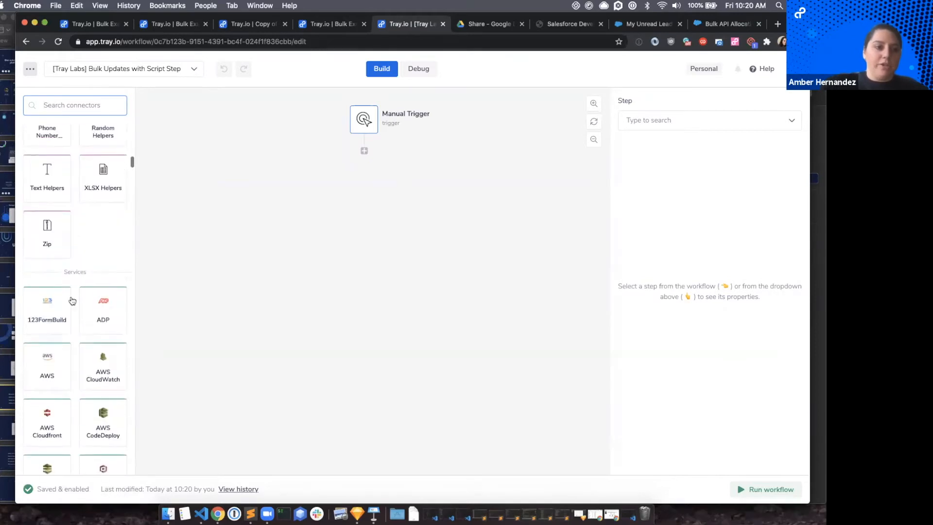
{"action": "scroll", "coordinate": [69, 261], "scroll_direction": "down", "scroll_amount": 4}
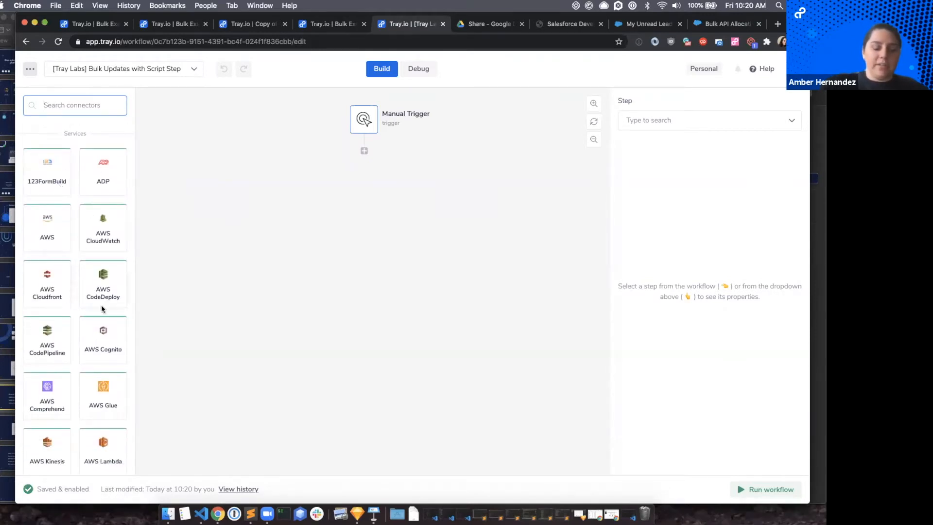
{"action": "scroll", "coordinate": [98, 298], "scroll_direction": "down", "scroll_amount": 3}
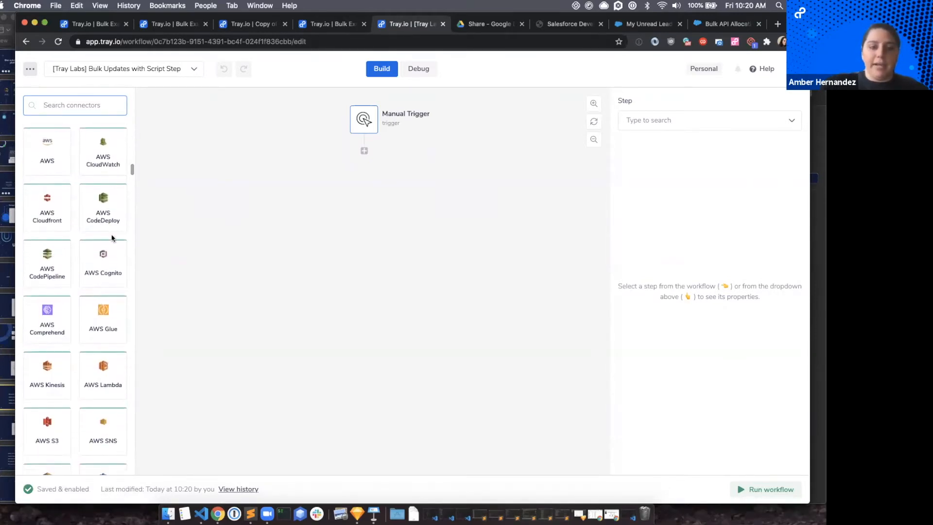
{"action": "scroll", "coordinate": [92, 305], "scroll_direction": "up", "scroll_amount": 8}
{"action": "scroll", "coordinate": [93, 306], "scroll_direction": "down", "scroll_amount": 8}
{"action": "scroll", "coordinate": [95, 282], "scroll_direction": "down", "scroll_amount": 5}
{"action": "scroll", "coordinate": [99, 252], "scroll_direction": "up", "scroll_amount": 10}
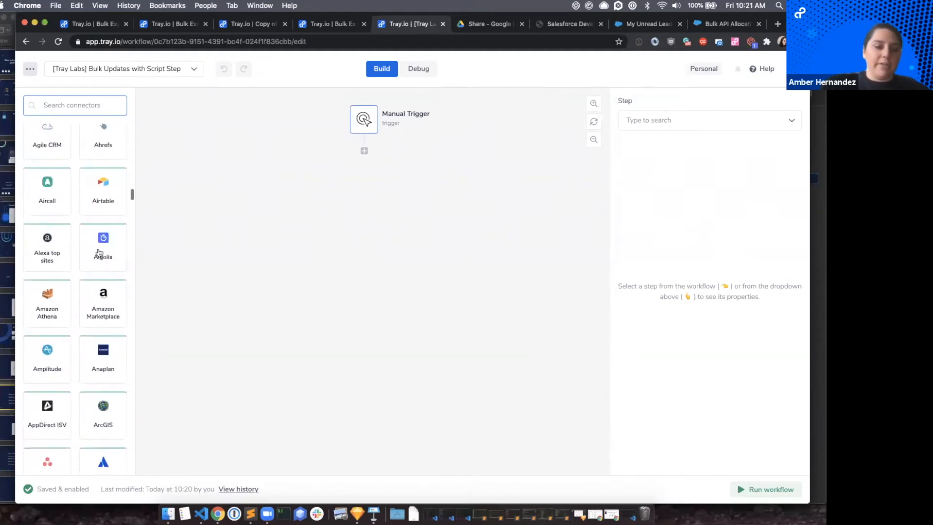
{"action": "scroll", "coordinate": [100, 251], "scroll_direction": "down", "scroll_amount": 10}
{"action": "scroll", "coordinate": [103, 224], "scroll_direction": "up", "scroll_amount": 5}
{"action": "scroll", "coordinate": [105, 203], "scroll_direction": "up", "scroll_amount": 15}
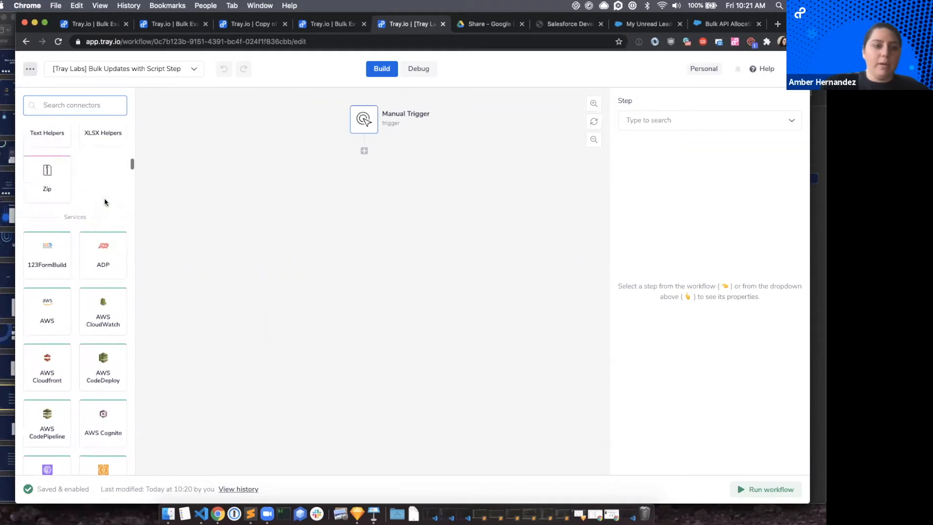
{"action": "scroll", "coordinate": [105, 202], "scroll_direction": "up", "scroll_amount": 5}
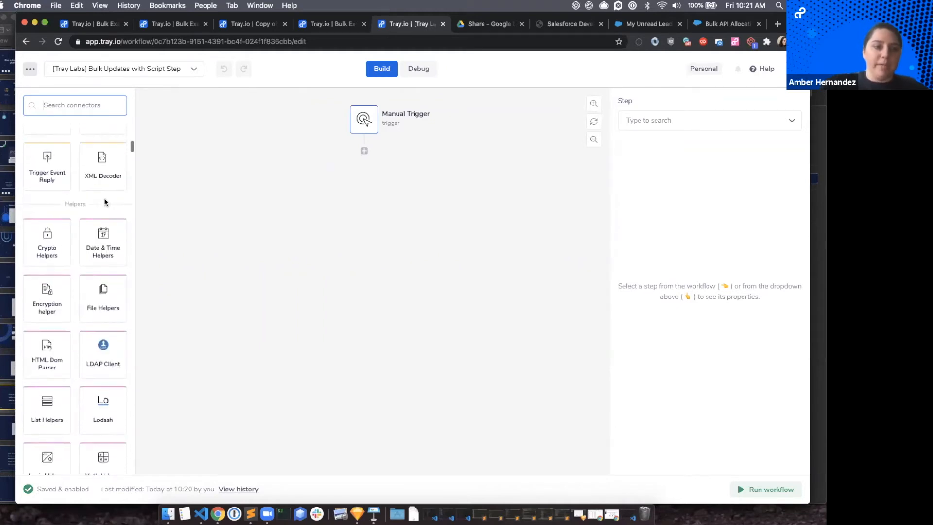
{"action": "scroll", "coordinate": [105, 252], "scroll_direction": "up", "scroll_amount": 5}
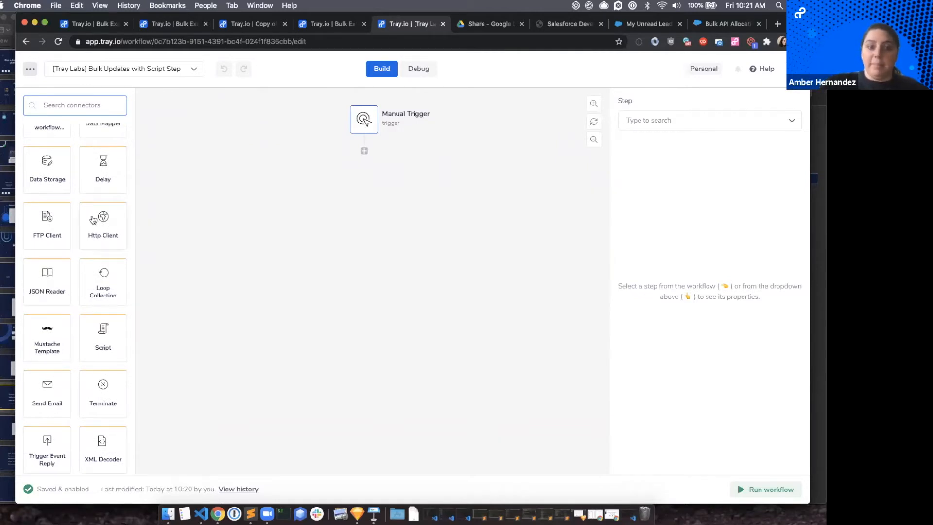
{"action": "scroll", "coordinate": [98, 207], "scroll_direction": "up", "scroll_amount": 5}
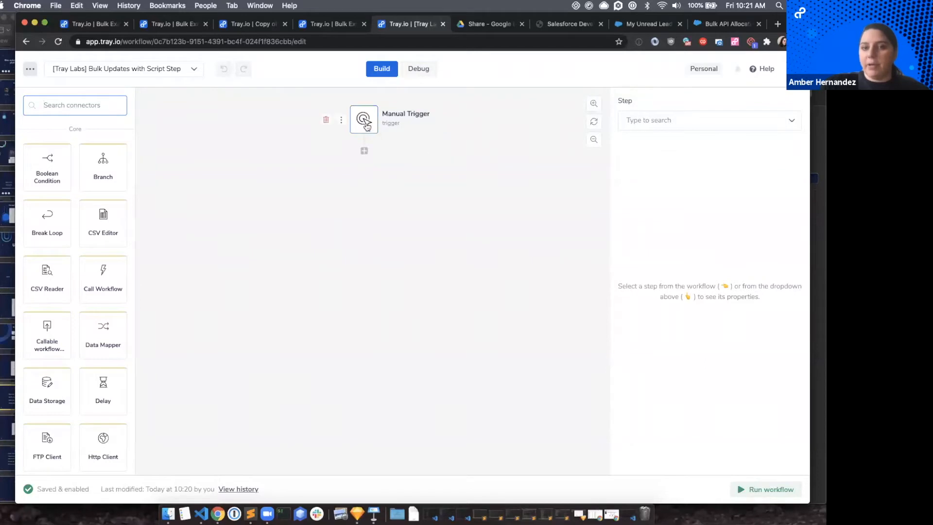
Find the Salesforce connector and add it as a step directly below the Manual Trigger.
{"action": "left_click", "coordinate": [365, 125]}
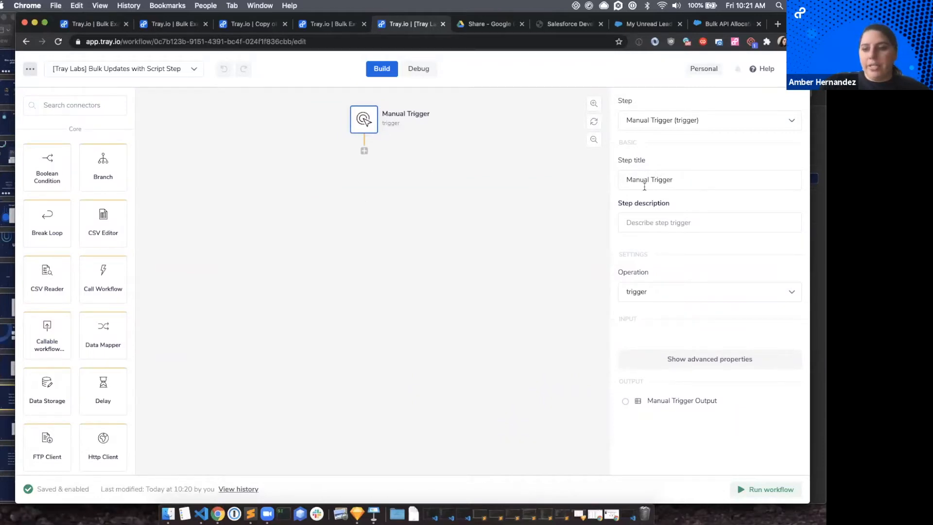
{"action": "left_click", "coordinate": [61, 107]}
{"action": "type", "text": "sale"}
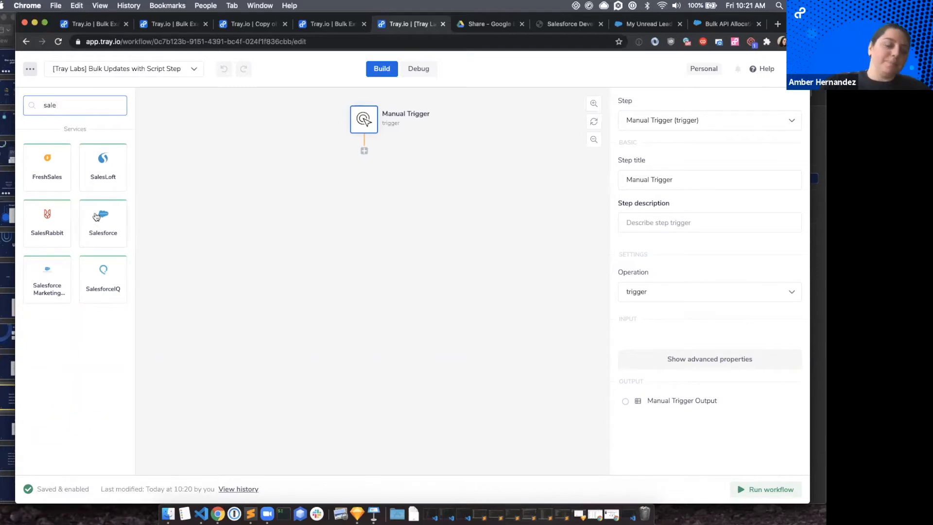
{"action": "left_click_drag", "start_coordinate": [102, 210], "coordinate": [364, 146]}
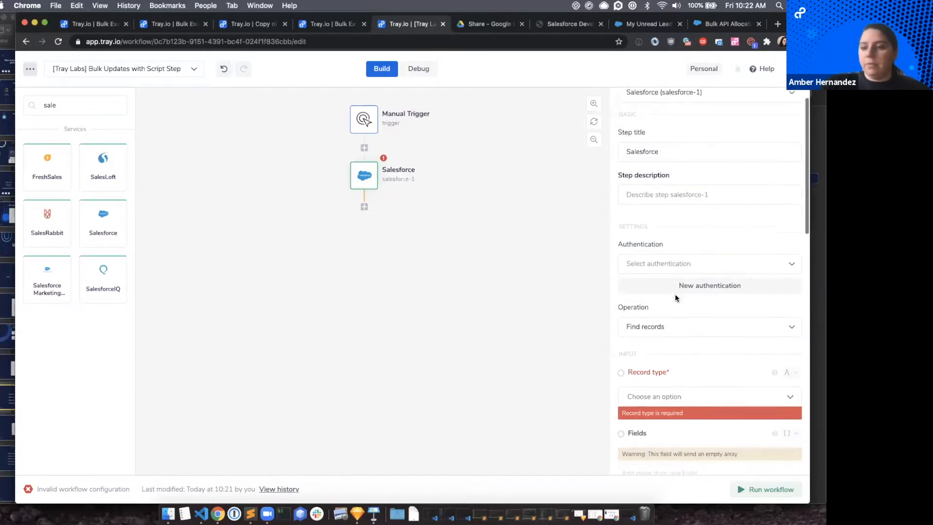
Start a new personal authentication for the Salesforce step, named "[DEV] Salesforce -" plus the owner's first name and "Account (7/10/20)".
{"action": "scroll", "coordinate": [675, 294], "scroll_direction": "down", "scroll_amount": 2}
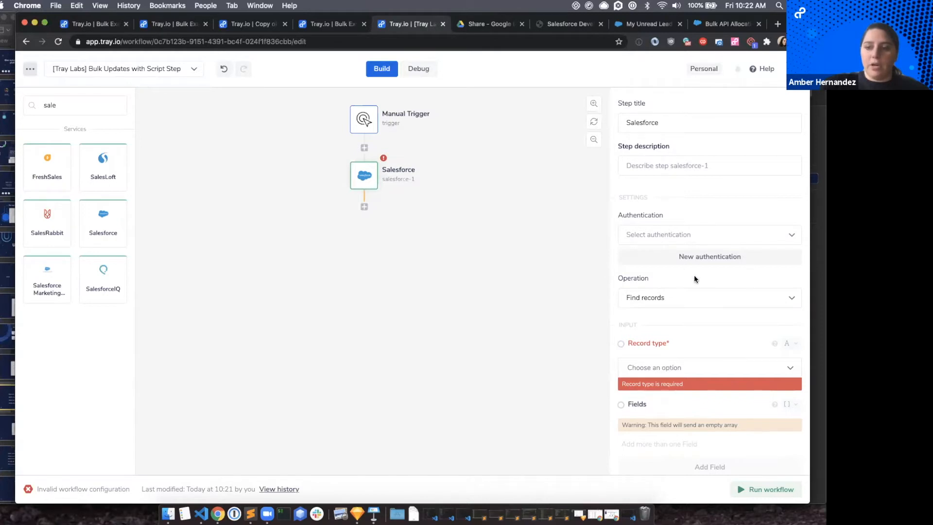
{"action": "left_click", "coordinate": [700, 258]}
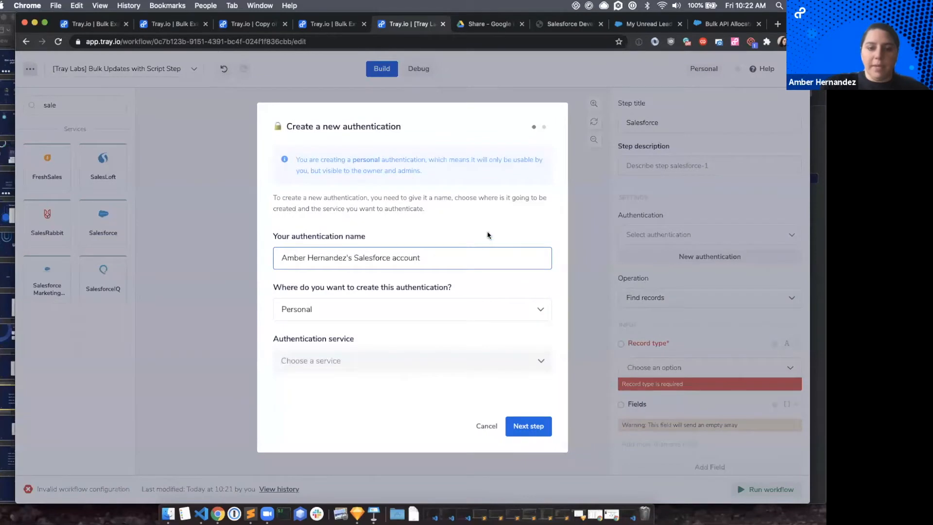
{"action": "triple_click", "coordinate": [403, 256]}
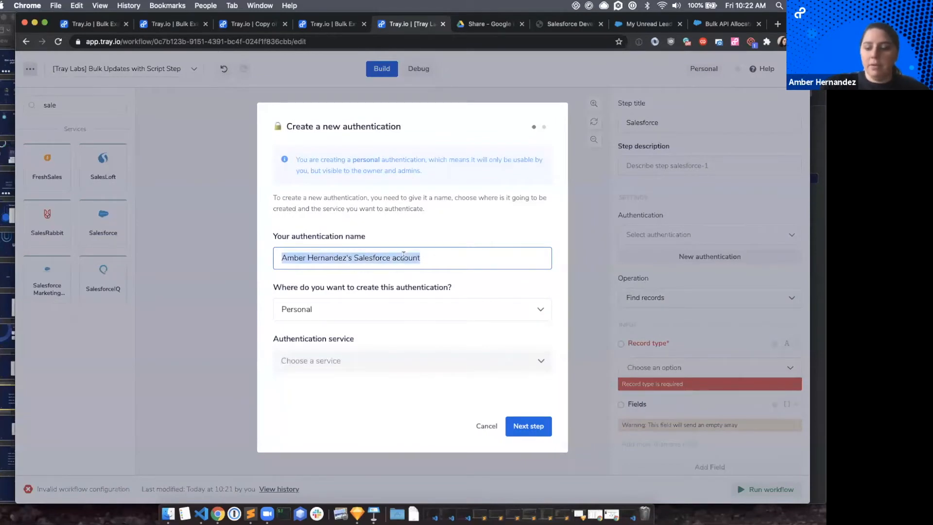
{"action": "key", "text": "BackSpace"}
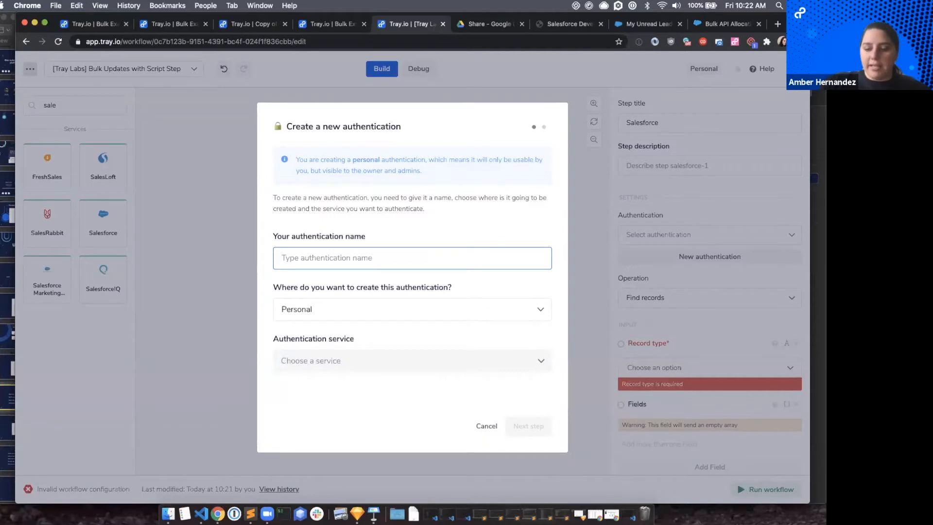
{"action": "type", "text": "["}
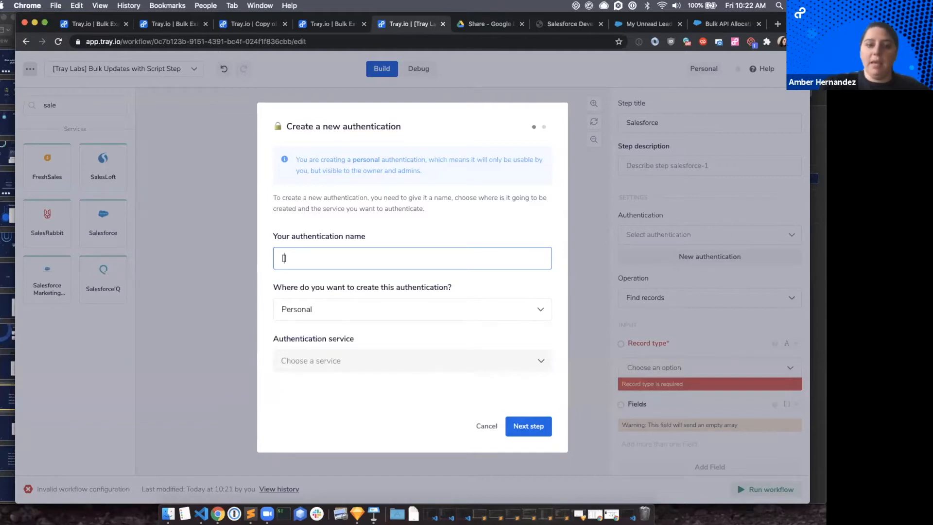
{"action": "type", "text": "D"}
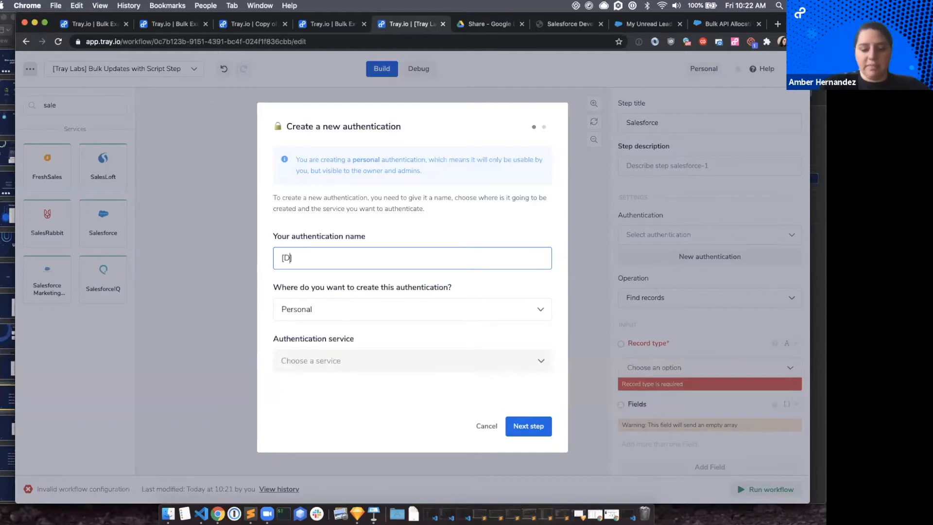
{"action": "type", "text": "E]V"}
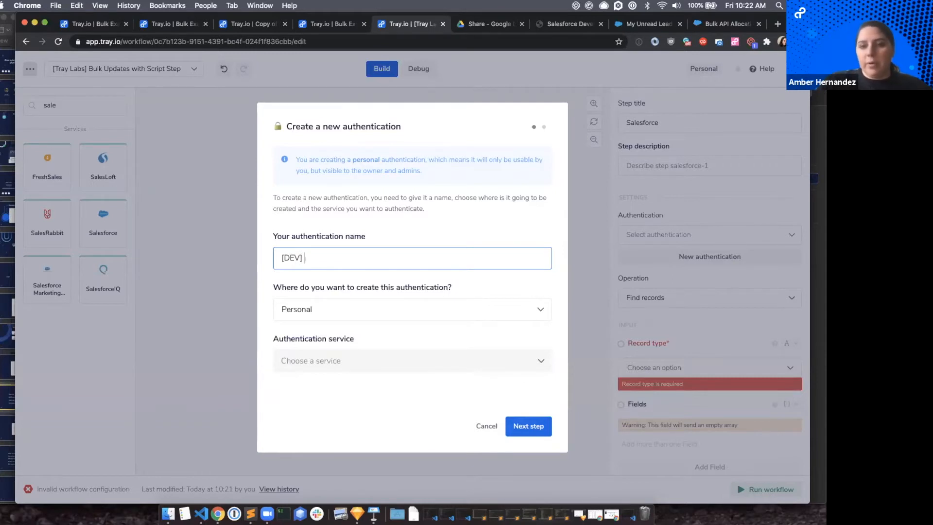
{"action": "type", "text": " Salesforce"}
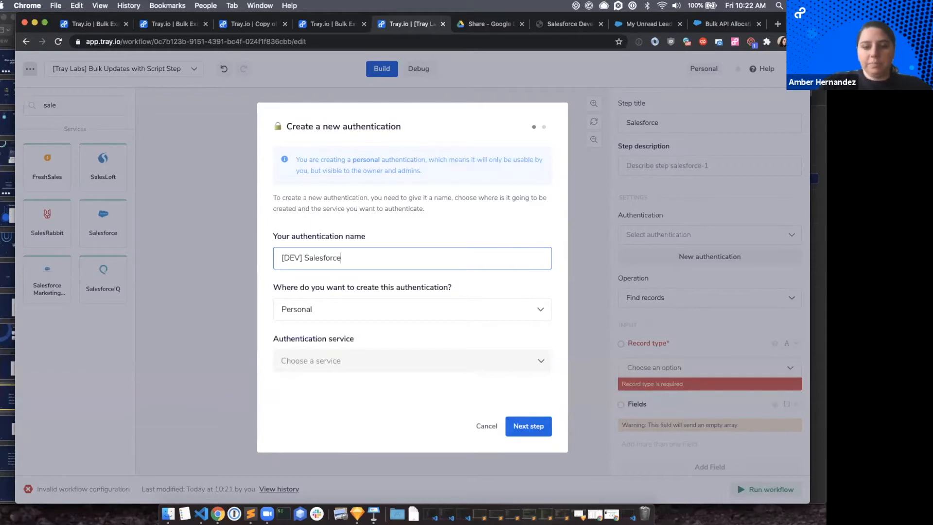
{"action": "type", "text": " - Amber"}
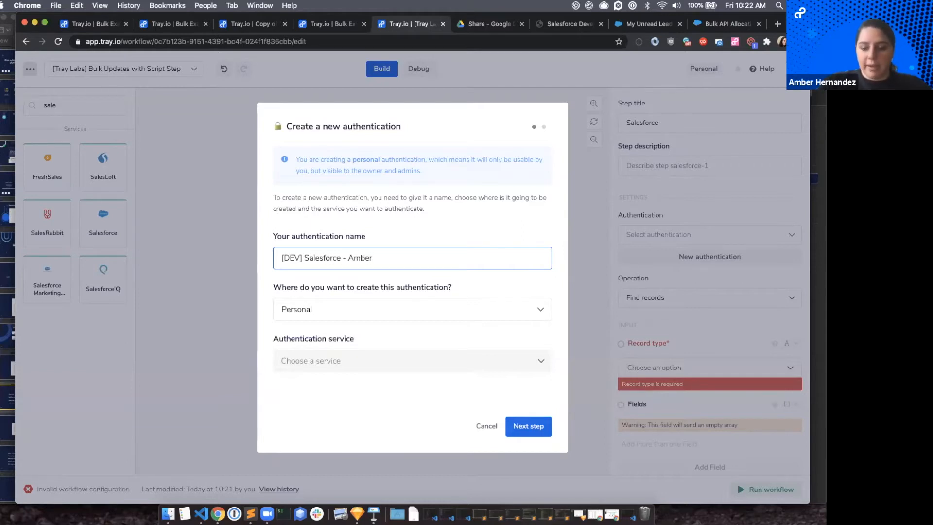
{"action": "type", "text": "'s Account ("}
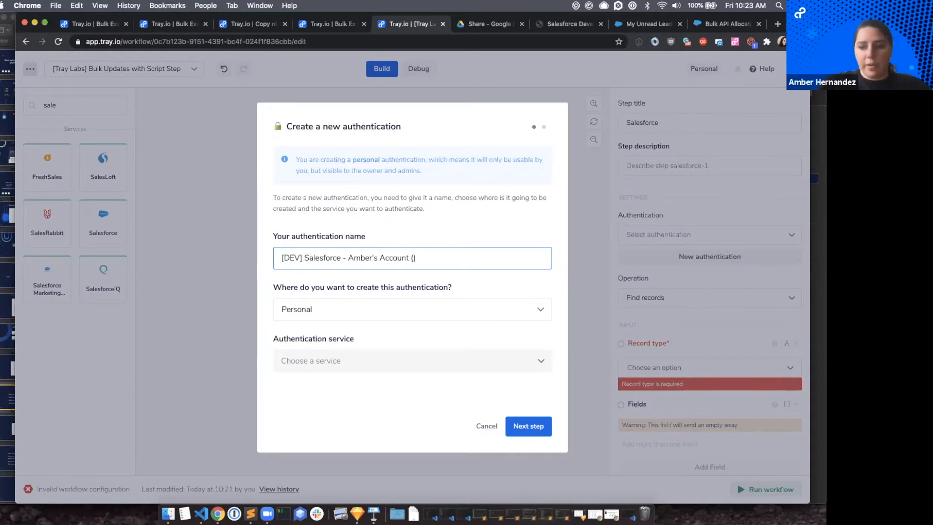
{"action": "left_click", "coordinate": [753, 7]}
{"action": "left_click", "coordinate": [752, 6]}
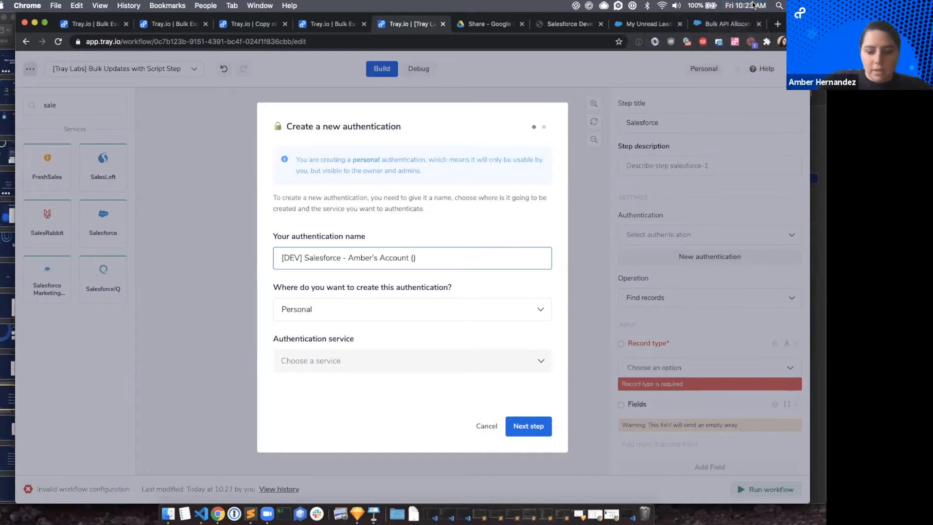
{"action": "type", "text": "7/"}
{"action": "type", "text": "10/20"}
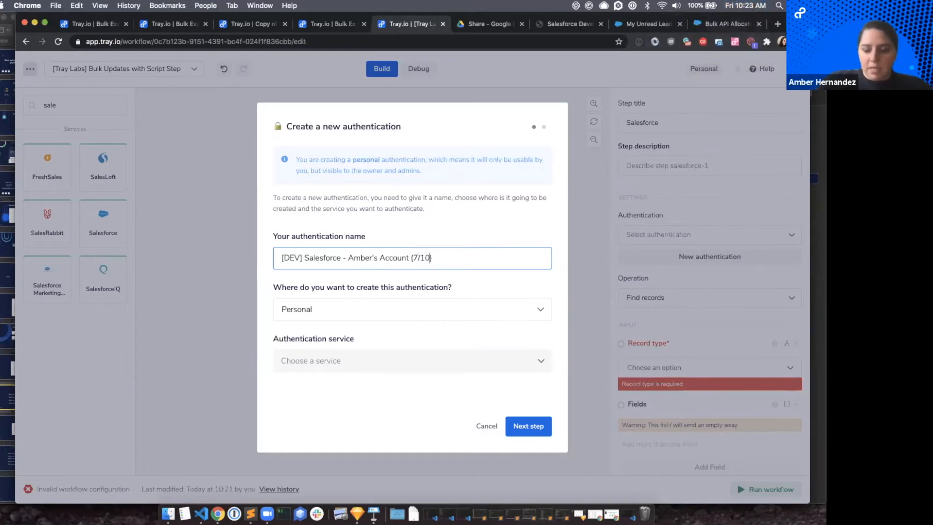
{"action": "left_click", "coordinate": [478, 288]}
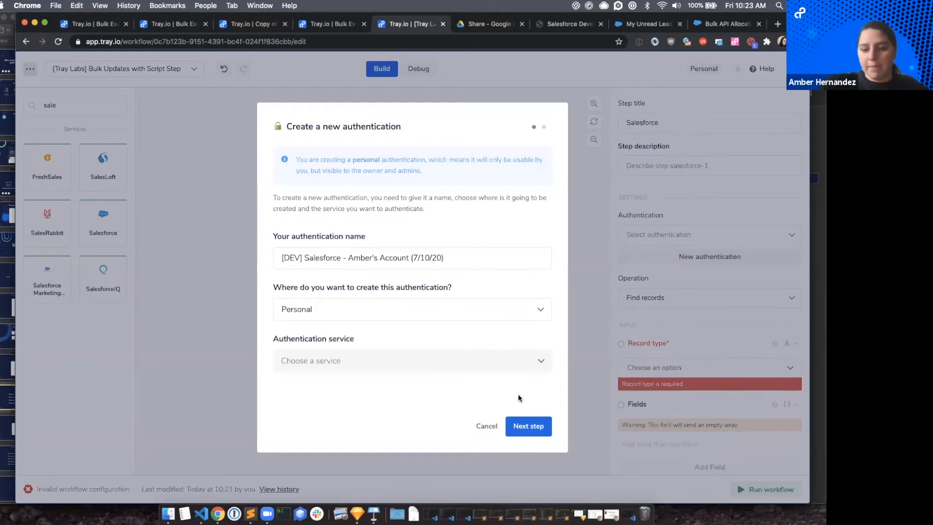
Try to create the authentication with the Production instance type and the Full, Refresh_token and Api permissions.
{"action": "left_click", "coordinate": [539, 427]}
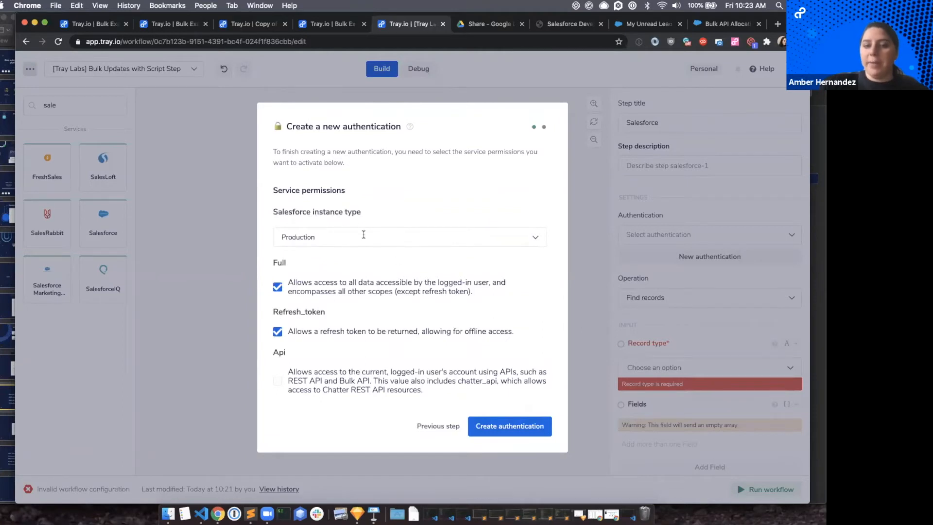
{"action": "left_click", "coordinate": [340, 236]}
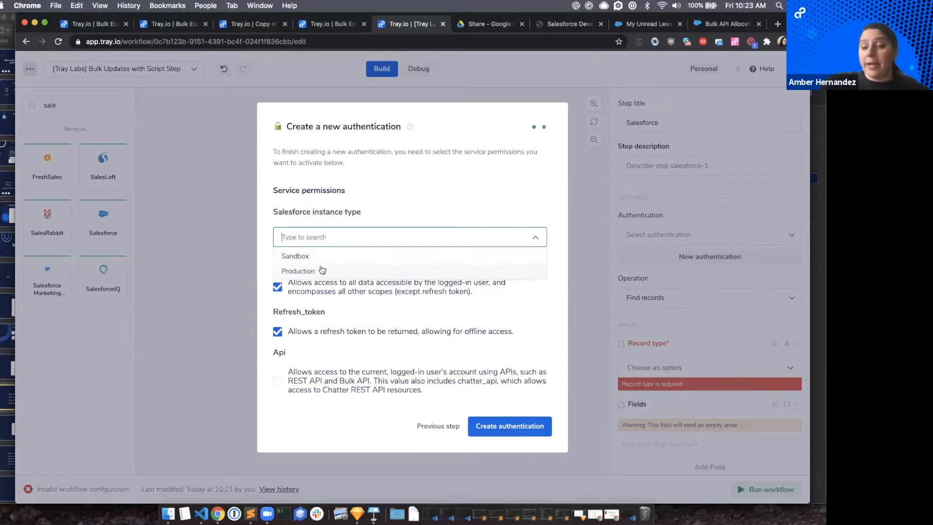
{"action": "left_click", "coordinate": [313, 271]}
{"action": "scroll", "coordinate": [331, 295], "scroll_direction": "down", "scroll_amount": 1}
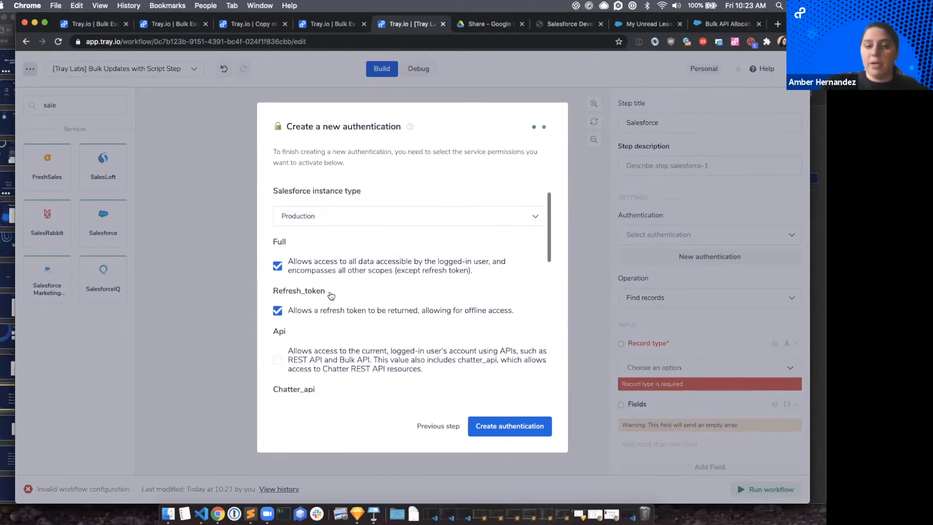
{"action": "scroll", "coordinate": [319, 360], "scroll_direction": "down", "scroll_amount": 1}
{"action": "left_click", "coordinate": [278, 351]}
{"action": "scroll", "coordinate": [283, 272], "scroll_direction": "up", "scroll_amount": 2}
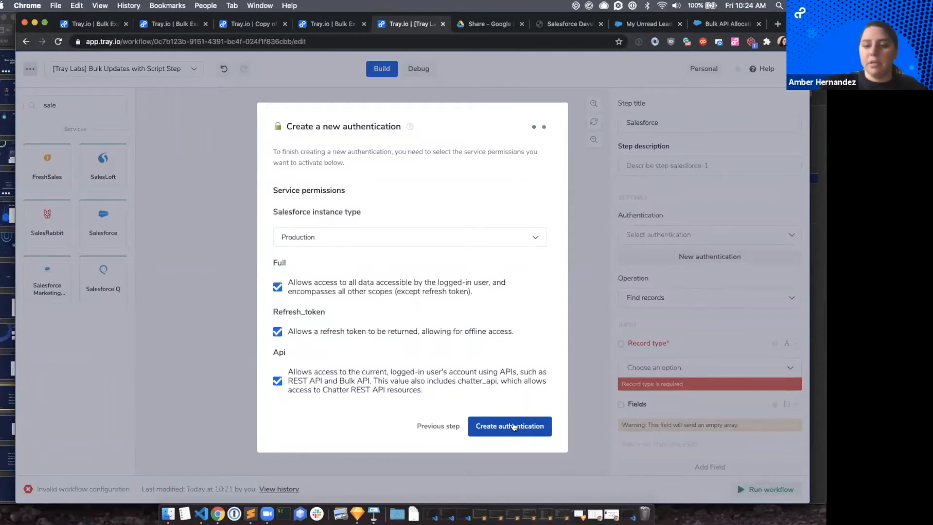
{"action": "left_click", "coordinate": [492, 429]}
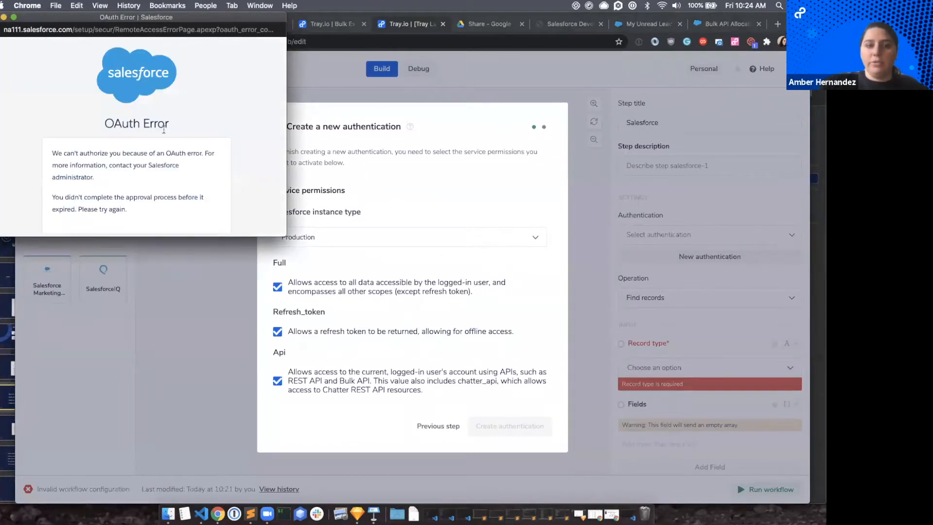
Close the Salesforce OAuth window and cancel the new [DEV] authentication.
{"action": "scroll", "coordinate": [163, 130], "scroll_direction": "down", "scroll_amount": 1}
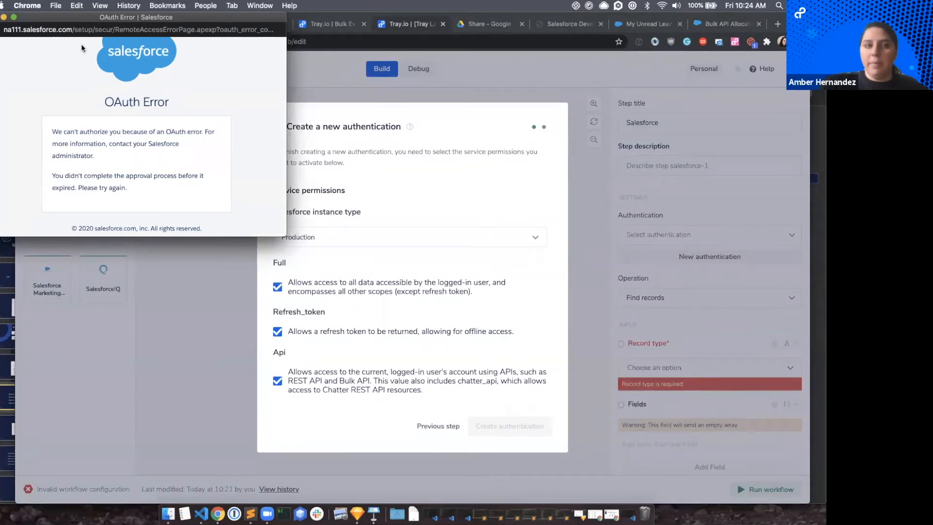
{"action": "left_click_drag", "start_coordinate": [72, 21], "coordinate": [100, 41]}
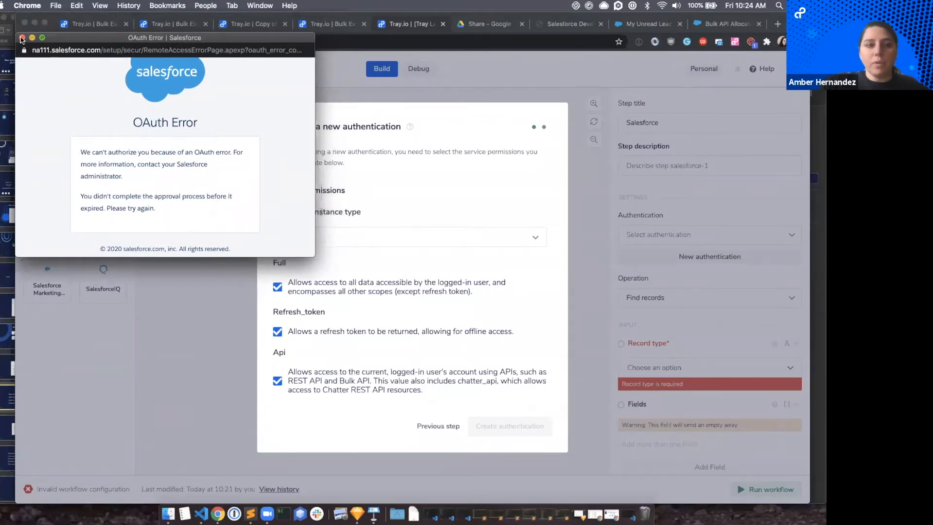
{"action": "left_click", "coordinate": [22, 38]}
{"action": "left_click", "coordinate": [437, 425]}
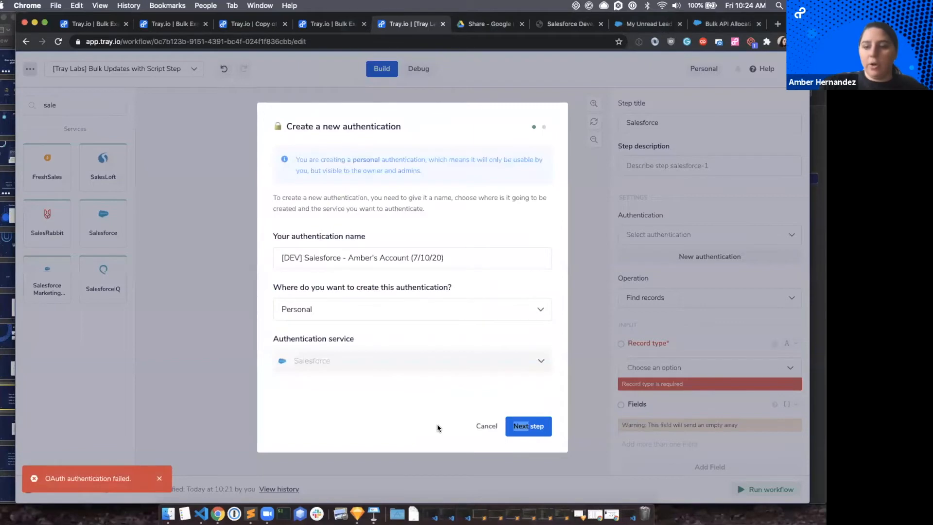
{"action": "left_click", "coordinate": [484, 426]}
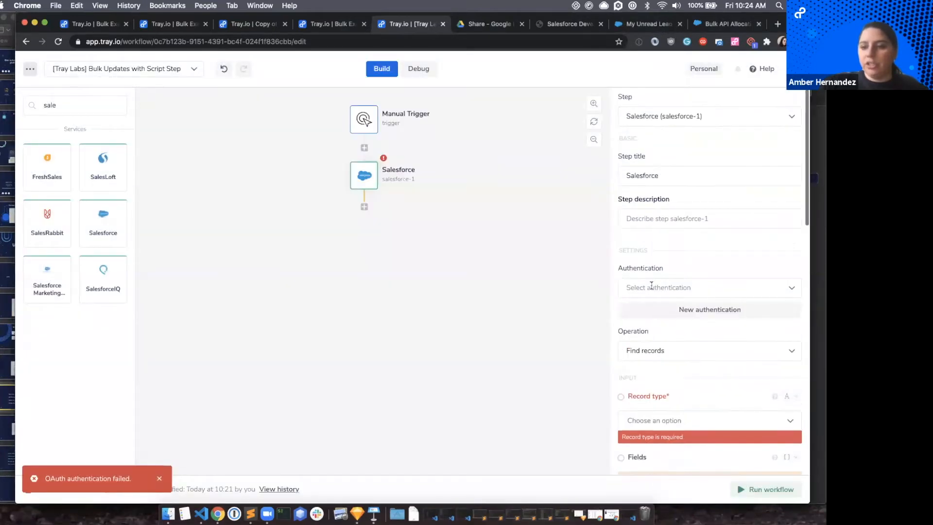
Assign the existing "[Sandbox] Tray Labs - SFDC 5/26/20" authentication to the Salesforce step.
{"action": "left_click", "coordinate": [703, 282]}
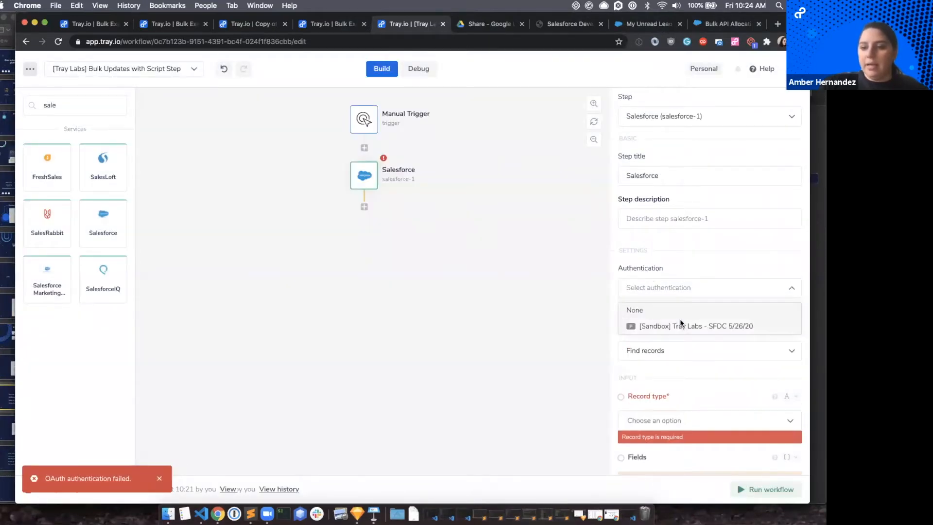
{"action": "left_click", "coordinate": [680, 324]}
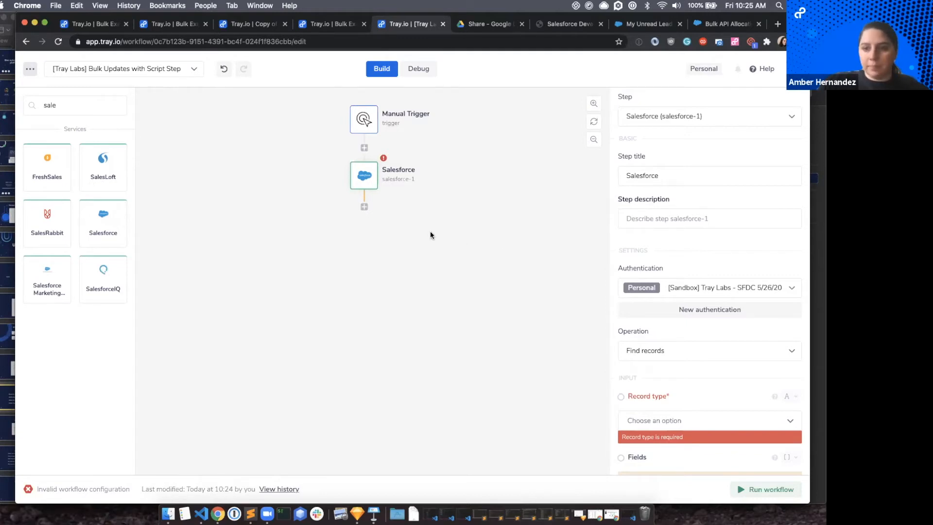
Try to create another Salesforce authentication under the default name, using the Production instance and adding the Api permission.
{"action": "scroll", "coordinate": [619, 322], "scroll_direction": "down", "scroll_amount": 2}
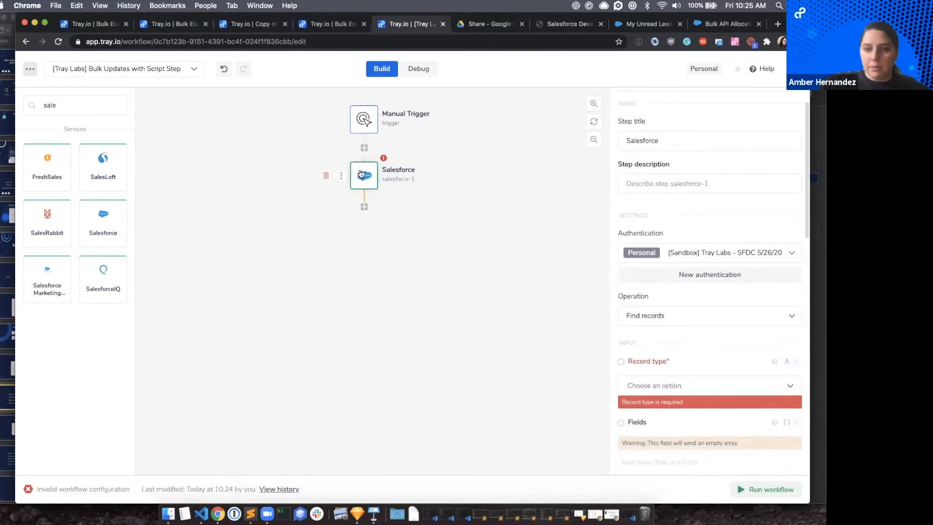
{"action": "left_click", "coordinate": [679, 277]}
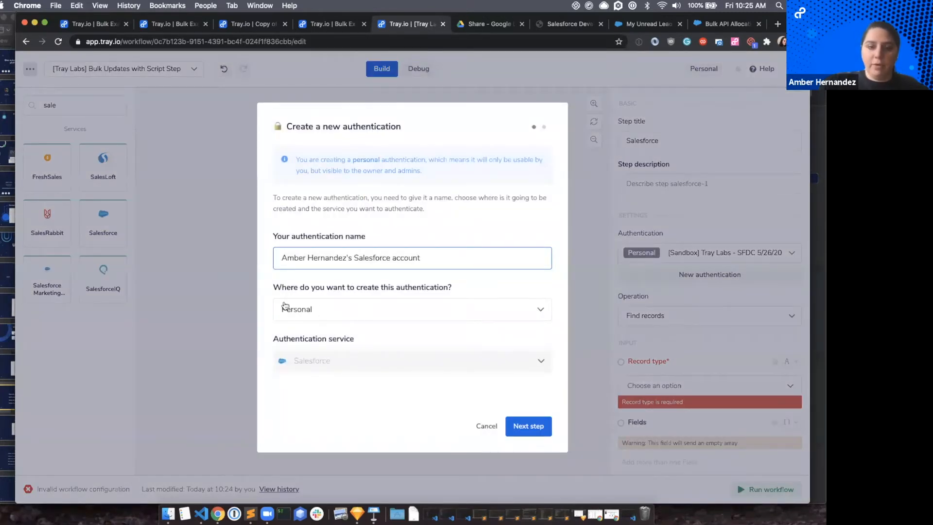
{"action": "left_click", "coordinate": [519, 427]}
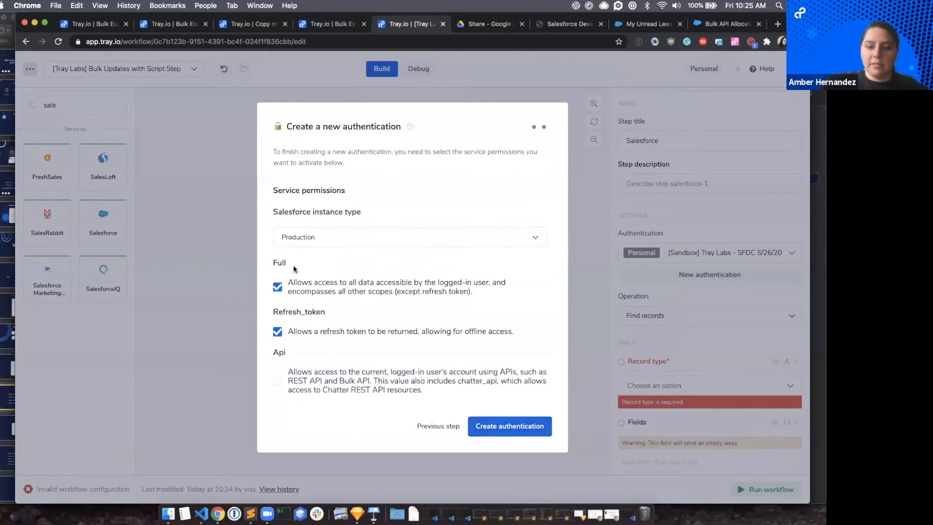
{"action": "scroll", "coordinate": [293, 363], "scroll_direction": "down", "scroll_amount": 5}
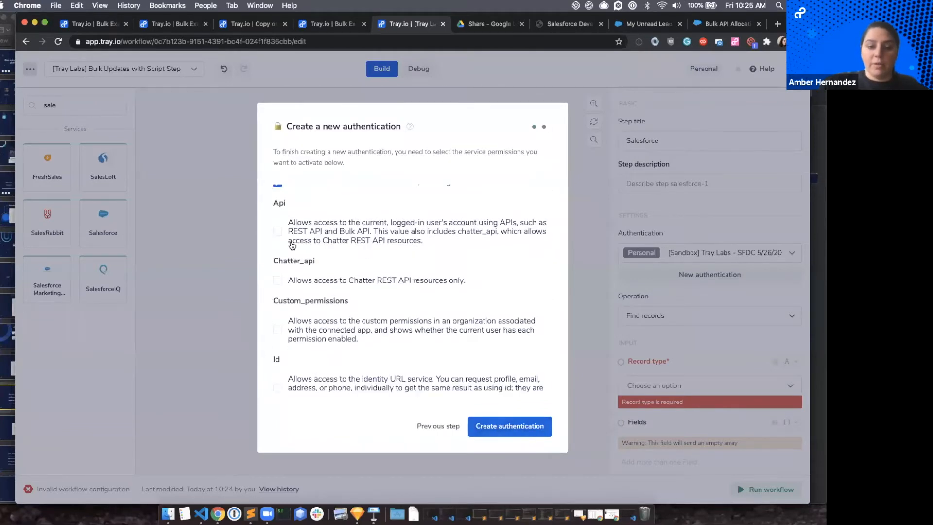
{"action": "scroll", "coordinate": [291, 244], "scroll_direction": "down", "scroll_amount": 8}
{"action": "scroll", "coordinate": [290, 241], "scroll_direction": "up", "scroll_amount": 13}
{"action": "left_click", "coordinate": [278, 380]}
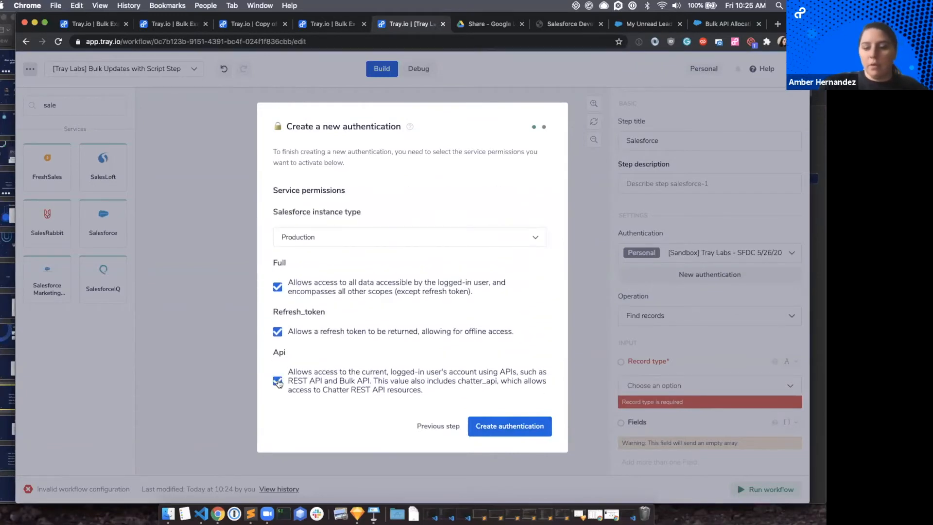
{"action": "left_click", "coordinate": [497, 424]}
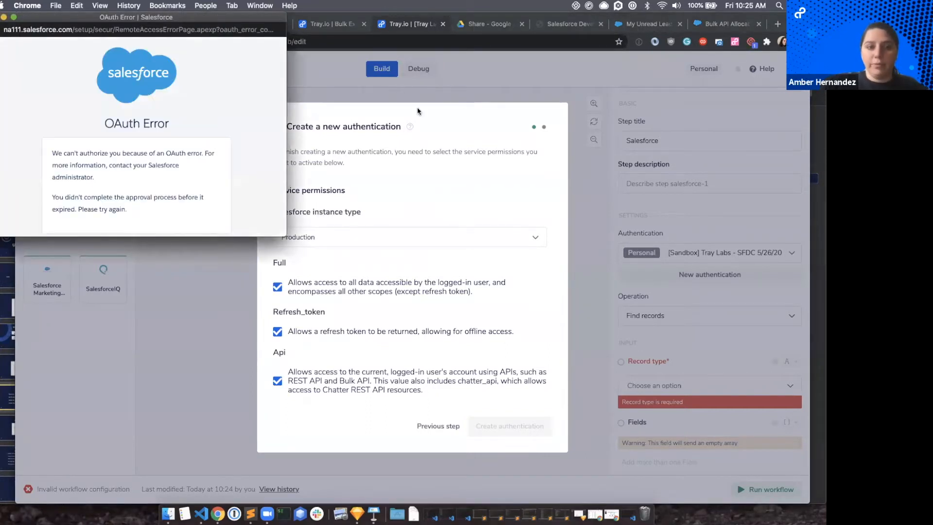
Dismiss the OAuth window, abandon the default-named authentication and return to the Salesforce step's settings.
{"action": "scroll", "coordinate": [185, 226], "scroll_direction": "down", "scroll_amount": 1}
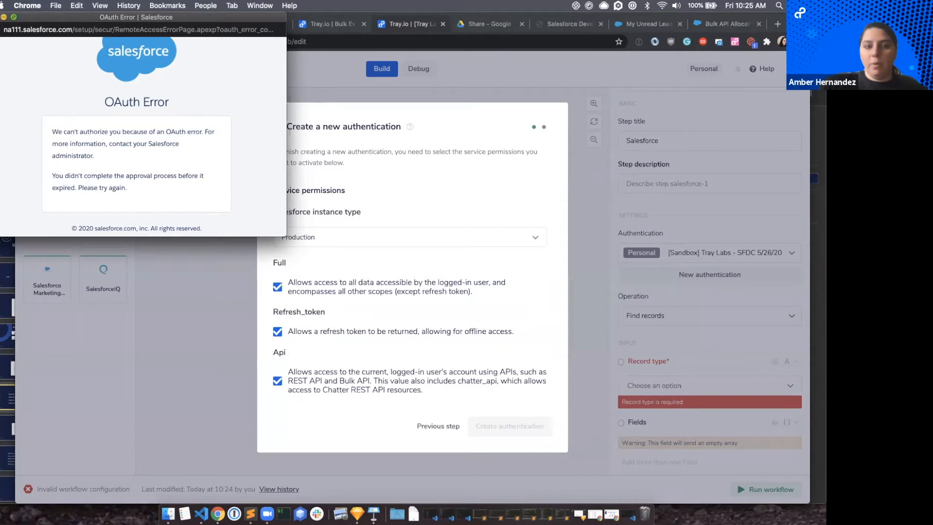
{"action": "left_click", "coordinate": [0, 17]}
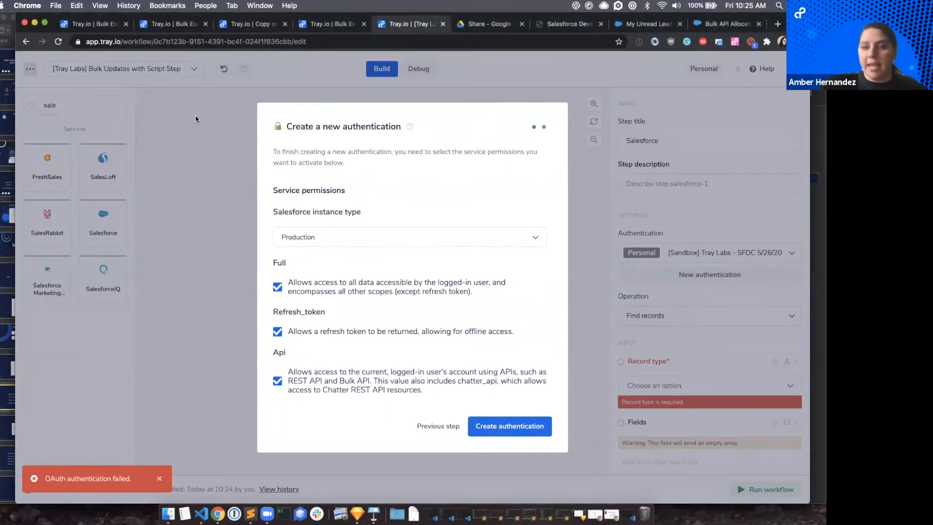
{"action": "left_click", "coordinate": [429, 426]}
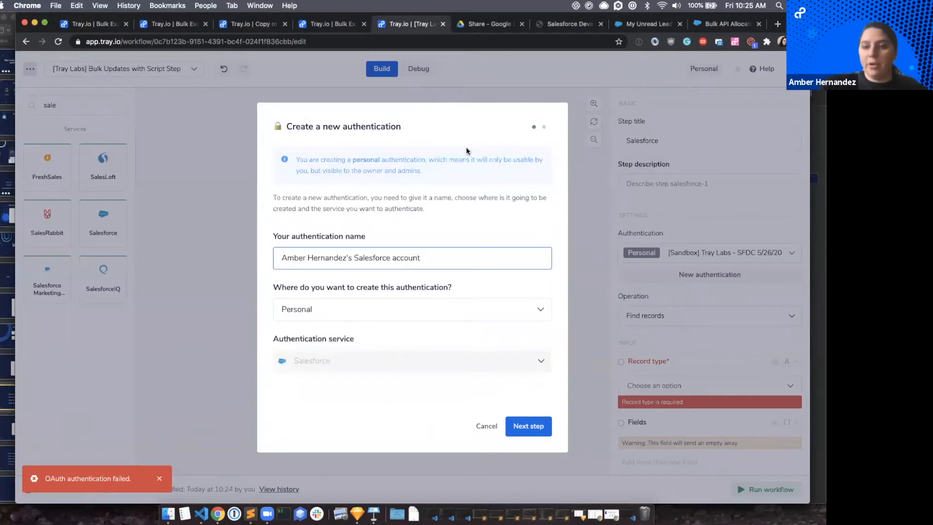
{"action": "left_click", "coordinate": [486, 425]}
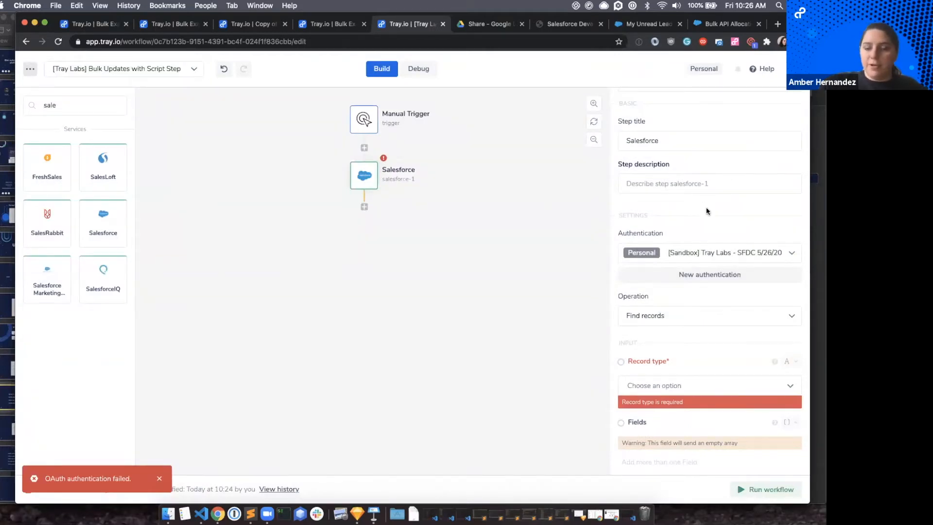
{"action": "scroll", "coordinate": [744, 317], "scroll_direction": "down", "scroll_amount": 1}
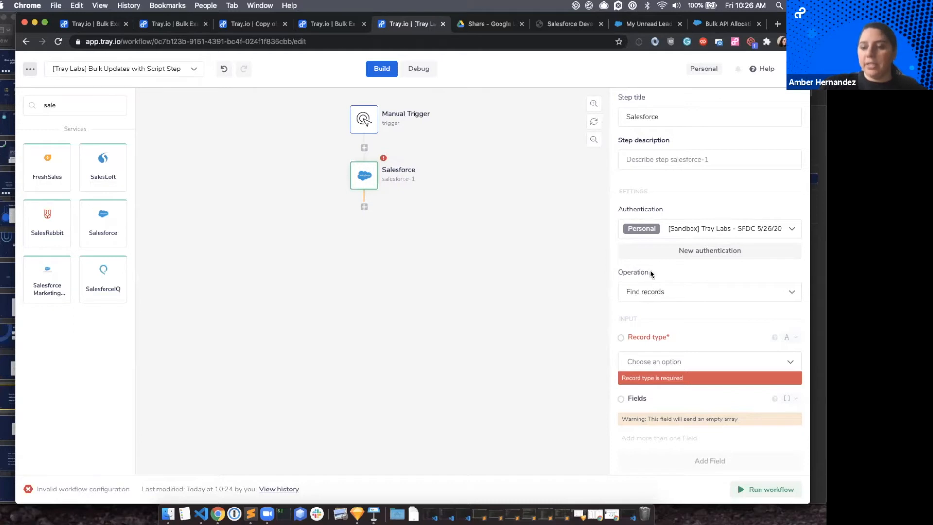
{"action": "left_click", "coordinate": [654, 290]}
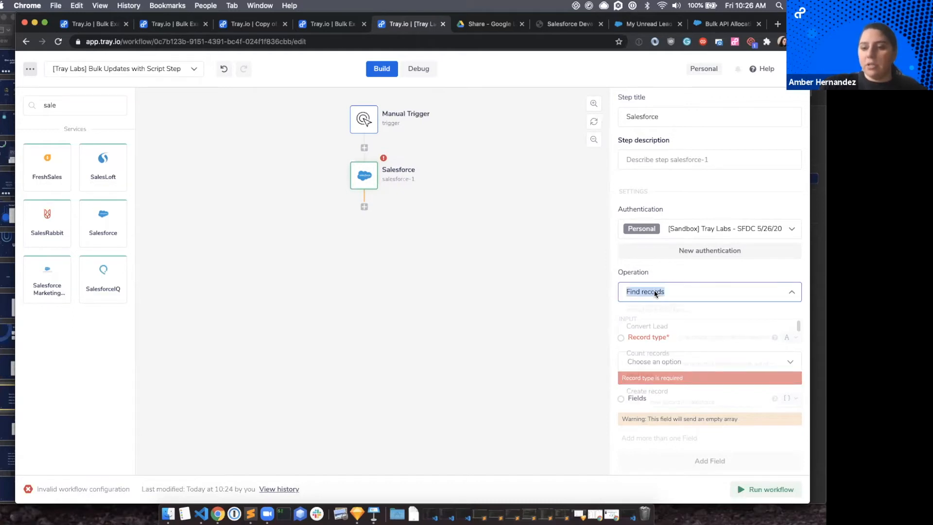
{"action": "scroll", "coordinate": [673, 333], "scroll_direction": "down", "scroll_amount": 15}
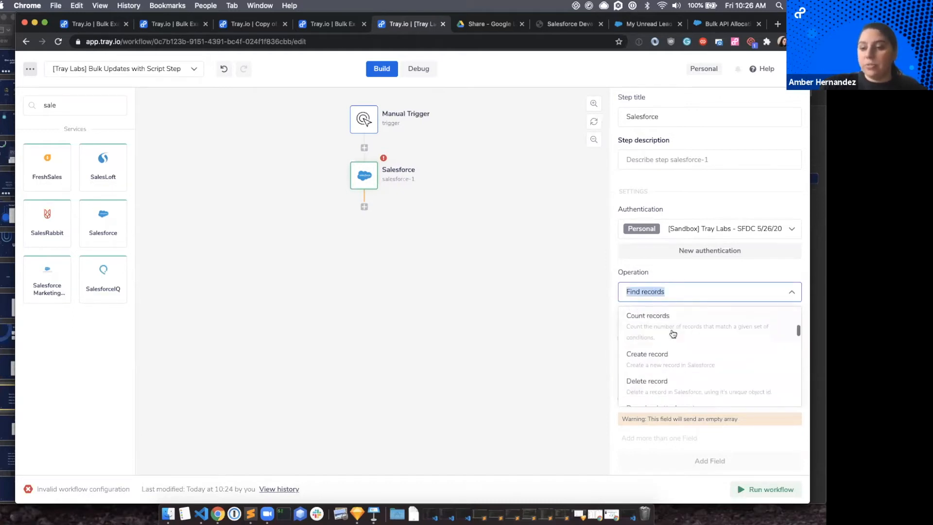
{"action": "scroll", "coordinate": [672, 333], "scroll_direction": "up", "scroll_amount": 10}
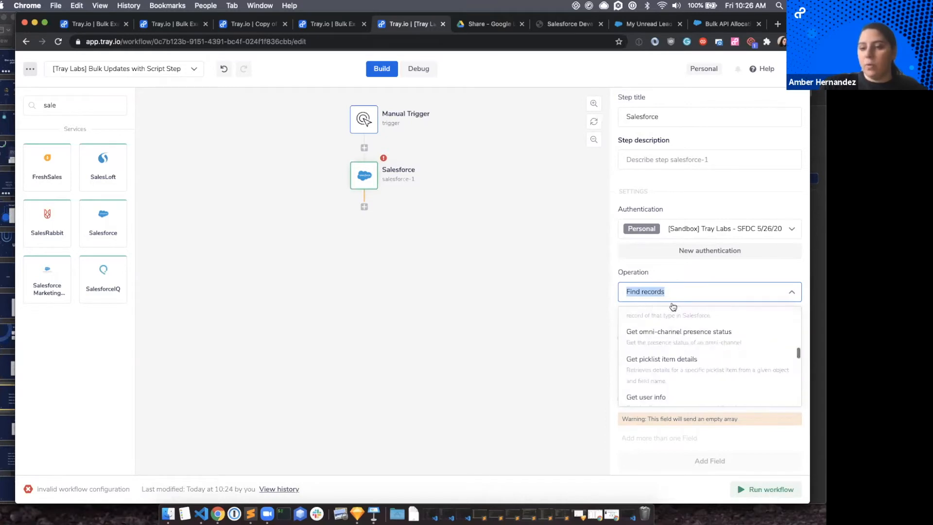
{"action": "left_click", "coordinate": [676, 287]}
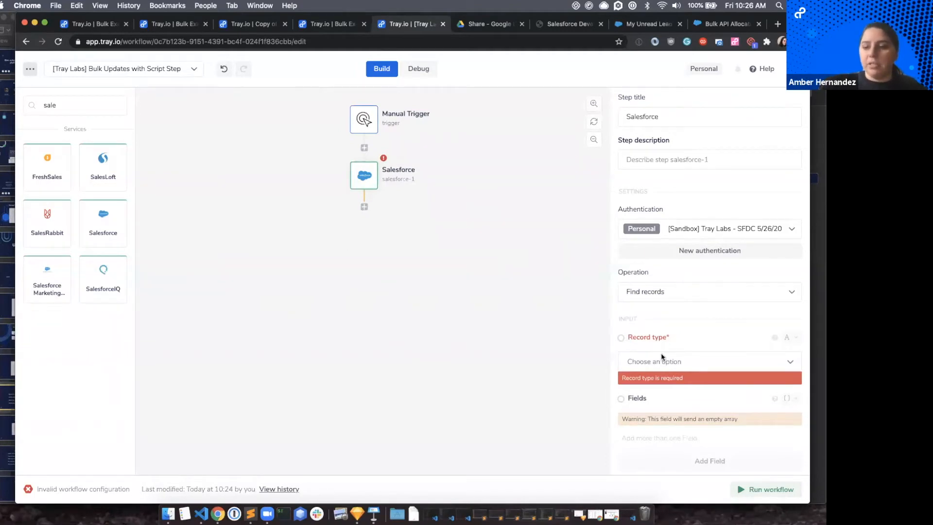
Set the record type of the Salesforce Find records step to Account.
{"action": "scroll", "coordinate": [661, 357], "scroll_direction": "down", "scroll_amount": 2}
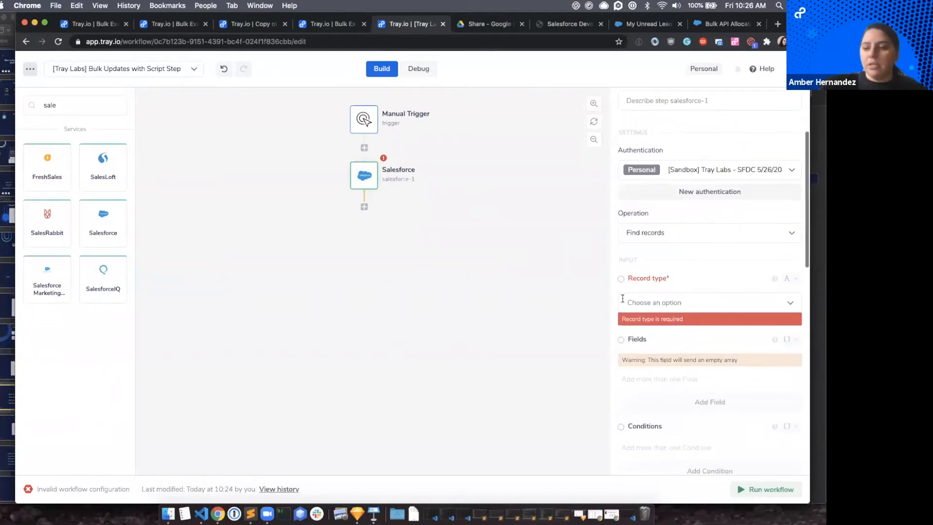
{"action": "left_click", "coordinate": [660, 303]}
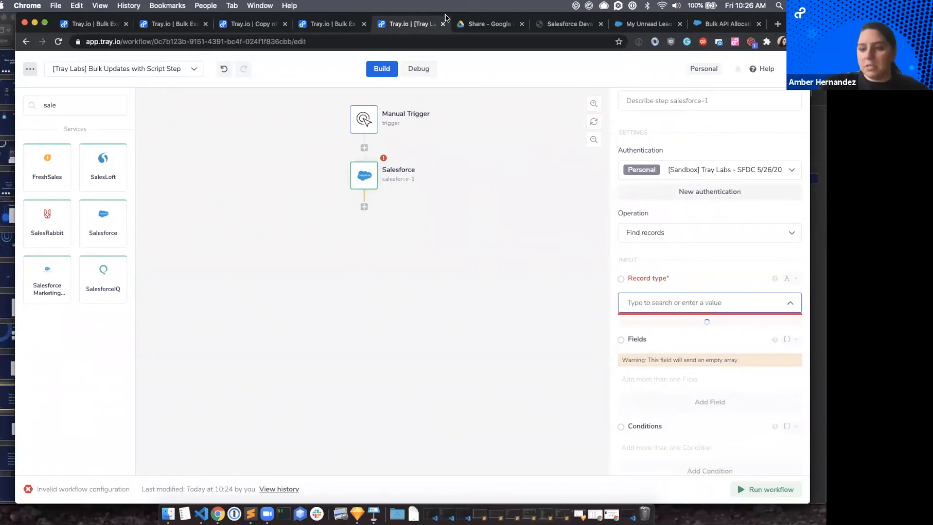
{"action": "left_click", "coordinate": [687, 281]}
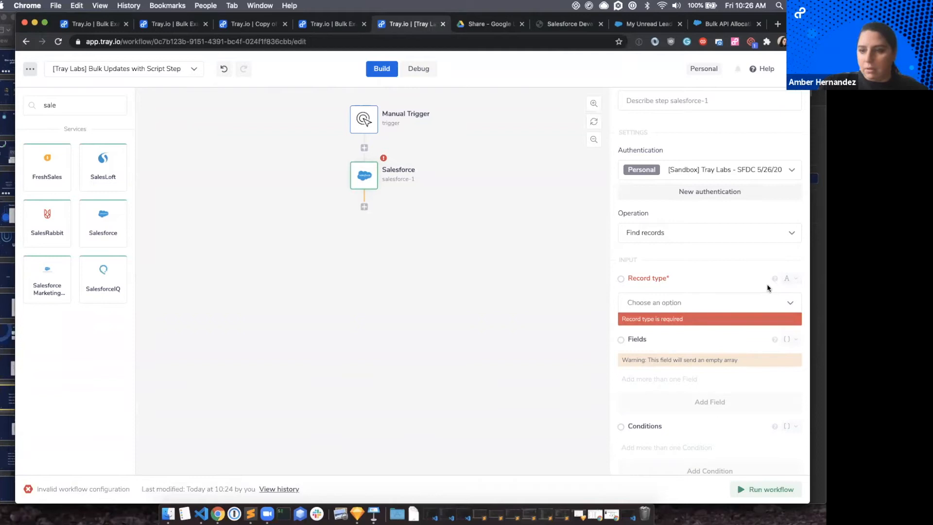
{"action": "left_click", "coordinate": [764, 310]}
{"action": "left_click", "coordinate": [764, 310]}
{"action": "left_click", "coordinate": [762, 311]}
{"action": "type", "text": "acc"}
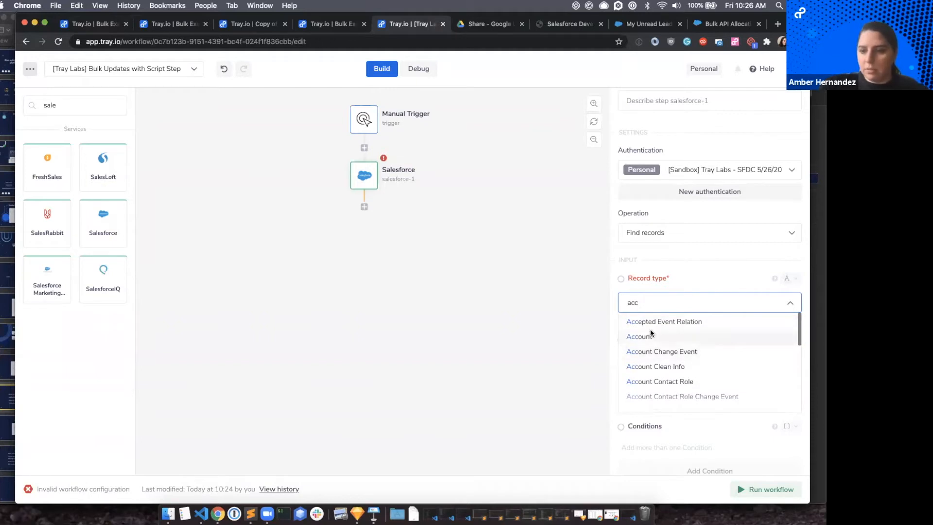
{"action": "left_click", "coordinate": [651, 335]}
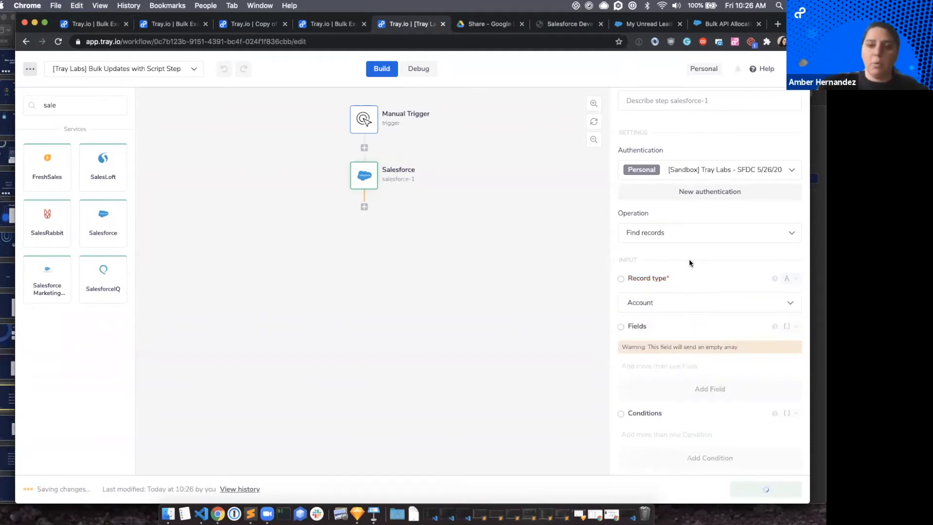
Add Account ID as the field the Salesforce step returns.
{"action": "left_click", "coordinate": [700, 390]}
{"action": "left_click", "coordinate": [664, 378]}
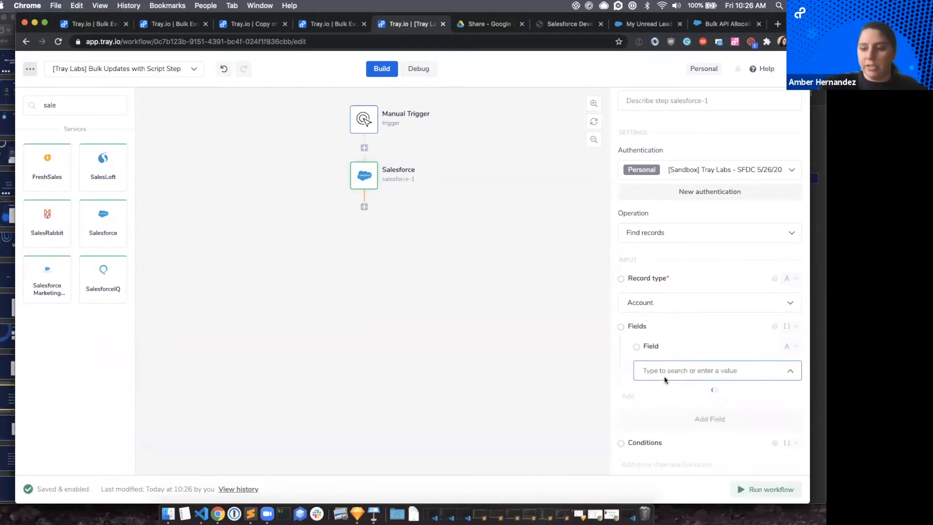
{"action": "type", "text": "id"}
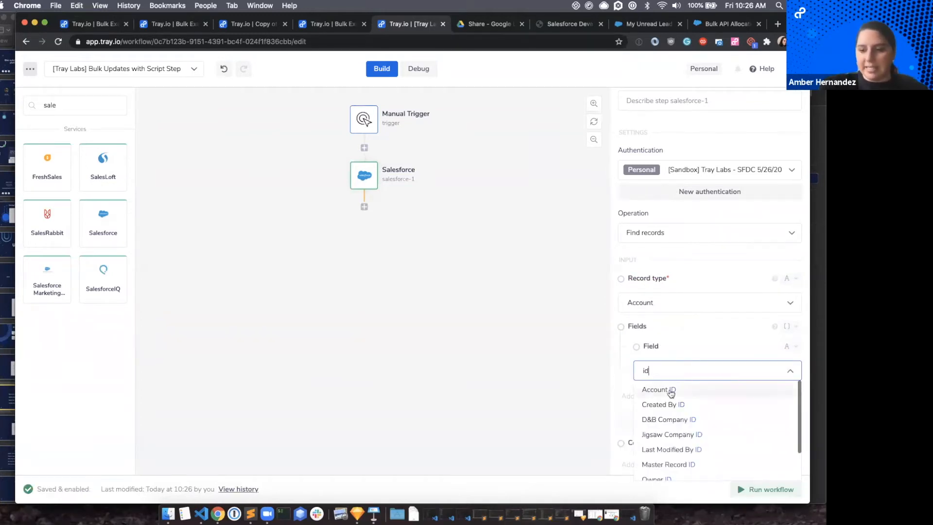
{"action": "left_click", "coordinate": [668, 389]}
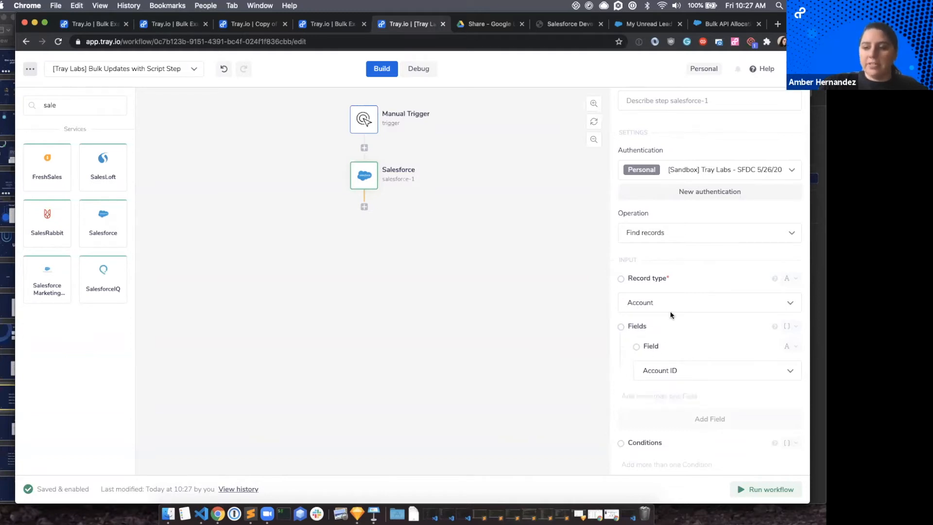
{"action": "left_click", "coordinate": [695, 374]}
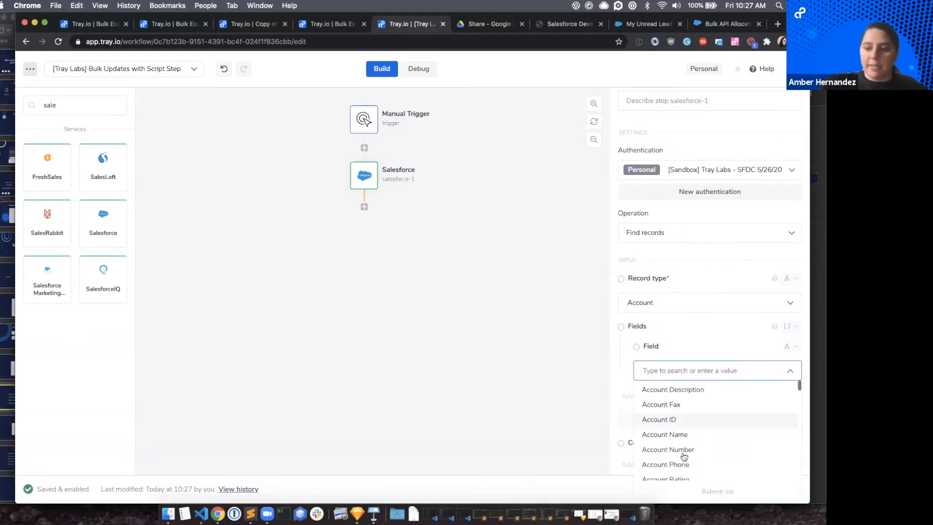
{"action": "left_click", "coordinate": [685, 330]}
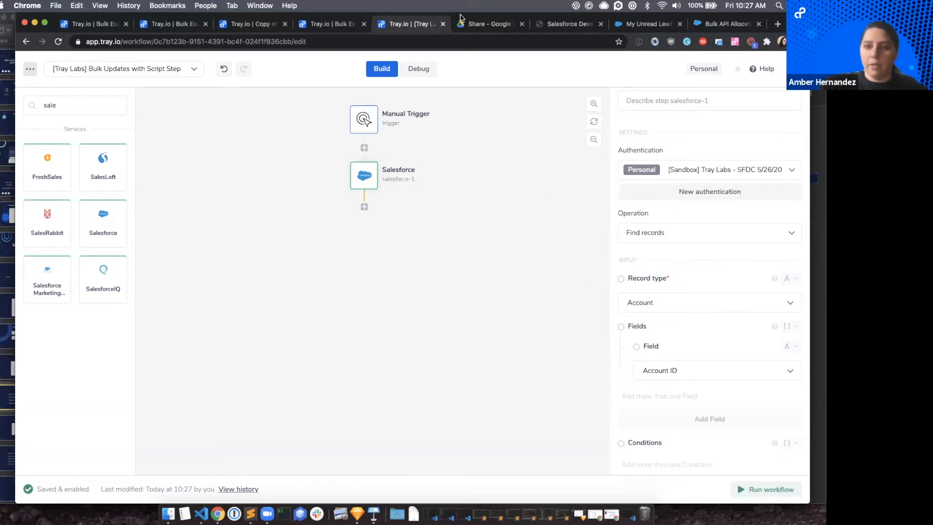
Open the latest execution in the debug logs and examine the Salesforce step's input and returned account records.
{"action": "left_click", "coordinate": [421, 72]}
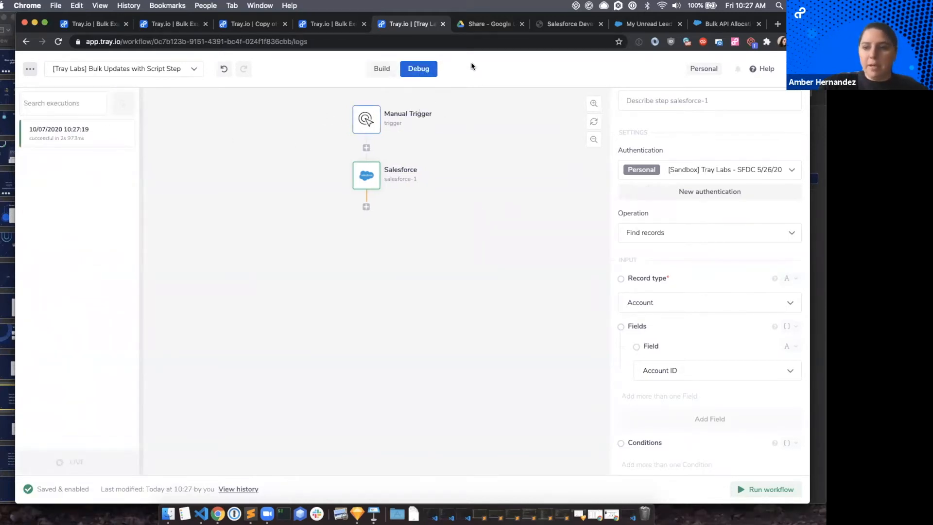
{"action": "left_click", "coordinate": [56, 137]}
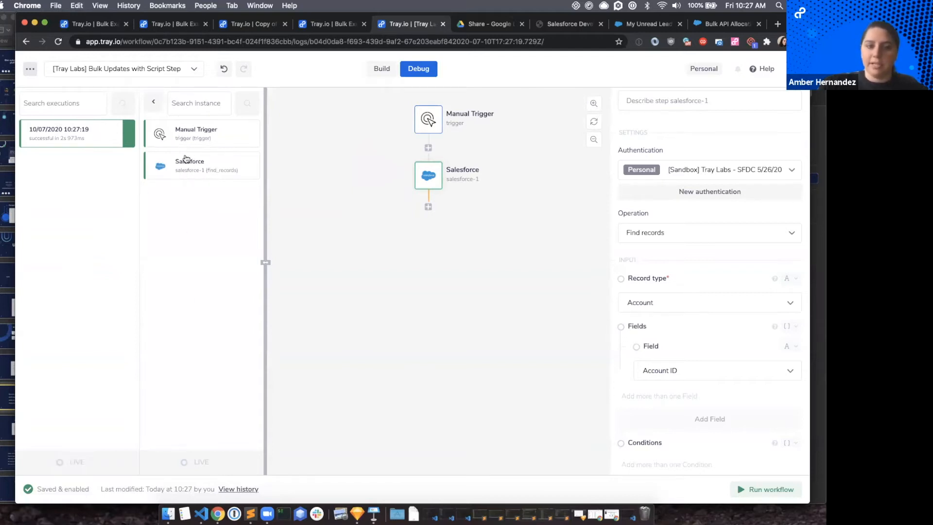
{"action": "left_click", "coordinate": [185, 171]}
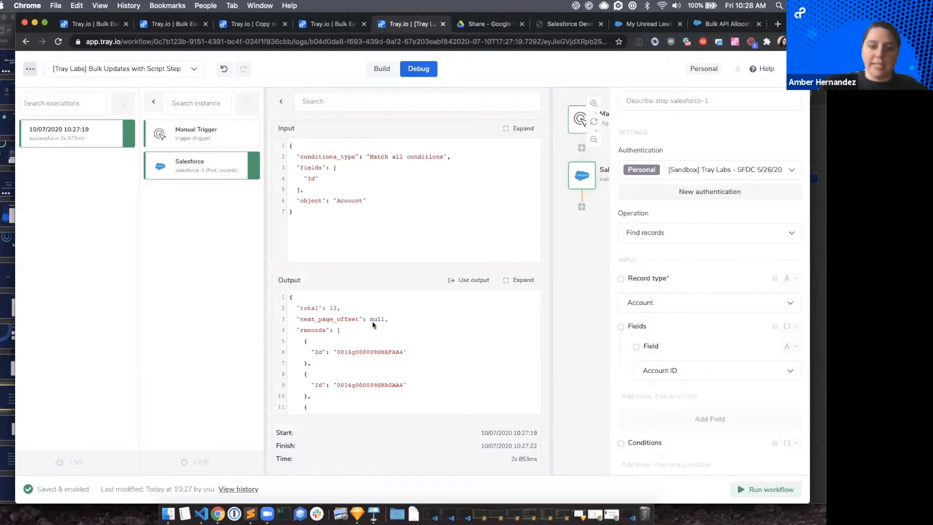
{"action": "scroll", "coordinate": [340, 316], "scroll_direction": "down", "scroll_amount": 10}
{"action": "scroll", "coordinate": [340, 316], "scroll_direction": "down", "scroll_amount": 2}
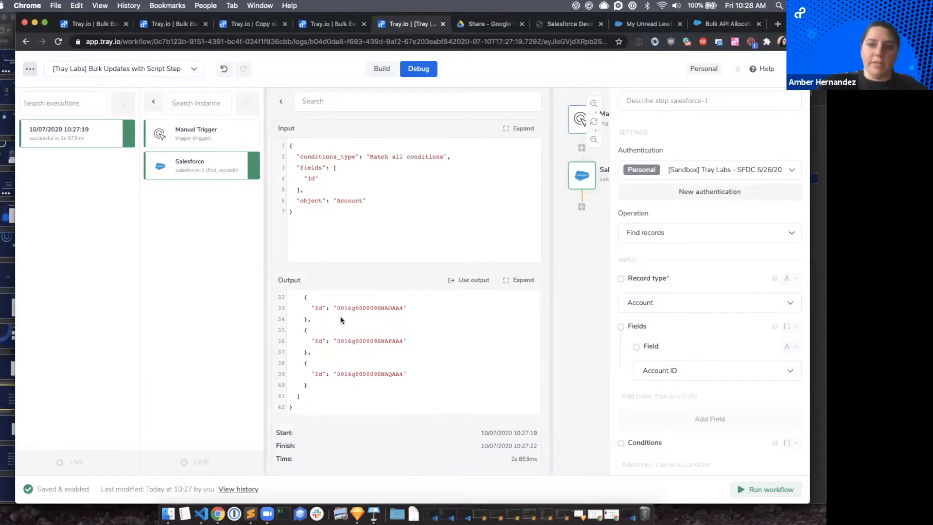
{"action": "scroll", "coordinate": [340, 319], "scroll_direction": "up", "scroll_amount": 1}
{"action": "scroll", "coordinate": [340, 319], "scroll_direction": "up", "scroll_amount": 5}
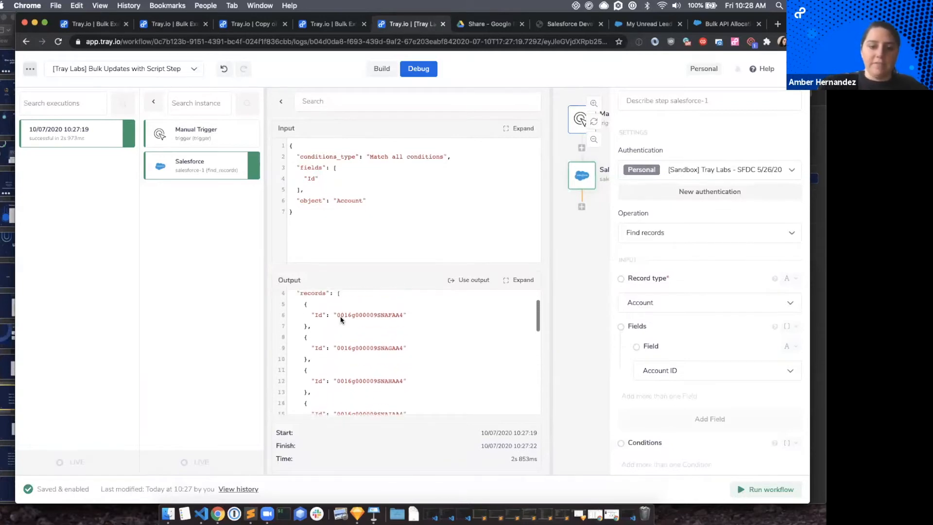
{"action": "scroll", "coordinate": [350, 360], "scroll_direction": "down", "scroll_amount": 10}
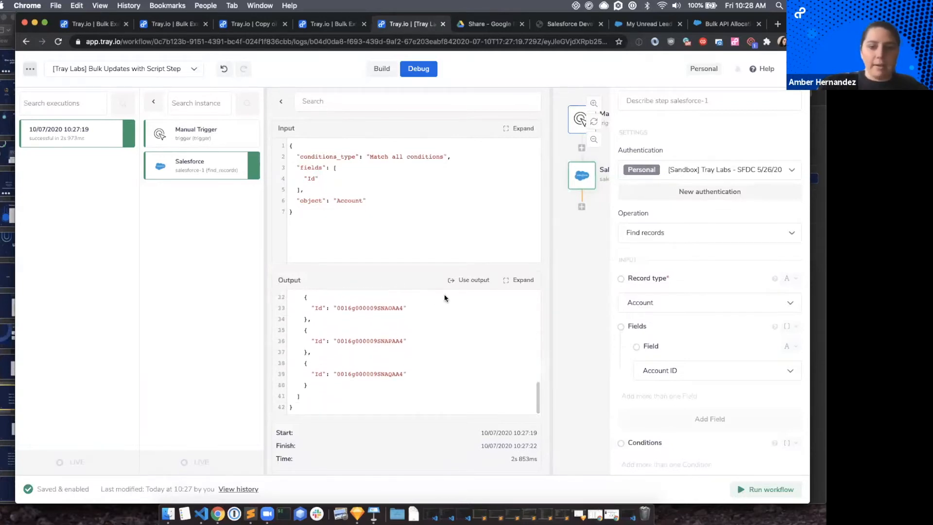
Review the Salesforce step's output in the expanded view and close it.
{"action": "left_click", "coordinate": [515, 280]}
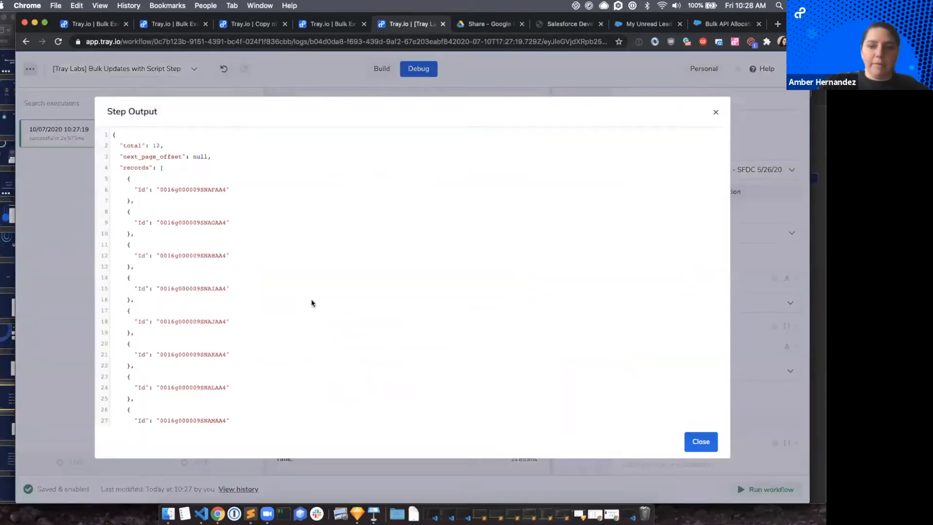
{"action": "scroll", "coordinate": [313, 301], "scroll_direction": "down", "scroll_amount": 5}
{"action": "scroll", "coordinate": [312, 302], "scroll_direction": "up", "scroll_amount": 5}
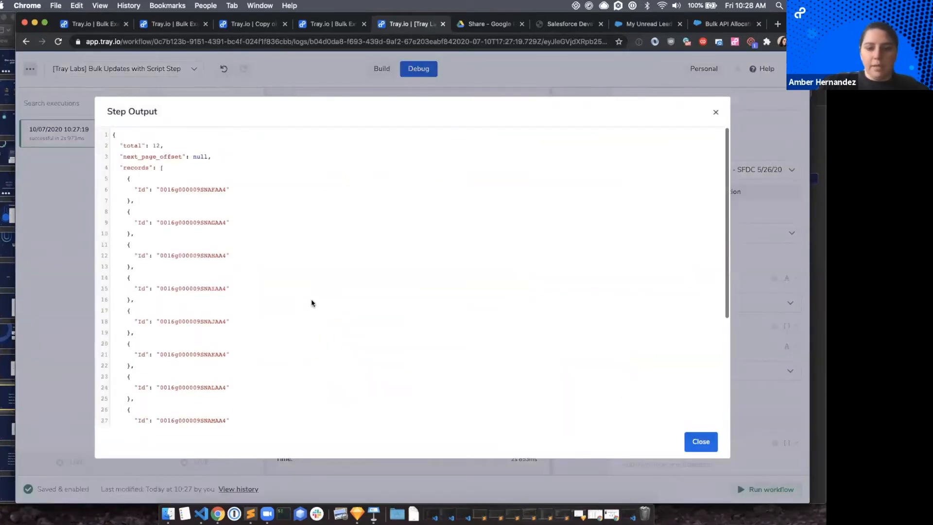
{"action": "left_click", "coordinate": [698, 445]}
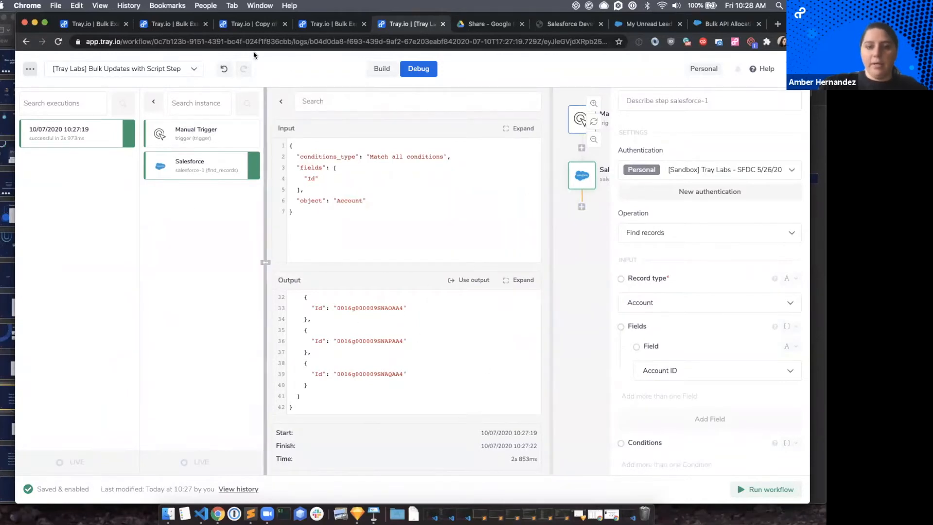
Use the logged output as the Salesforce step's output schema, check the schema's fields and close the log details.
{"action": "left_click", "coordinate": [464, 280]}
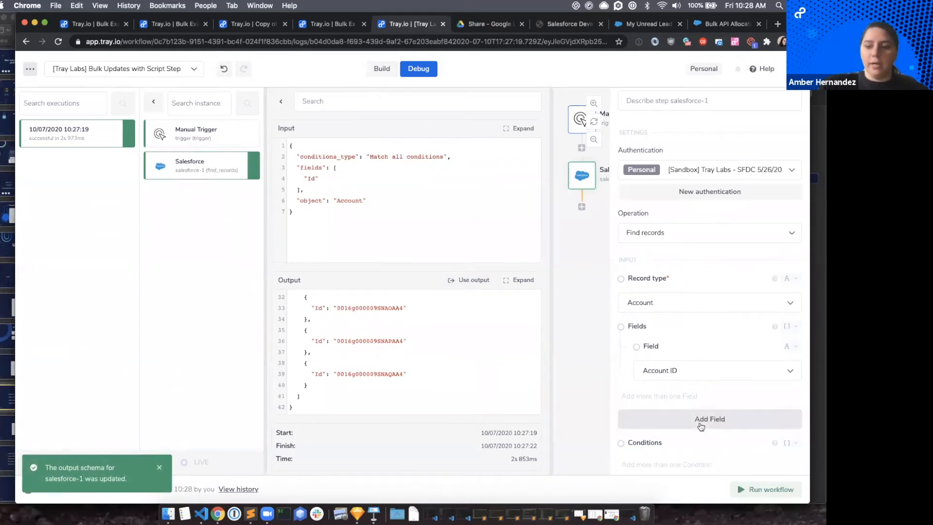
{"action": "scroll", "coordinate": [699, 423], "scroll_direction": "down", "scroll_amount": 10}
{"action": "scroll", "coordinate": [699, 427], "scroll_direction": "down", "scroll_amount": 3}
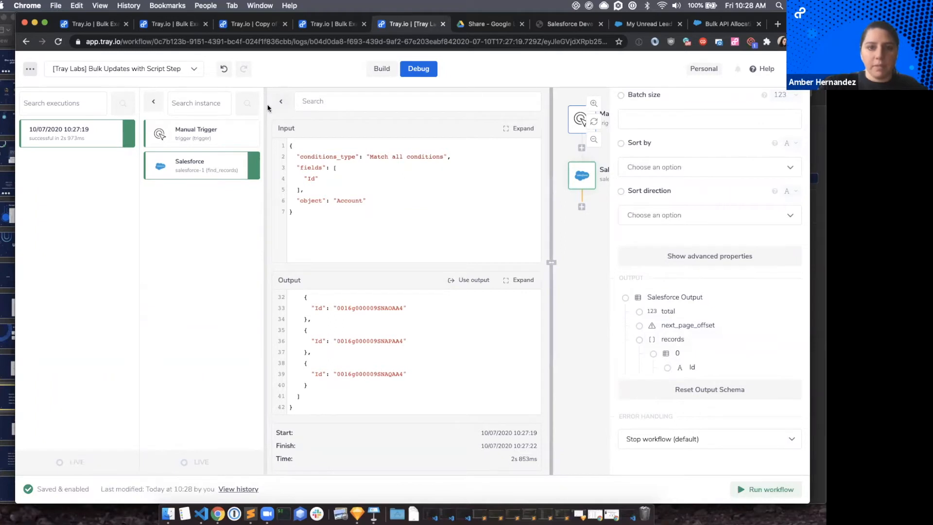
{"action": "left_click", "coordinate": [281, 102]}
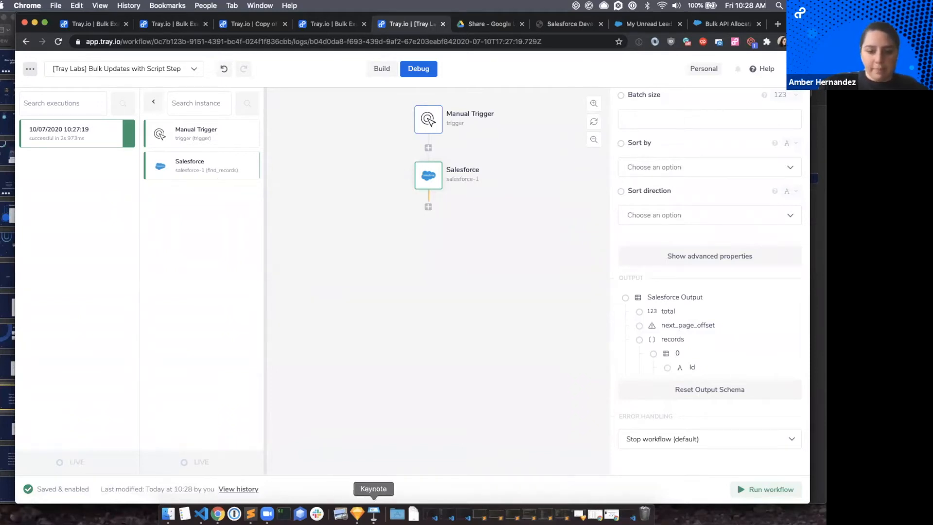
Switch to the Tray_Labs_S6 presentation in Keynote and show the "Fetch & Transform" checklist slide.
{"action": "key", "text": "super+Tab"}
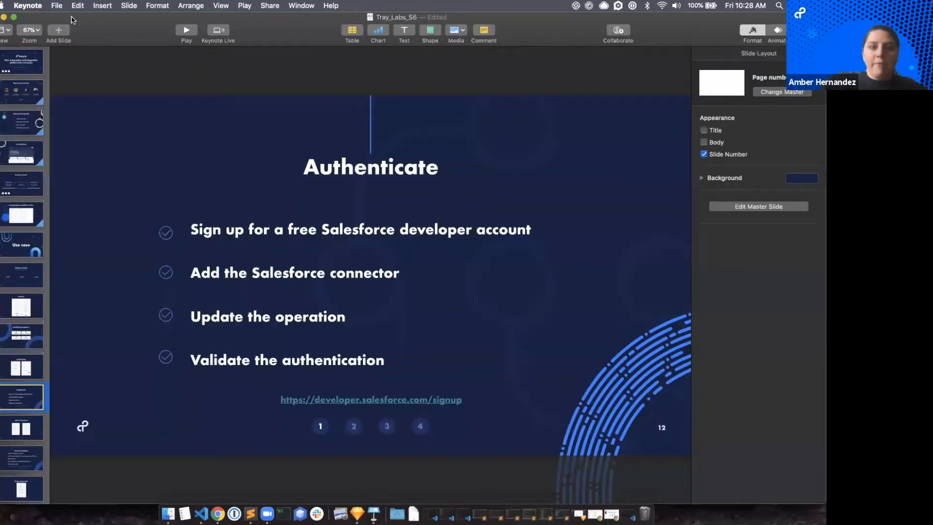
{"action": "left_click", "coordinate": [19, 437]}
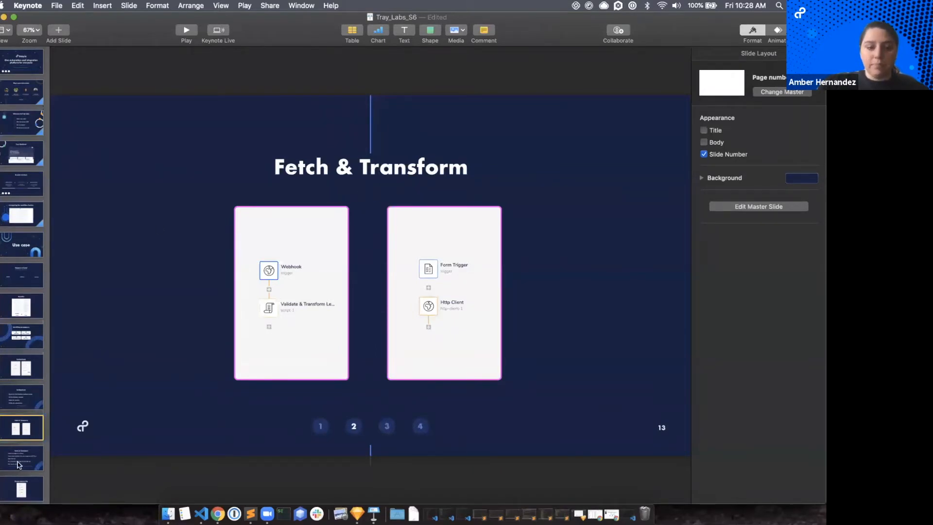
{"action": "left_click", "coordinate": [22, 454]}
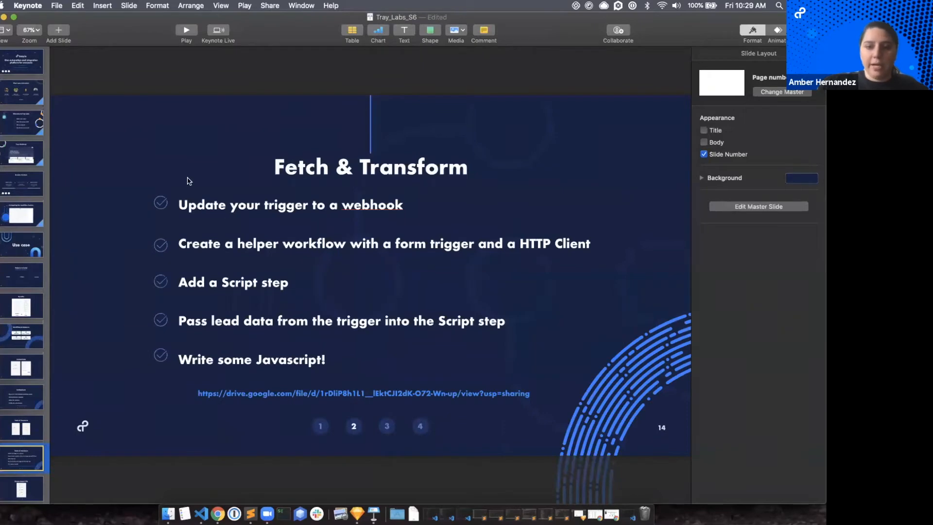
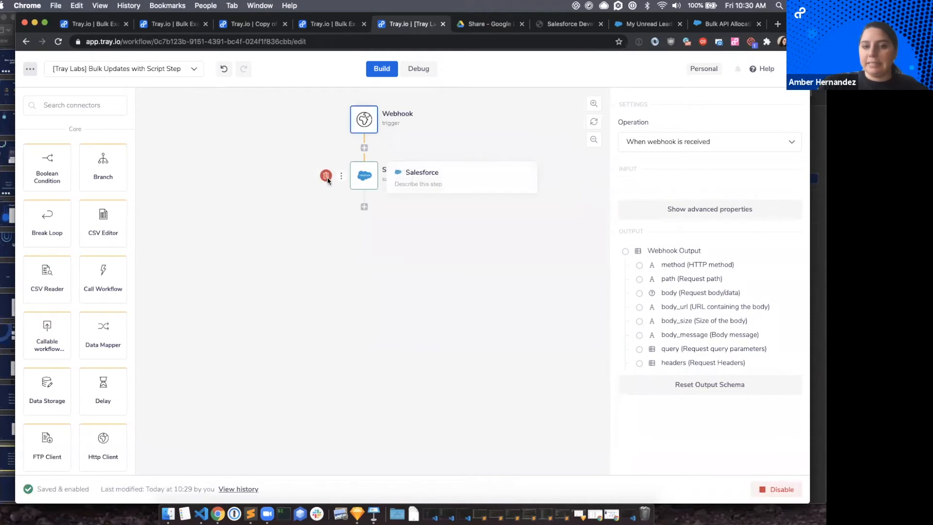
Delete the Salesforce step and add a Script step below the Webhook trigger.
{"action": "left_click", "coordinate": [488, 310]}
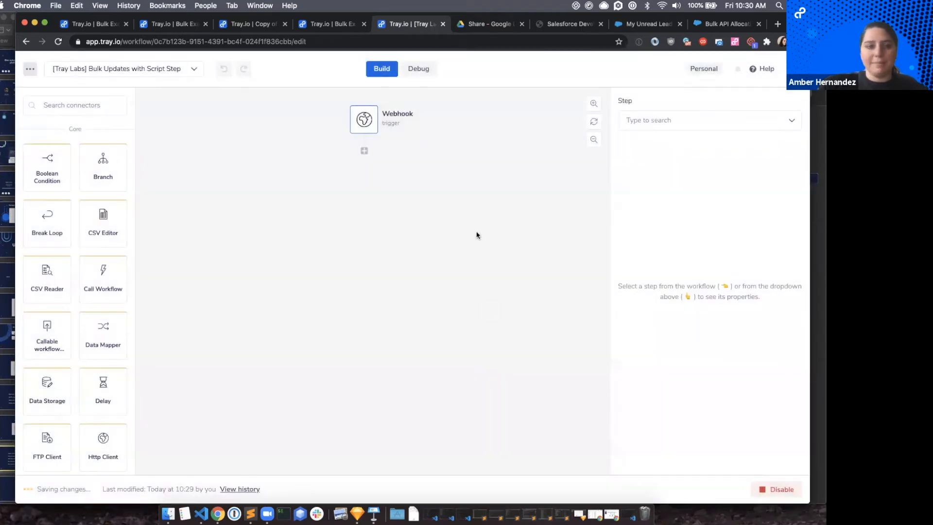
{"action": "left_click", "coordinate": [82, 105]}
{"action": "type", "text": "scr"}
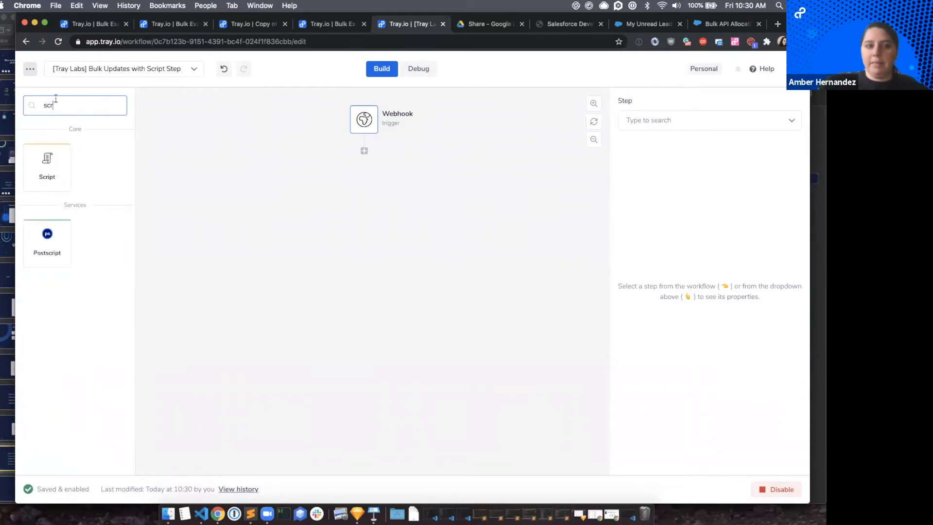
{"action": "left_click_drag", "start_coordinate": [45, 166], "coordinate": [360, 147]}
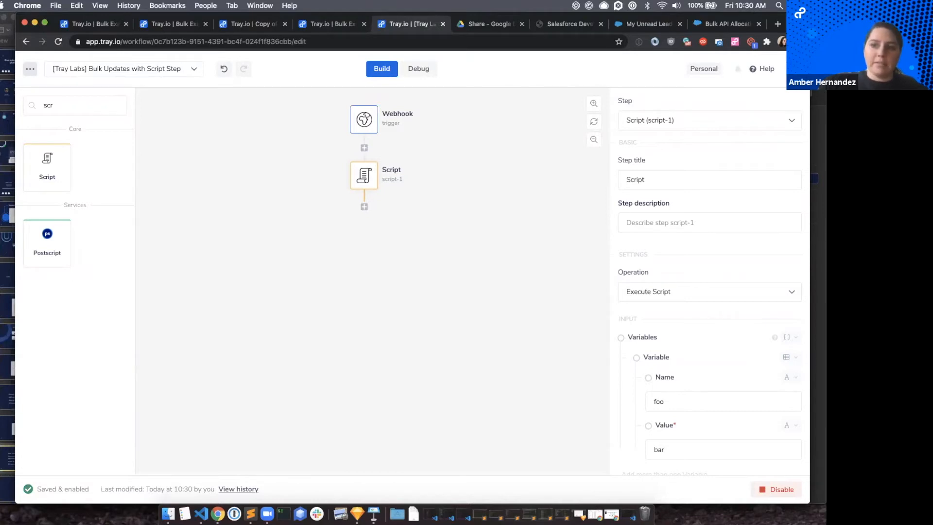
Create a new personal workflow named "[Tray Labs] Data Helper" that starts with a Form Trigger.
{"action": "left_click", "coordinate": [797, 69]}
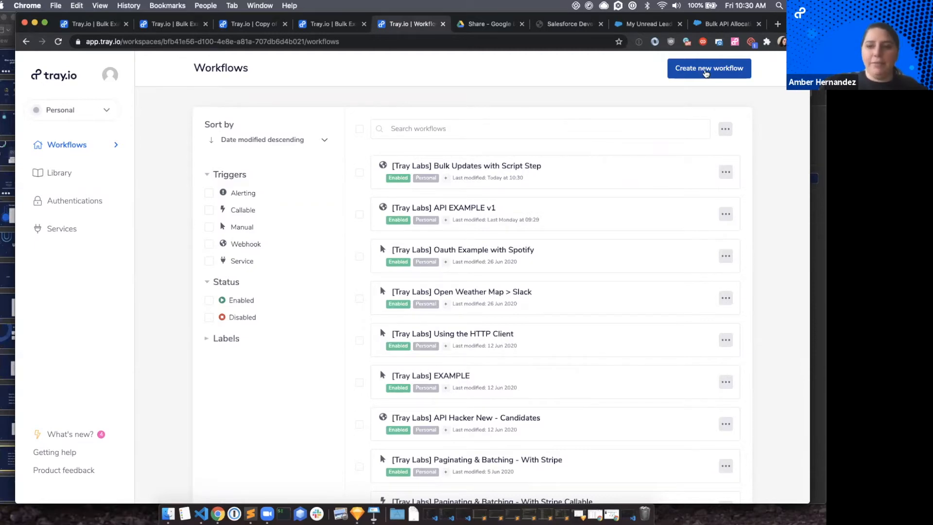
{"action": "left_click", "coordinate": [705, 72]}
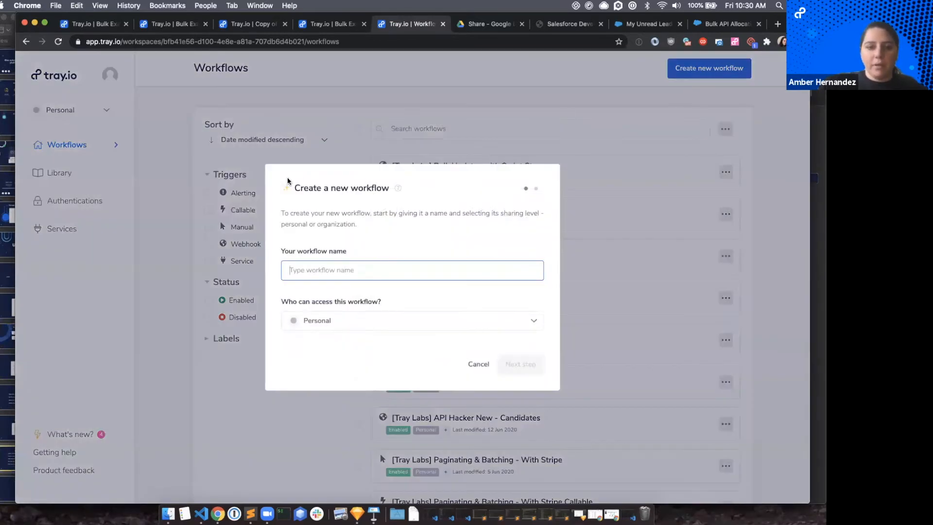
{"action": "type", "text": "["}
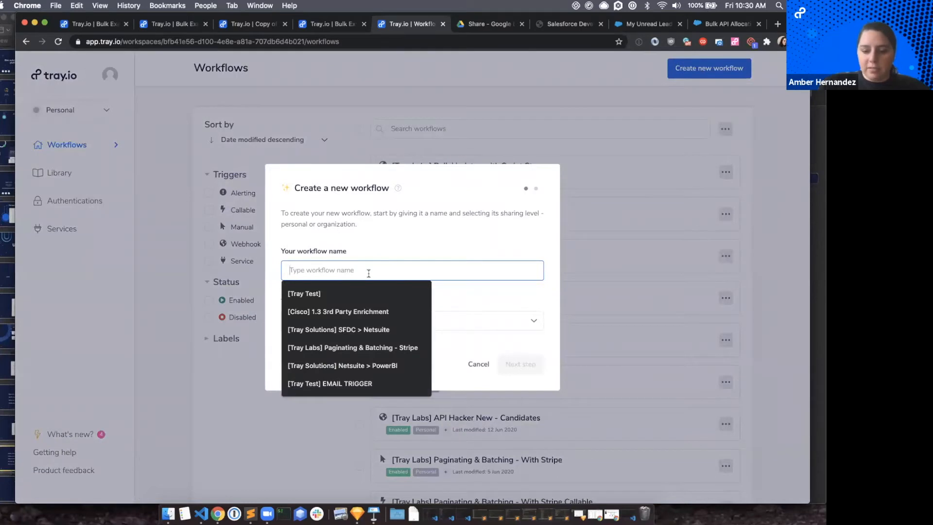
{"action": "type", "text": "Tray L"}
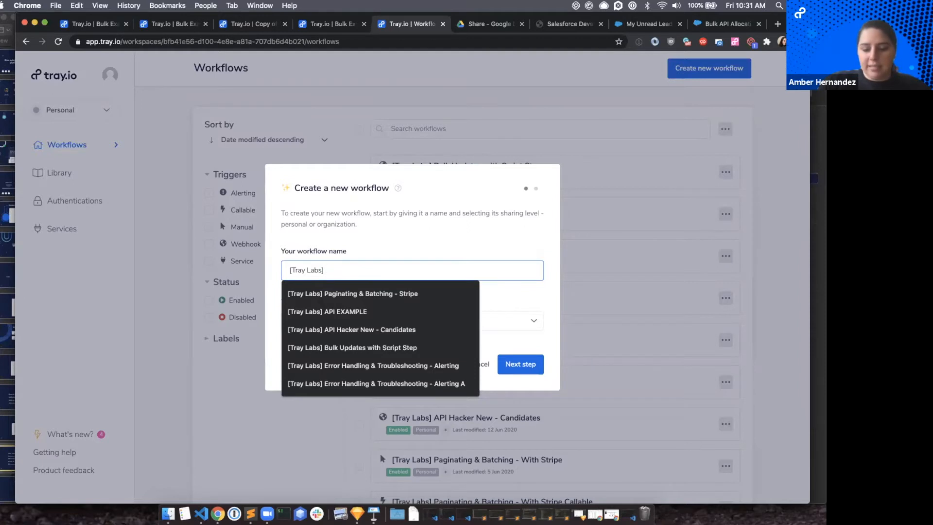
{"action": "type", "text": "abs] Dat"}
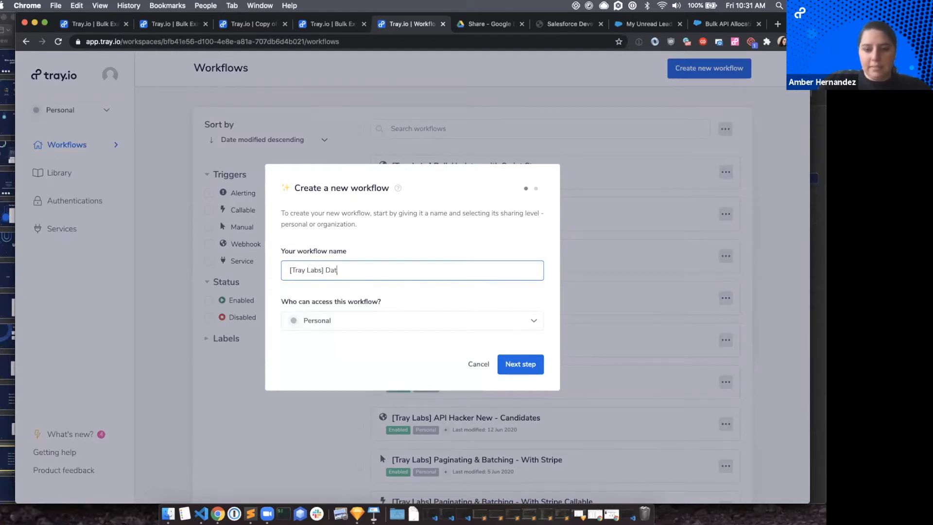
{"action": "type", "text": "a Helper"}
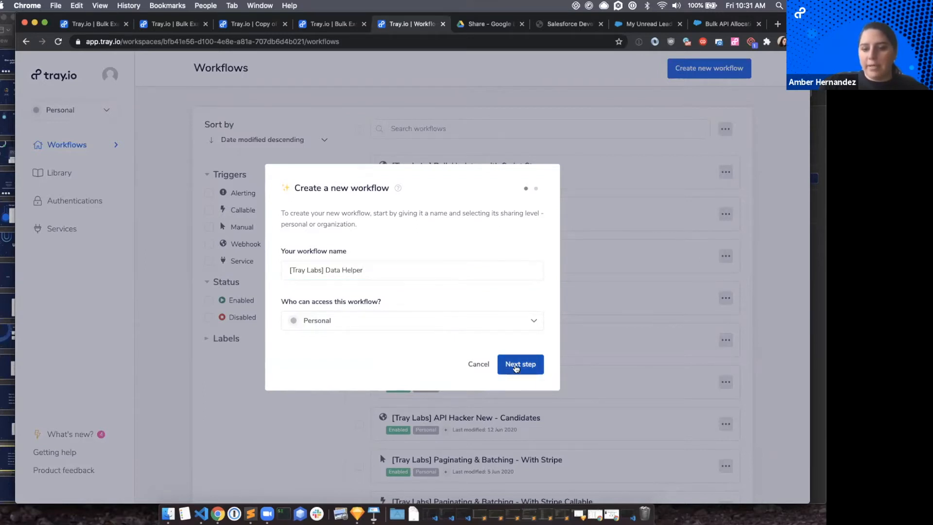
{"action": "left_click", "coordinate": [516, 368]}
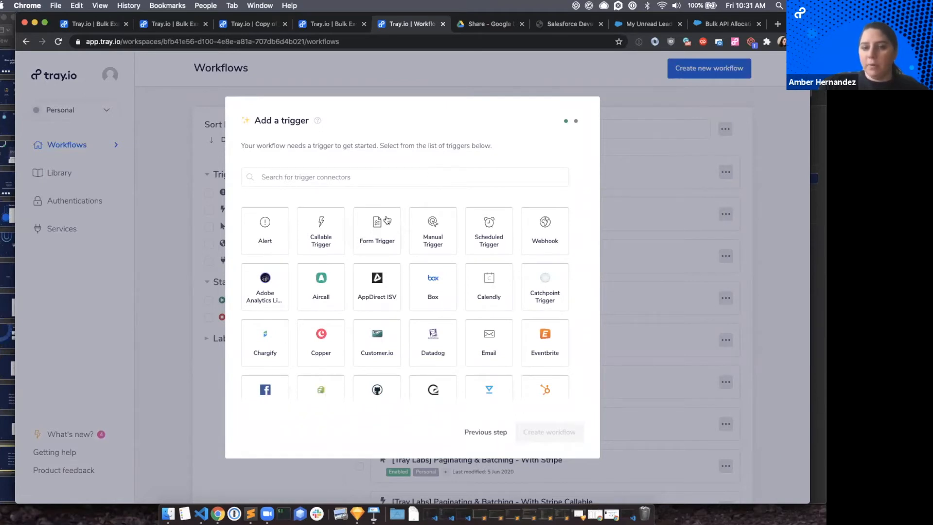
{"action": "left_click", "coordinate": [382, 219]}
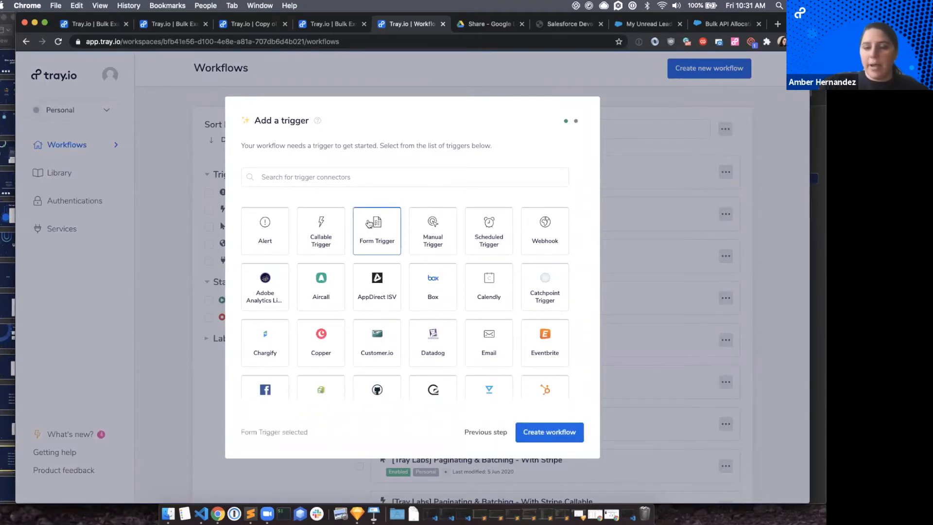
{"action": "left_click", "coordinate": [545, 432]}
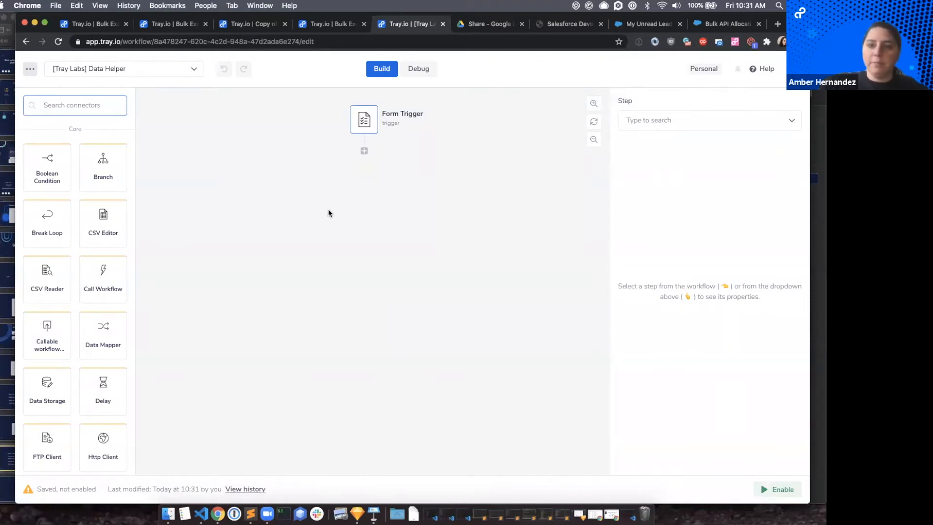
Add an input field of type File Upload to the Form Trigger.
{"action": "left_click", "coordinate": [359, 121]}
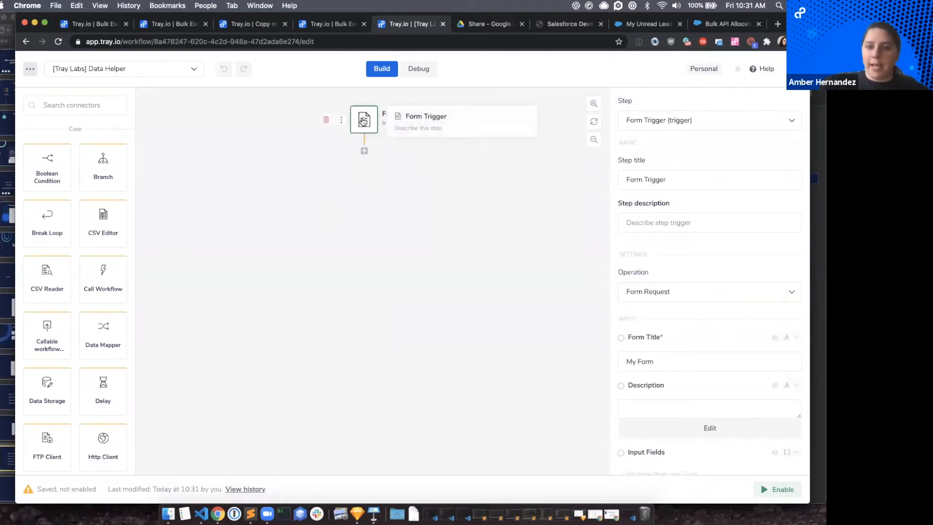
{"action": "scroll", "coordinate": [683, 136], "scroll_direction": "down", "scroll_amount": 2}
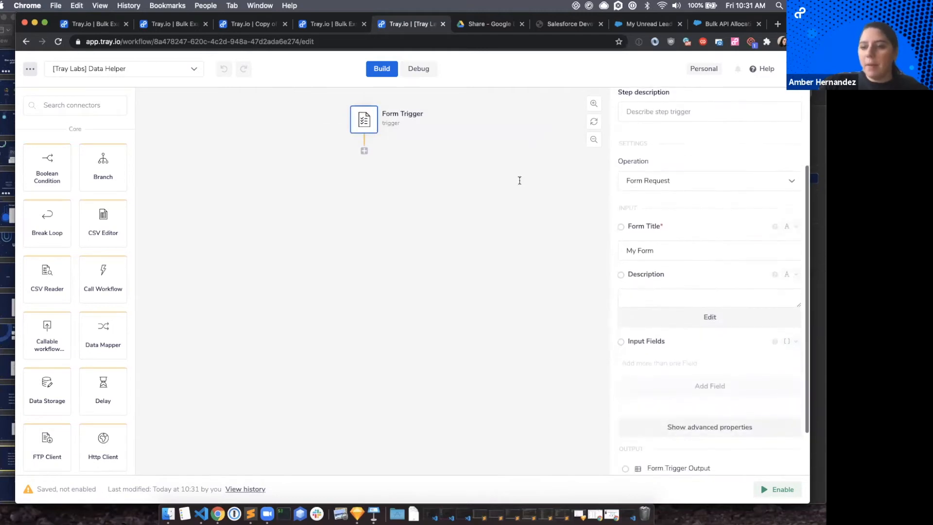
{"action": "scroll", "coordinate": [718, 257], "scroll_direction": "down", "scroll_amount": 2}
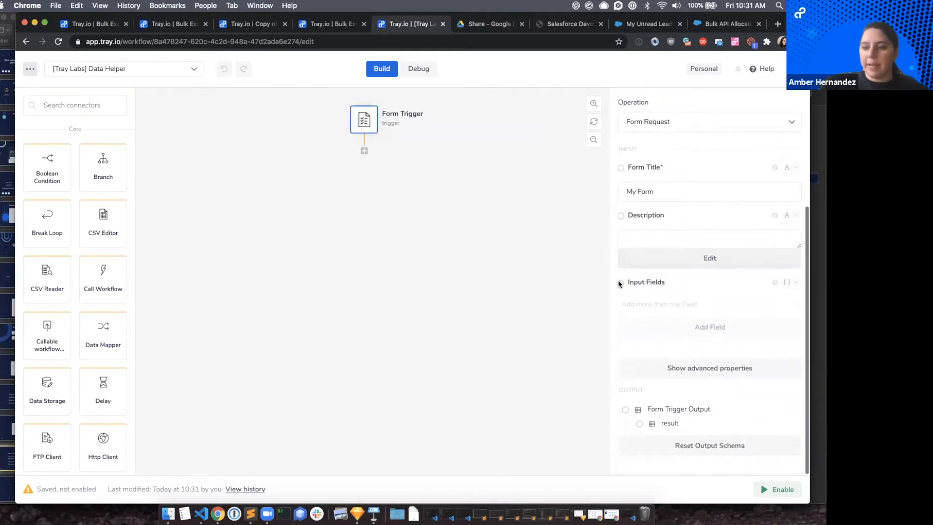
{"action": "left_click", "coordinate": [713, 335]}
{"action": "left_click", "coordinate": [691, 330]}
{"action": "scroll", "coordinate": [694, 395], "scroll_direction": "down", "scroll_amount": 3}
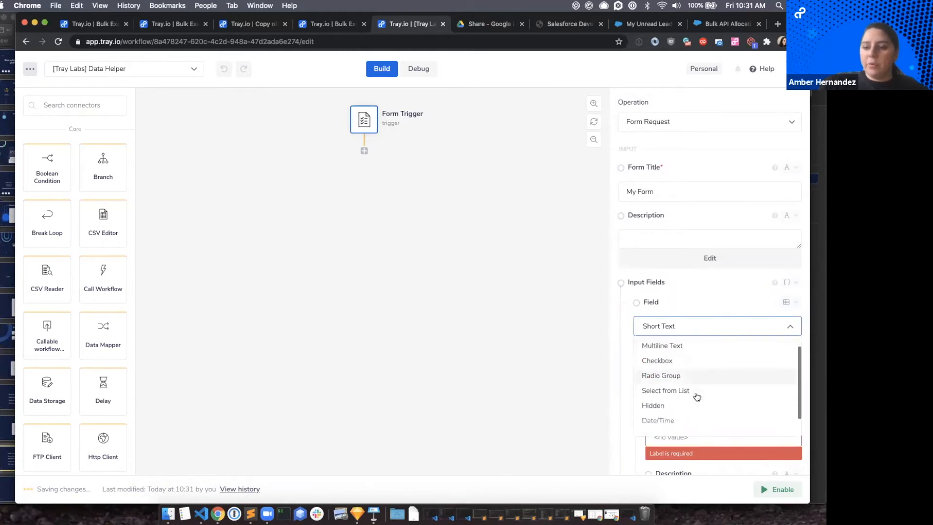
{"action": "left_click", "coordinate": [679, 413]}
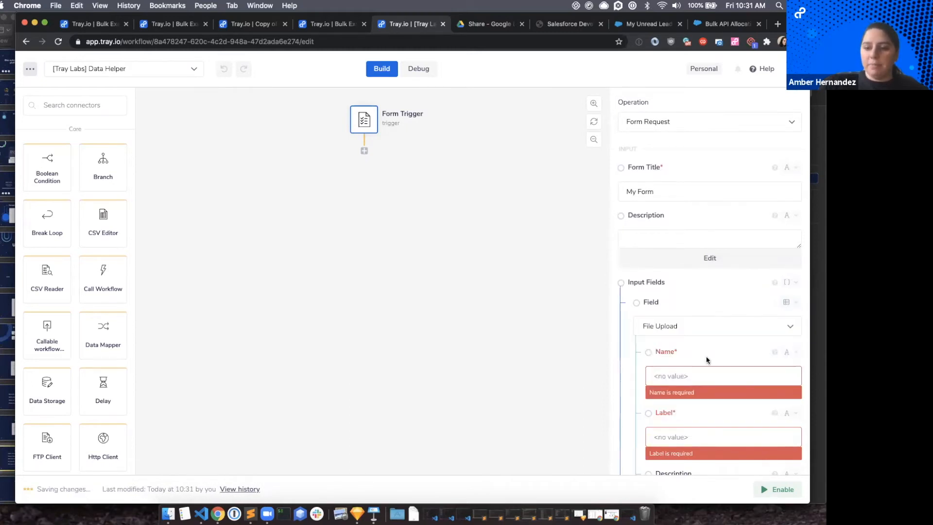
Set the upload field's name and label to "csv" and enable the workflow.
{"action": "left_click", "coordinate": [677, 374]}
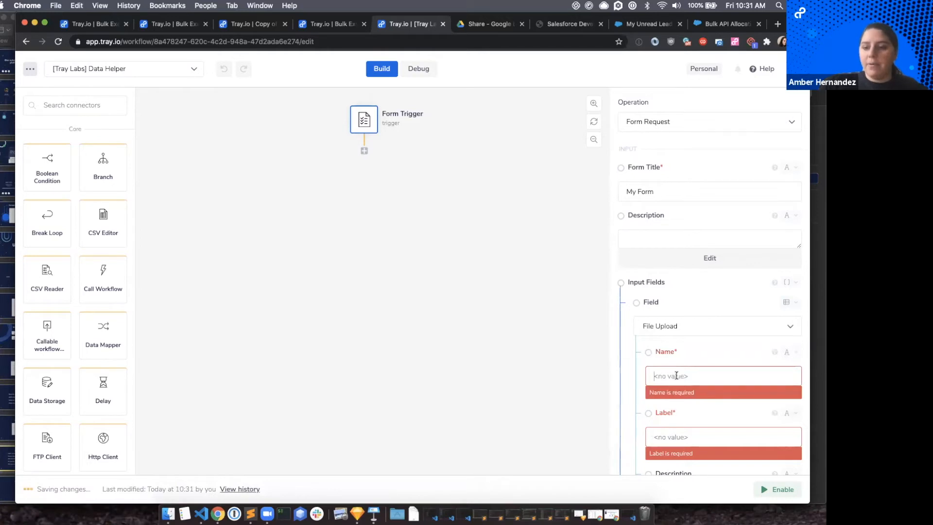
{"action": "type", "text": "csv"}
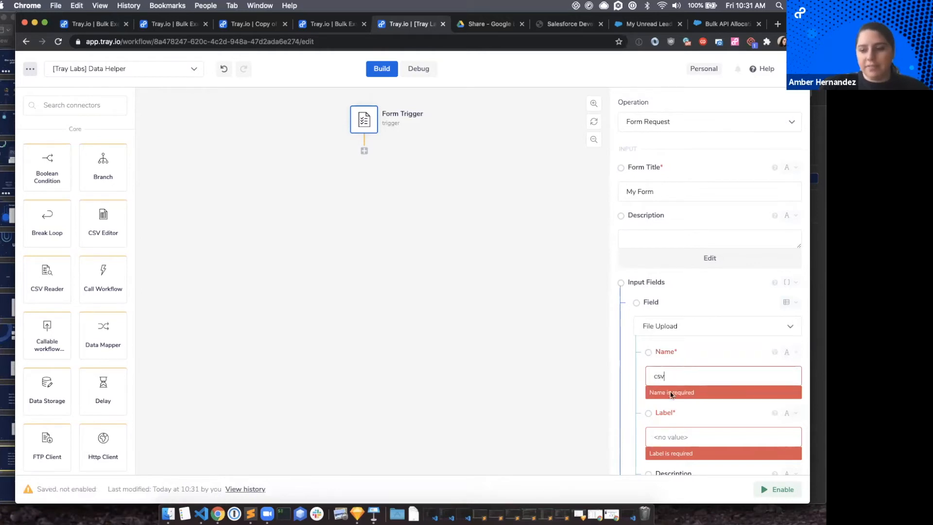
{"action": "left_click", "coordinate": [672, 437]}
{"action": "type", "text": "csv"}
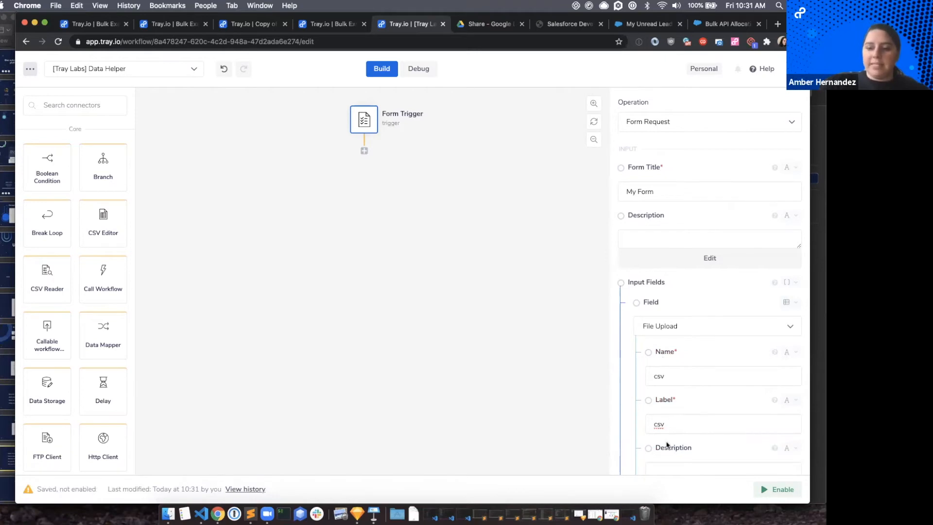
{"action": "scroll", "coordinate": [636, 346], "scroll_direction": "down", "scroll_amount": 2}
{"action": "scroll", "coordinate": [636, 347], "scroll_direction": "down", "scroll_amount": 3}
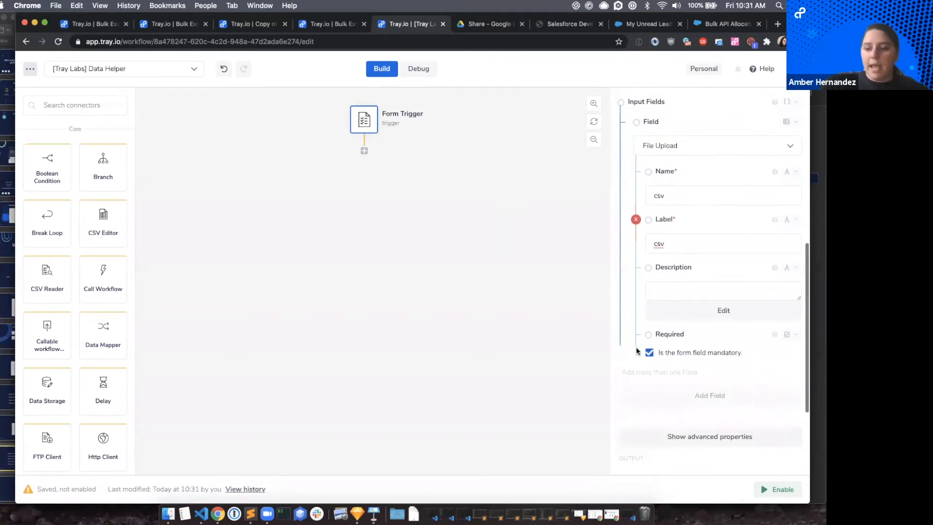
{"action": "left_click", "coordinate": [776, 492]}
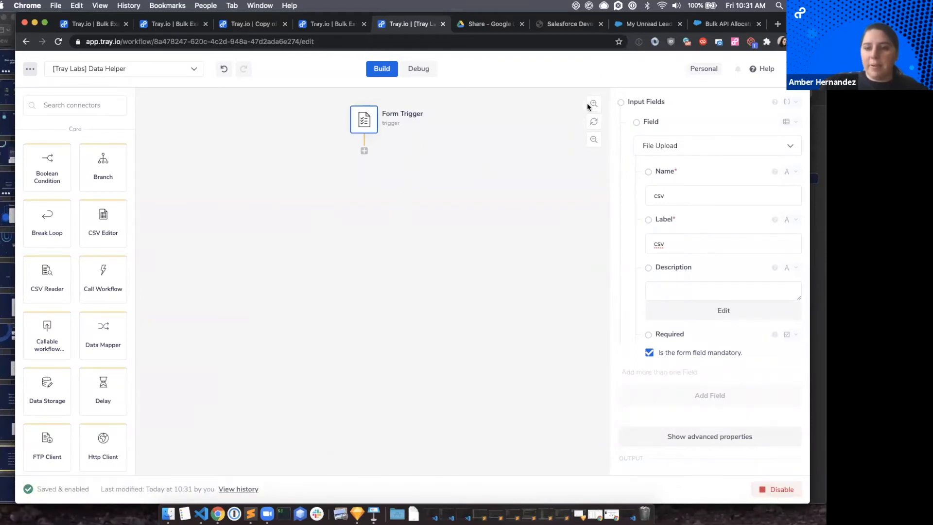
Add two consecutive CSV Editor steps below the Form Trigger.
{"action": "left_click", "coordinate": [87, 111]}
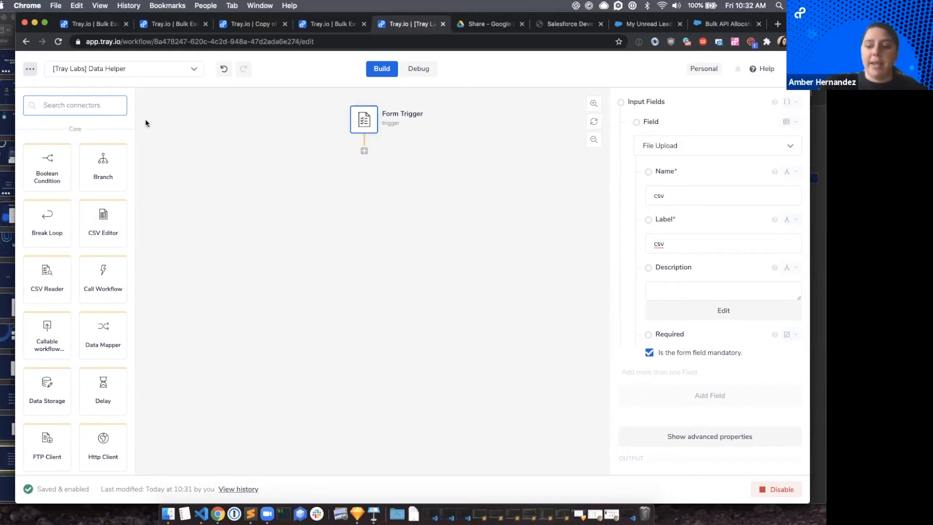
{"action": "type", "text": "csv"}
{"action": "left_click_drag", "start_coordinate": [43, 158], "coordinate": [363, 150]}
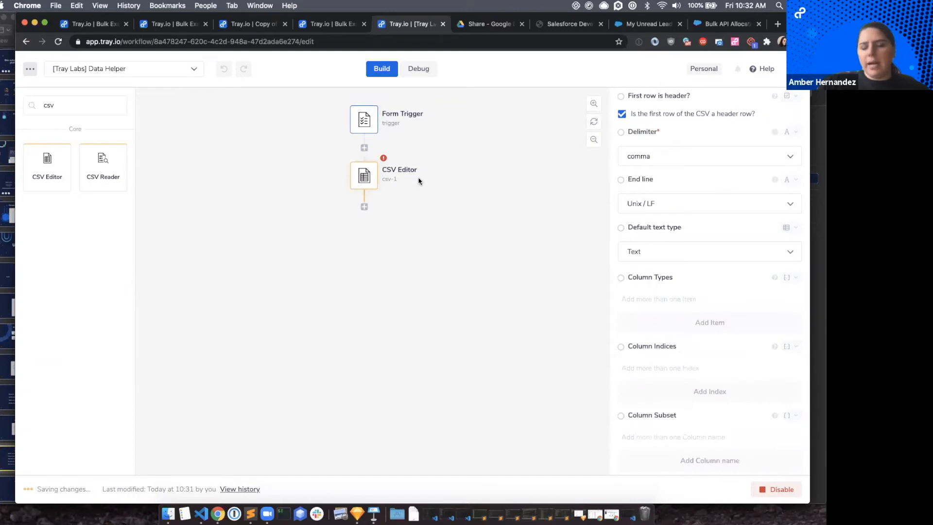
{"action": "left_click_drag", "start_coordinate": [44, 161], "coordinate": [365, 203]}
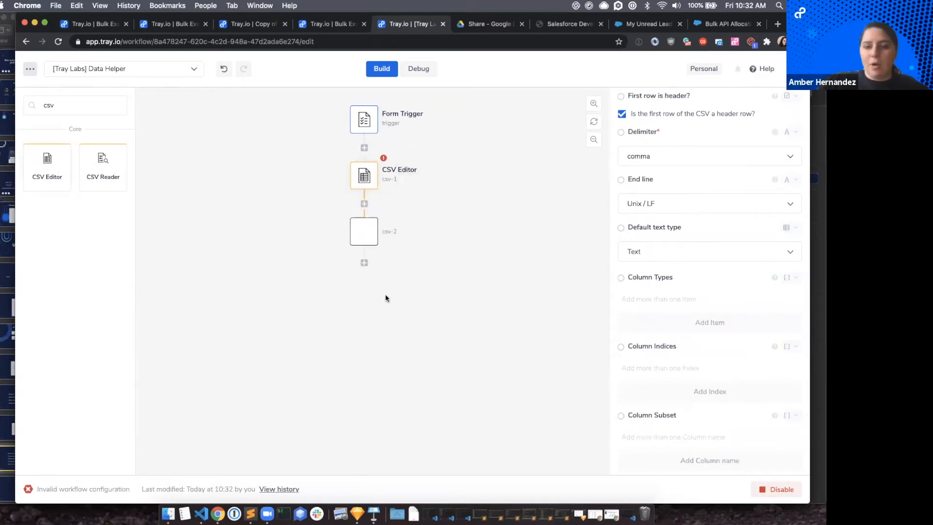
Map the first CSV Editor's File URL to the uploaded file's URL from the trigger, $.steps.trigger.result.csv[0].url.
{"action": "left_click", "coordinate": [368, 192]}
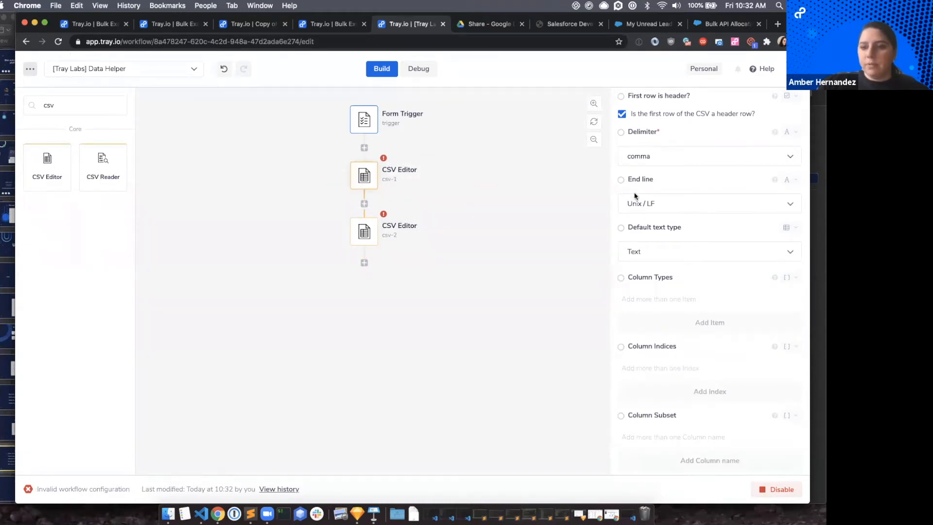
{"action": "scroll", "coordinate": [659, 129], "scroll_direction": "up", "scroll_amount": 5}
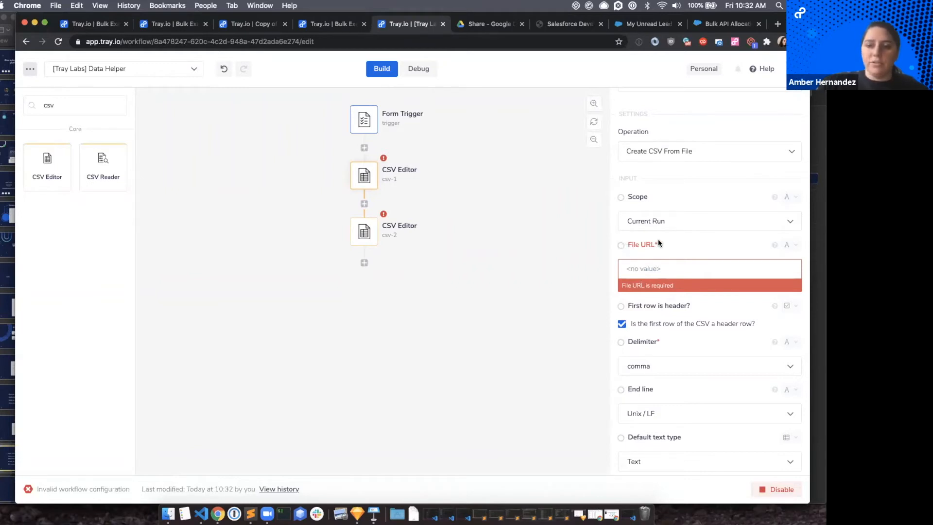
{"action": "left_click_drag", "start_coordinate": [621, 245], "coordinate": [410, 188]}
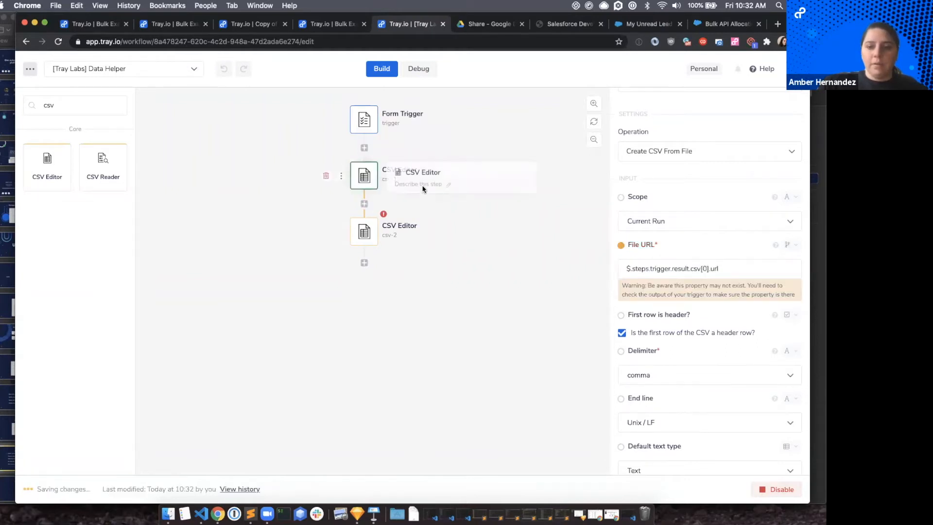
{"action": "scroll", "coordinate": [685, 272], "scroll_direction": "down", "scroll_amount": 3}
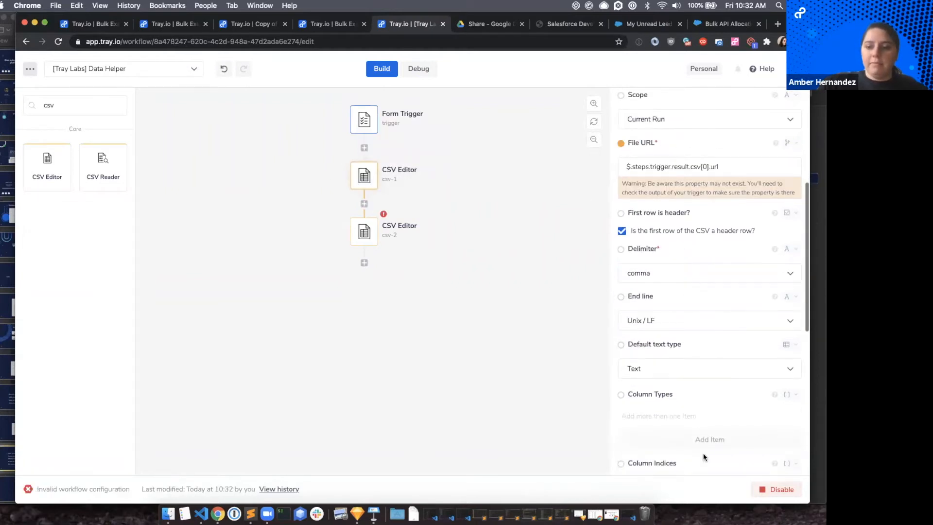
Set the second CSV Editor step's operation to Get Rows.
{"action": "left_click", "coordinate": [368, 238]}
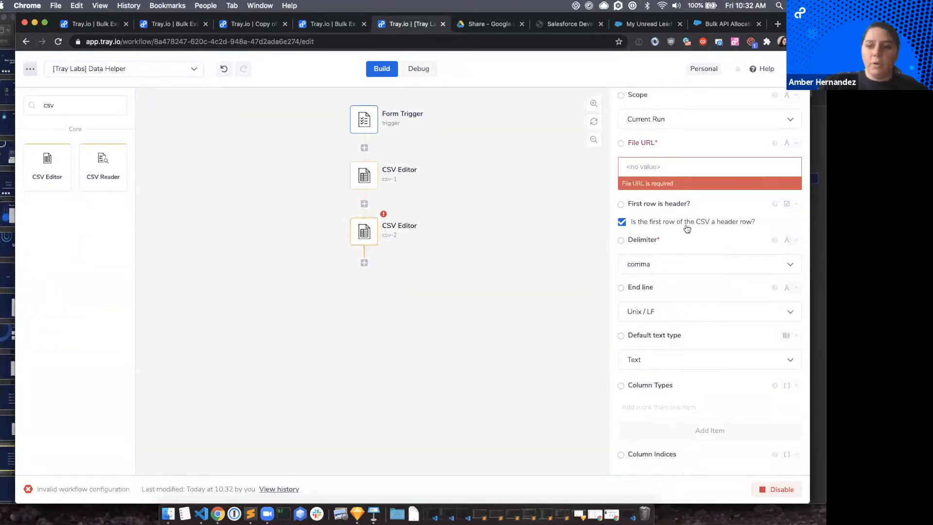
{"action": "scroll", "coordinate": [688, 225], "scroll_direction": "up", "scroll_amount": 2}
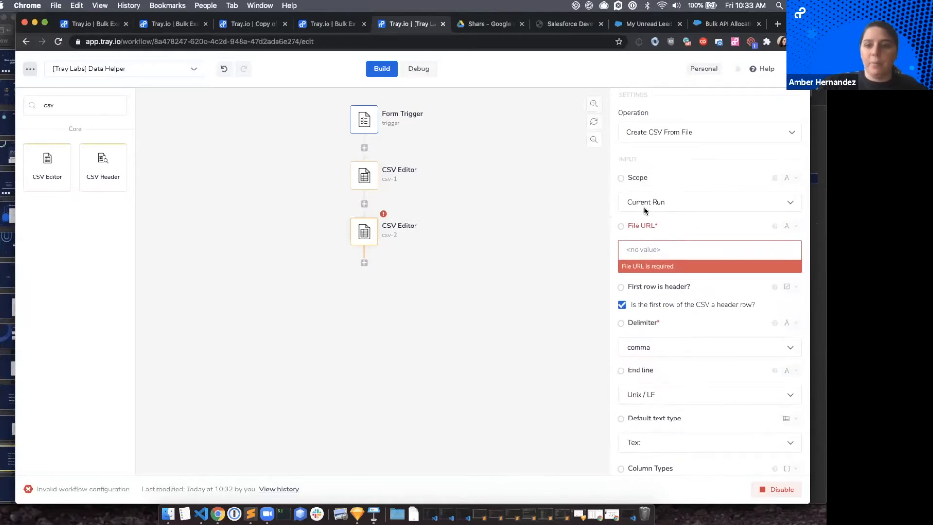
{"action": "scroll", "coordinate": [670, 204], "scroll_direction": "up", "scroll_amount": 1}
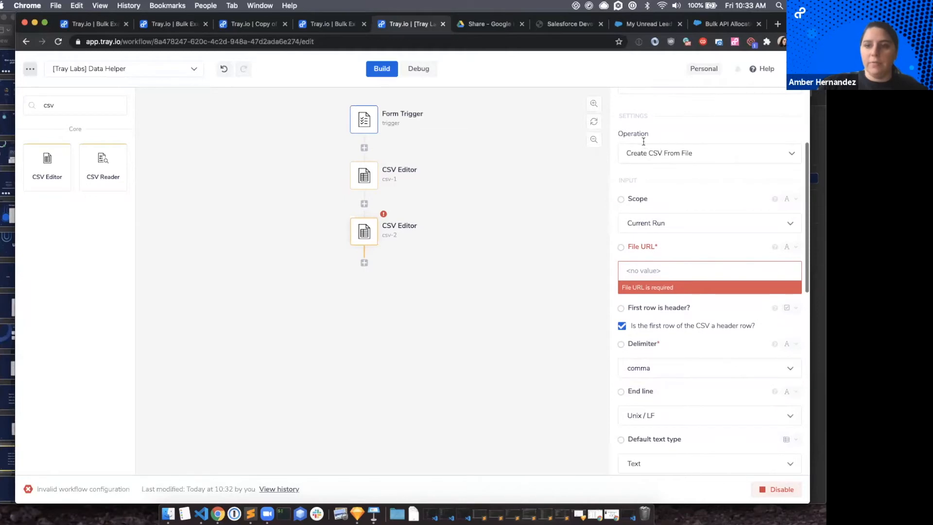
{"action": "left_click", "coordinate": [658, 153]}
{"action": "type", "text": "ge"}
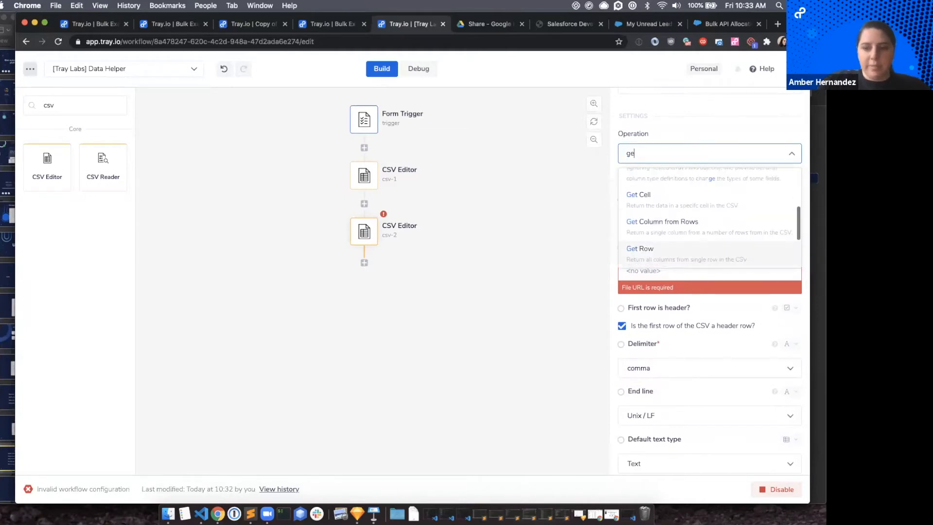
{"action": "type", "text": "t rows"}
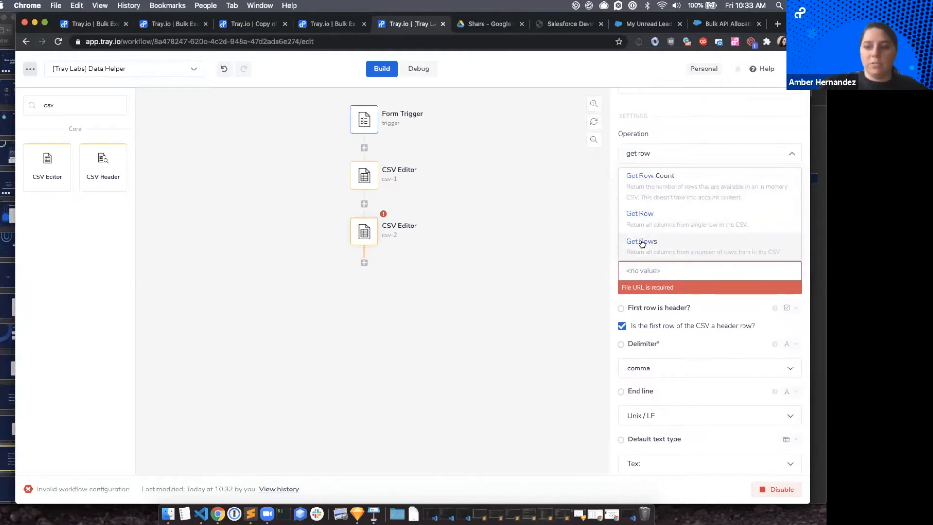
{"action": "left_click", "coordinate": [641, 242]}
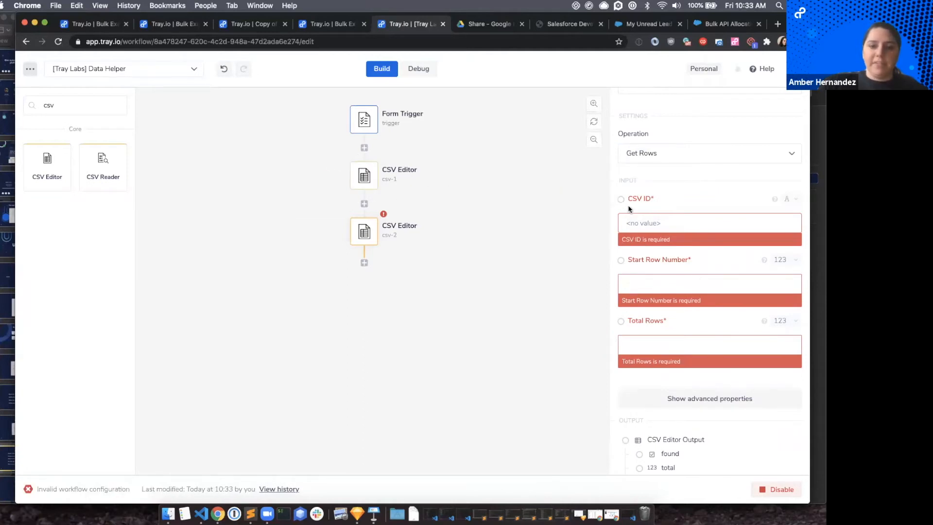
Configure the second CSV Editor with CSV ID $.steps.csv-1.id, Start Row Number 1 and Total Rows $.steps.csv-1.rows.
{"action": "left_click_drag", "start_coordinate": [617, 198], "coordinate": [391, 194]}
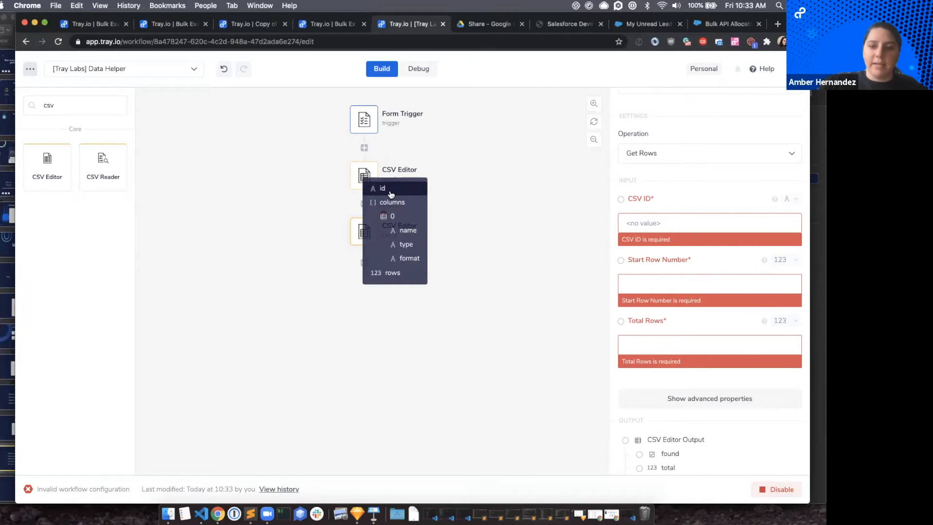
{"action": "left_click_drag", "start_coordinate": [391, 195], "coordinate": [390, 194]}
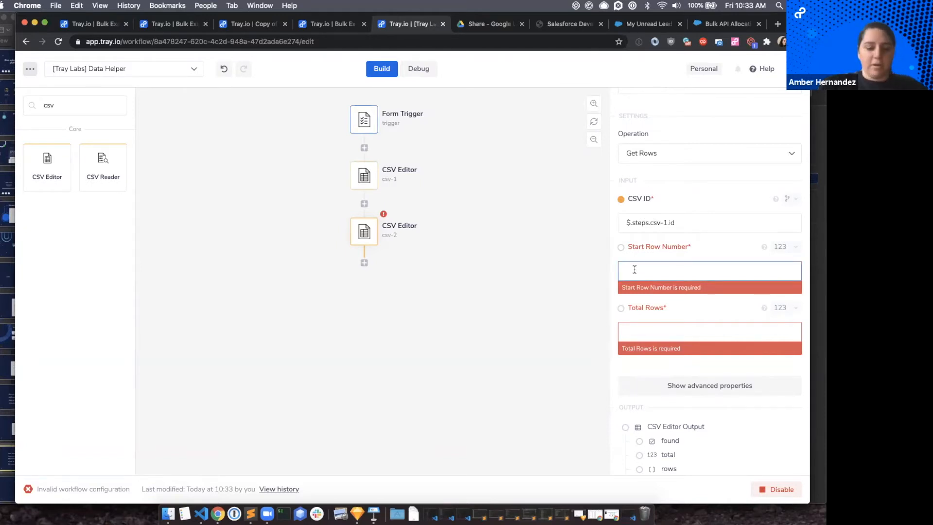
{"action": "left_click", "coordinate": [677, 327]}
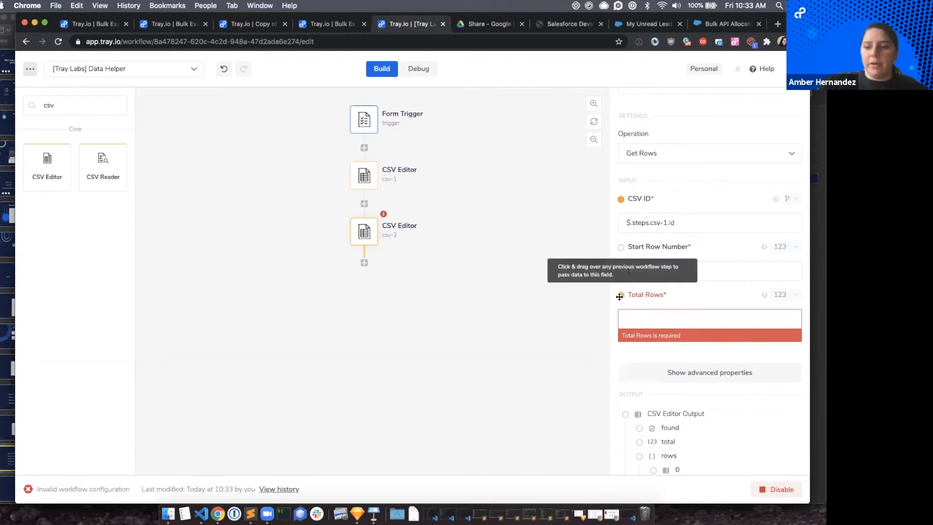
{"action": "left_click_drag", "start_coordinate": [620, 294], "coordinate": [385, 274]}
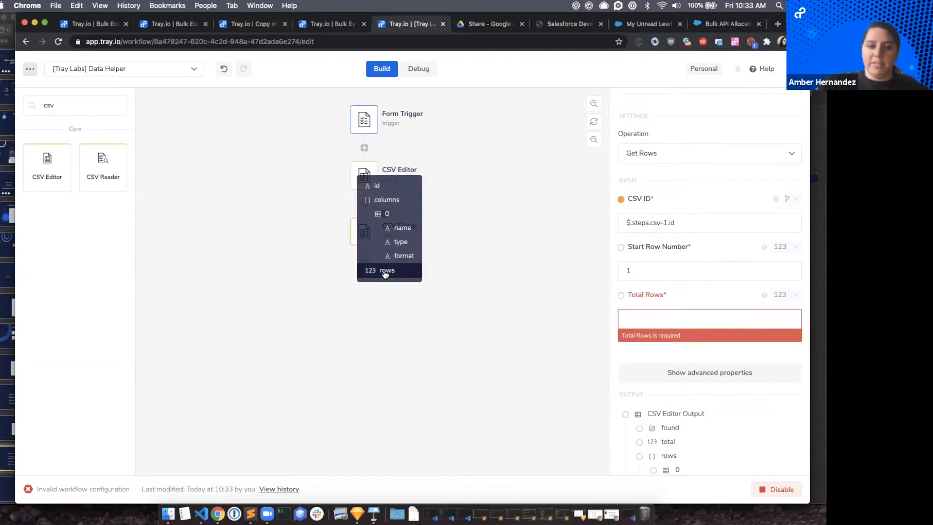
{"action": "left_click_drag", "start_coordinate": [385, 273], "coordinate": [386, 273]}
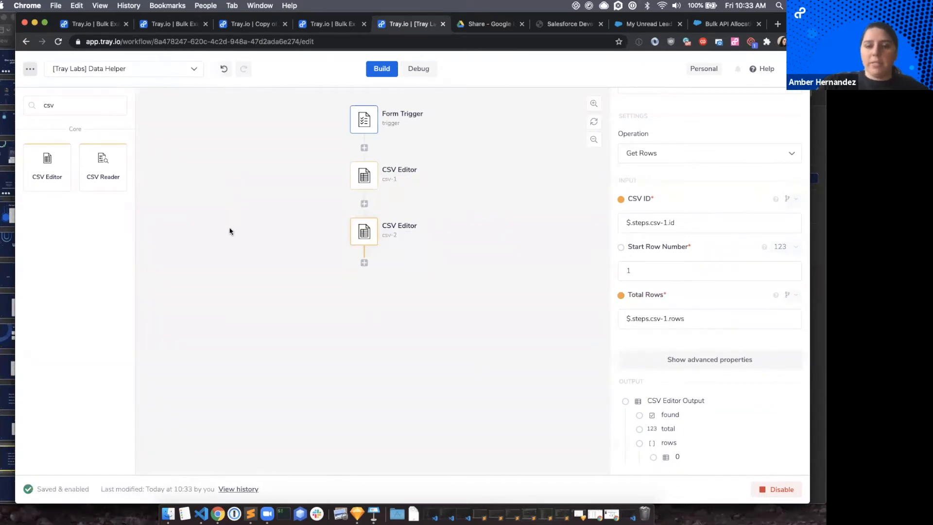
Find the Http Client connector by searching for "http" and add it as a step below the second CSV Editor.
{"action": "left_click", "coordinate": [97, 108]}
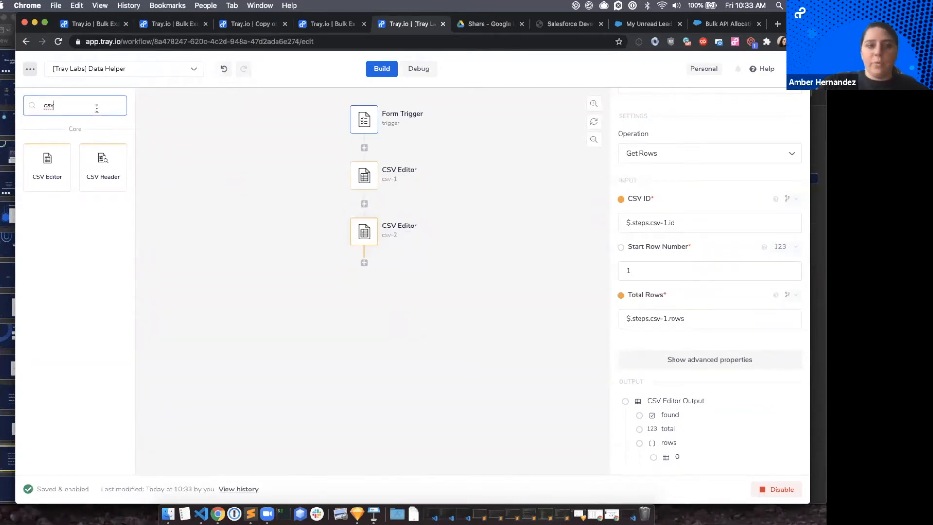
{"action": "key", "text": "super+a"}
{"action": "type", "text": "http"}
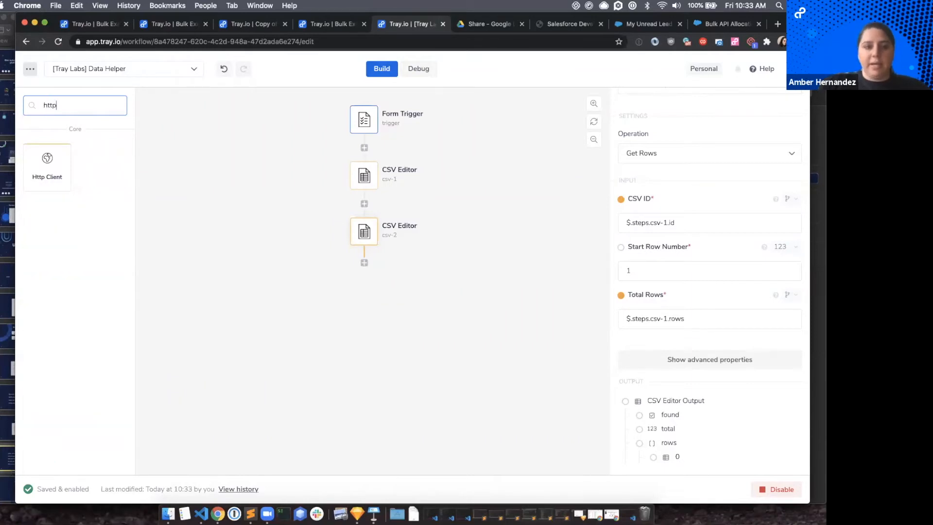
{"action": "left_click_drag", "start_coordinate": [72, 178], "coordinate": [365, 265]}
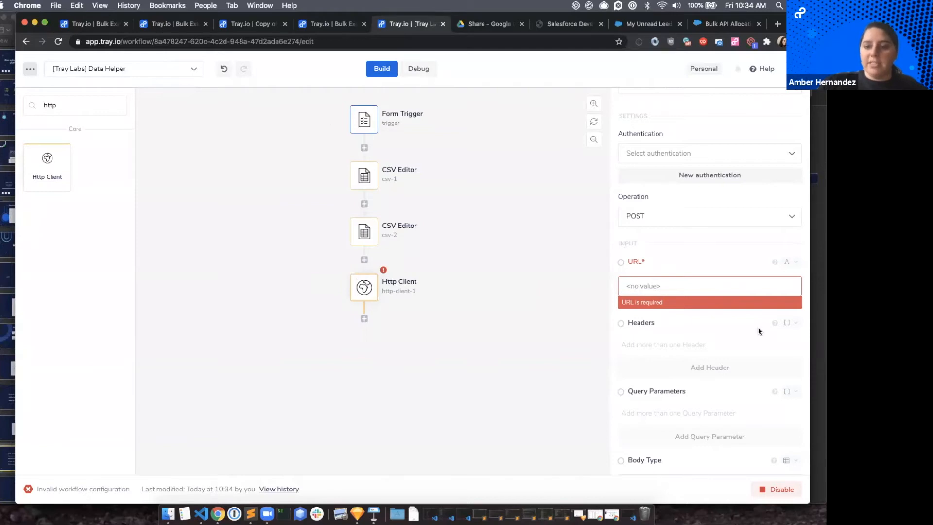
Map the Http Client's raw body to the rows returned by the second CSV Editor, $.steps.csv-2.rows.
{"action": "scroll", "coordinate": [654, 333], "scroll_direction": "down", "scroll_amount": 5}
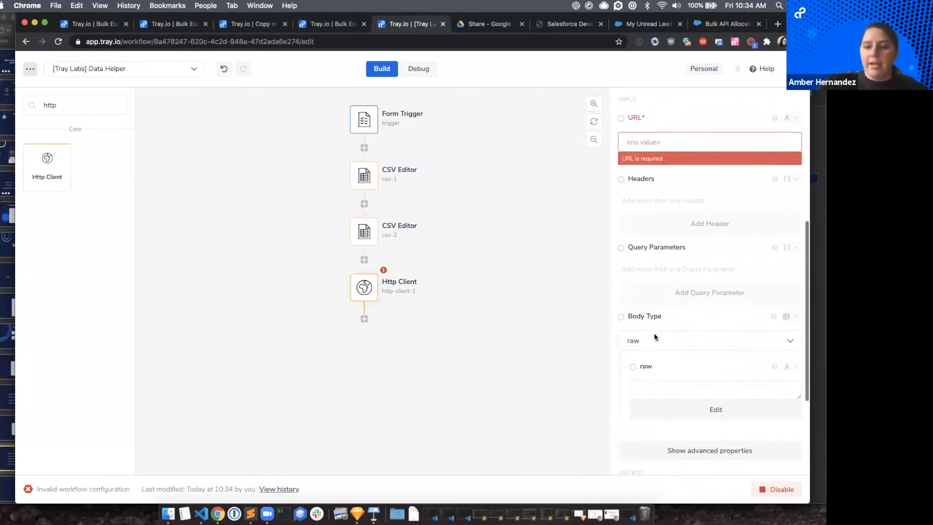
{"action": "scroll", "coordinate": [654, 333], "scroll_direction": "down", "scroll_amount": 2}
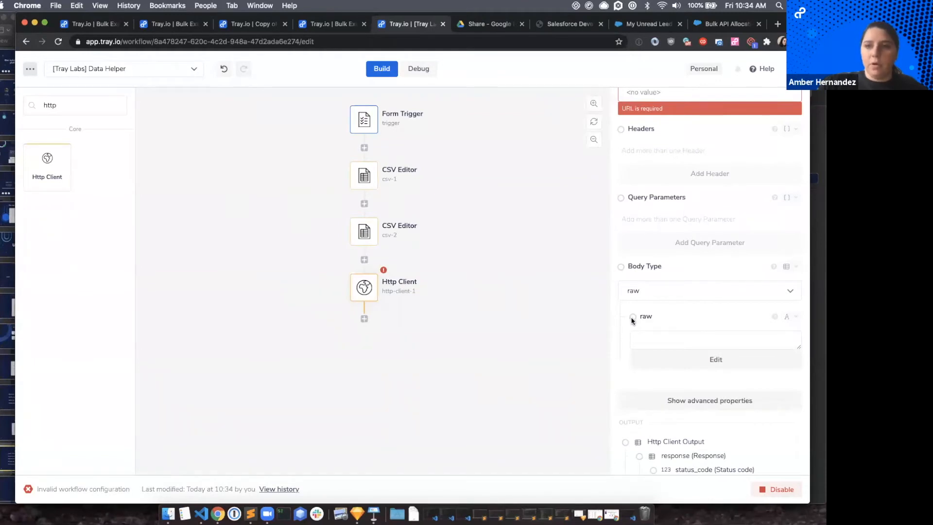
{"action": "left_click_drag", "start_coordinate": [633, 318], "coordinate": [366, 233]}
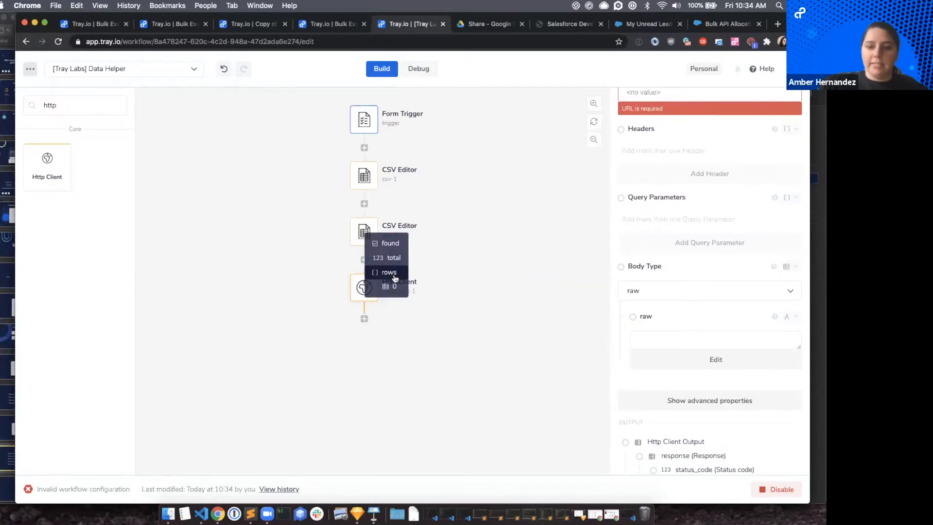
{"action": "left_click", "coordinate": [391, 273]}
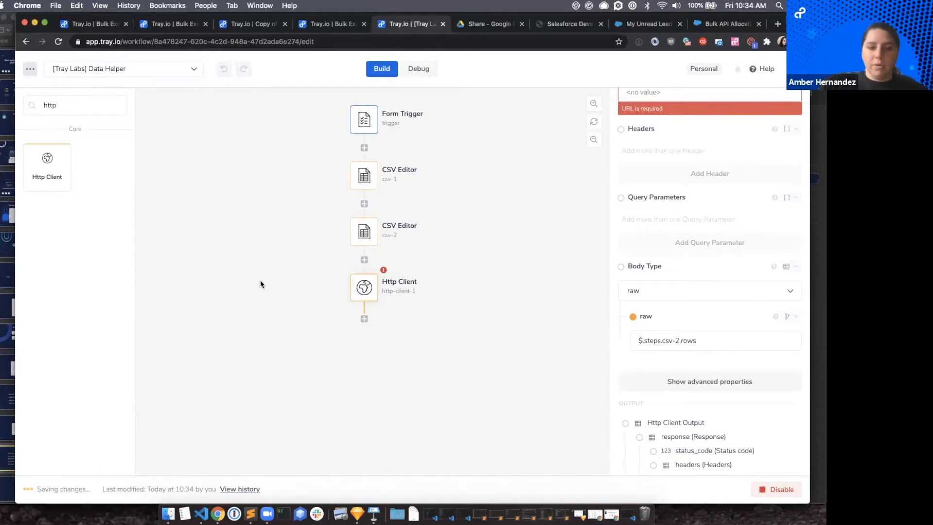
Review the settings of both CSV Editor steps, including the start row, and the Http Client's required URL.
{"action": "left_click", "coordinate": [368, 236]}
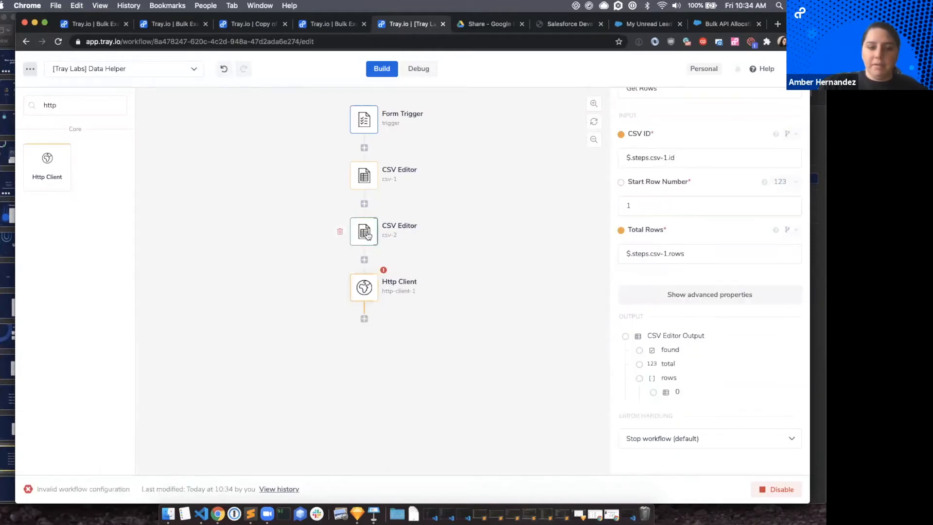
{"action": "double_click", "coordinate": [625, 203]}
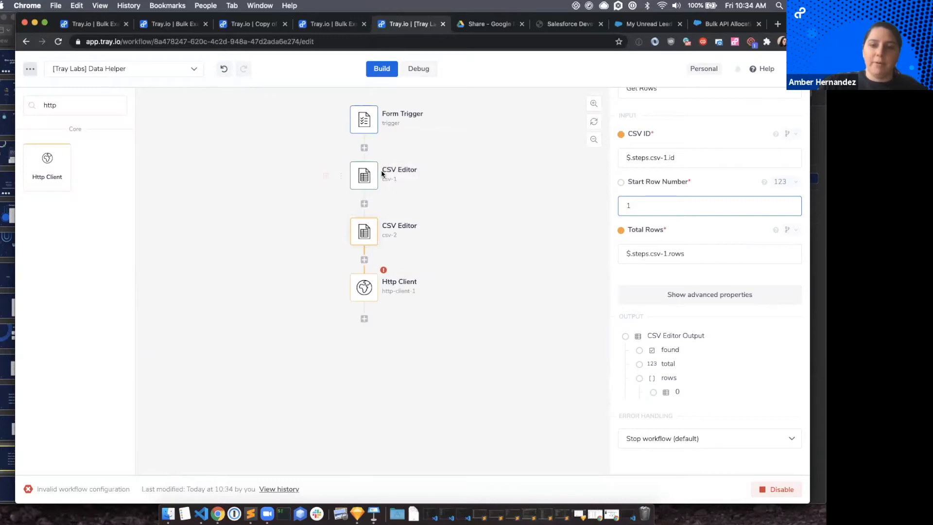
{"action": "left_click", "coordinate": [370, 177]}
{"action": "scroll", "coordinate": [782, 347], "scroll_direction": "down", "scroll_amount": 10}
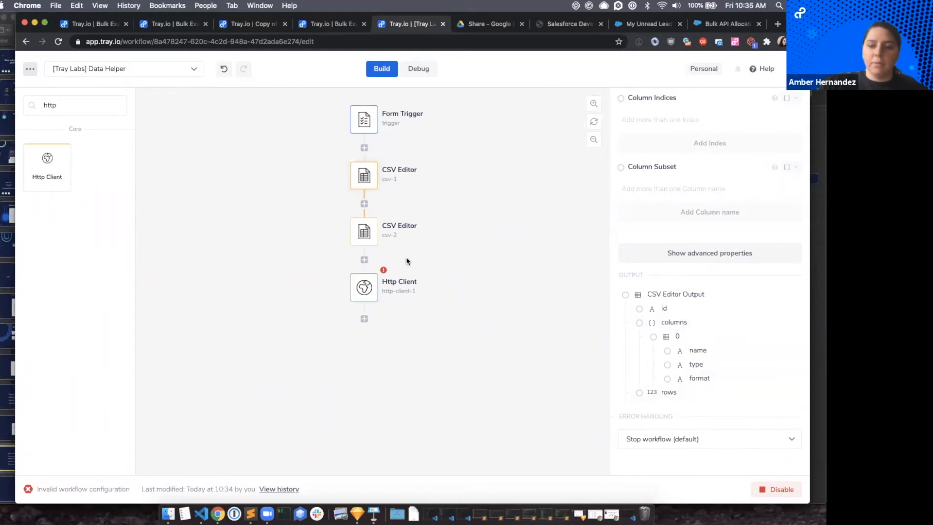
{"action": "left_click", "coordinate": [364, 232]}
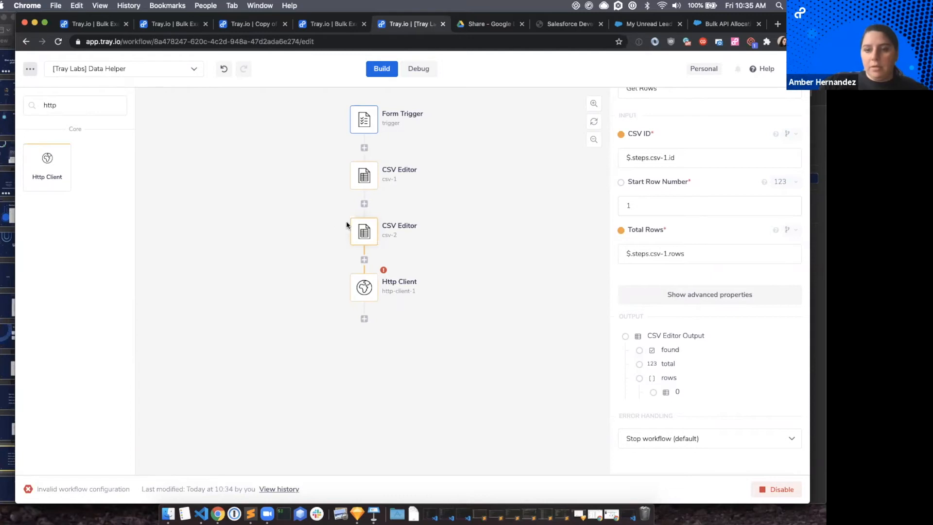
{"action": "left_click", "coordinate": [365, 289]}
{"action": "scroll", "coordinate": [723, 233], "scroll_direction": "up", "scroll_amount": 5}
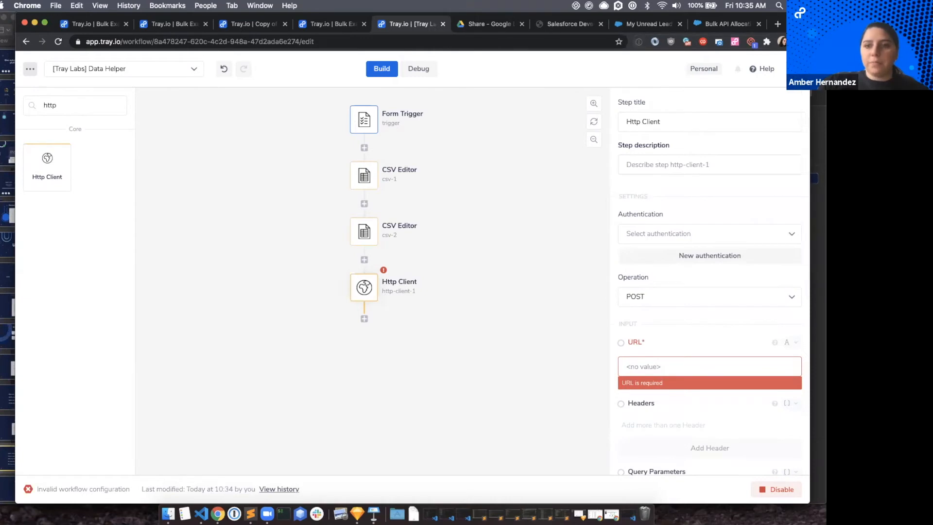
Open the "[Tray Labs] Bulk Updates with Script Step" workflow in a new browser tab beside the Data Helper workflow.
{"action": "left_click", "coordinate": [778, 28]}
{"action": "type", "text": "app"}
{"action": "key", "text": "Return"}
{"action": "left_click_drag", "start_coordinate": [714, 24], "coordinate": [427, 28]}
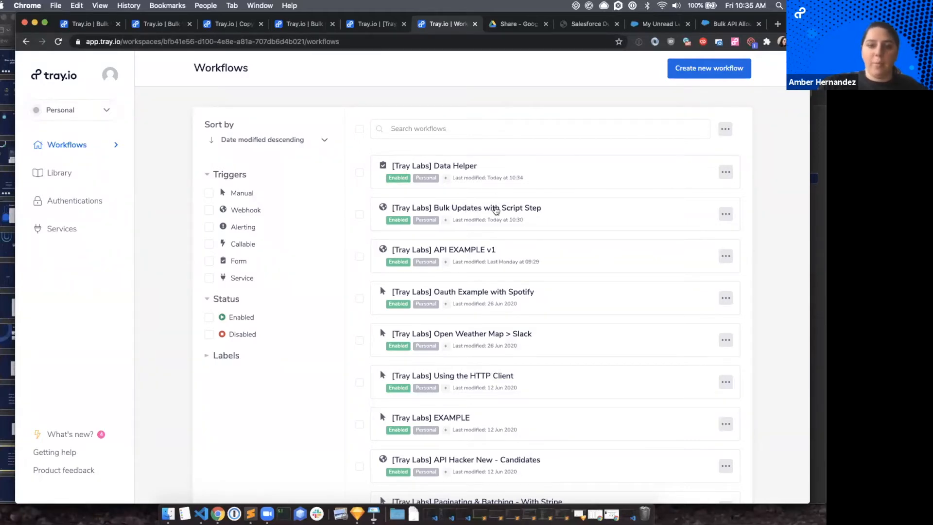
{"action": "left_click", "coordinate": [464, 210]}
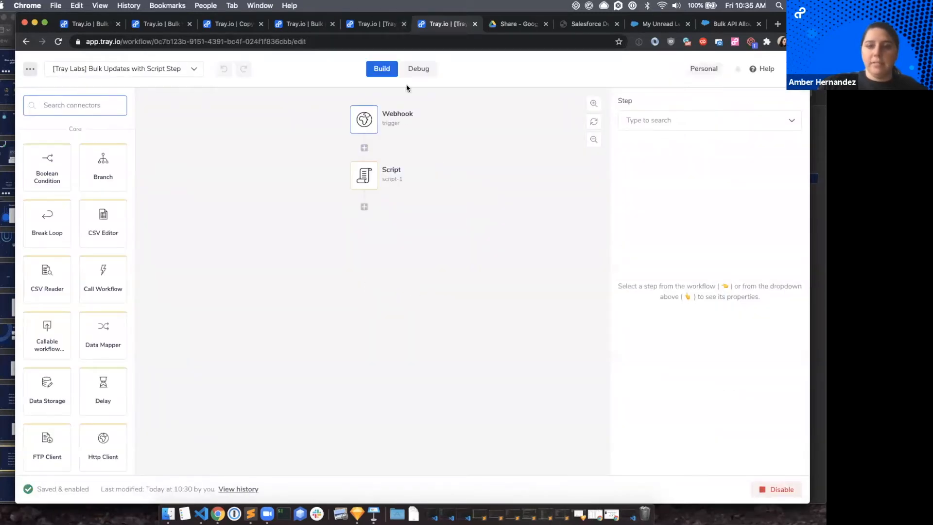
Copy the workflow public URL from the general settings of the "Bulk Updates with Script Step" workflow.
{"action": "left_click", "coordinate": [140, 41]}
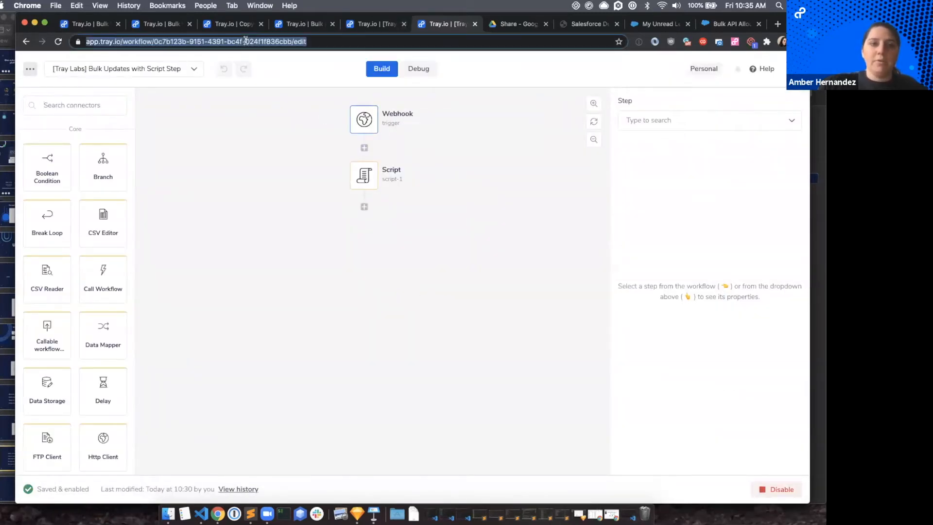
{"action": "left_click", "coordinate": [287, 108]}
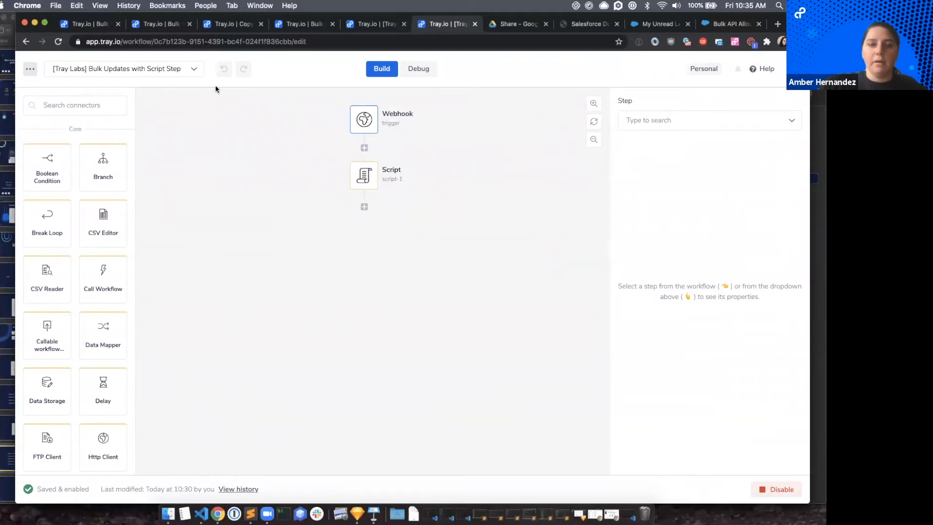
{"action": "left_click", "coordinate": [30, 70]}
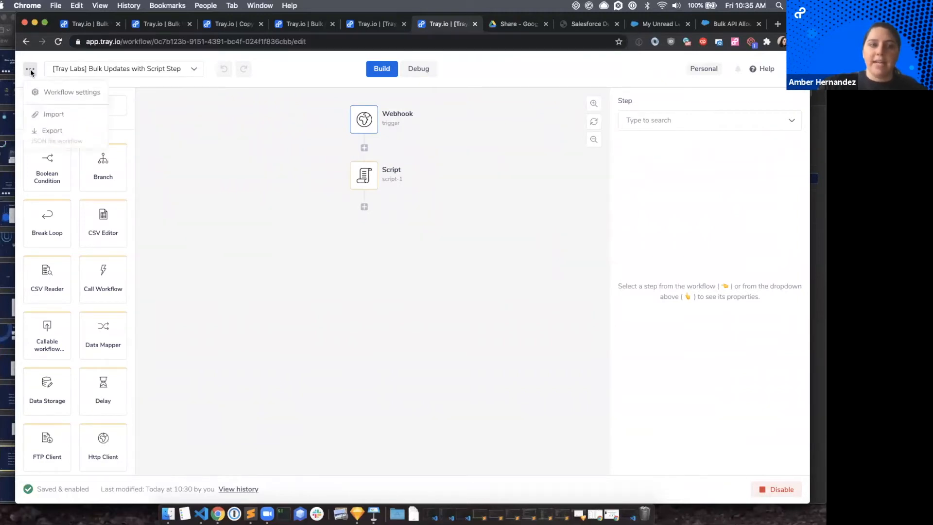
{"action": "left_click", "coordinate": [59, 94]}
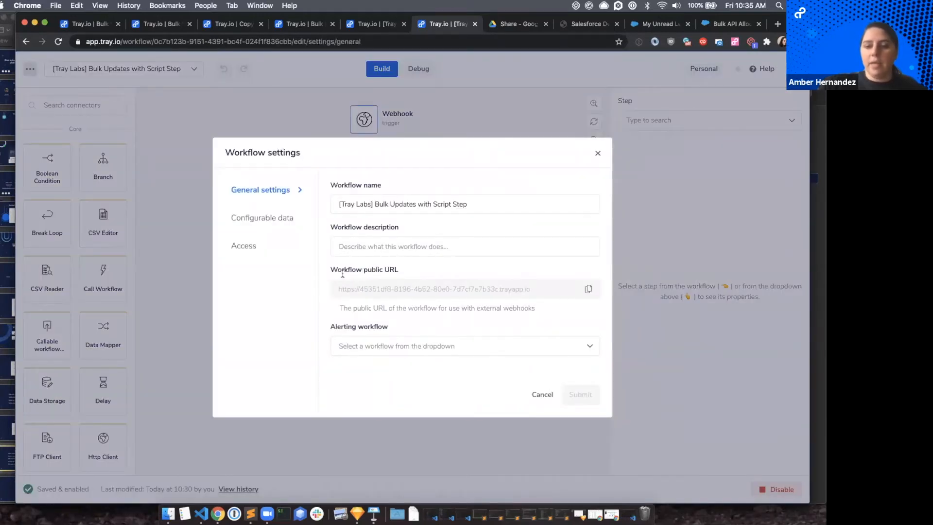
{"action": "left_click", "coordinate": [589, 292]}
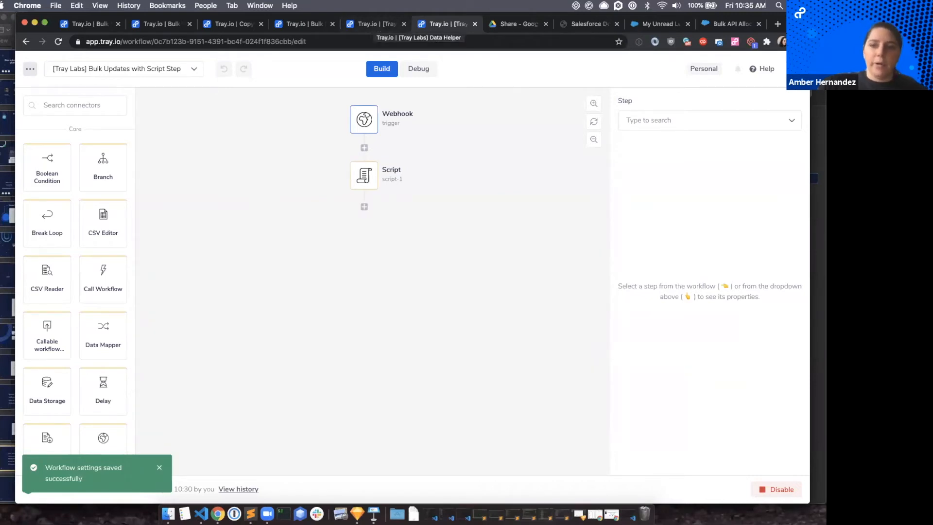
Paste the copied workflow public URL into the URL of the Http Client step in the Data Helper workflow.
{"action": "left_click", "coordinate": [373, 25]}
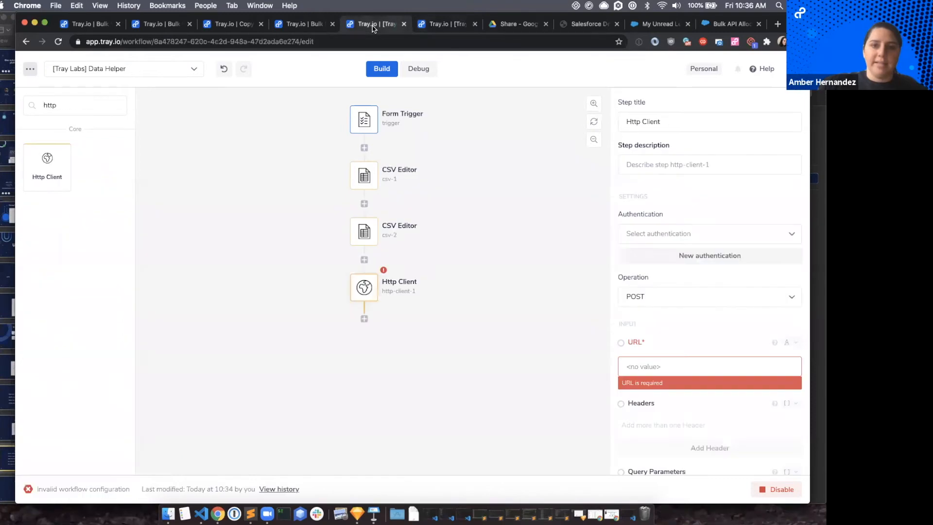
{"action": "mouse_move", "coordinate": [365, 290]}
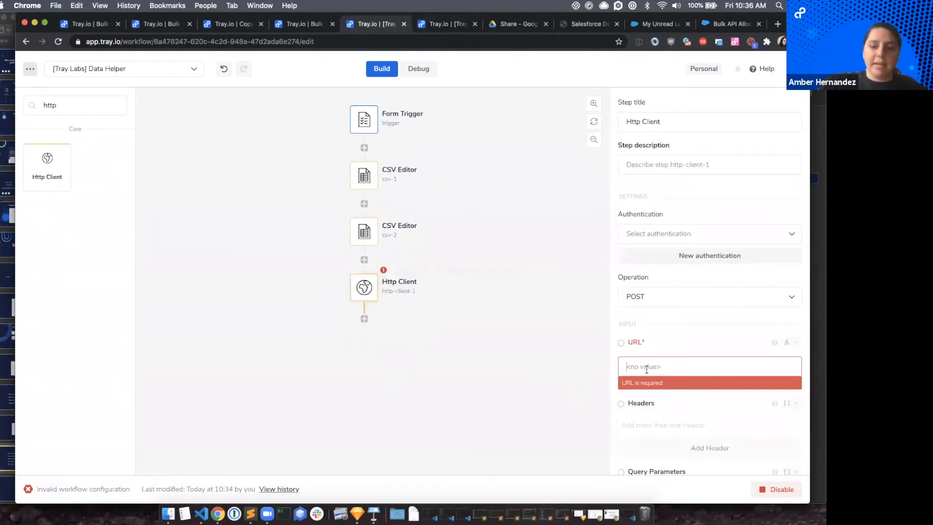
{"action": "key", "text": "super+v"}
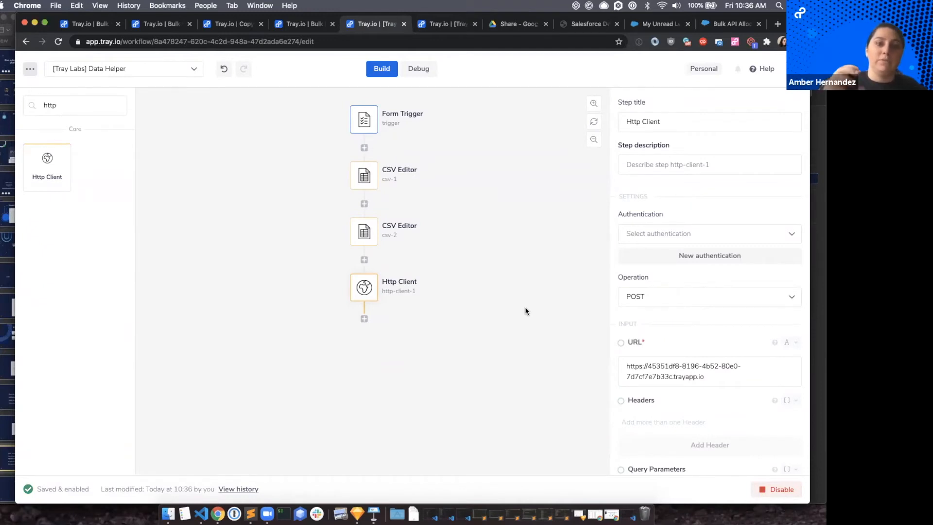
Check the Data Helper's Http Client URL and raw body against the Webhook trigger of the script-step workflow.
{"action": "left_click", "coordinate": [432, 24]}
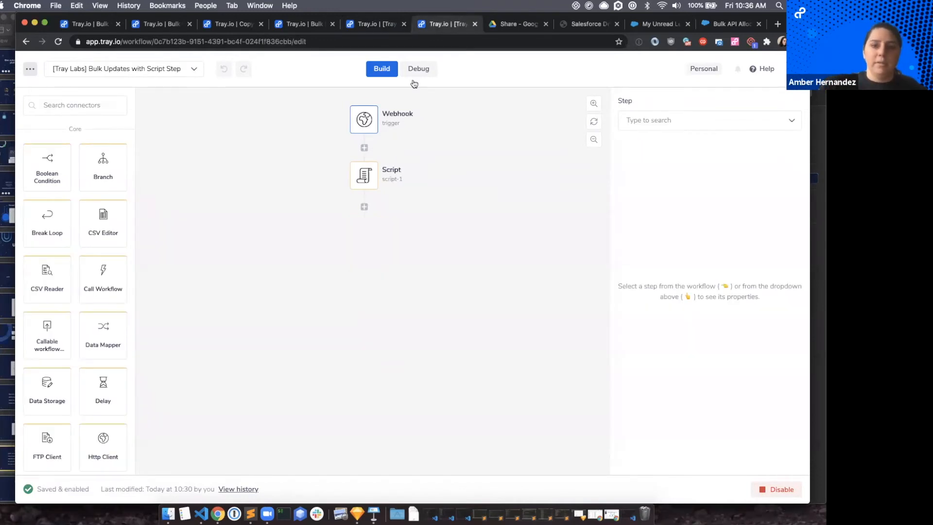
{"action": "left_click", "coordinate": [362, 25]}
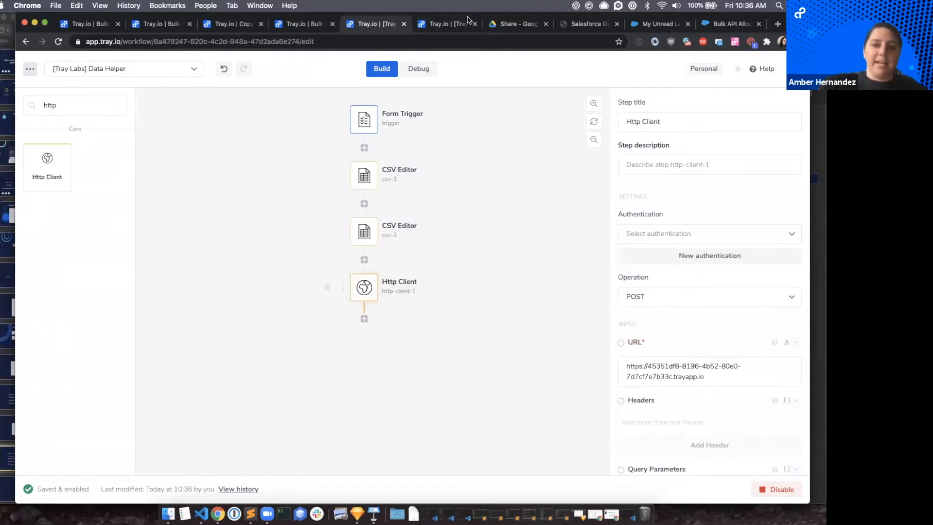
{"action": "left_click", "coordinate": [456, 28]}
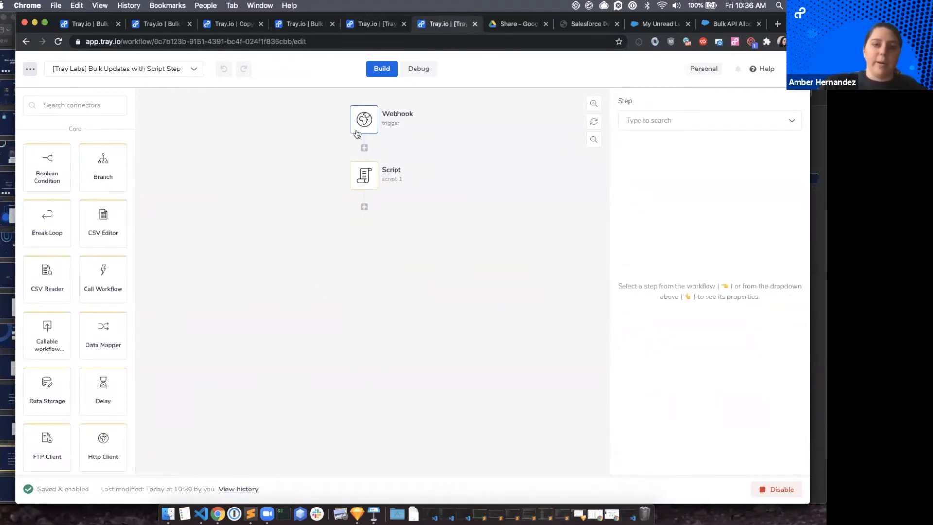
{"action": "left_click", "coordinate": [373, 20]}
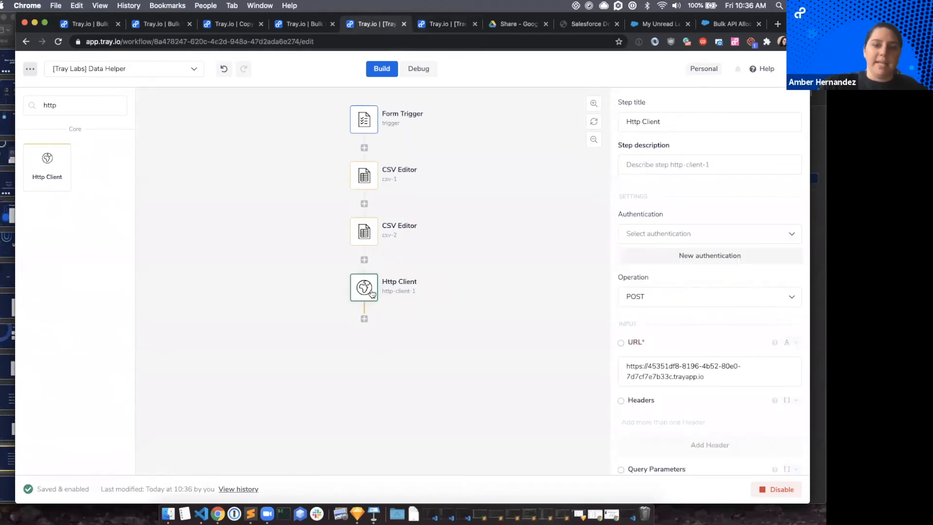
{"action": "scroll", "coordinate": [701, 369], "scroll_direction": "down", "scroll_amount": 6}
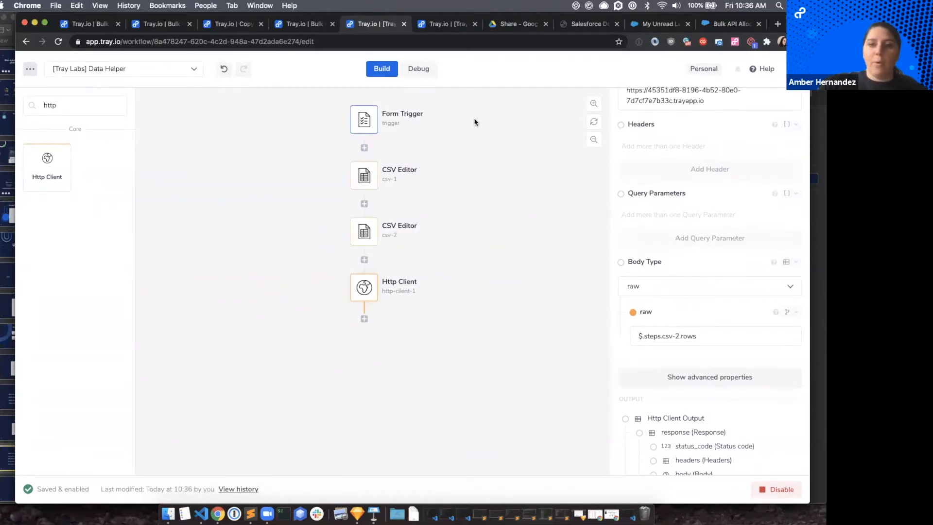
In Google Drive, copy the shareable link of bulk_example.csv from the Share folder.
{"action": "left_click", "coordinate": [513, 25]}
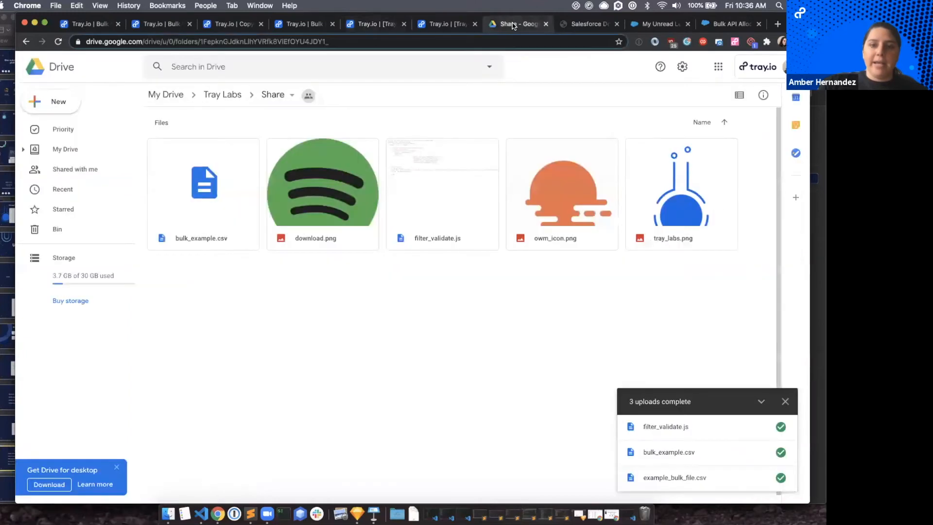
{"action": "left_click", "coordinate": [221, 176]}
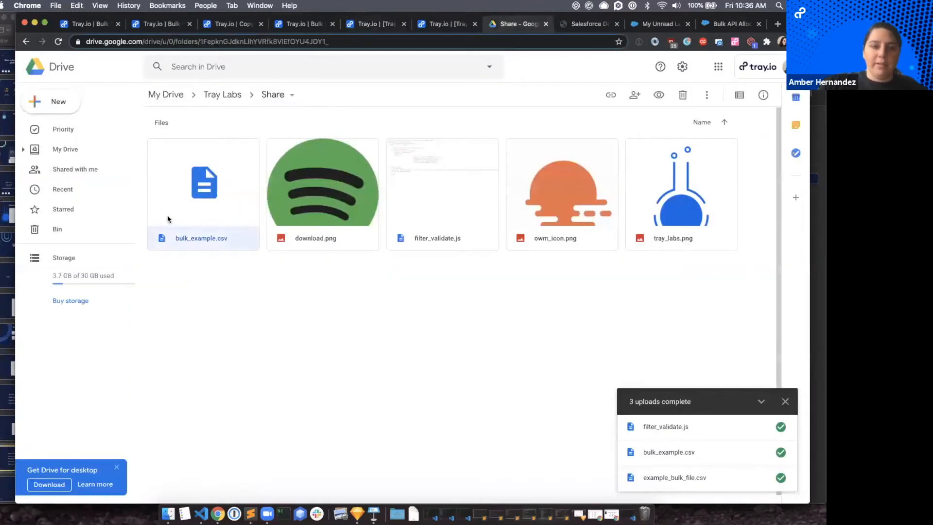
{"action": "right_click", "coordinate": [202, 204]}
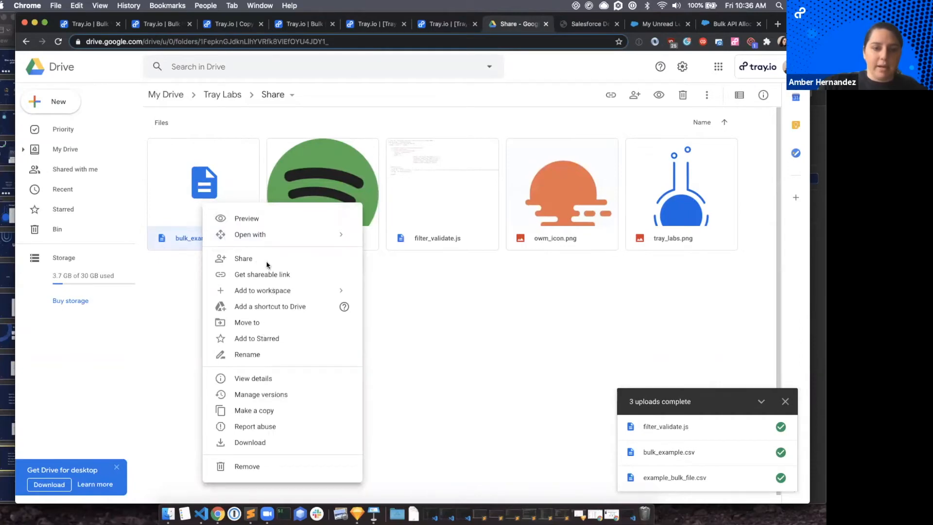
{"action": "left_click", "coordinate": [255, 274]}
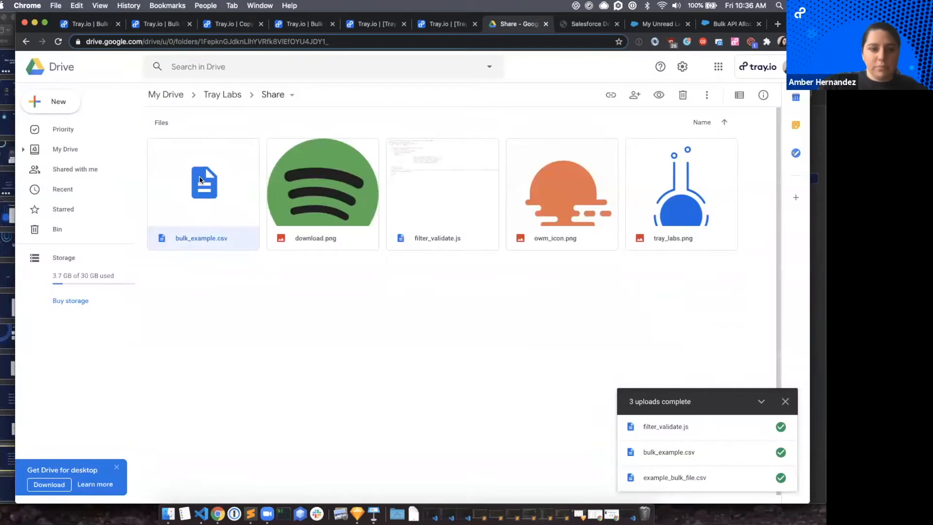
{"action": "right_click", "coordinate": [200, 179]}
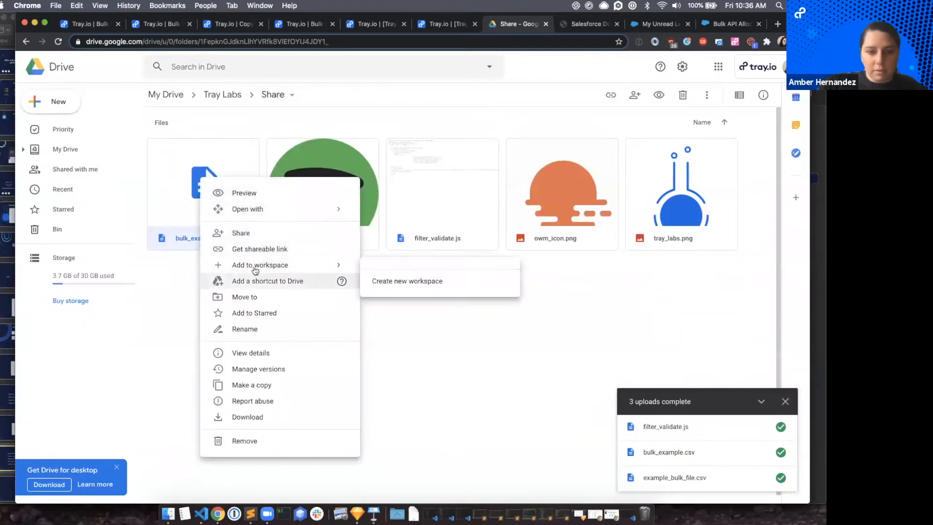
{"action": "left_click", "coordinate": [275, 249]}
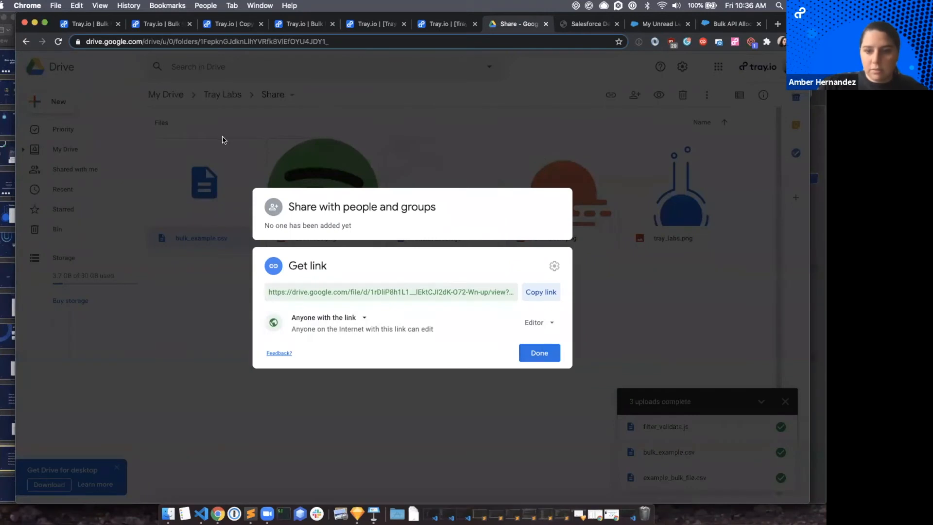
{"action": "left_click", "coordinate": [538, 296]}
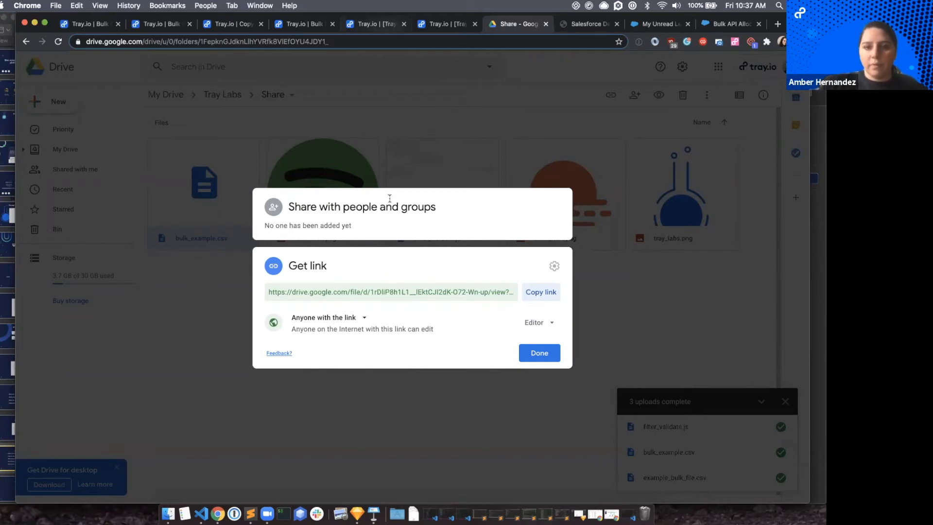
{"action": "left_click", "coordinate": [539, 353]}
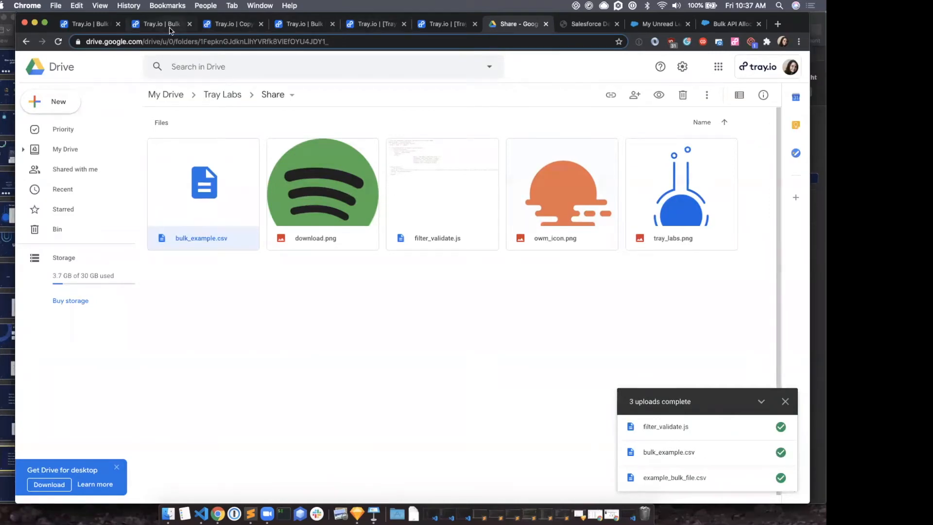
Examine the File URL mapping in the Data Helper's first CSV Editor step and the csv upload field of its Form Trigger.
{"action": "left_click", "coordinate": [272, 25]}
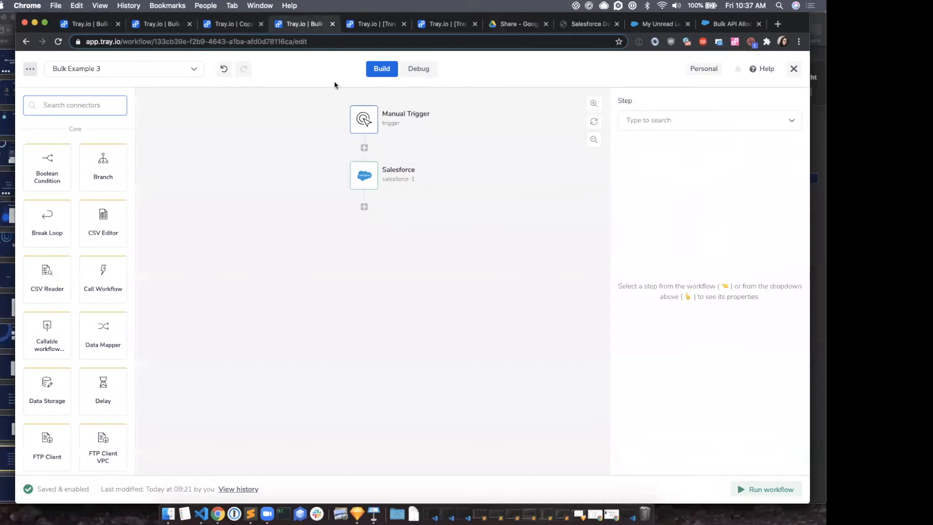
{"action": "left_click", "coordinate": [367, 27]}
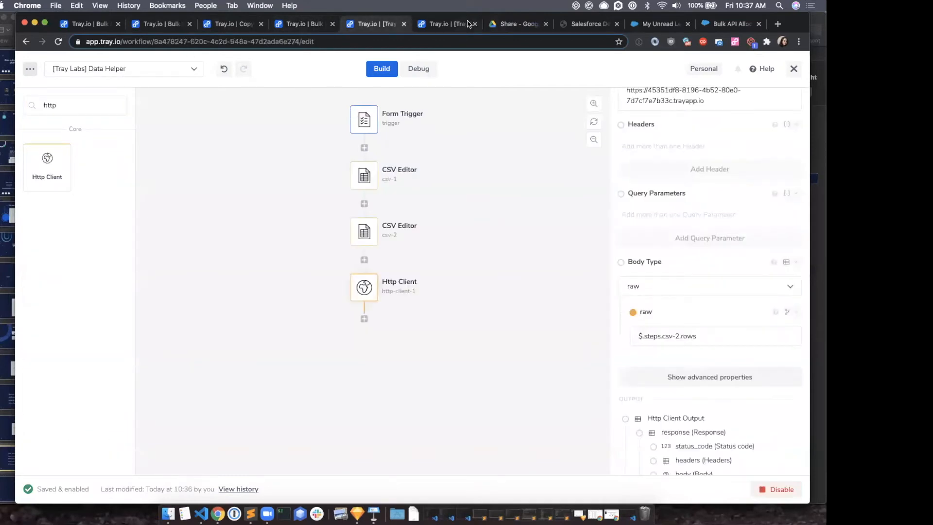
{"action": "left_click", "coordinate": [446, 26]}
{"action": "left_click", "coordinate": [383, 25]}
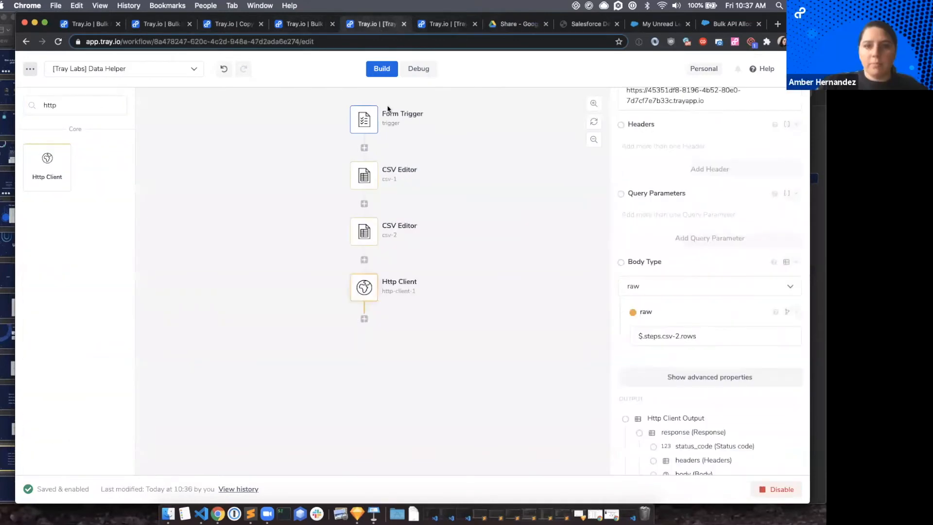
{"action": "left_click", "coordinate": [364, 176]}
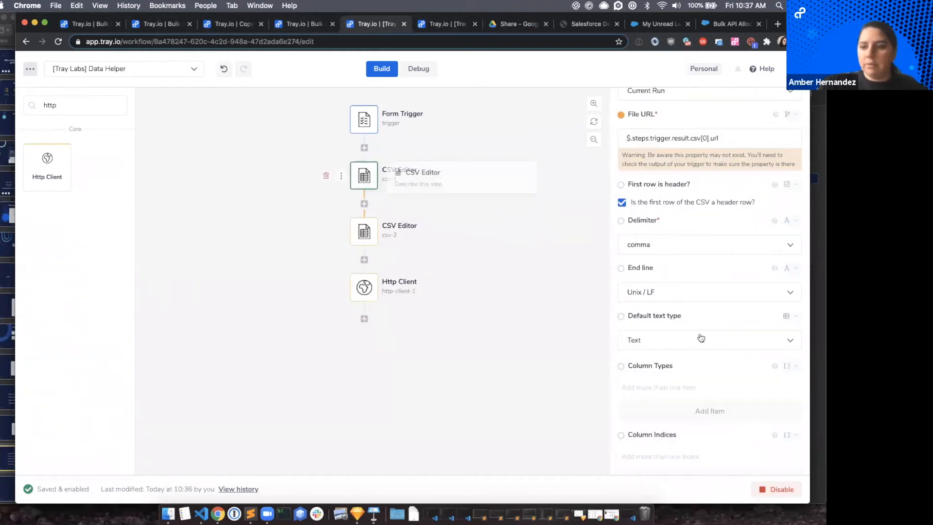
{"action": "scroll", "coordinate": [661, 245], "scroll_direction": "up", "scroll_amount": 2}
{"action": "scroll", "coordinate": [661, 245], "scroll_direction": "up", "scroll_amount": 3}
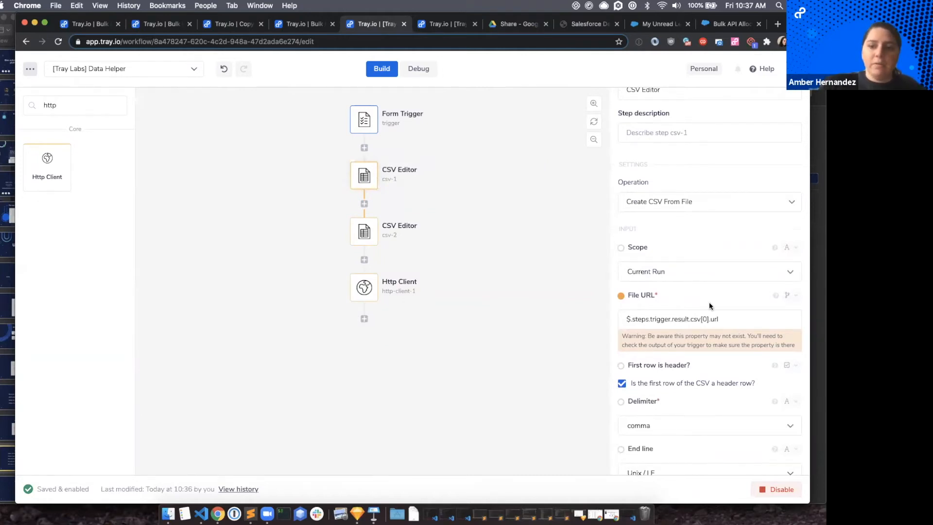
{"action": "scroll", "coordinate": [709, 301], "scroll_direction": "down", "scroll_amount": 3}
{"action": "scroll", "coordinate": [684, 344], "scroll_direction": "up", "scroll_amount": 1}
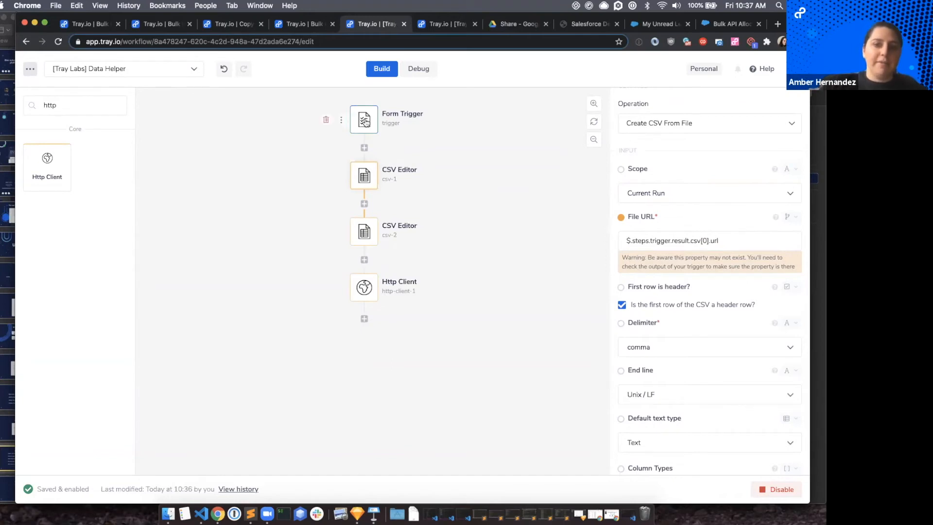
{"action": "mouse_move", "coordinate": [620, 217]}
{"action": "left_mouse_down"}
{"action": "mouse_move", "coordinate": [358, 108]}
{"action": "mouse_move", "coordinate": [417, 175]}
{"action": "mouse_move", "coordinate": [389, 132]}
{"action": "mouse_move", "coordinate": [412, 196]}
{"action": "left_mouse_up"}
{"action": "left_click", "coordinate": [364, 119]}
{"action": "scroll", "coordinate": [701, 345], "scroll_direction": "down", "scroll_amount": 2}
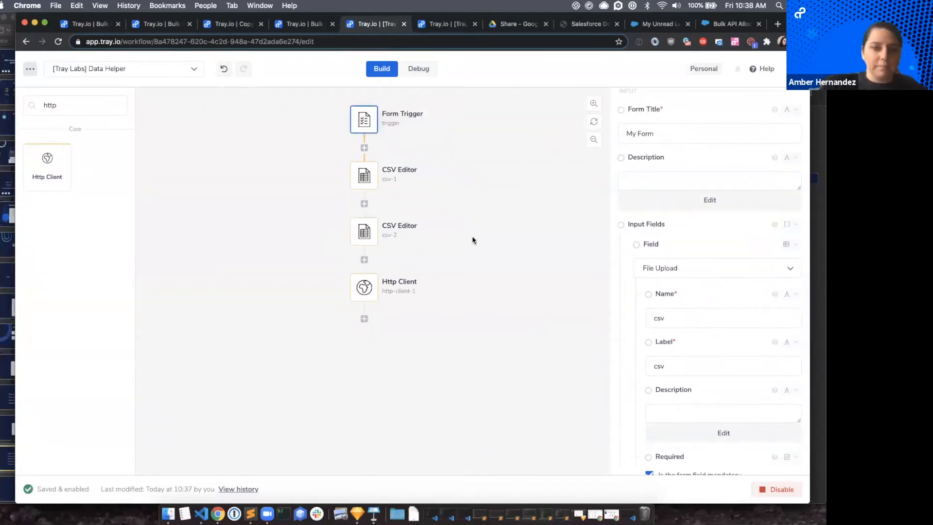
Download bulk_example.csv from the Share folder in Google Drive.
{"action": "left_click", "coordinate": [519, 27]}
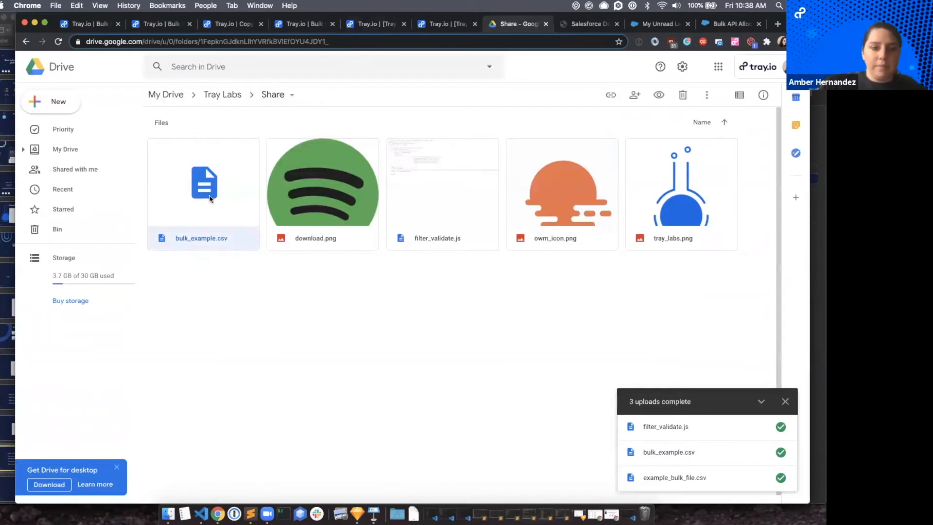
{"action": "right_click", "coordinate": [218, 230]}
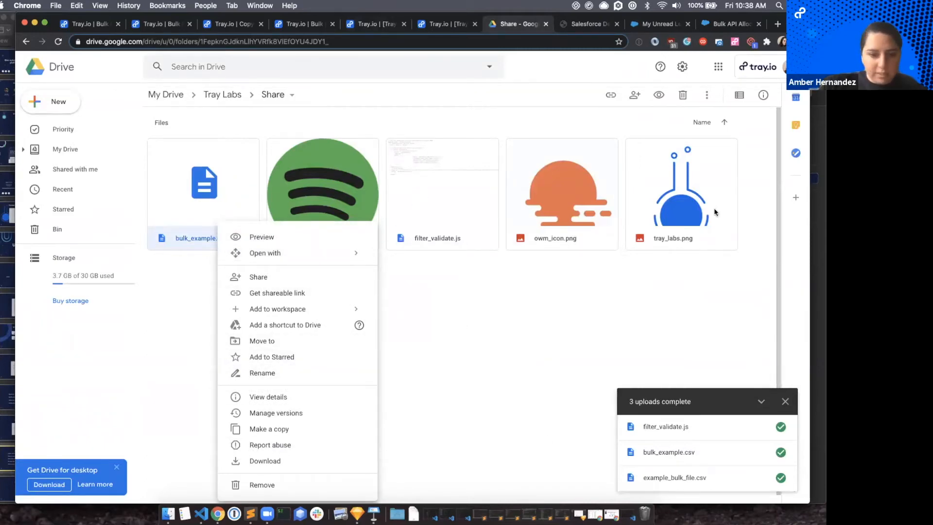
{"action": "left_click", "coordinate": [255, 466]}
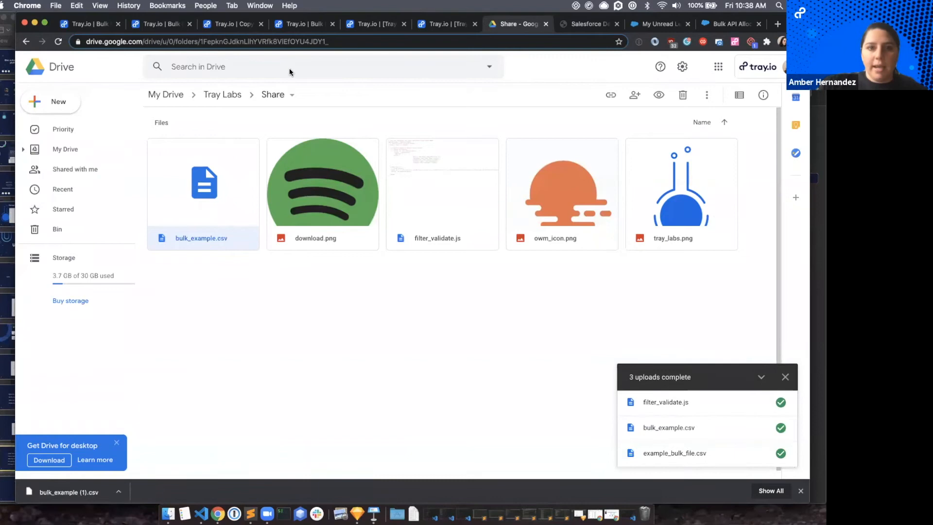
Copy the workflow public URL from the general settings of the "[Tray Labs] Data Helper" workflow.
{"action": "left_click", "coordinate": [367, 24]}
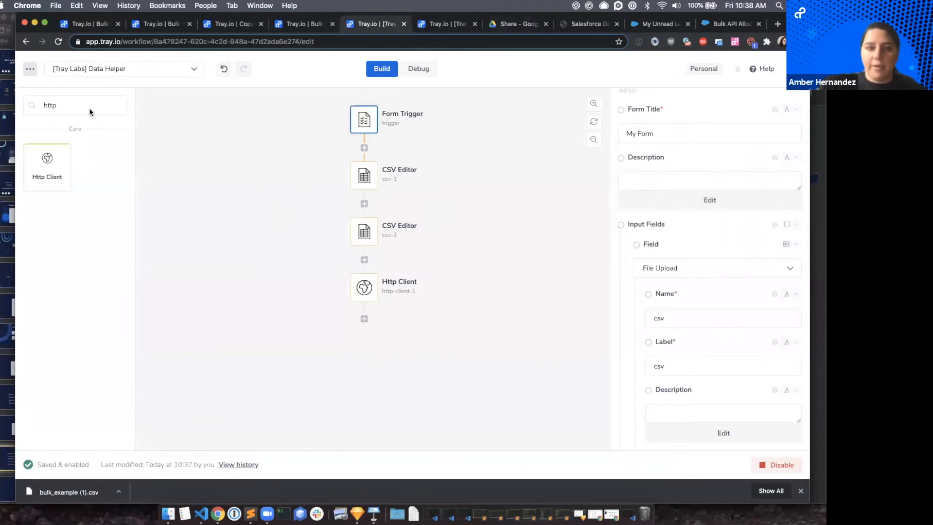
{"action": "left_click", "coordinate": [29, 70]}
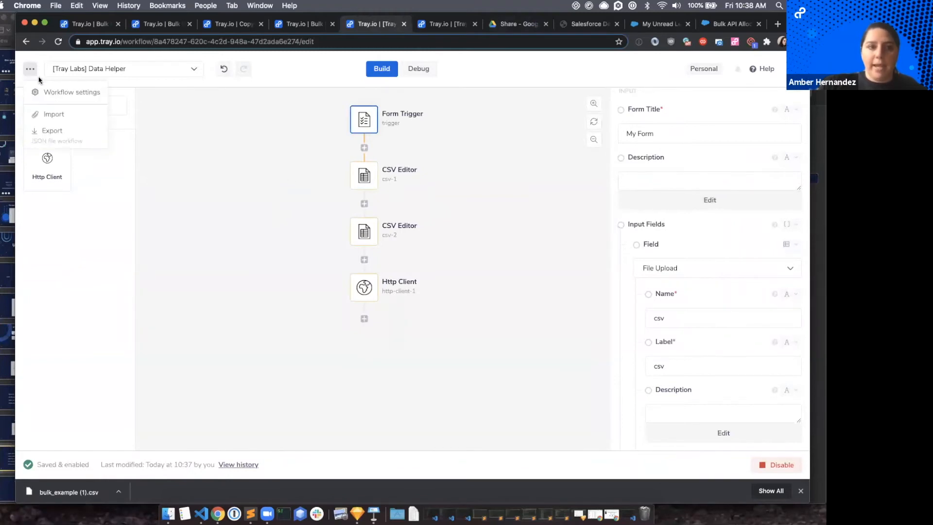
{"action": "left_click", "coordinate": [54, 94]}
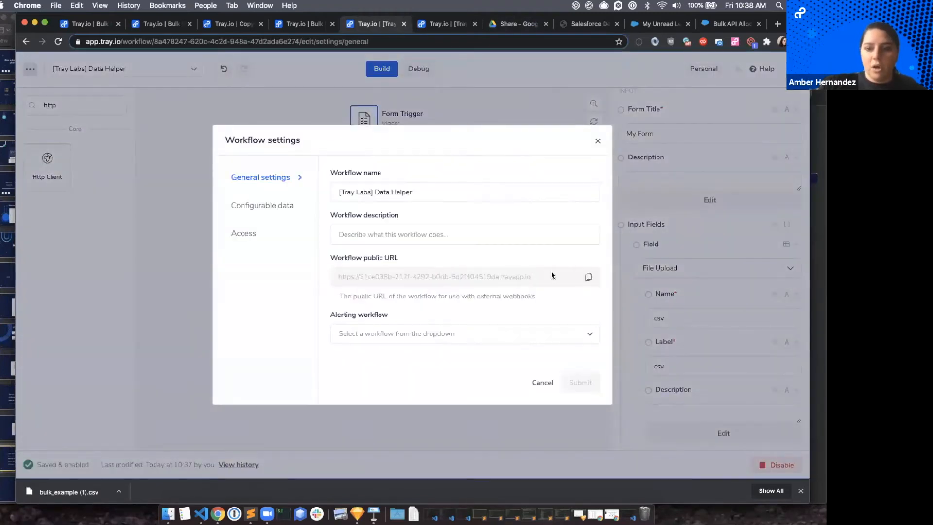
{"action": "left_click", "coordinate": [586, 277]}
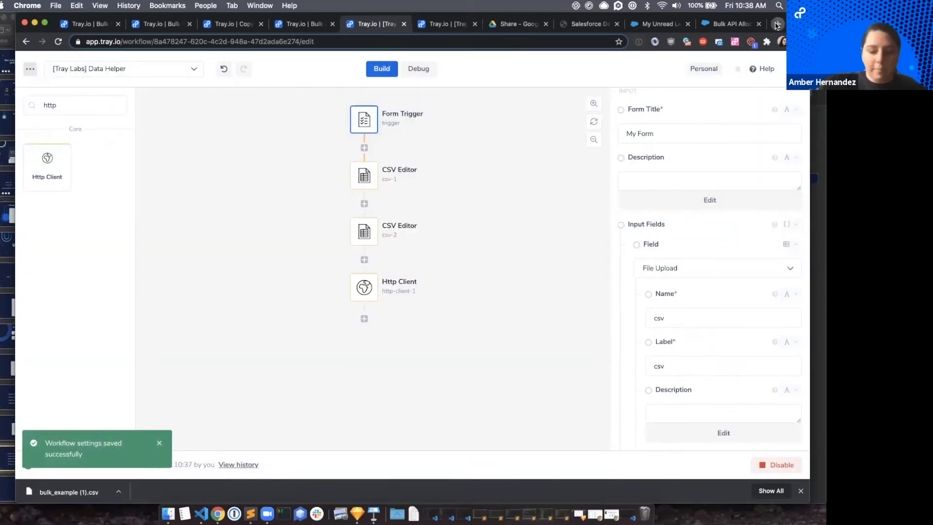
Open the copied Data Helper public URL in a new browser tab and place that tab directly after the workflow tabs.
{"action": "left_click", "coordinate": [777, 24]}
{"action": "key", "text": "super+v"}
{"action": "key", "text": "Return"}
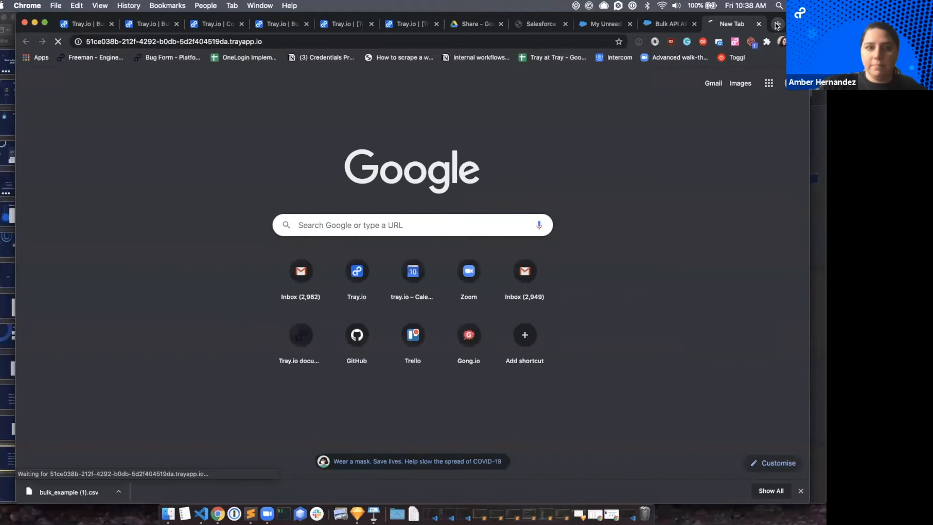
{"action": "left_click_drag", "start_coordinate": [752, 28], "coordinate": [469, 24]}
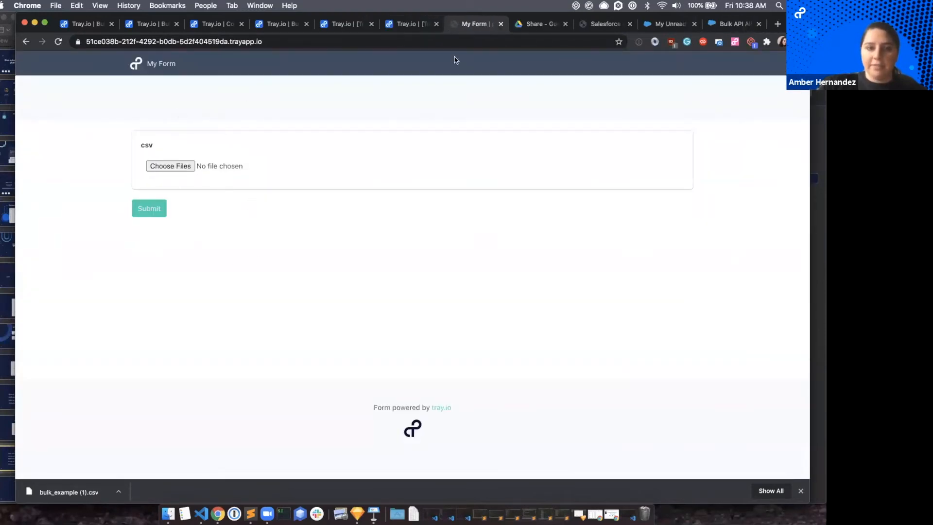
Attach "bulk_example (1).csv" from Downloads to the form's csv field and submit the form.
{"action": "left_click", "coordinate": [169, 165]}
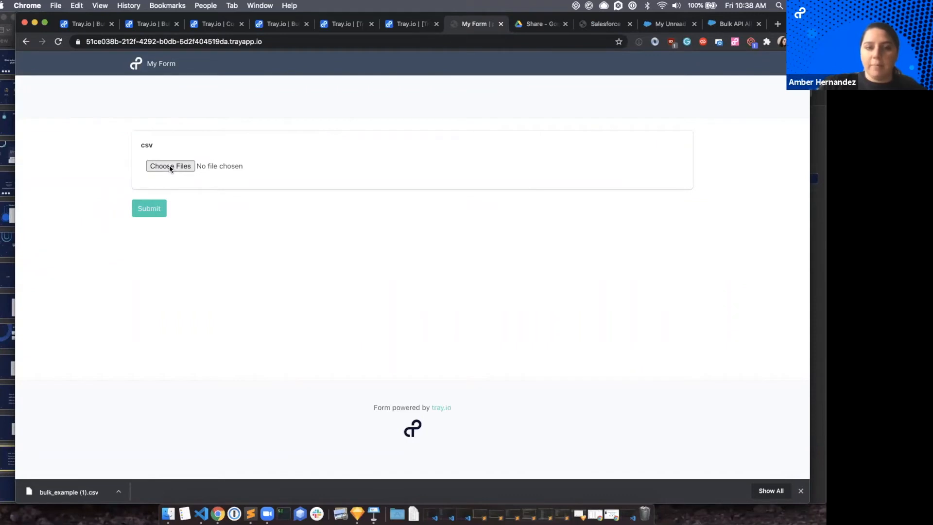
{"action": "left_click", "coordinate": [324, 93]}
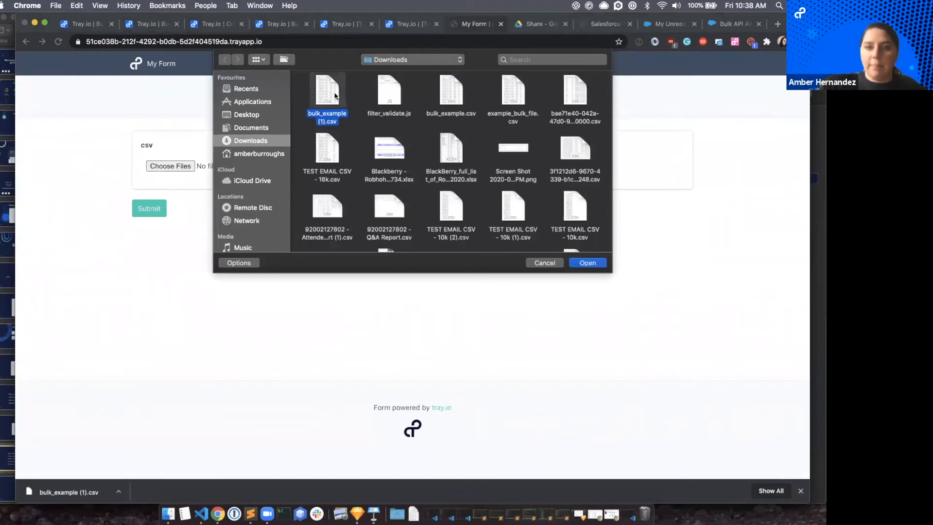
{"action": "left_click", "coordinate": [588, 262]}
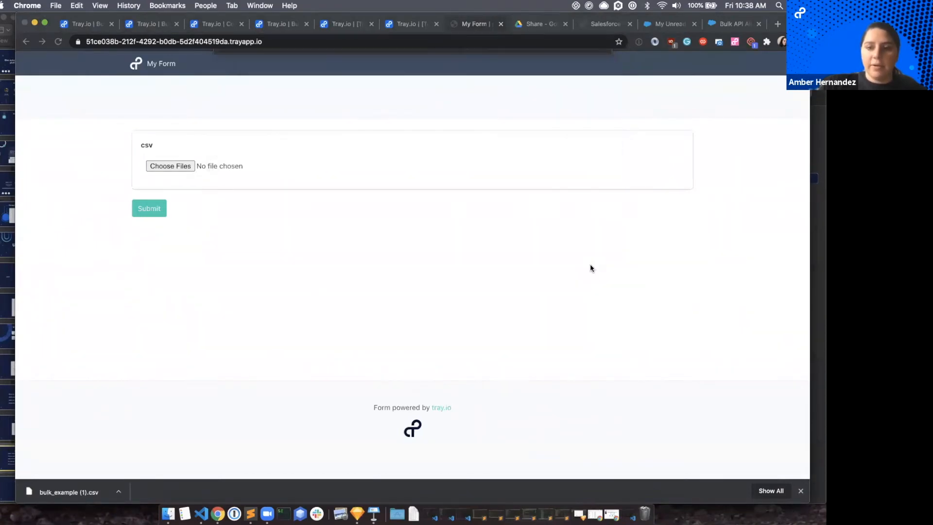
{"action": "left_click", "coordinate": [145, 214]}
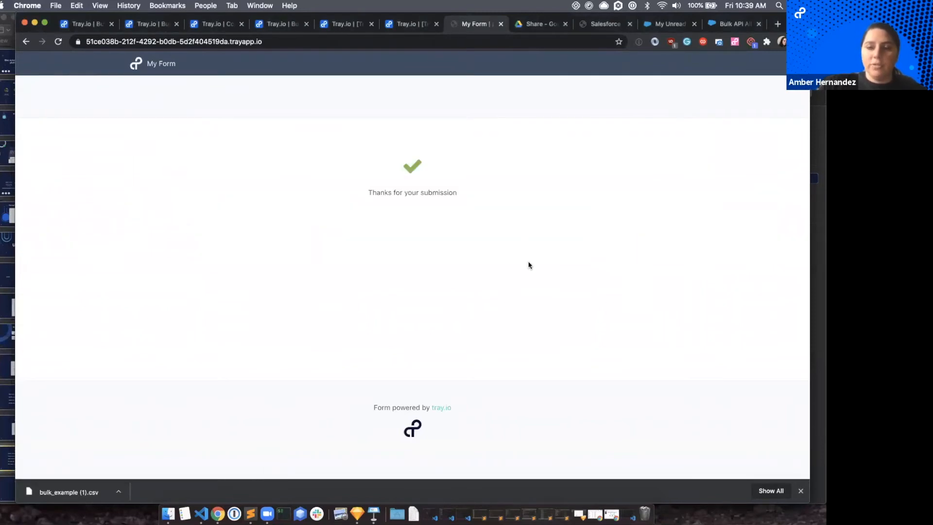
Inspect the Data Helper's latest execution in its debug logs to follow the individual step runs.
{"action": "left_click", "coordinate": [397, 23]}
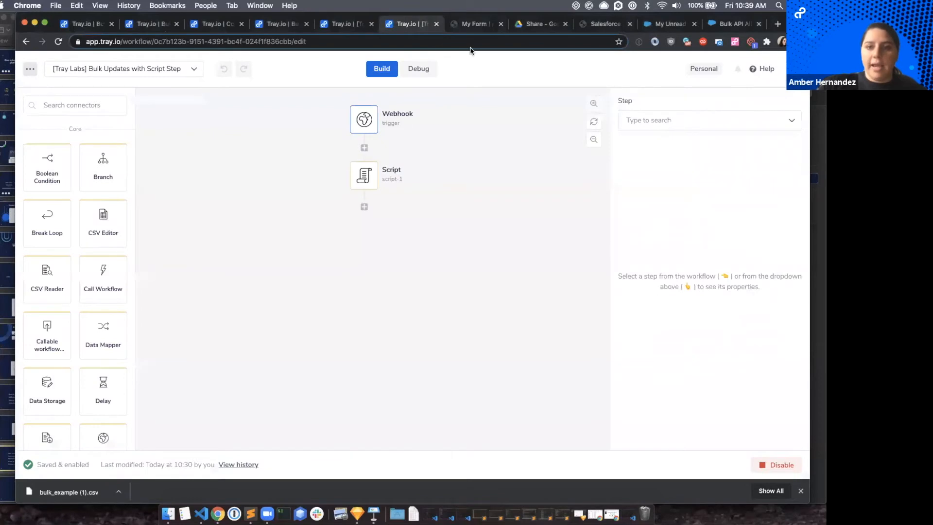
{"action": "left_click", "coordinate": [345, 30]}
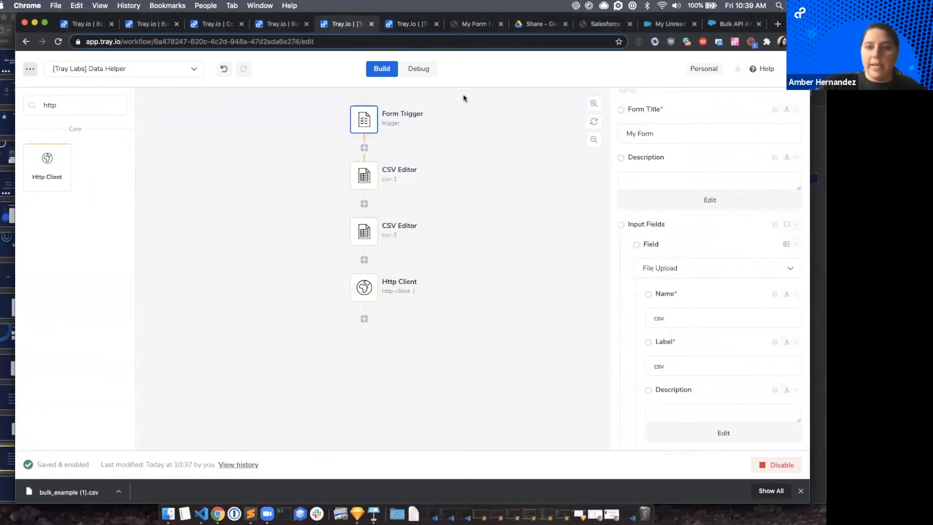
{"action": "left_click", "coordinate": [414, 70]}
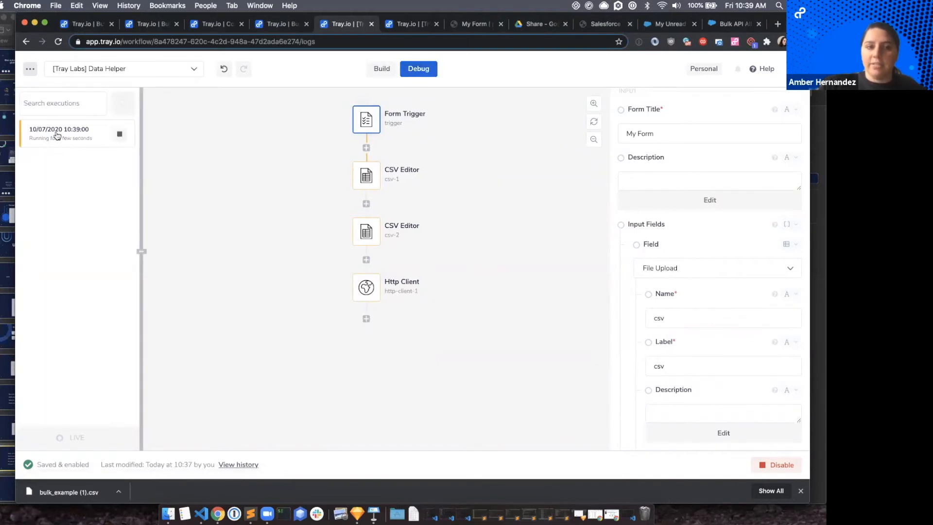
{"action": "left_click", "coordinate": [57, 136]}
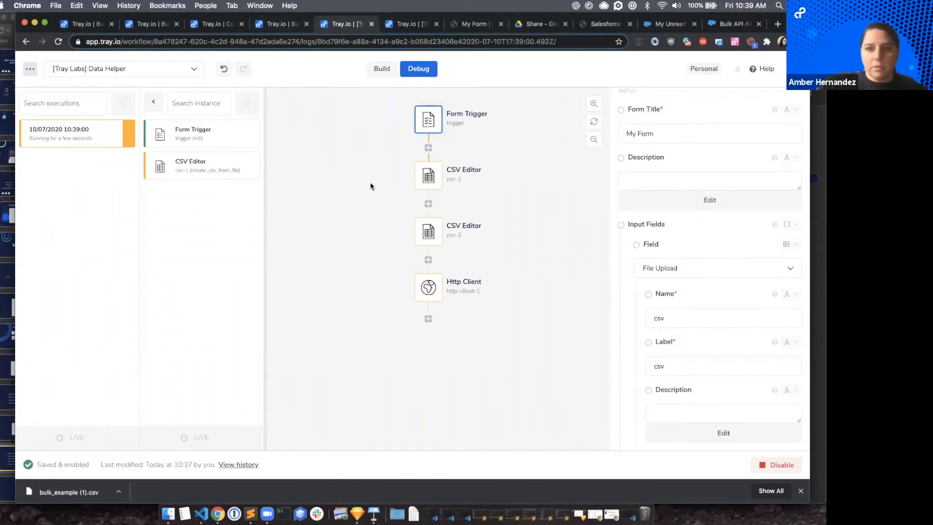
Review the Form Trigger's settings in the Data Helper workflow and return to its list of executions.
{"action": "left_click", "coordinate": [384, 75]}
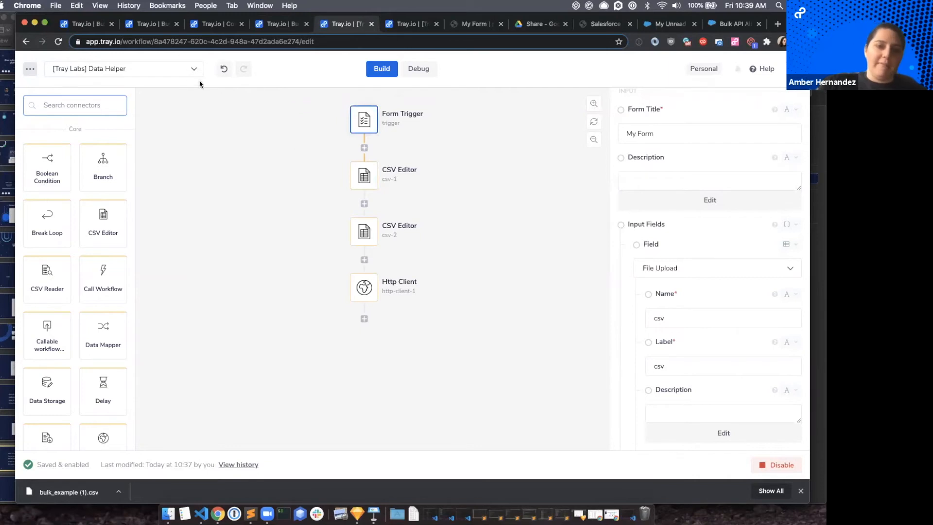
{"action": "left_click", "coordinate": [366, 125]}
{"action": "scroll", "coordinate": [714, 134], "scroll_direction": "up", "scroll_amount": 5}
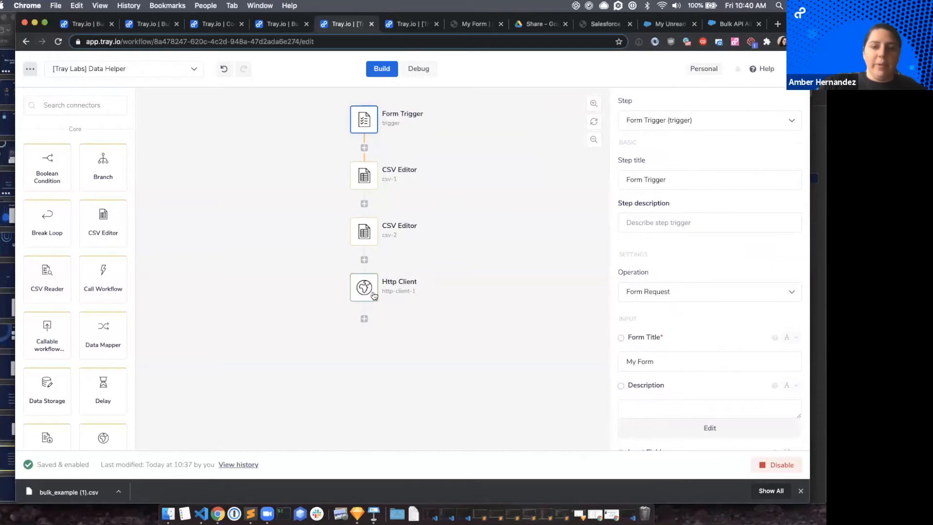
{"action": "left_click", "coordinate": [416, 68]}
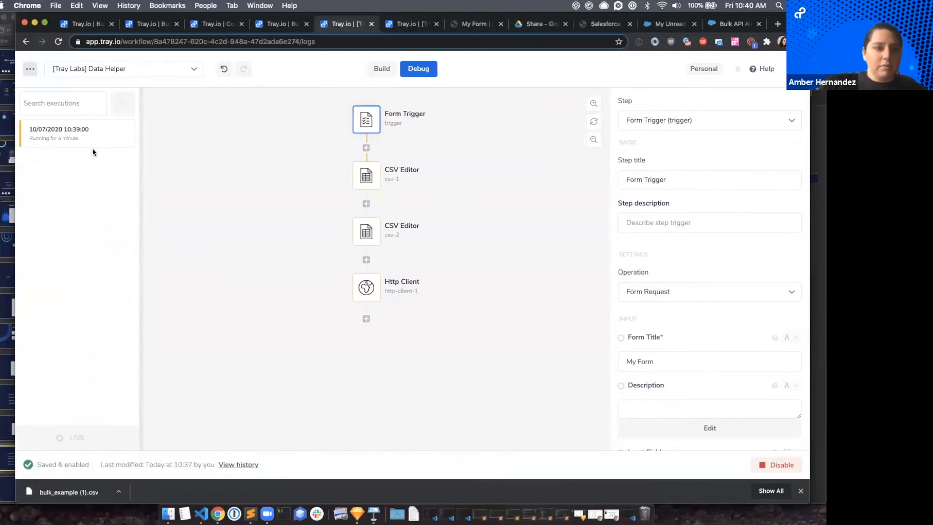
Examine the first CSV Editor step's run in the 10:39:00 execution and check its File URL mapping in the workflow.
{"action": "left_click", "coordinate": [119, 134]}
{"action": "left_click", "coordinate": [195, 162]}
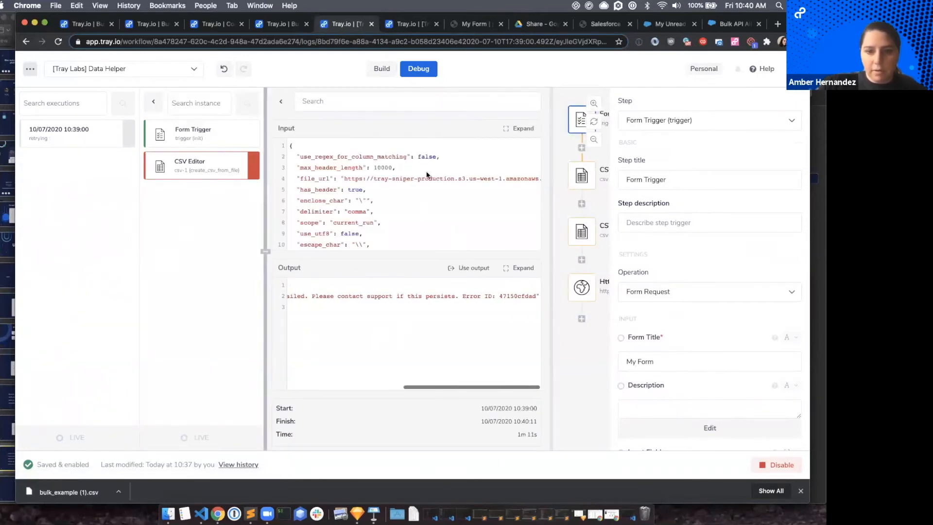
{"action": "left_click", "coordinate": [381, 69]}
{"action": "left_click", "coordinate": [364, 179]}
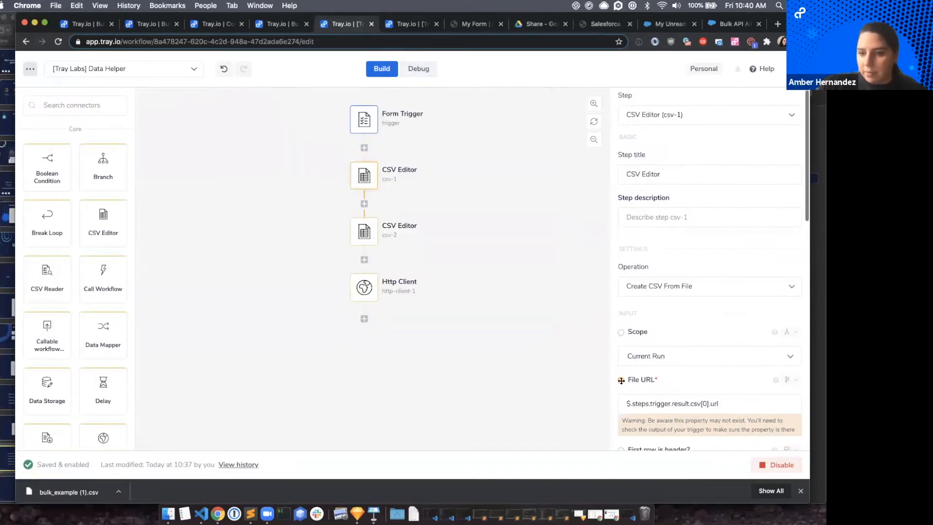
{"action": "left_click_drag", "start_coordinate": [620, 380], "coordinate": [417, 196]}
Examine the first CSV Editor and Http Client step runs in the Data Helper's debug logs.
{"action": "left_click", "coordinate": [415, 70]}
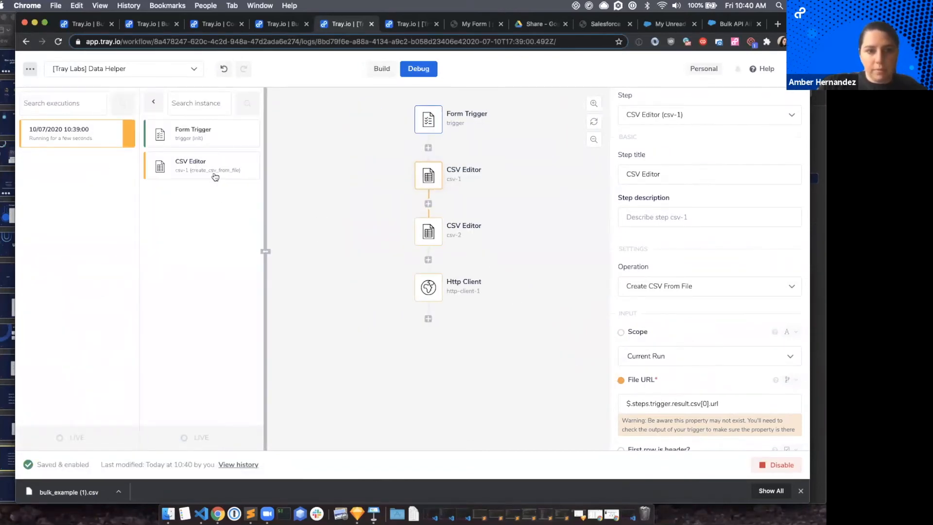
{"action": "left_click", "coordinate": [213, 167]}
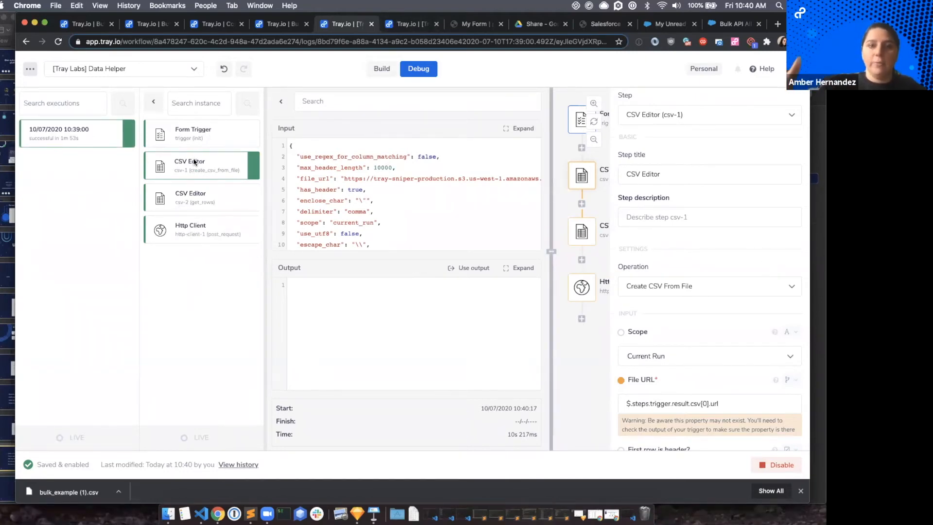
{"action": "left_click", "coordinate": [190, 234]}
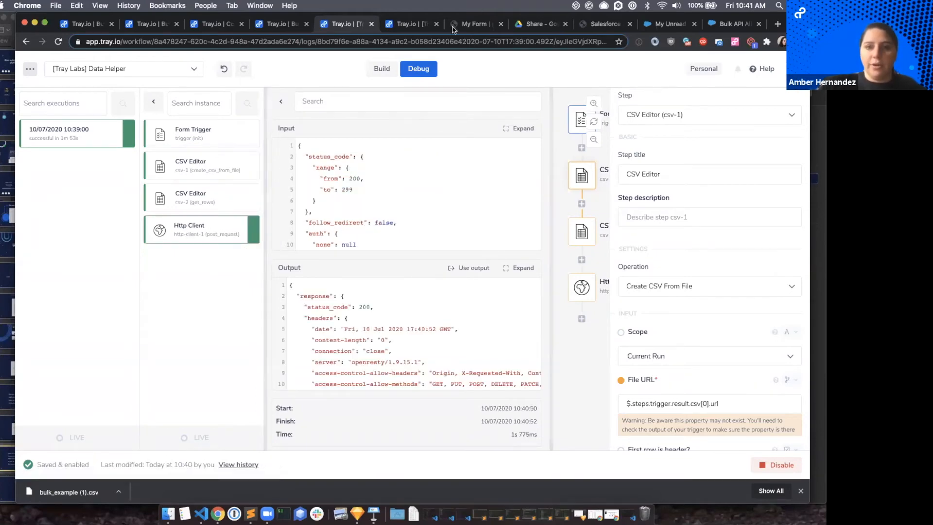
Inspect the Webhook and Script runs of the 10:40:52 execution in the "[Tray Labs] Bulk Updates with Script Step" workflow.
{"action": "left_click", "coordinate": [278, 24]}
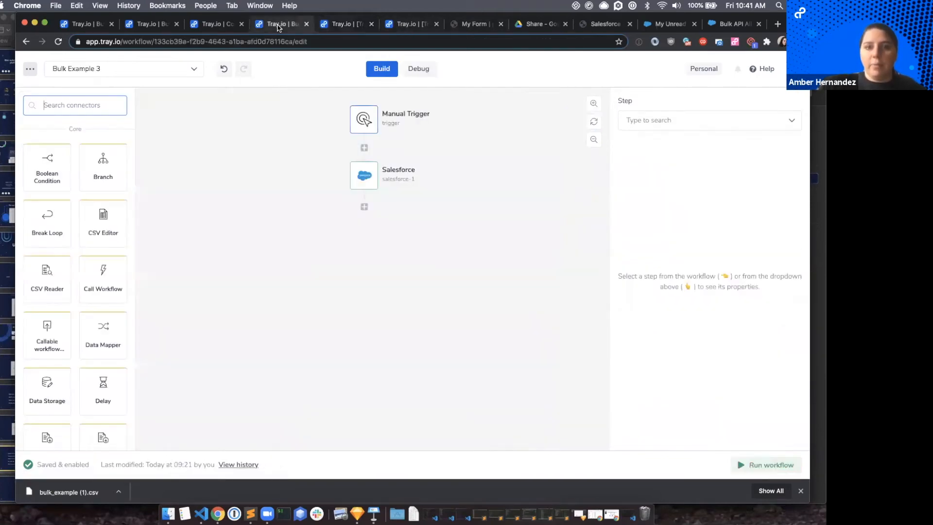
{"action": "left_click", "coordinate": [332, 27]}
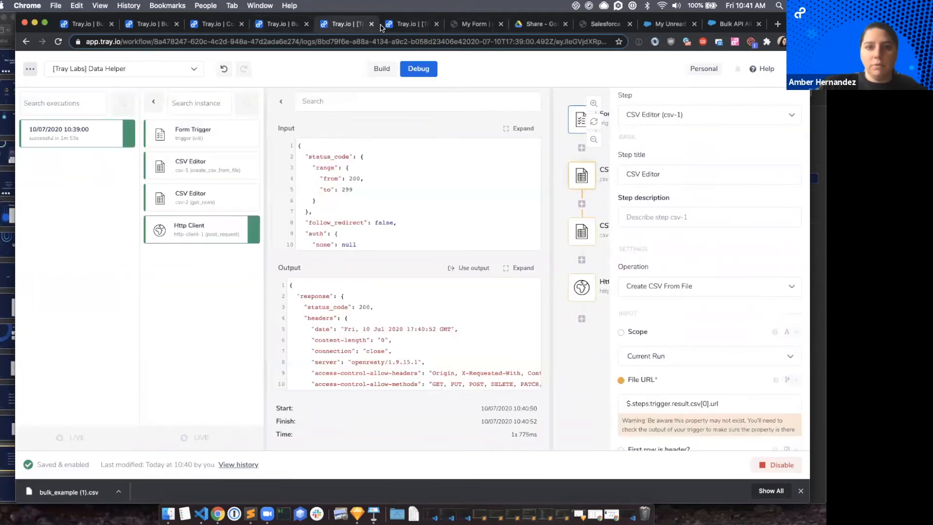
{"action": "left_click", "coordinate": [394, 28]}
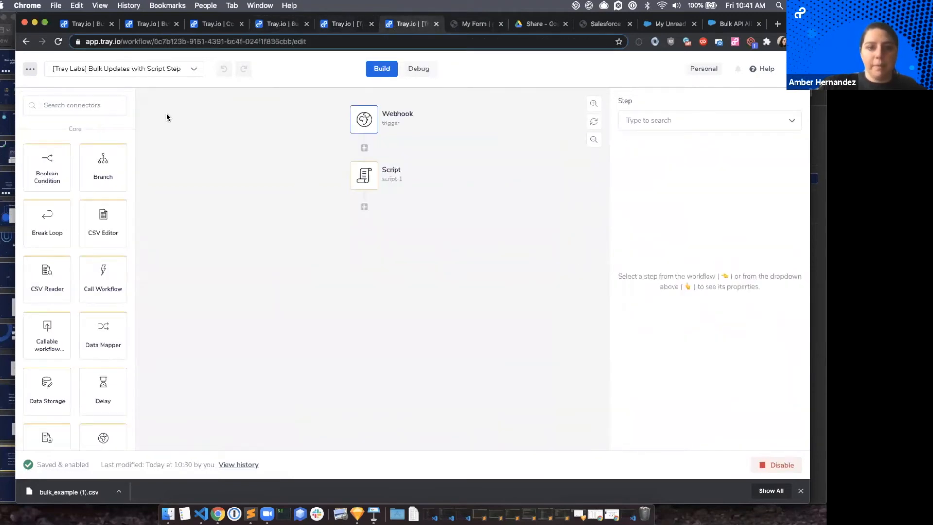
{"action": "left_click", "coordinate": [416, 69]}
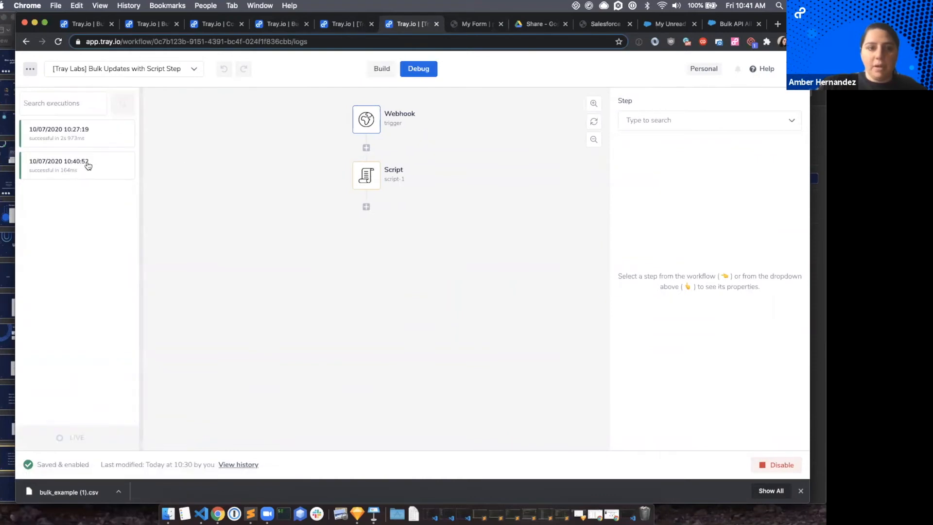
{"action": "left_click", "coordinate": [73, 165]}
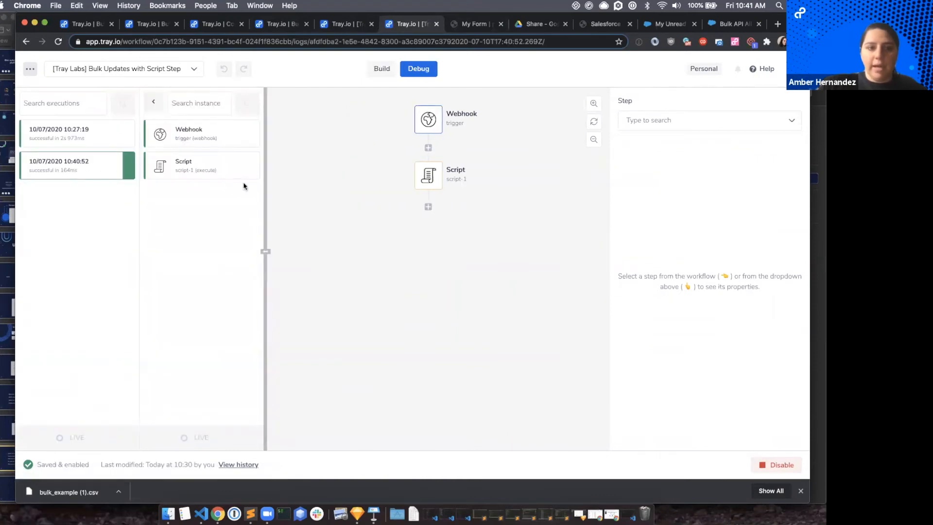
{"action": "left_click", "coordinate": [190, 133]}
{"action": "scroll", "coordinate": [406, 321], "scroll_direction": "down", "scroll_amount": 20}
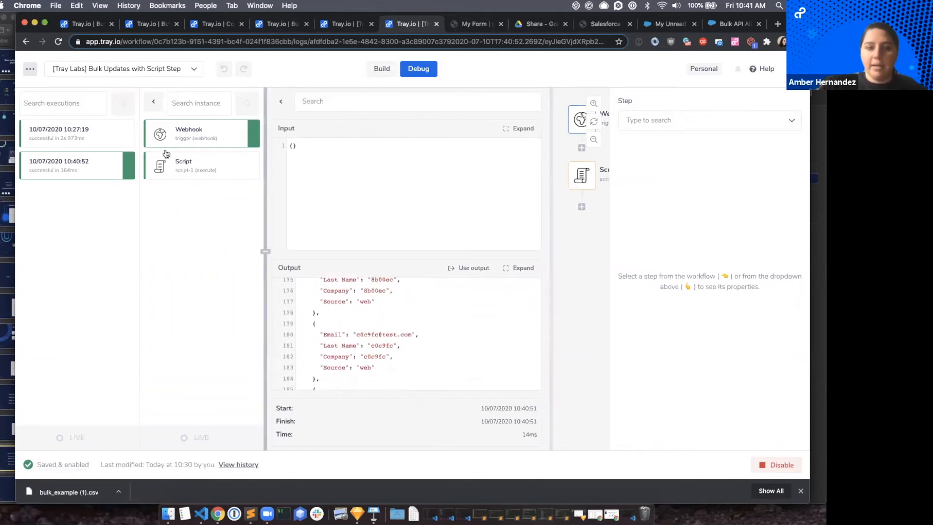
{"action": "left_click", "coordinate": [177, 170]}
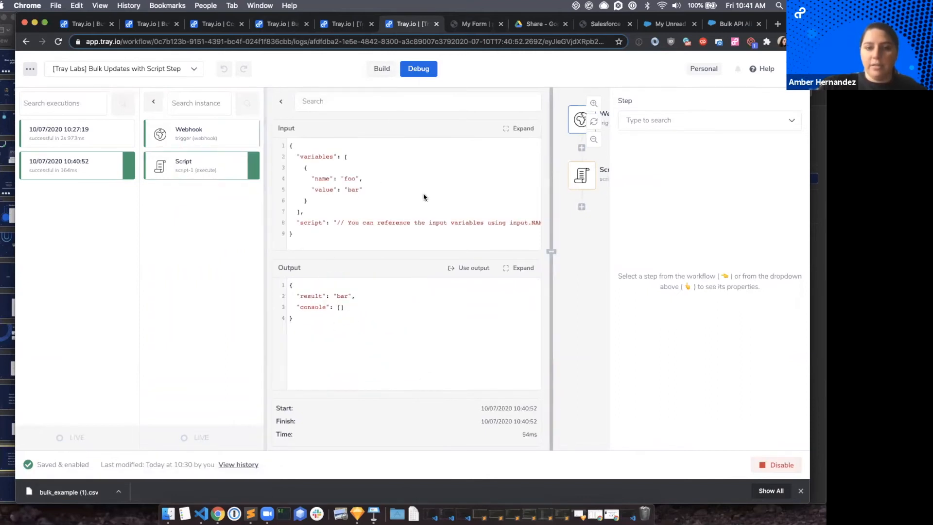
Rename the Script step's input variable as "rows" in the workflow builder.
{"action": "left_click", "coordinate": [382, 69]}
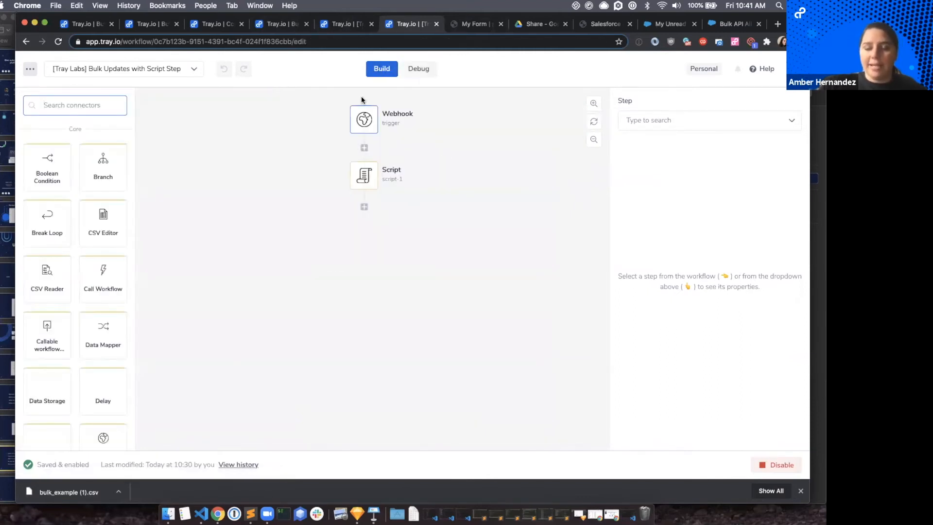
{"action": "left_click", "coordinate": [389, 175]}
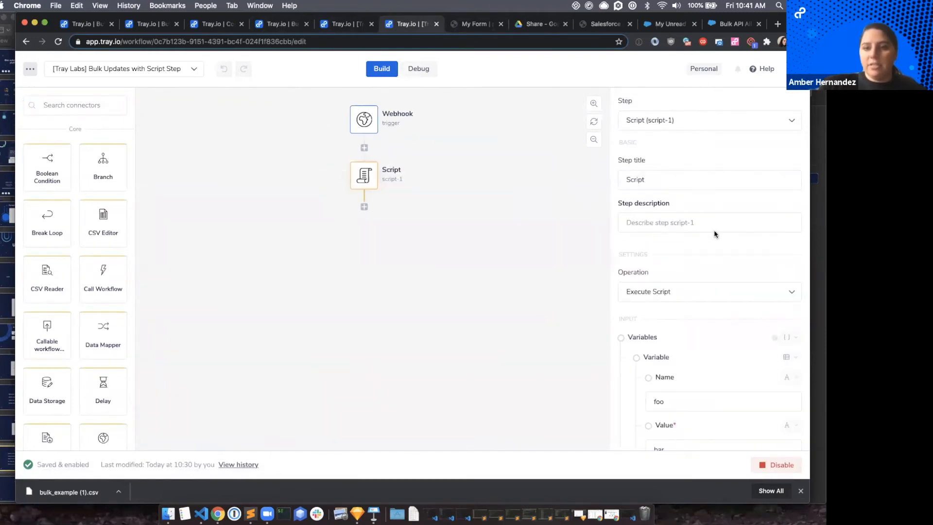
{"action": "scroll", "coordinate": [733, 403], "scroll_direction": "down", "scroll_amount": 3}
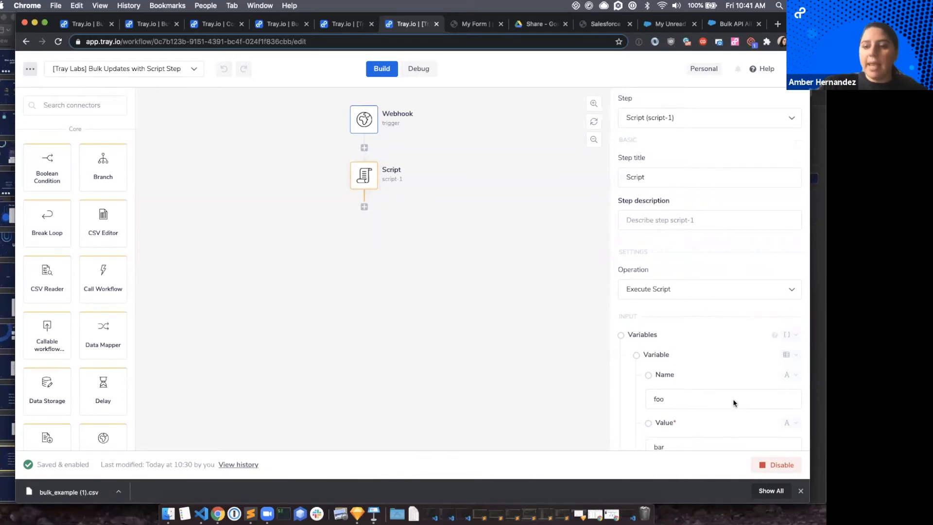
{"action": "scroll", "coordinate": [702, 343], "scroll_direction": "down", "scroll_amount": 3}
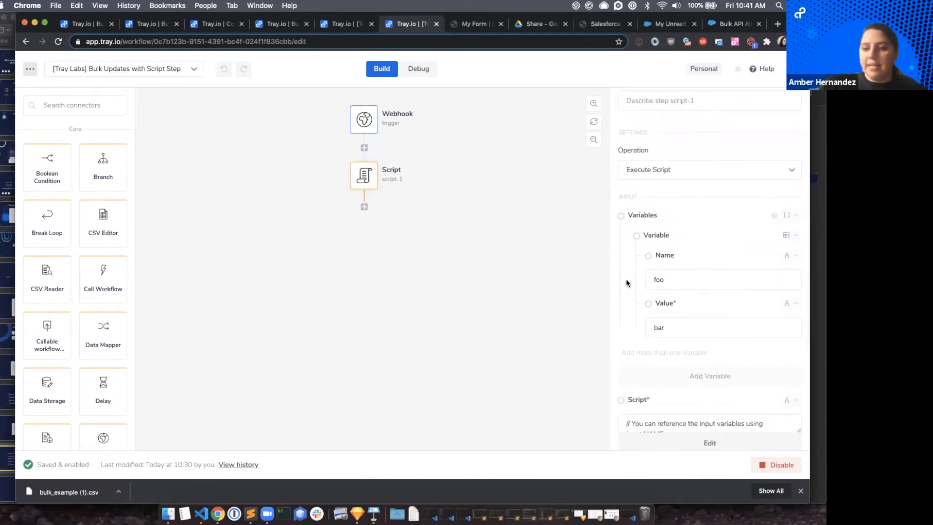
{"action": "scroll", "coordinate": [658, 337], "scroll_direction": "down", "scroll_amount": 4}
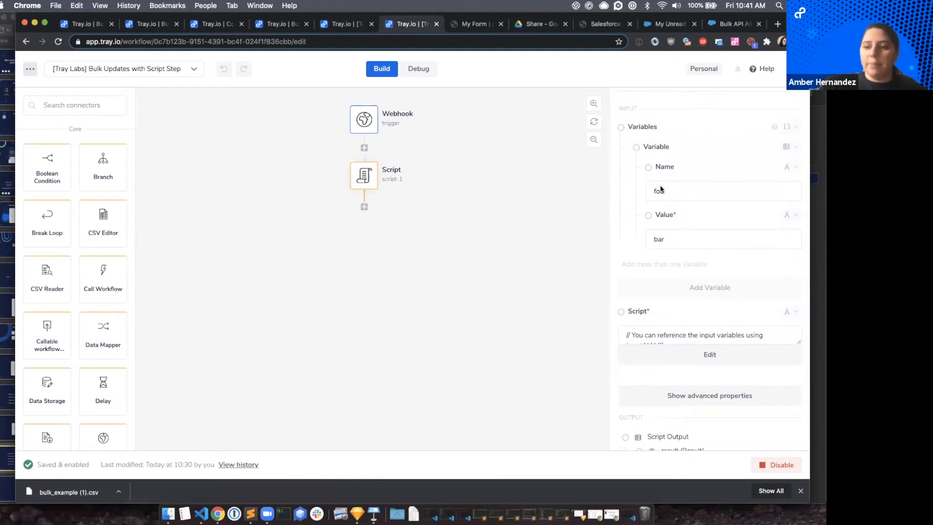
{"action": "double_click", "coordinate": [678, 196]}
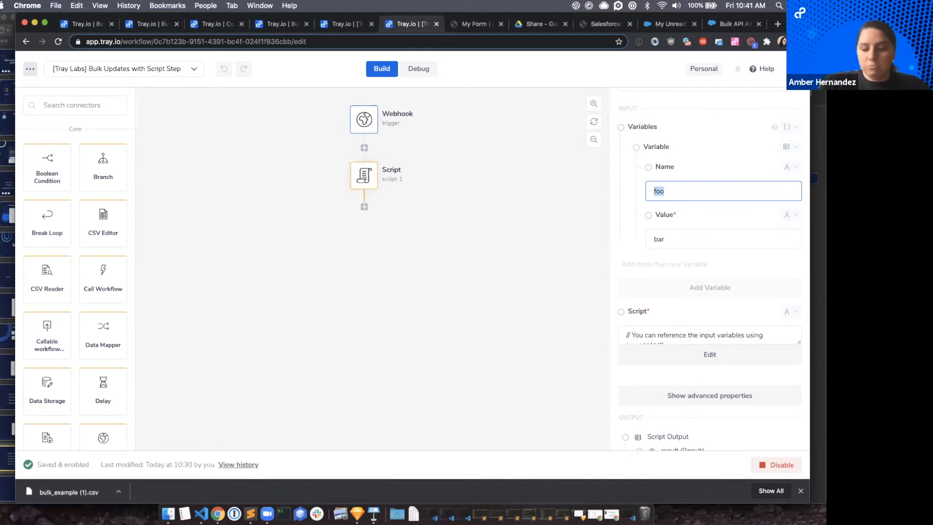
{"action": "double_click", "coordinate": [672, 191]}
{"action": "type", "text": "rows"}
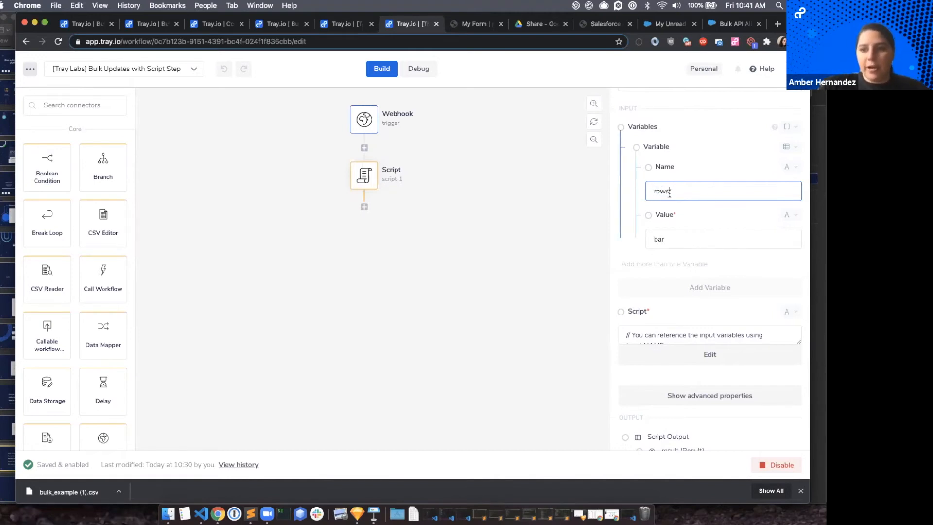
{"action": "left_click", "coordinate": [548, 207]}
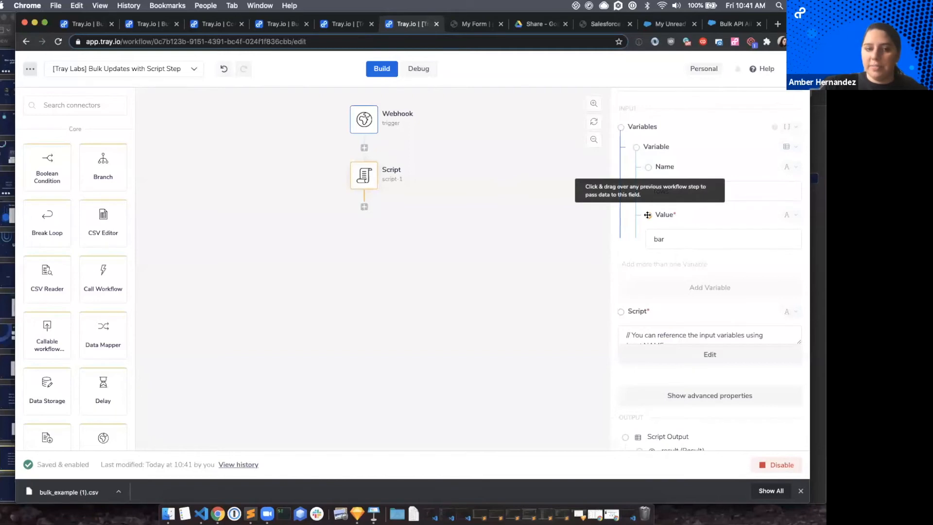
Map the rows variable's value to the Webhook trigger's body (Request body/data) output.
{"action": "left_click_drag", "start_coordinate": [647, 214], "coordinate": [363, 120]}
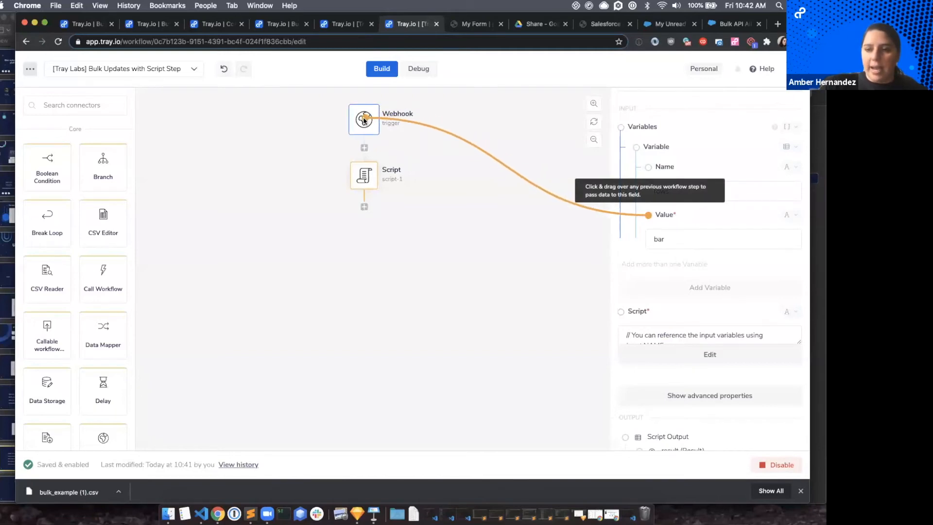
{"action": "mouse_move", "coordinate": [370, 121]}
{"action": "left_mouse_down"}
{"action": "mouse_move", "coordinate": [342, 97]}
{"action": "mouse_move", "coordinate": [363, 120]}
{"action": "left_mouse_up"}
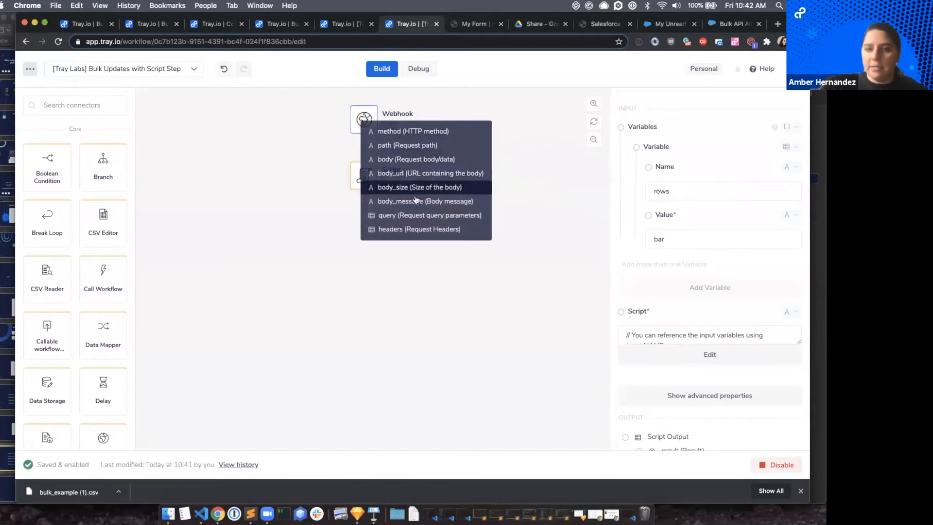
{"action": "left_click", "coordinate": [413, 160]}
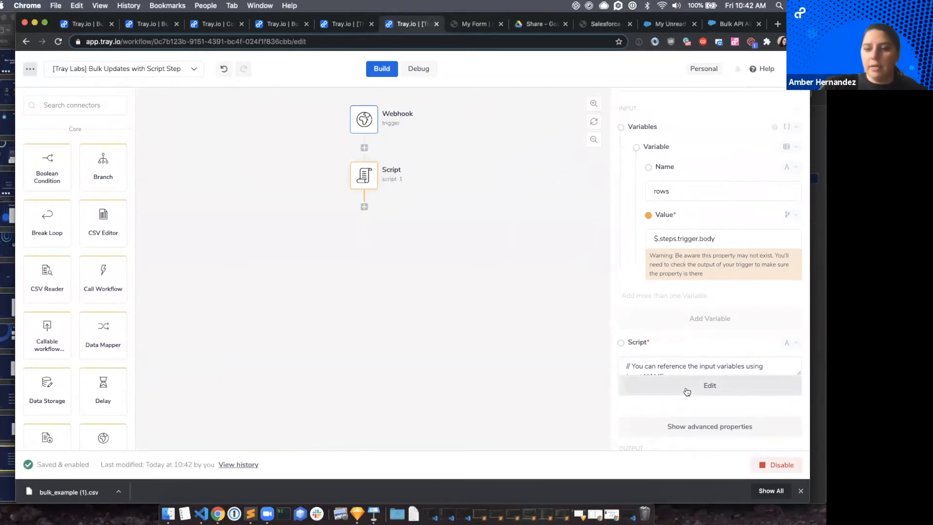
Open the Script step's code for editing.
{"action": "left_click", "coordinate": [687, 390]}
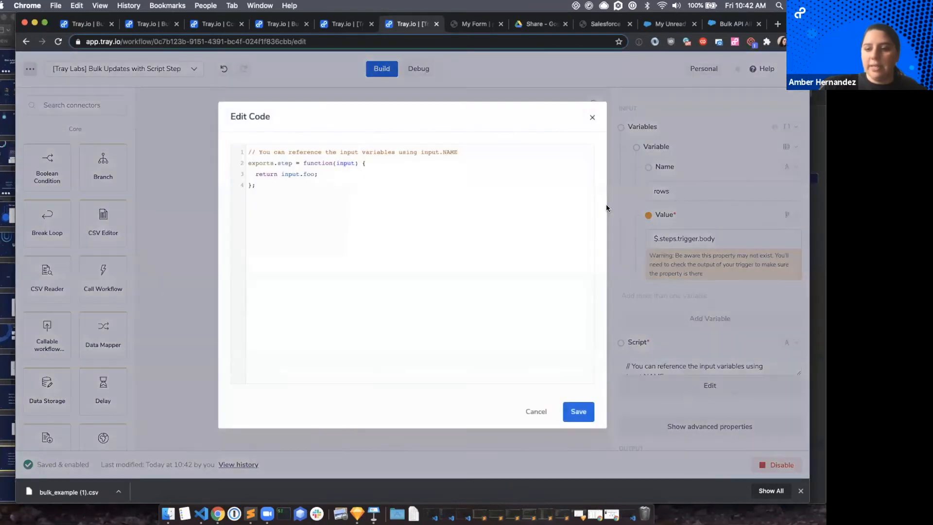
{"action": "left_click", "coordinate": [592, 117]}
{"action": "left_click", "coordinate": [701, 387]}
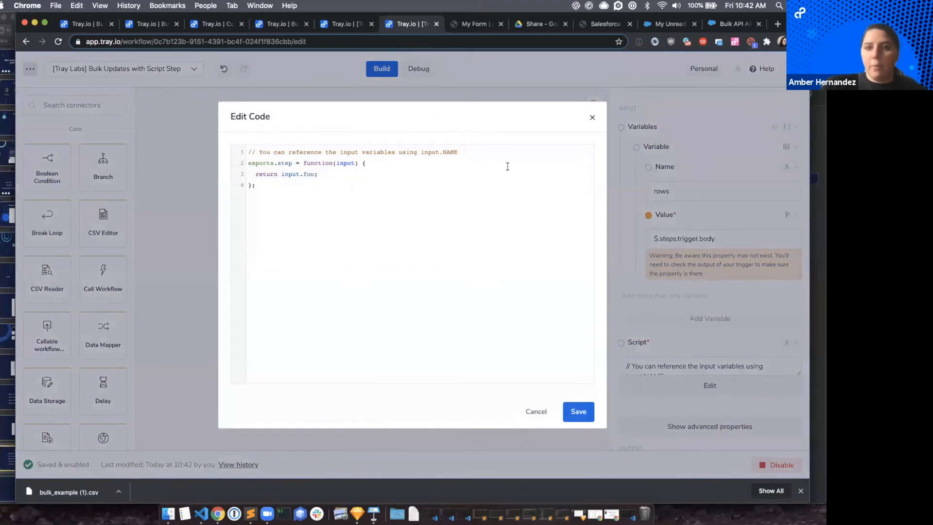
Switch to the Google Drive Share folder and copy the shareable link of the filter_validate.js file.
{"action": "left_click", "coordinate": [534, 26]}
{"action": "right_click", "coordinate": [442, 200]}
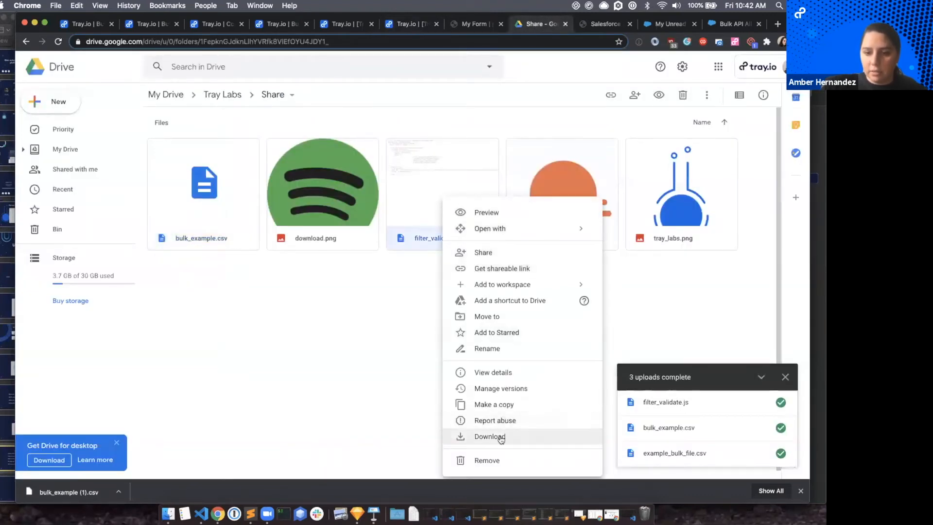
{"action": "left_click", "coordinate": [500, 270]}
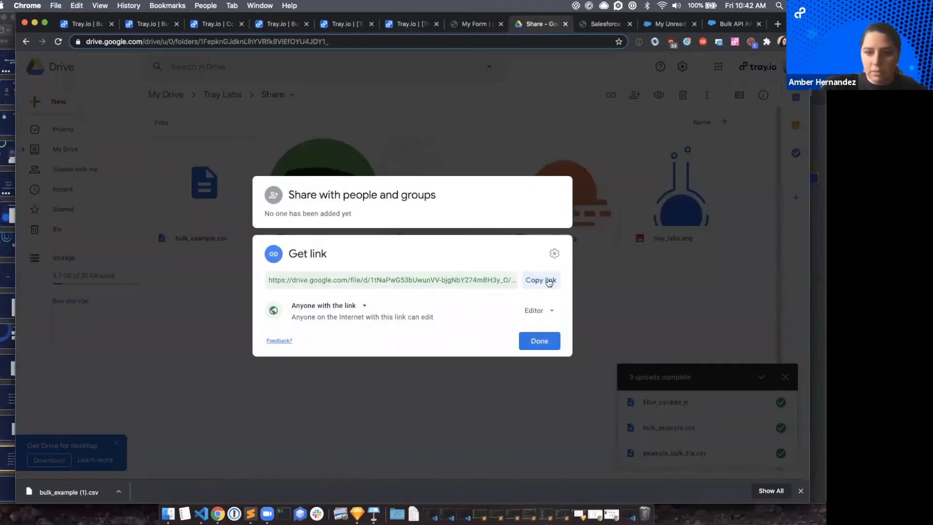
{"action": "left_click", "coordinate": [548, 281]}
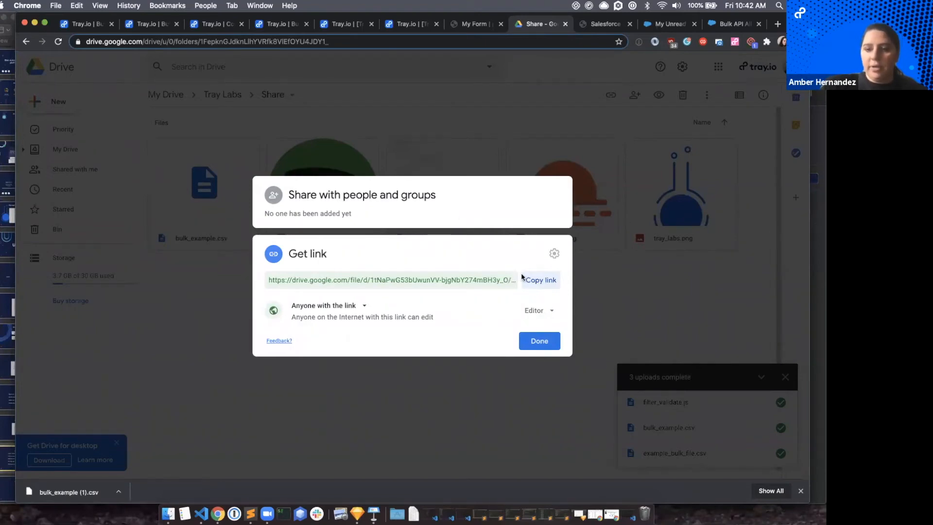
{"action": "left_click", "coordinate": [533, 341]}
Preview filter_validate.js in Drive and highlight its whole script to review the code.
{"action": "double_click", "coordinate": [450, 187]}
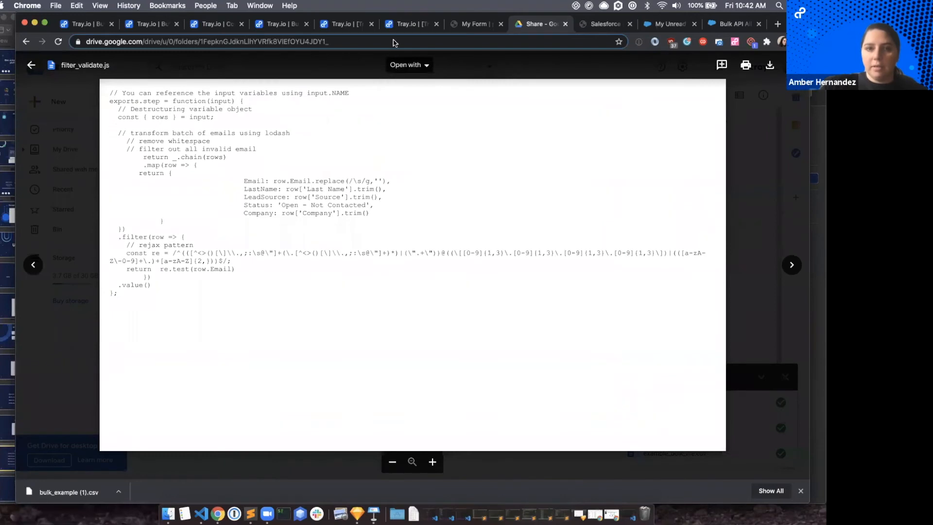
{"action": "left_click_drag", "start_coordinate": [109, 90], "coordinate": [177, 302]}
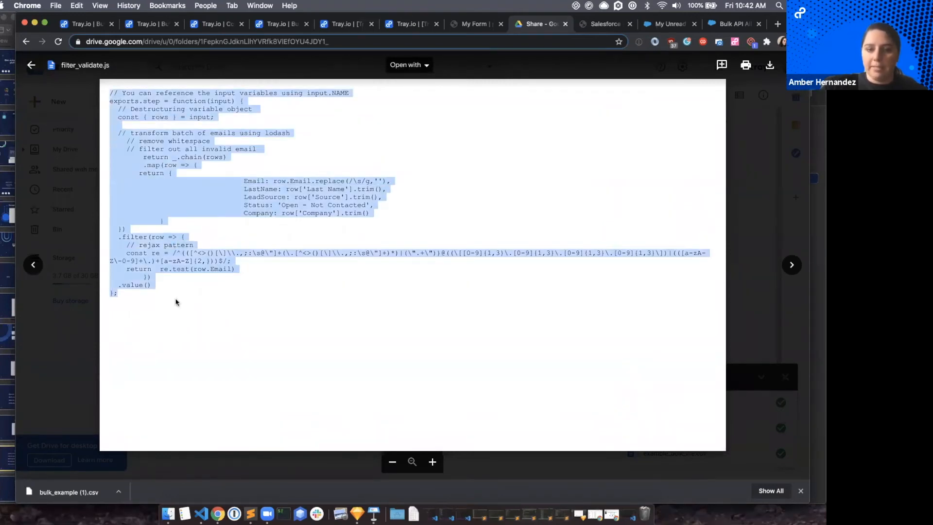
{"action": "left_click", "coordinate": [176, 302]}
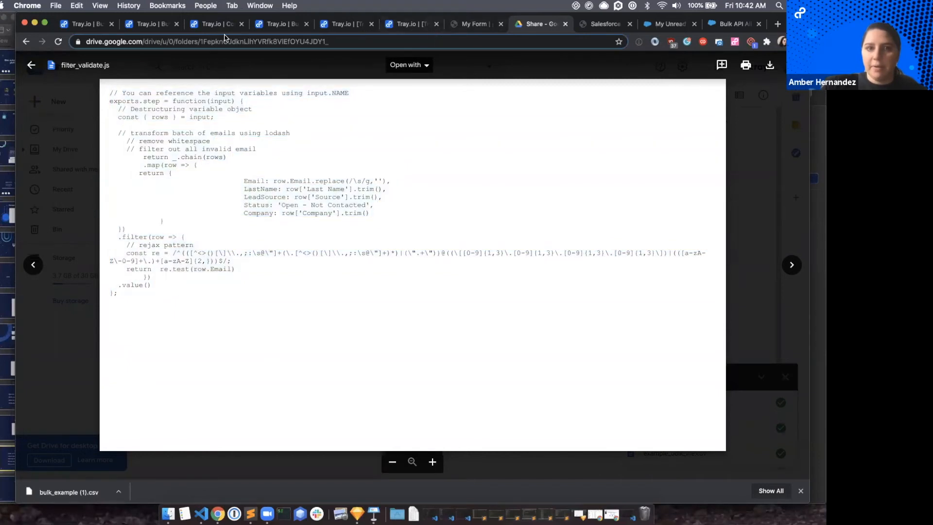
Switch to the Tray.io Script step's code and add the line const { rows } = input at the start of the function body.
{"action": "left_click", "coordinate": [397, 23]}
{"action": "left_click", "coordinate": [380, 165]}
{"action": "key", "text": "Return"}
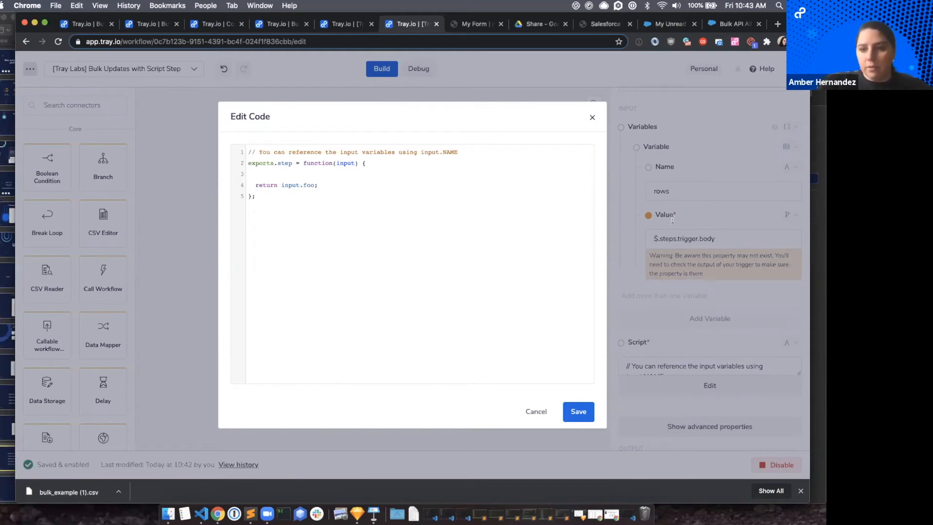
{"action": "type", "text": "const"}
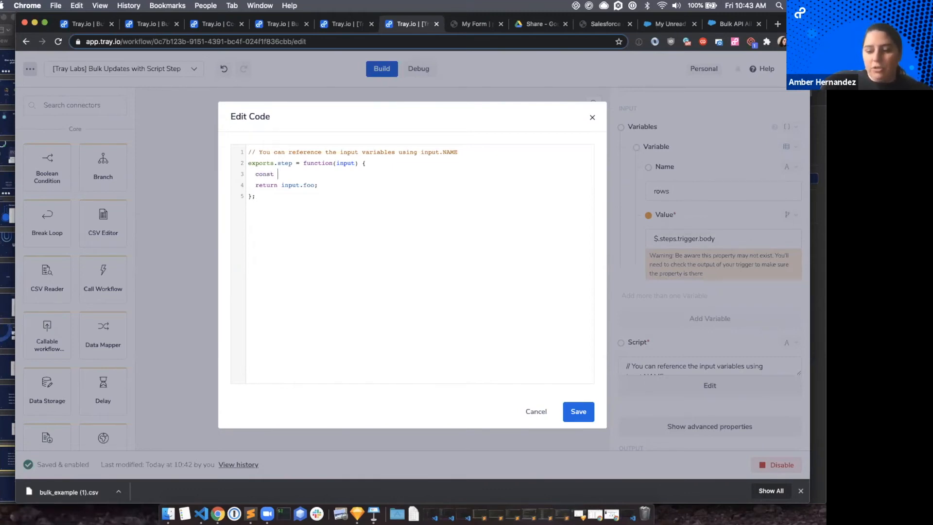
{"action": "type", "text": " {}"}
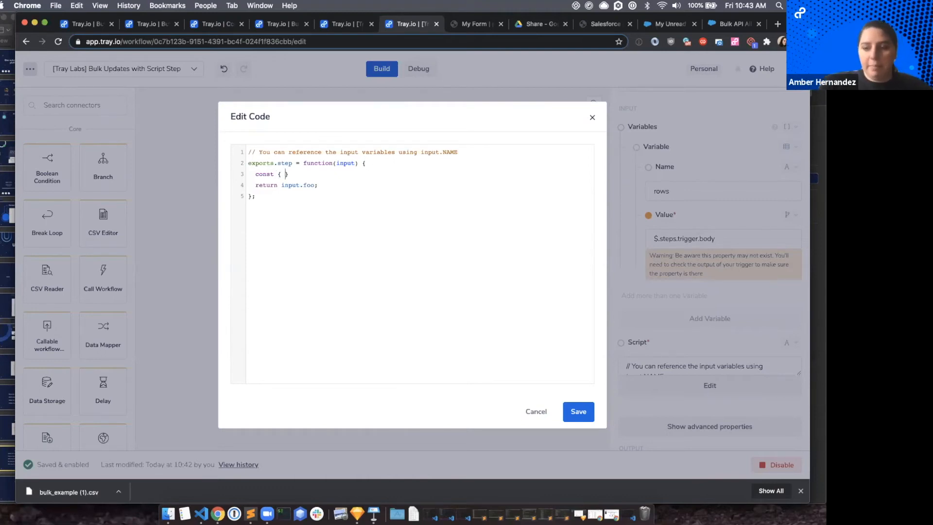
{"action": "type", "text": " row"}
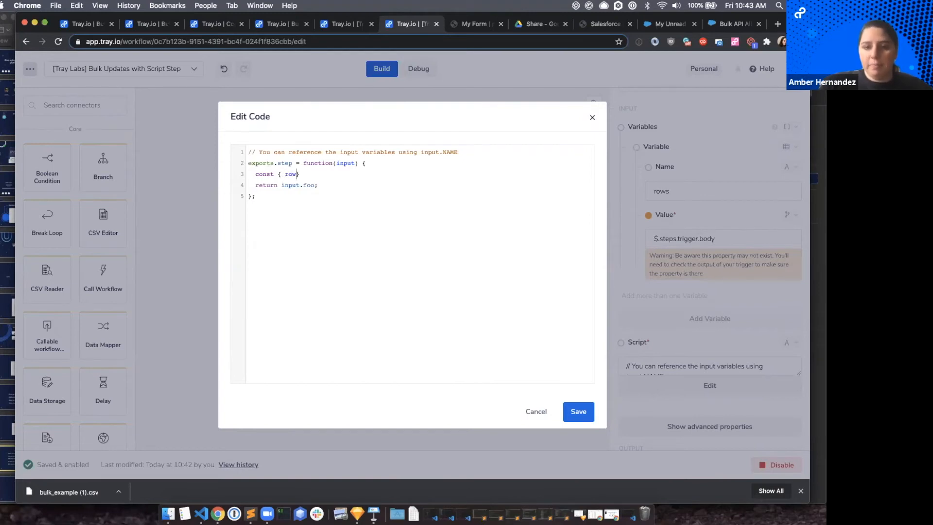
{"action": "type", "text": "s"}
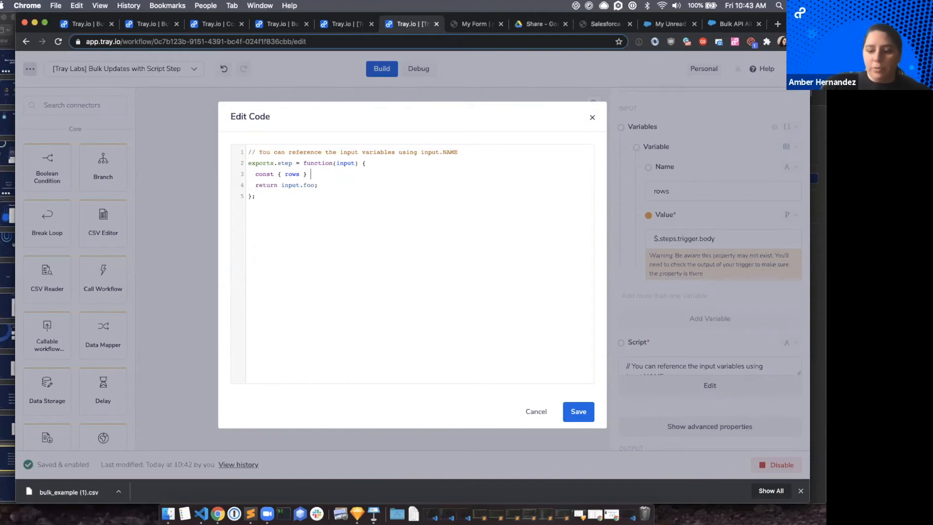
{"action": "type", "text": "= "}
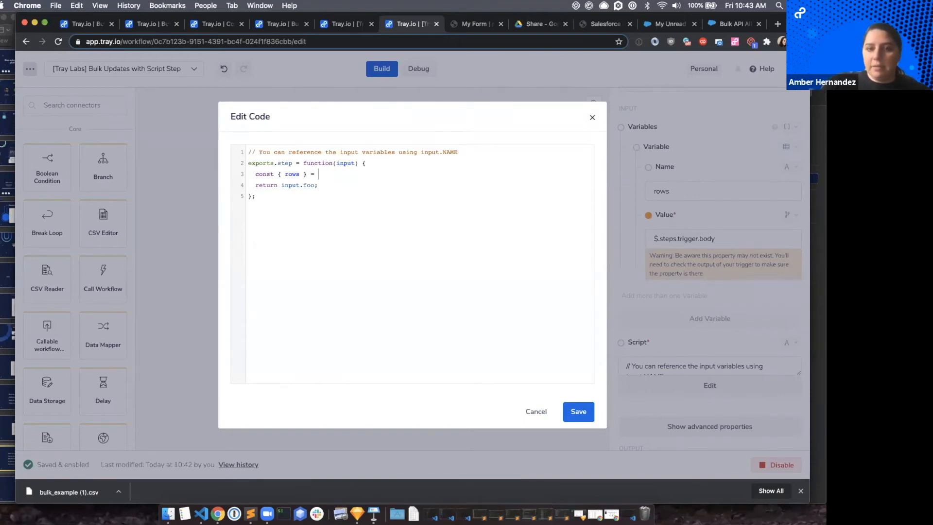
{"action": "type", "text": "input"}
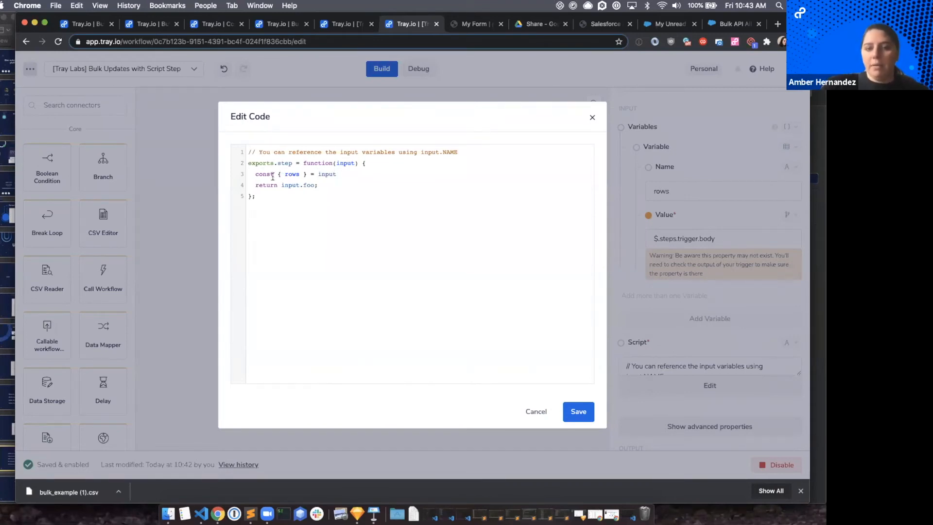
{"action": "double_click", "coordinate": [301, 173]}
{"action": "left_click", "coordinate": [348, 174]}
{"action": "key", "text": "Return"}
{"action": "type", "text": "rows"}
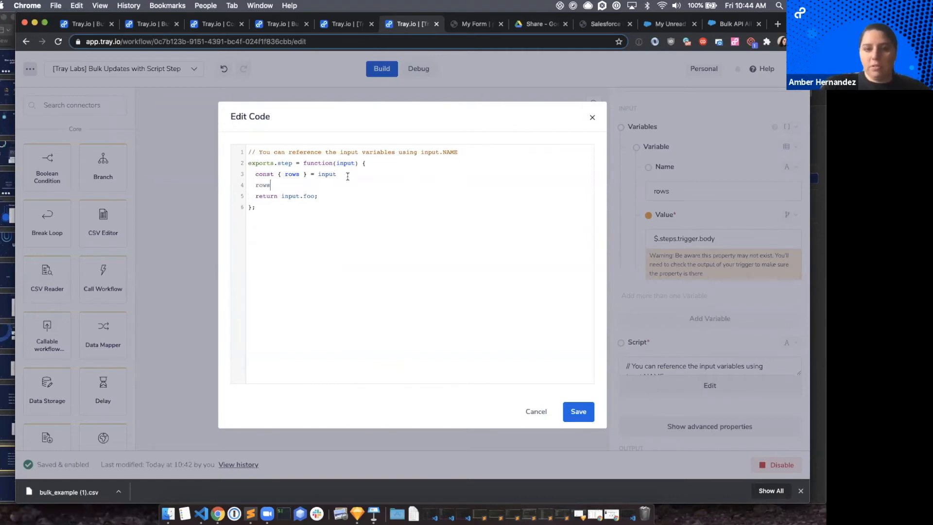
{"action": "type", "text": "   return input."}
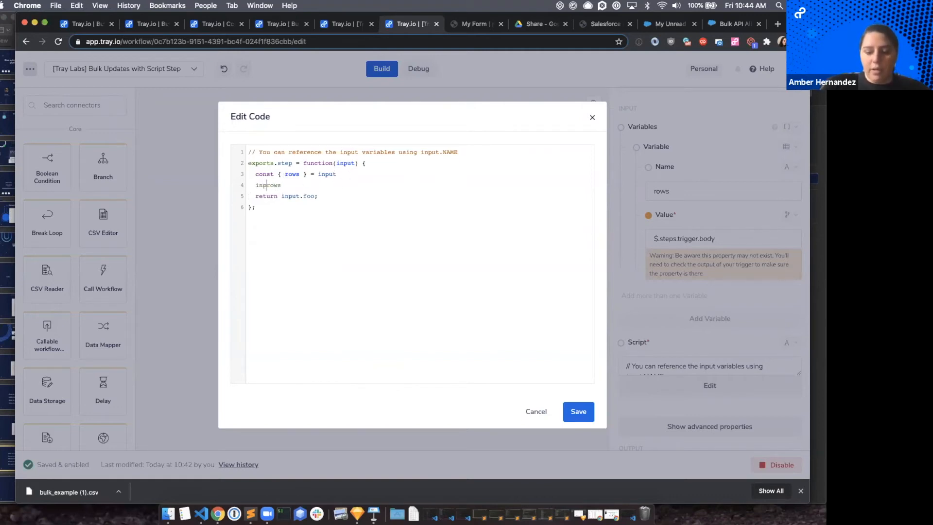
{"action": "left_click_drag", "start_coordinate": [307, 188], "coordinate": [252, 187]}
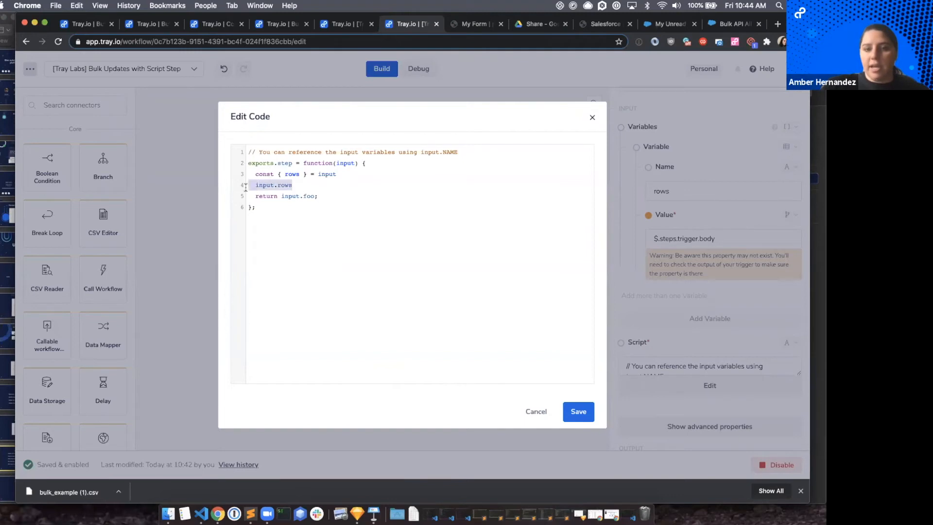
{"action": "key", "text": "BackSpace"}
{"action": "key", "text": "BackSpace"}
{"action": "key", "text": "BackSpace"}
Leave a blank line below the rows declaration and remove input.foo; from the return statement.
{"action": "key", "text": "Return"}
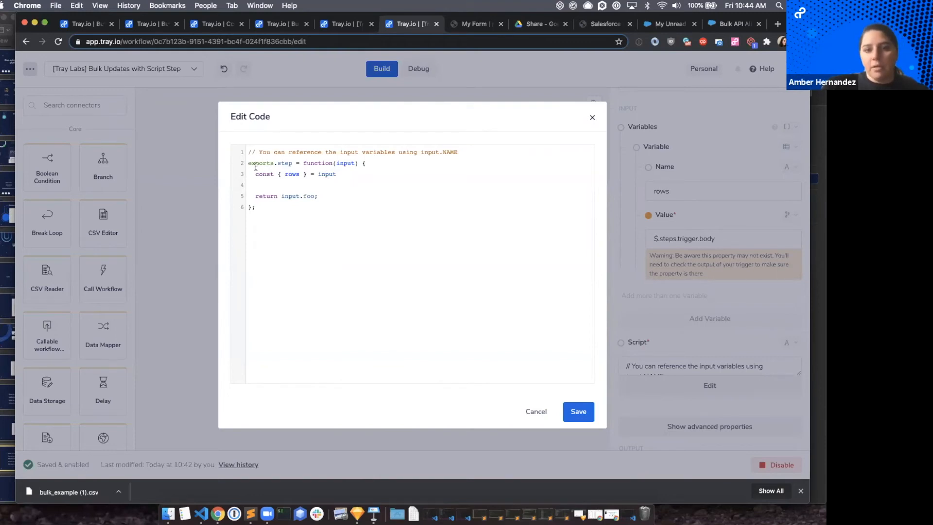
{"action": "double_click", "coordinate": [290, 173]}
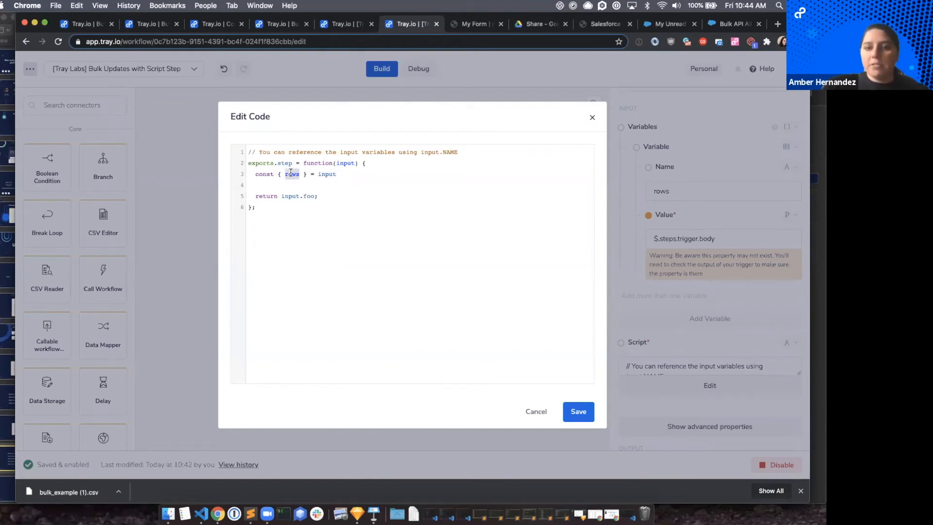
{"action": "left_click", "coordinate": [280, 183]}
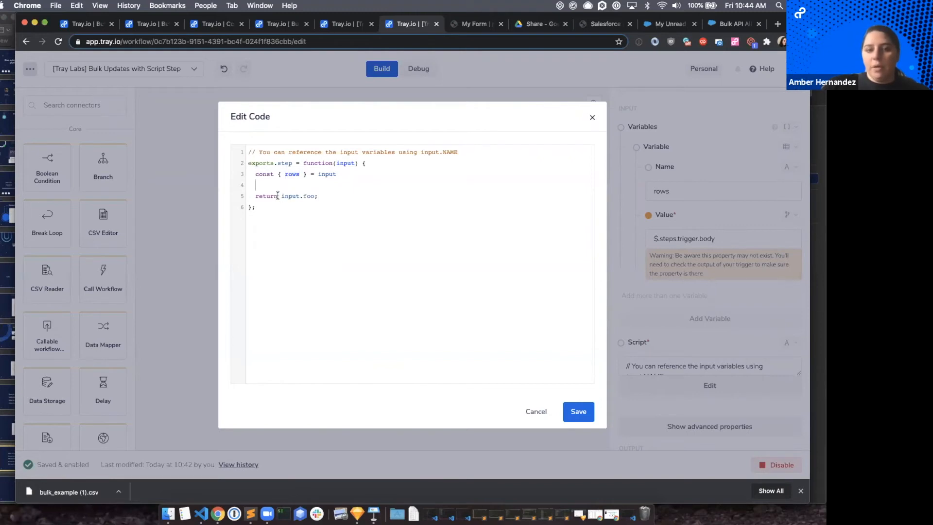
{"action": "left_click_drag", "start_coordinate": [281, 196], "coordinate": [356, 197]}
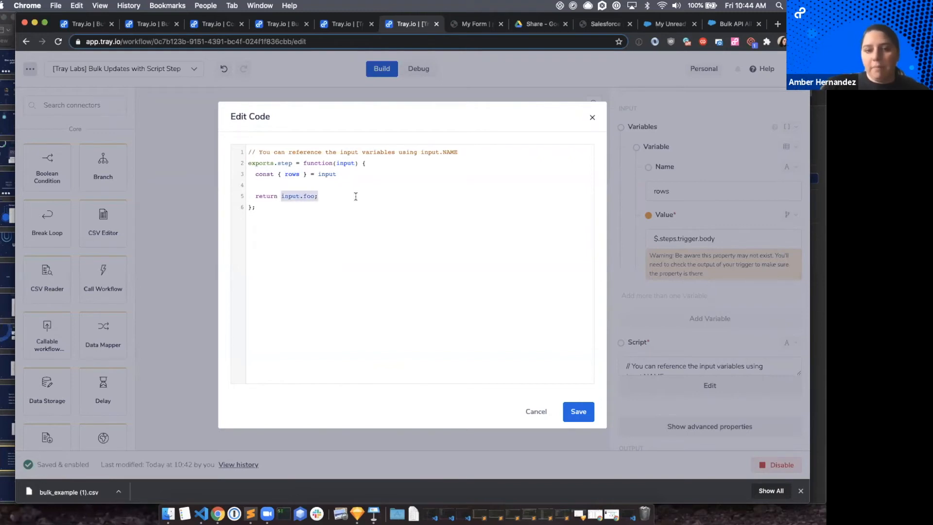
{"action": "key", "text": "BackSpace"}
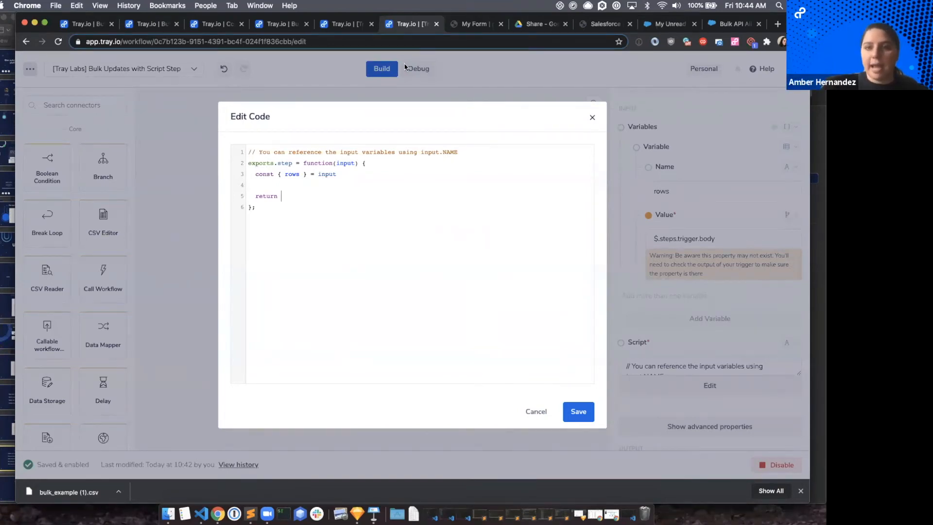
Switch to filter_validate.js in Google Drive and examine the lodash underscore in its return statement.
{"action": "left_click", "coordinate": [470, 24]}
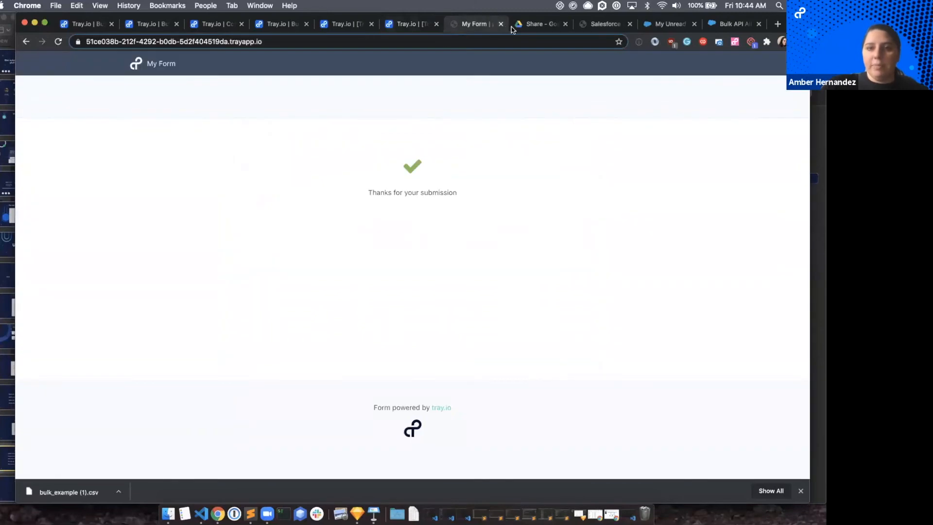
{"action": "left_click", "coordinate": [538, 24]}
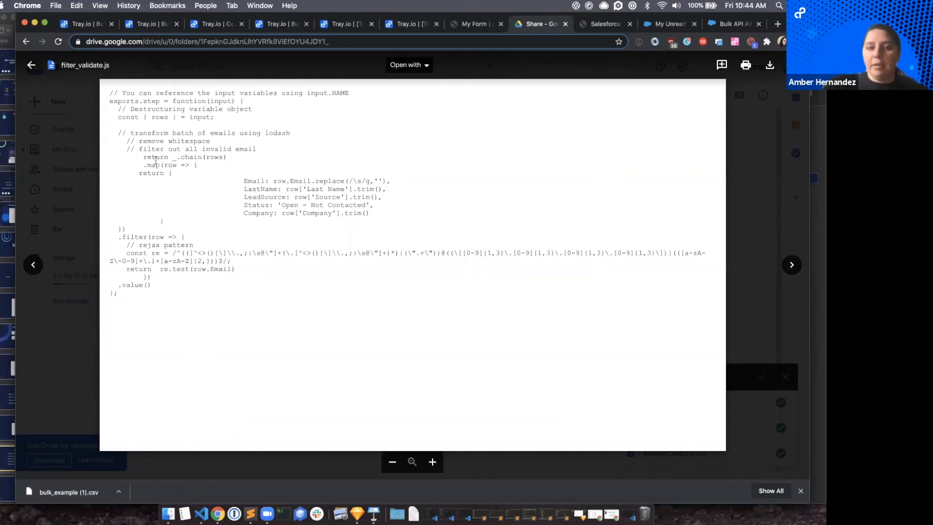
{"action": "mouse_move", "coordinate": [173, 157]}
{"action": "left_mouse_down"}
{"action": "mouse_move", "coordinate": [227, 158]}
{"action": "mouse_move", "coordinate": [219, 174]}
{"action": "mouse_move", "coordinate": [224, 157]}
{"action": "mouse_move", "coordinate": [179, 161]}
{"action": "left_mouse_up"}
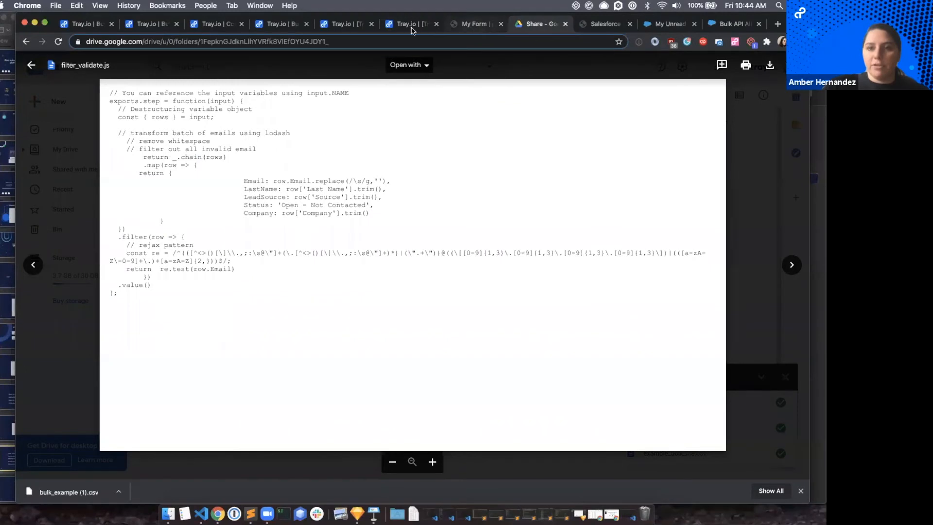
Switch back to the Tray.io Script step's code and complete the return statement with _.chain(rows).
{"action": "left_click", "coordinate": [280, 25]}
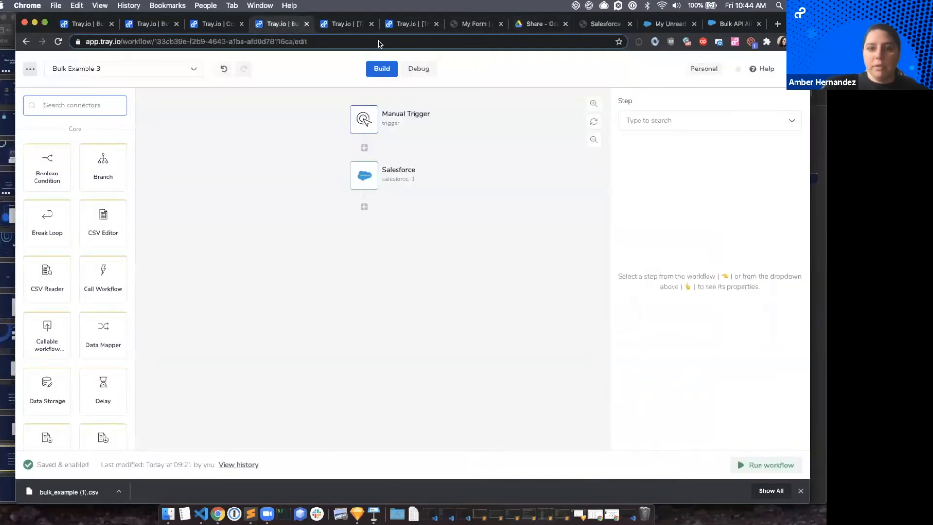
{"action": "left_click", "coordinate": [391, 30]}
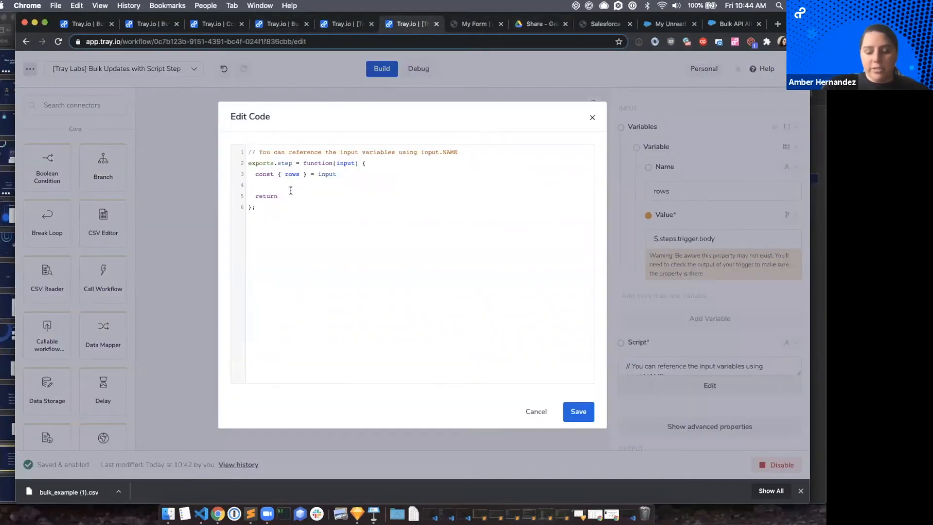
{"action": "left_click", "coordinate": [290, 190]}
{"action": "type", "text": "_."}
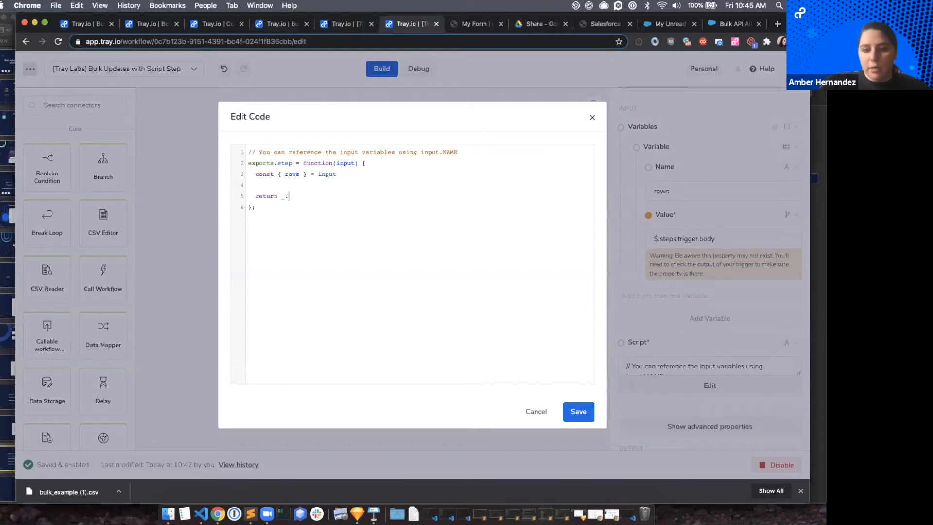
{"action": "type", "text": "chain"}
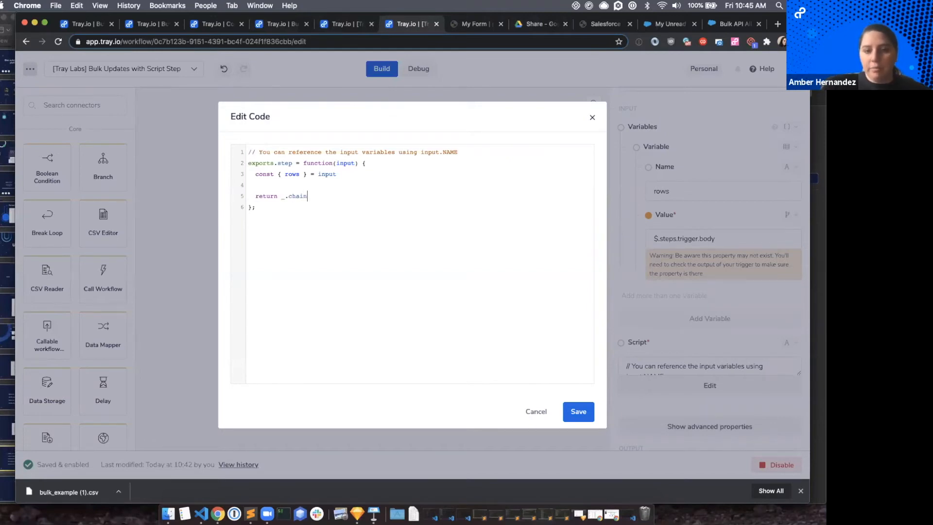
{"action": "type", "text": "()"}
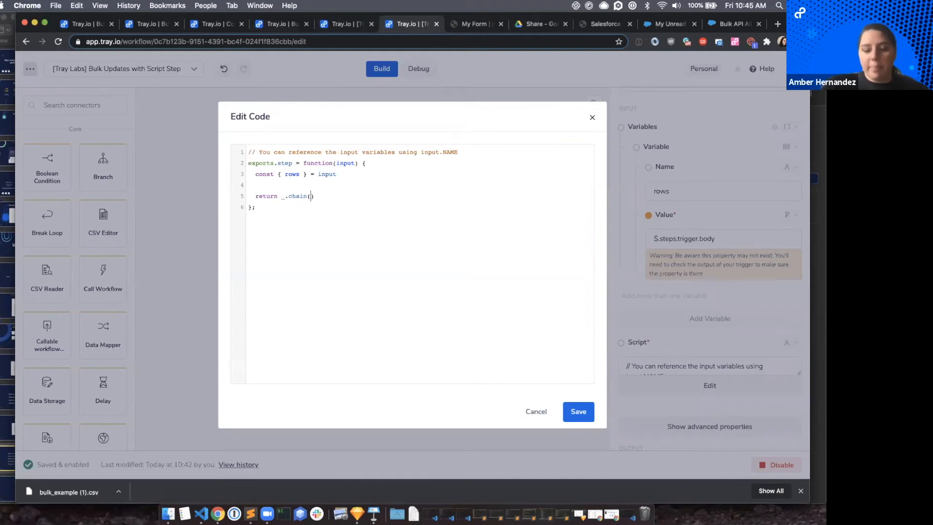
{"action": "type", "text": "rows"}
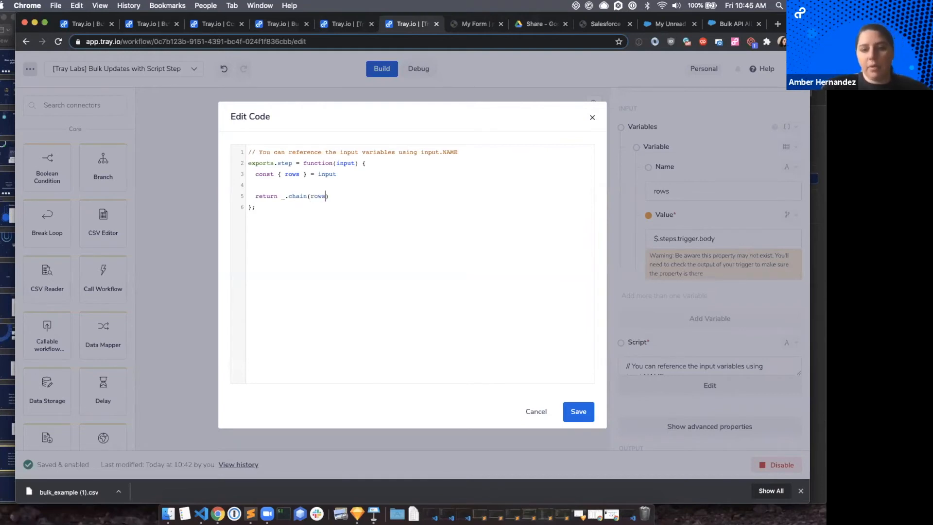
Add a .map() call on a new line below return _.chain(rows).
{"action": "left_click", "coordinate": [335, 197]}
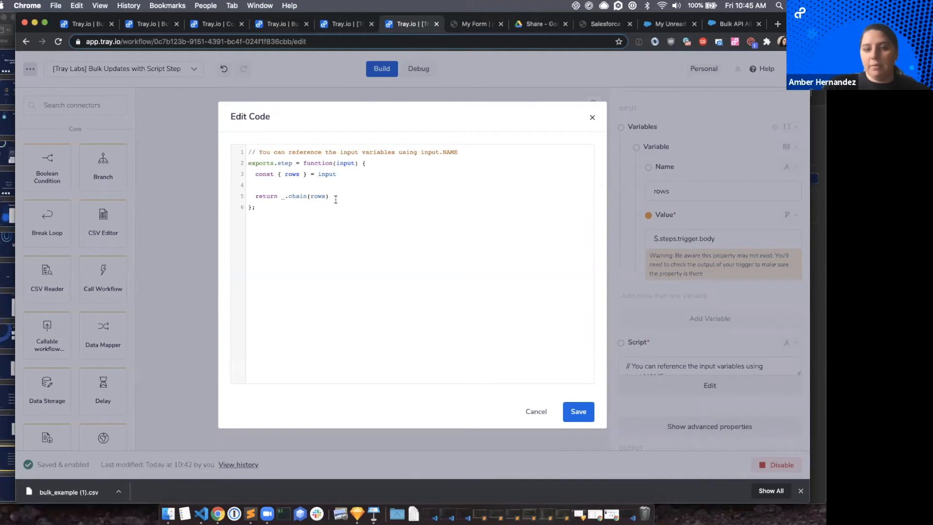
{"action": "key", "text": "Return"}
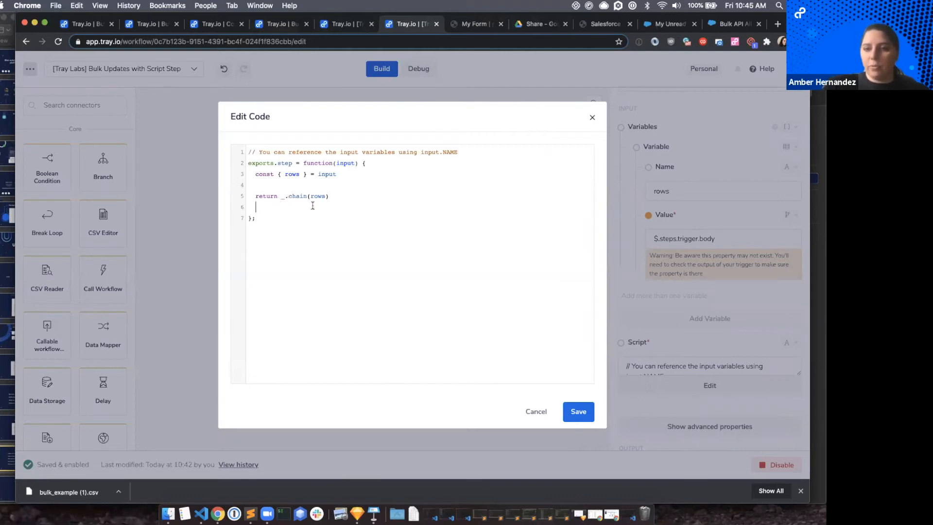
{"action": "type", "text": "."}
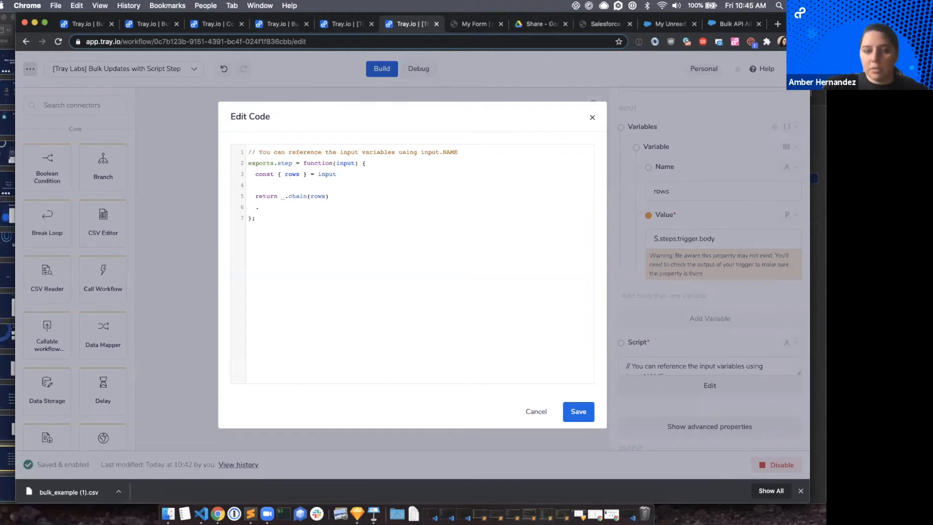
{"action": "type", "text": "map"}
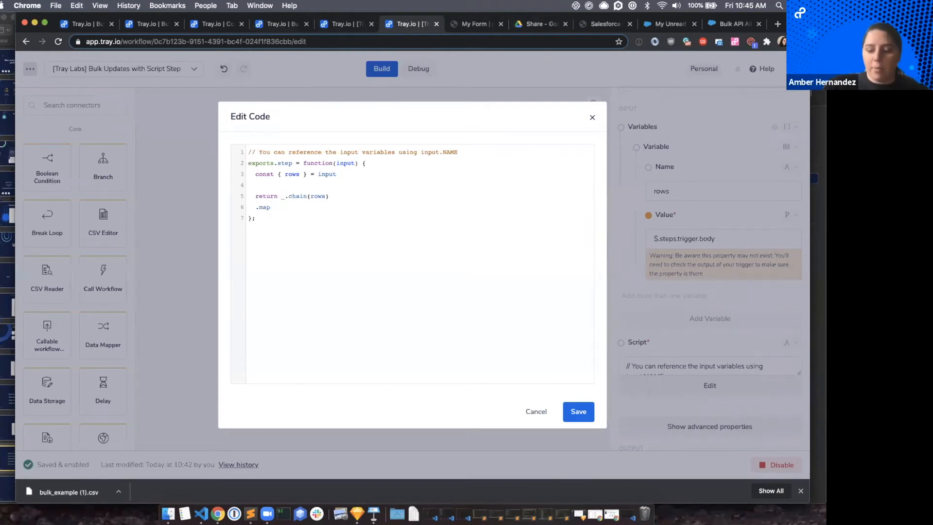
{"action": "type", "text": "()"}
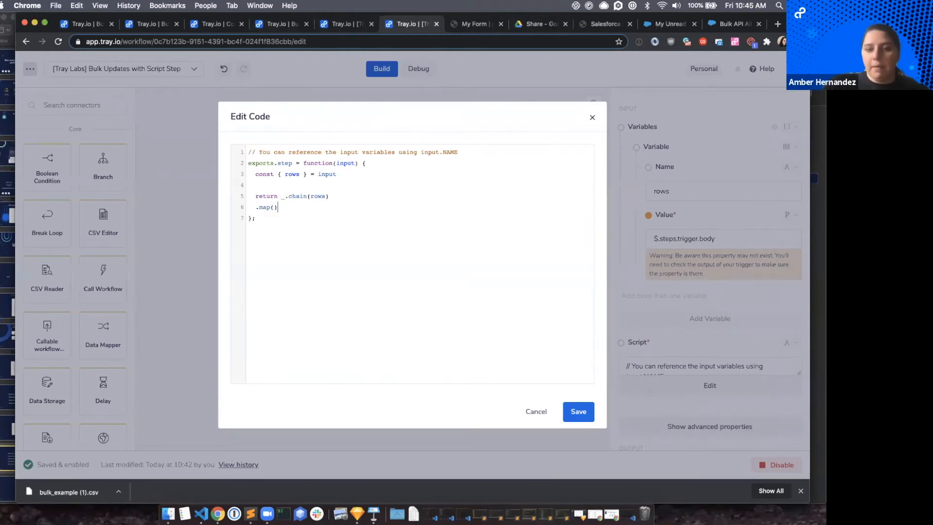
Examine the _.chain(rows) expression and the .map() call by highlighting their parts in the code.
{"action": "left_click", "coordinate": [274, 207]}
{"action": "double_click", "coordinate": [318, 196]}
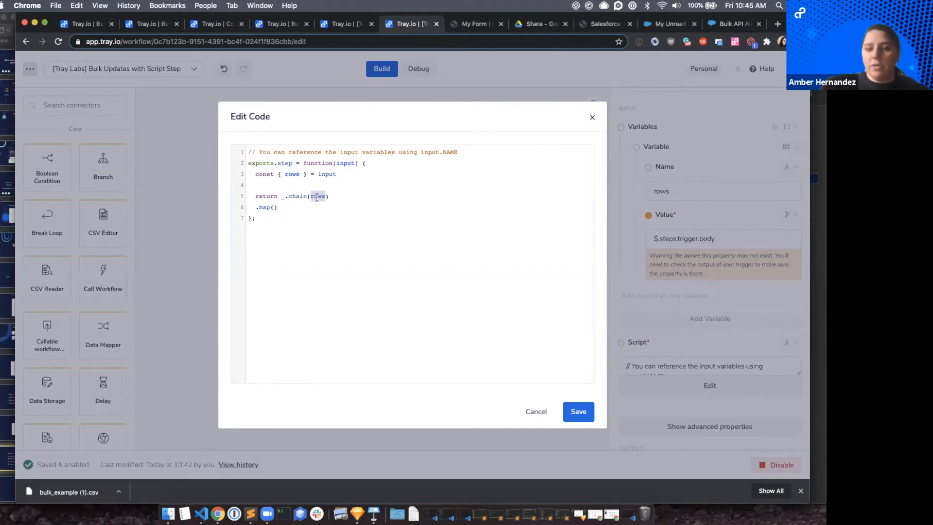
{"action": "left_click_drag", "start_coordinate": [281, 197], "coordinate": [308, 196]}
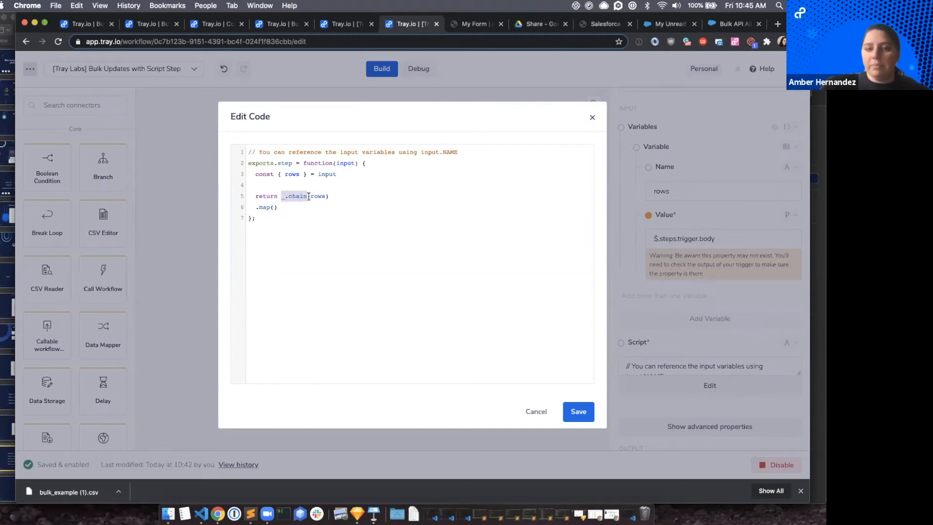
{"action": "left_click", "coordinate": [308, 196]}
{"action": "double_click", "coordinate": [297, 196]}
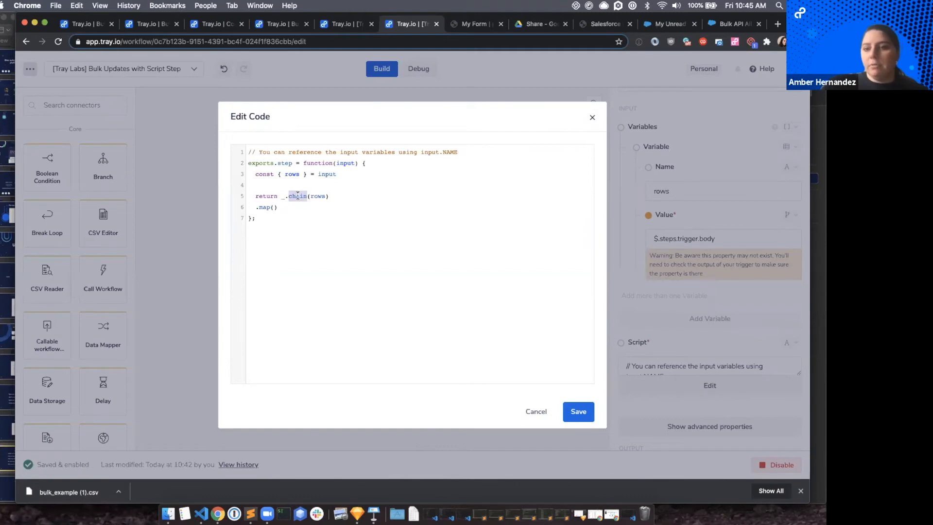
{"action": "double_click", "coordinate": [316, 197]}
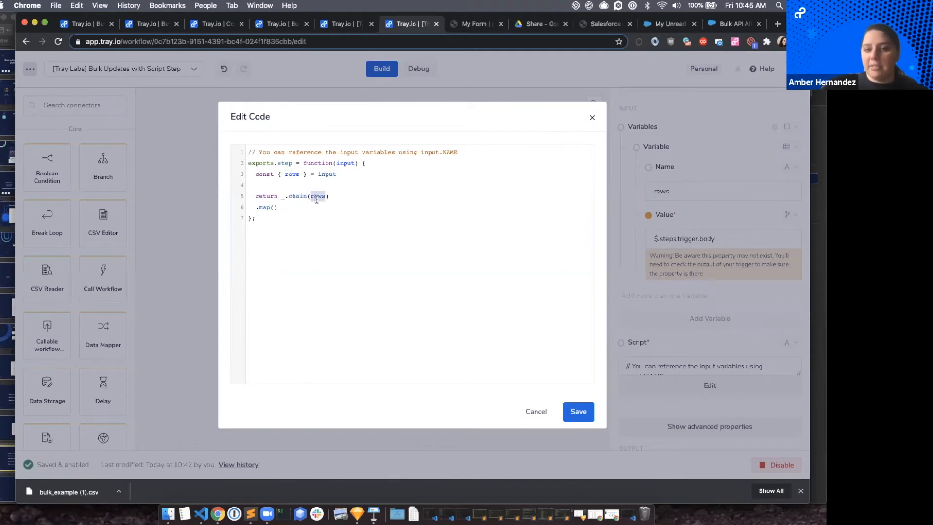
{"action": "left_click_drag", "start_coordinate": [252, 207], "coordinate": [302, 206]}
{"action": "left_click", "coordinate": [302, 205]}
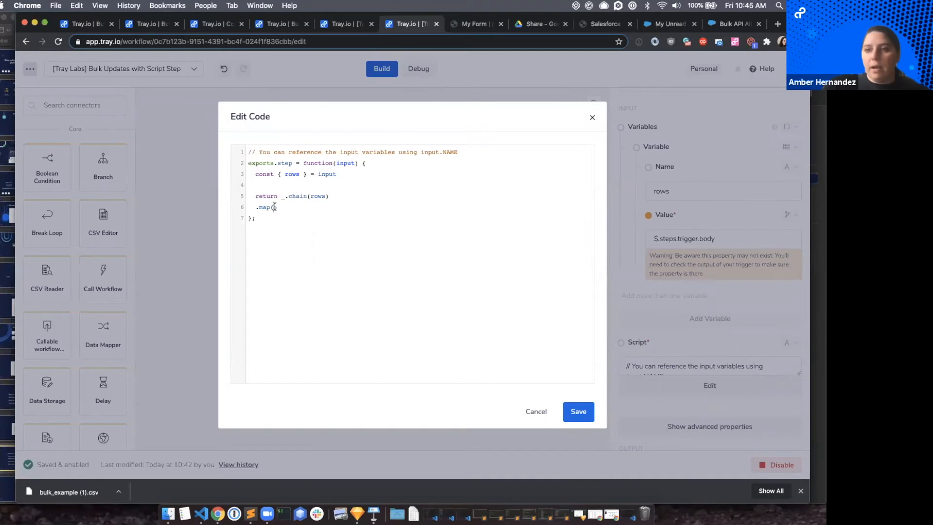
Switch to filter_validate.js in Google Drive and examine rows in _.chain(rows) and the row parameter of .map.
{"action": "left_click", "coordinate": [464, 24]}
{"action": "left_click", "coordinate": [540, 25]}
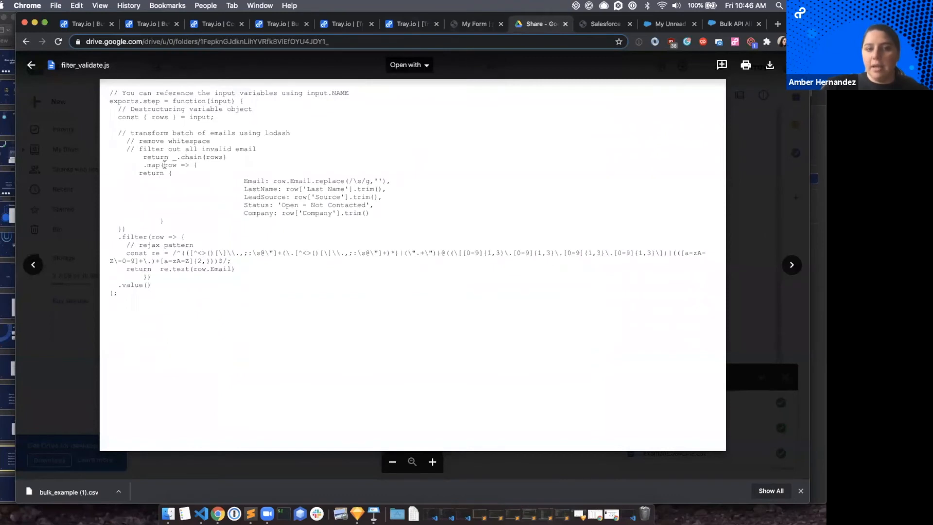
{"action": "left_click_drag", "start_coordinate": [205, 157], "coordinate": [223, 157]}
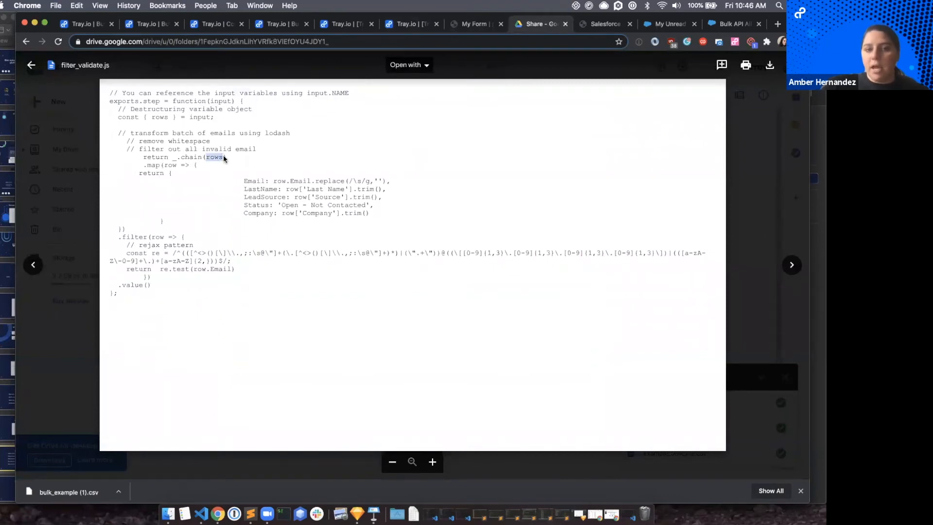
{"action": "left_click_drag", "start_coordinate": [164, 166], "coordinate": [223, 157]}
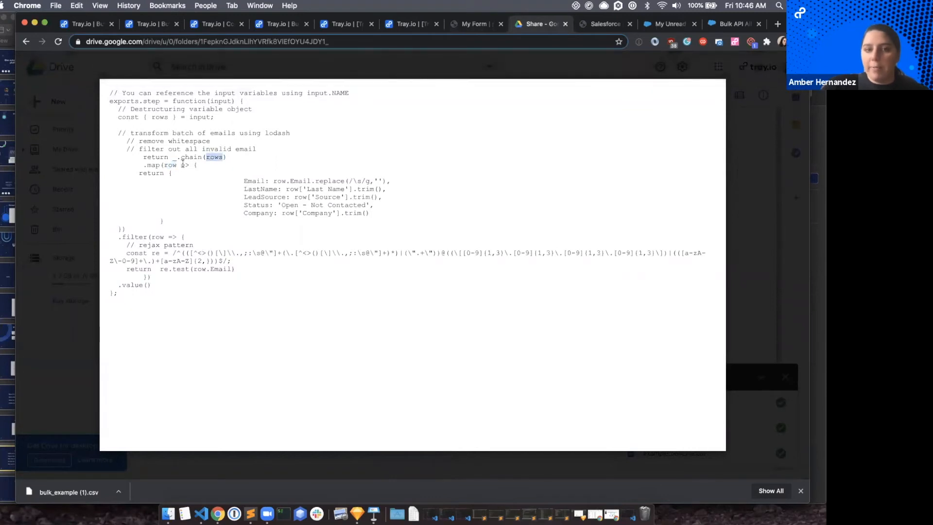
{"action": "double_click", "coordinate": [168, 166]}
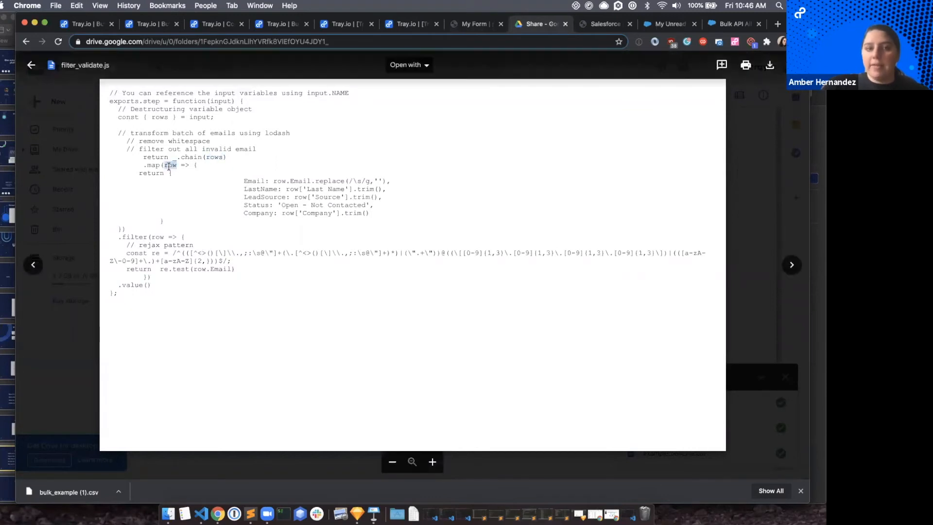
Switch back to the Tray.io Script step's code and enter row => inside the .map() parentheses.
{"action": "left_click", "coordinate": [414, 29]}
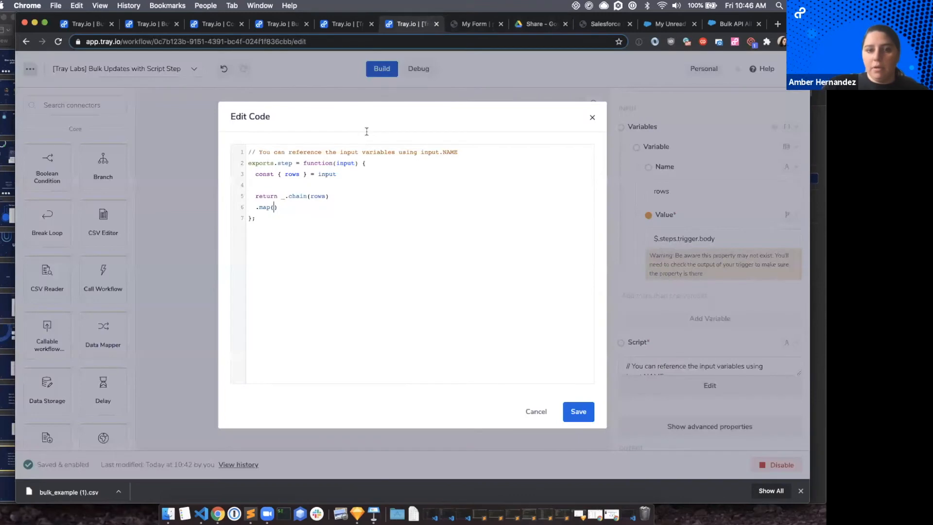
{"action": "type", "text": "row"}
{"action": "double_click", "coordinate": [320, 194]}
{"action": "double_click", "coordinate": [277, 207]}
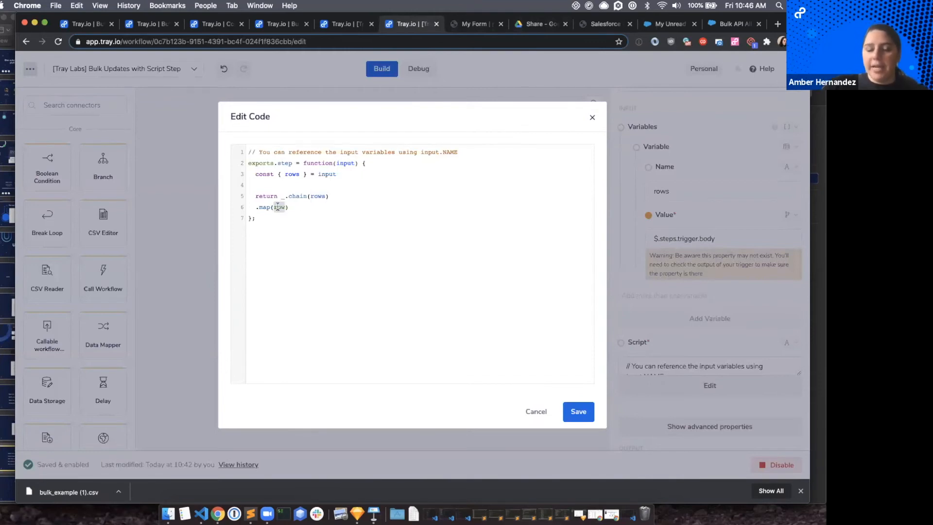
{"action": "key", "text": "Right"}
{"action": "type", "text": ","}
{"action": "key", "text": "BackSpace"}
{"action": "key", "text": "BackSpace"}
{"action": "type", "text": "="}
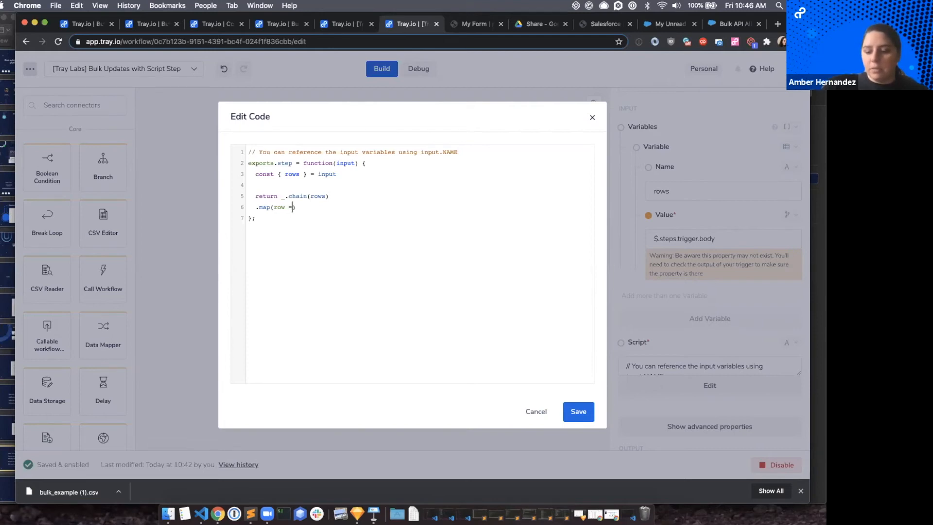
{"action": "type", "text": ">"}
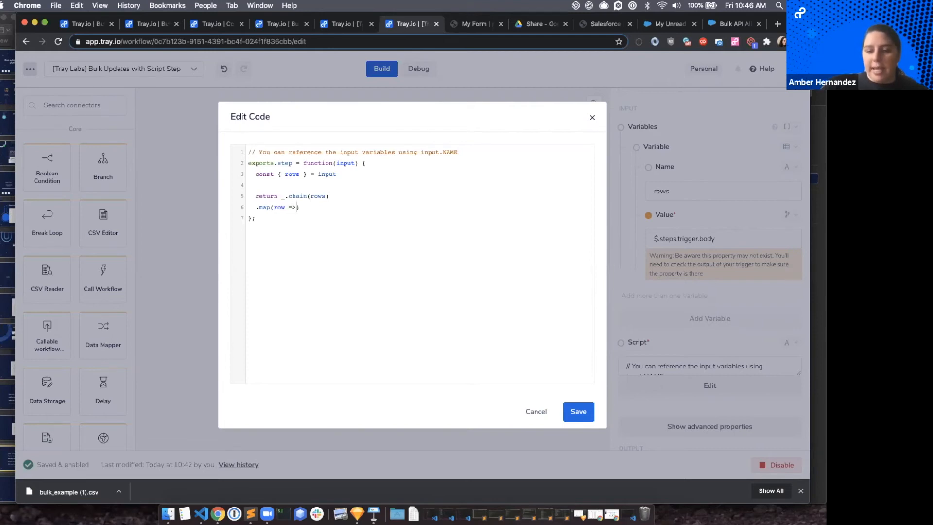
Add curly braces after row => and open blank lines between them for the function body.
{"action": "double_click", "coordinate": [280, 207]}
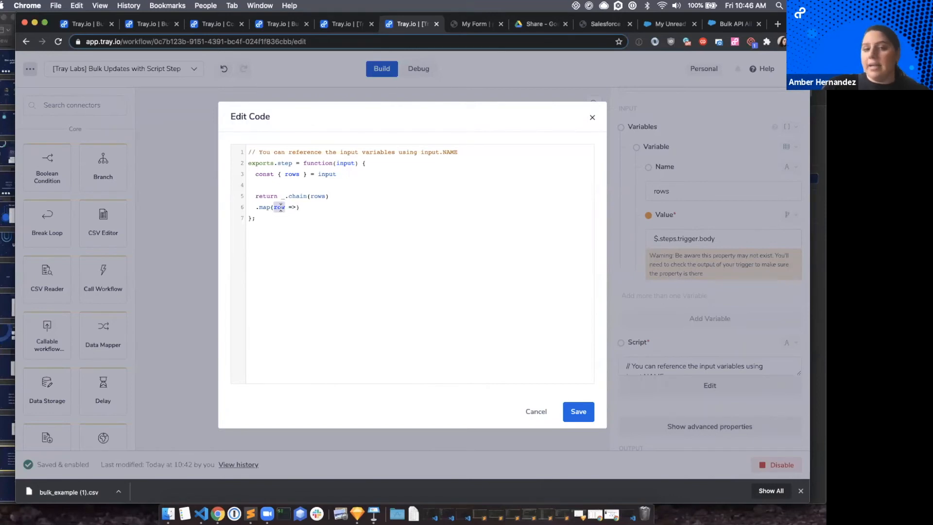
{"action": "left_click", "coordinate": [296, 207]}
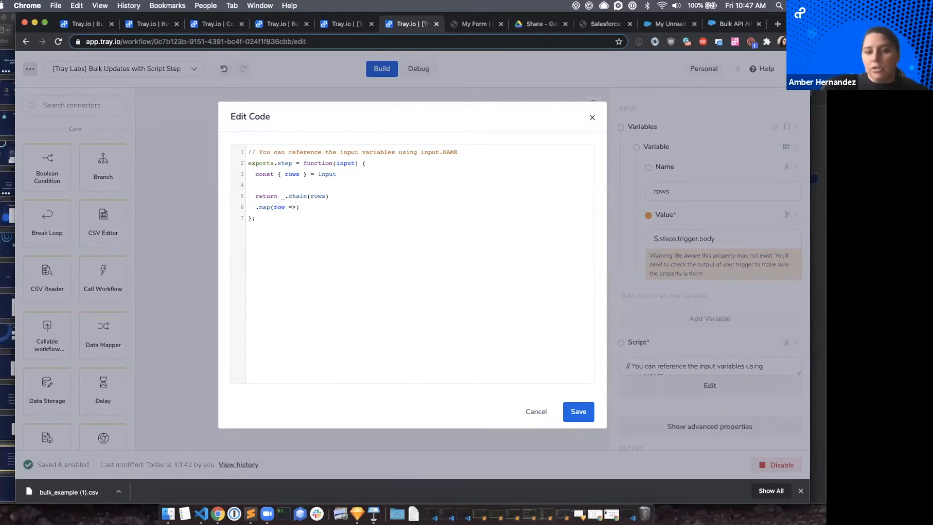
{"action": "type", "text": "{}"}
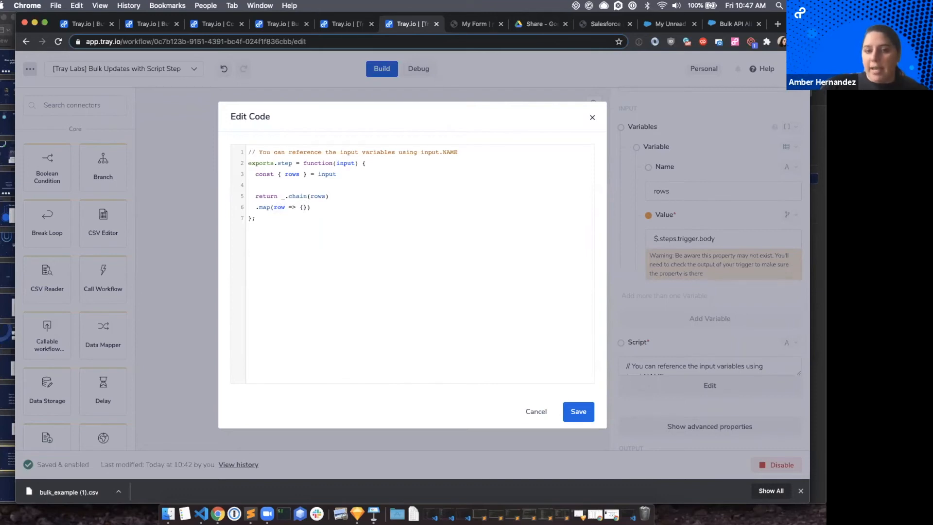
{"action": "key", "text": "Return"}
{"action": "key", "text": "Return"}
{"action": "key", "text": "Return"}
Add an indented return statement with an empty multi-line object inside the .map callback.
{"action": "left_click", "coordinate": [267, 218]}
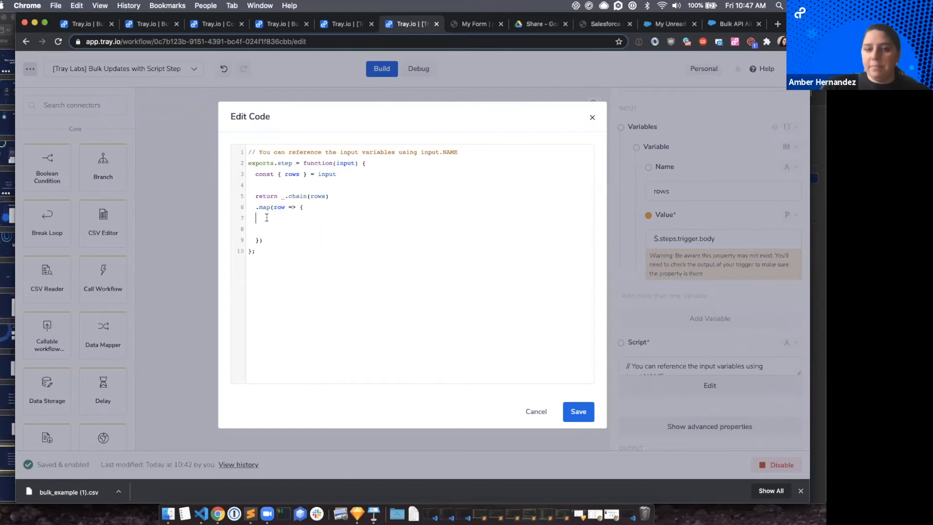
{"action": "key", "text": "Tab"}
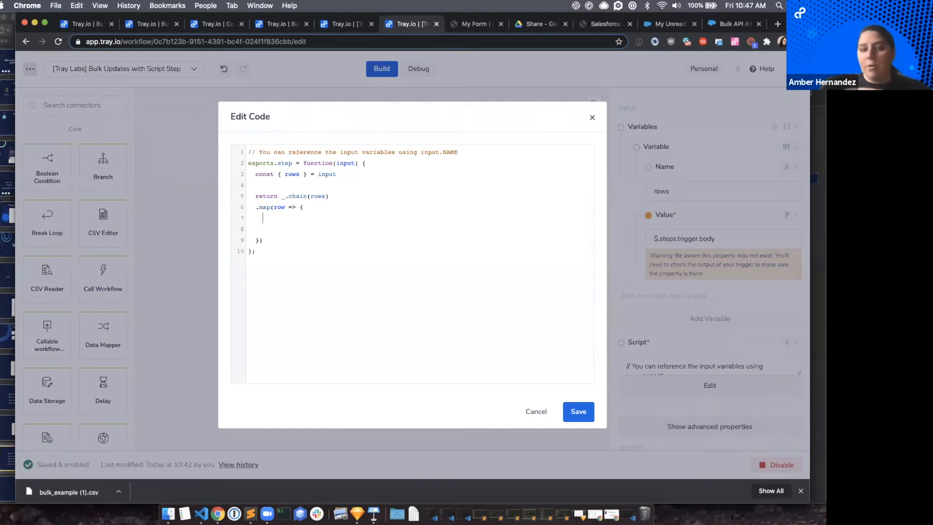
{"action": "type", "text": "return {"}
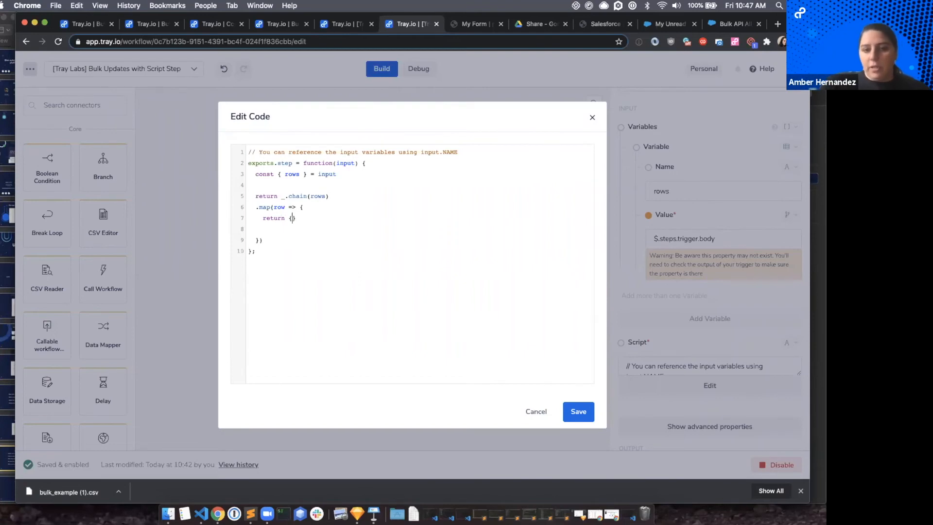
{"action": "key", "text": "Return"}
{"action": "key", "text": "Return"}
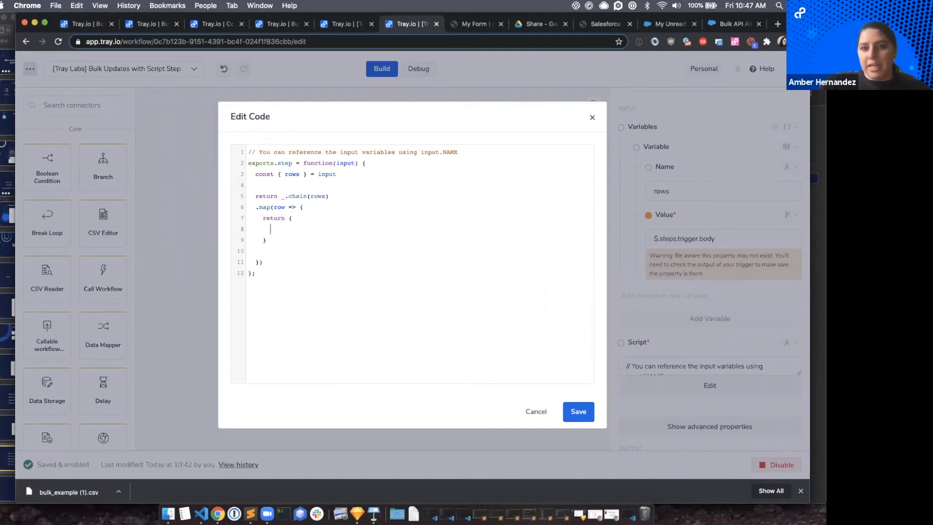
After checking filter_validate.js in Google Drive, add the keys Email: and LastName: to the returned object in the Tray.io script.
{"action": "left_click", "coordinate": [543, 24]}
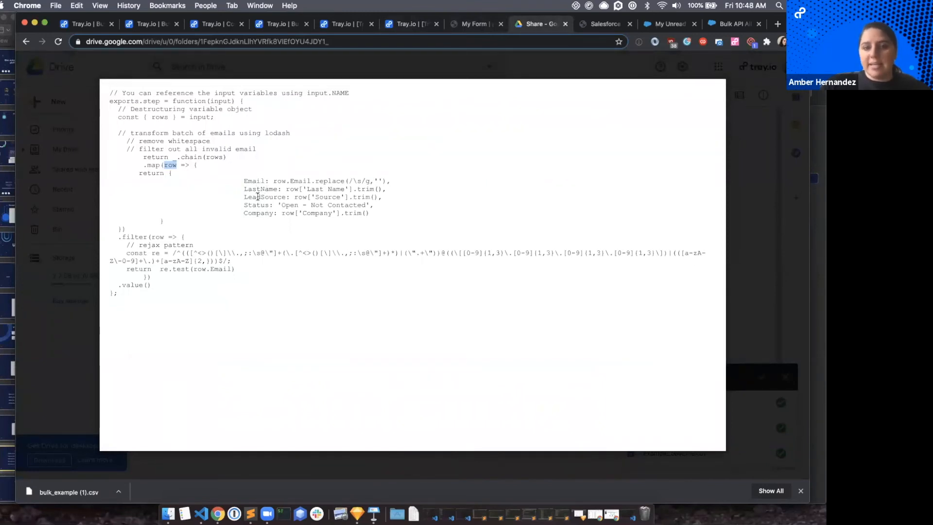
{"action": "left_click", "coordinate": [406, 24]}
{"action": "type", "text": "Email:"}
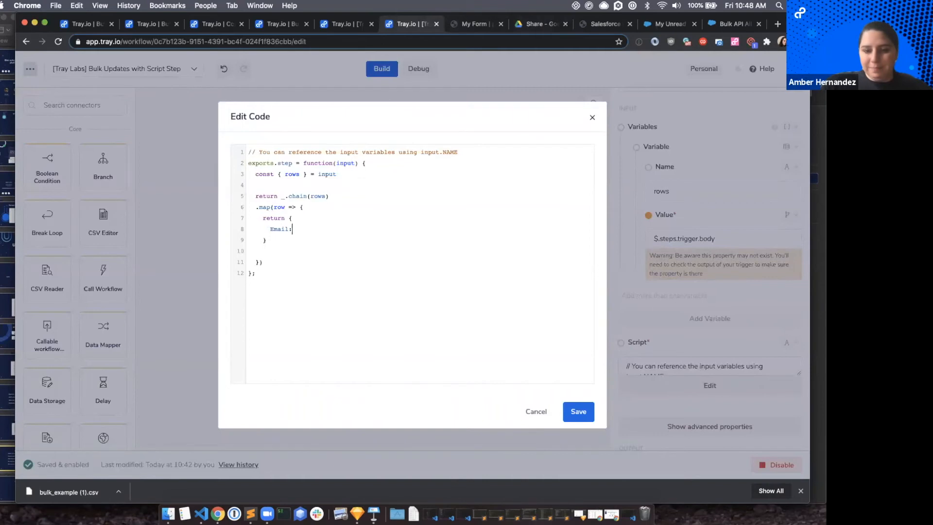
{"action": "key", "text": "Return"}
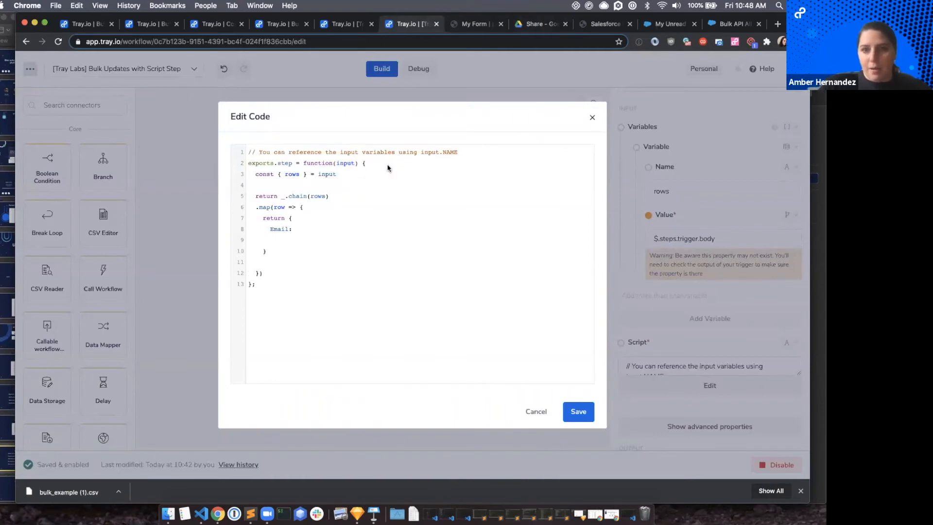
{"action": "type", "text": "LastName:"}
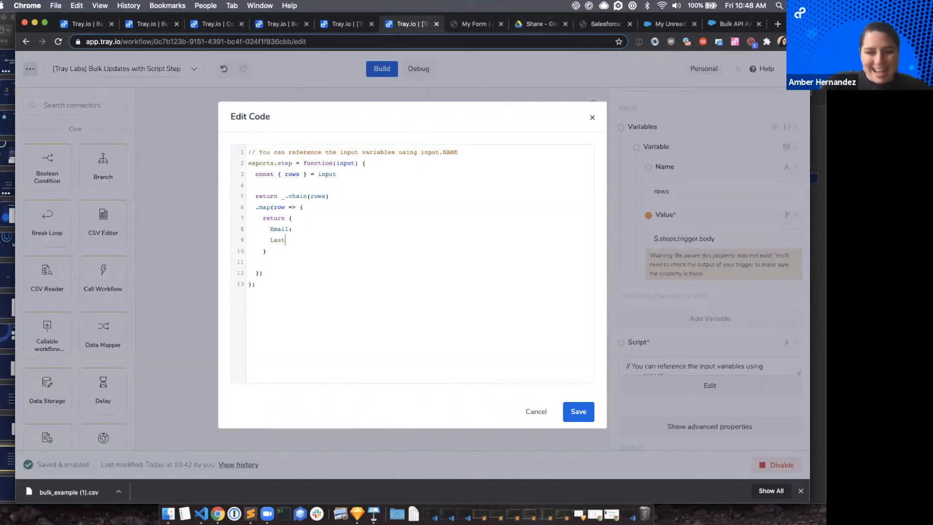
Copy LeadSource from filter_validate.js in Google Drive and add it as a key below LastName: in the Tray.io script.
{"action": "left_click", "coordinate": [596, 24]}
{"action": "left_click", "coordinate": [542, 25]}
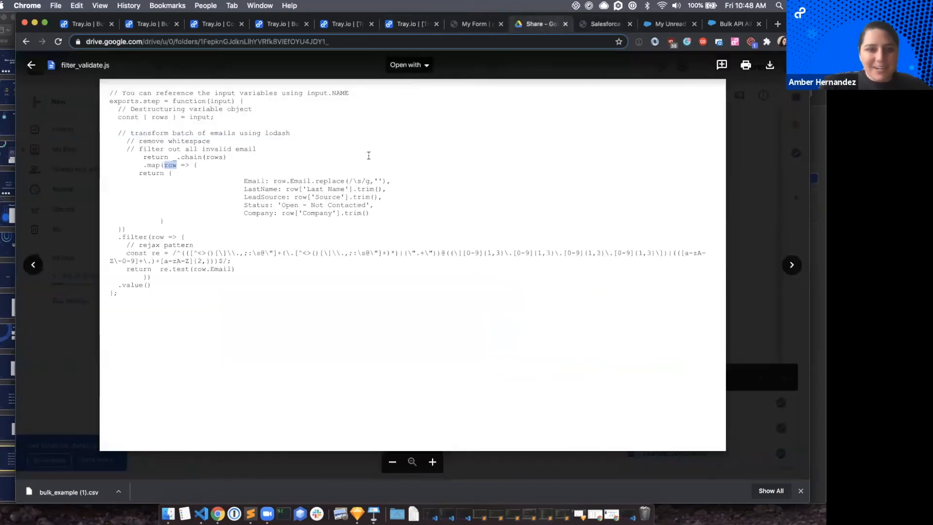
{"action": "double_click", "coordinate": [265, 196]}
{"action": "key", "text": "super+c"}
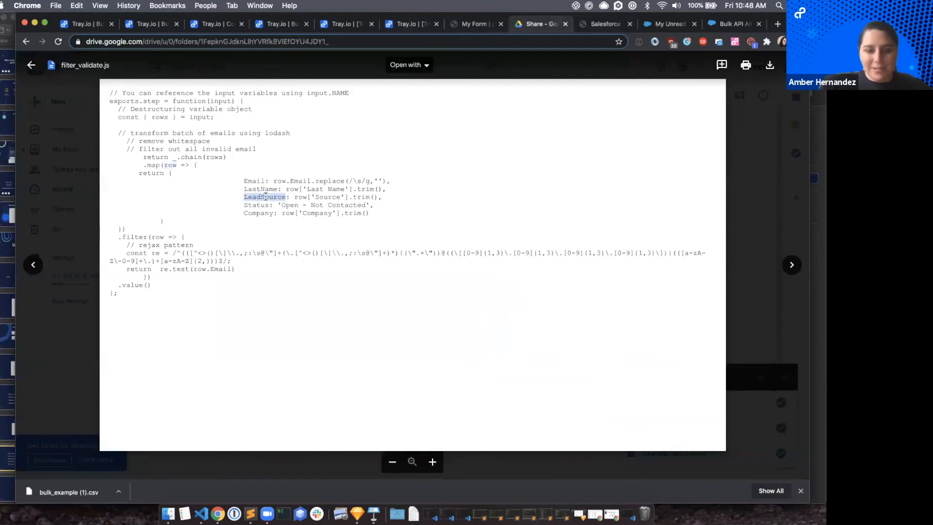
{"action": "left_click", "coordinate": [401, 27]}
{"action": "key", "text": "Return"}
{"action": "key", "text": "super+v"}
{"action": "type", "text": ":"}
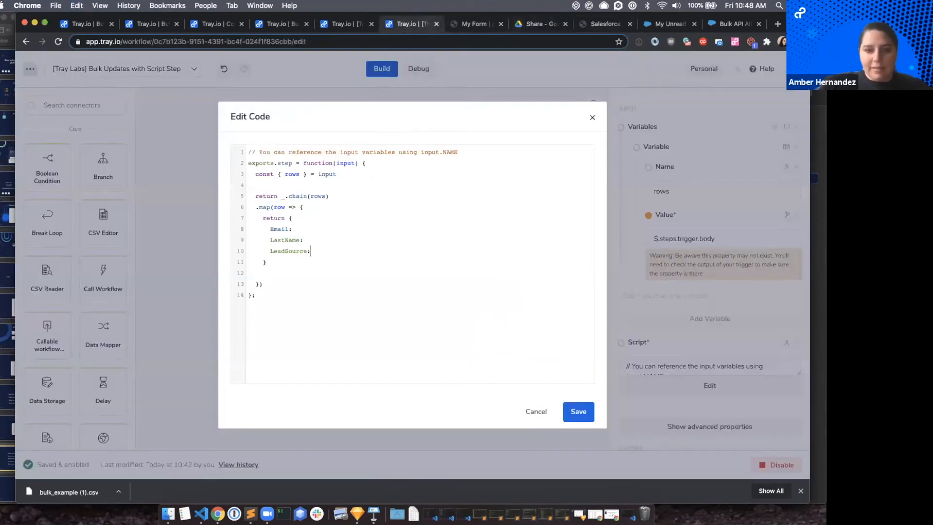
Move the Google Drive tab beside the Tray.io script tab and copy the Status key name from filter_validate.js.
{"action": "left_click", "coordinate": [481, 24]}
{"action": "left_click", "coordinate": [534, 24]}
{"action": "left_click_drag", "start_coordinate": [467, 27], "coordinate": [467, 27]}
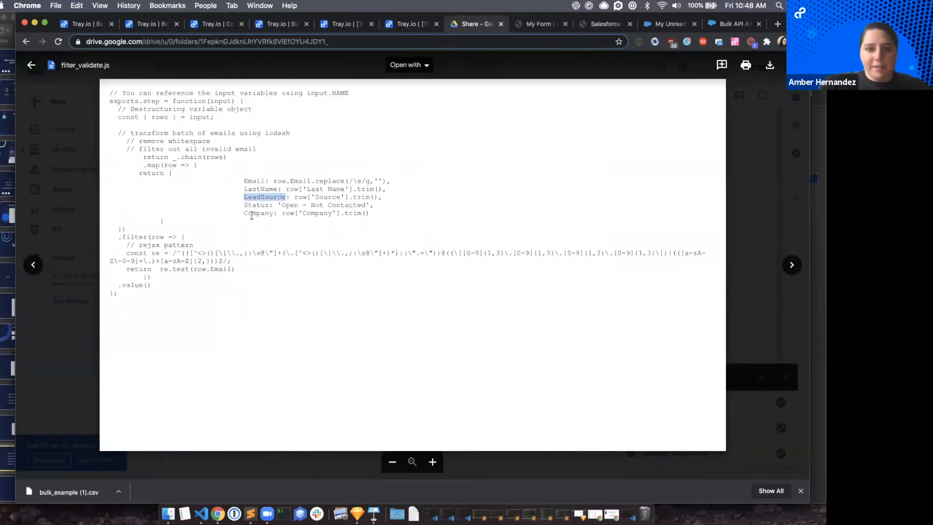
{"action": "double_click", "coordinate": [256, 204]}
{"action": "key", "text": "super+c"}
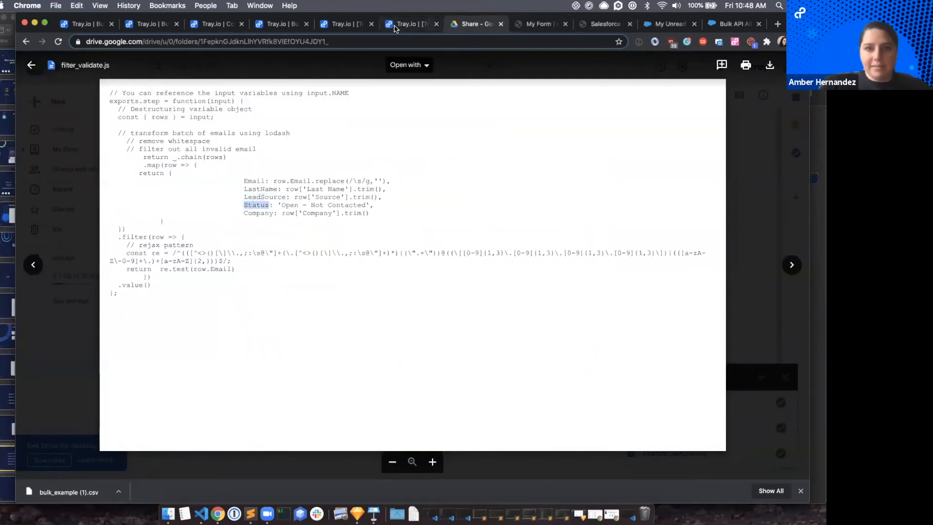
Switch back to the Tray.io script and add the keys Status: and Company: below LeadSource: in the returned object.
{"action": "left_click", "coordinate": [396, 25]}
{"action": "key", "text": "Return"}
{"action": "key", "text": "super+v"}
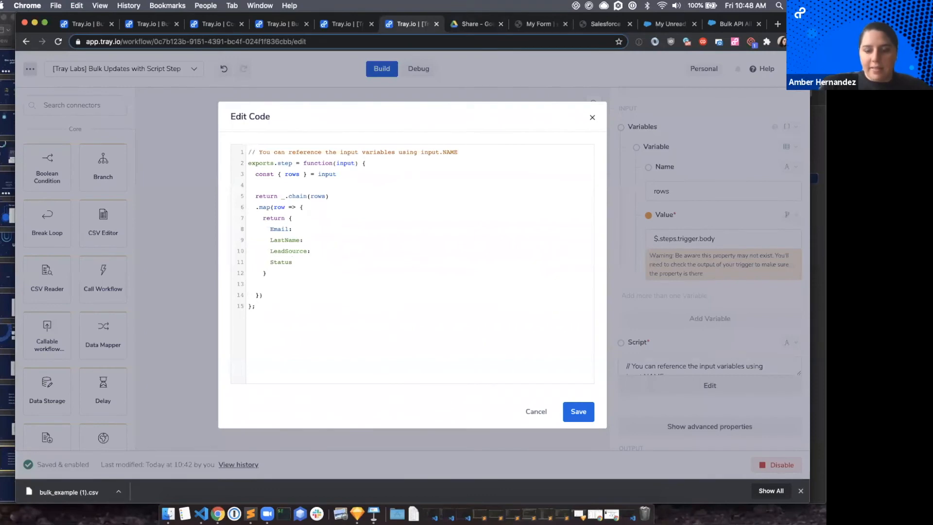
{"action": "type", "text": ":"}
{"action": "key", "text": "Return"}
{"action": "type", "text": "Compan"}
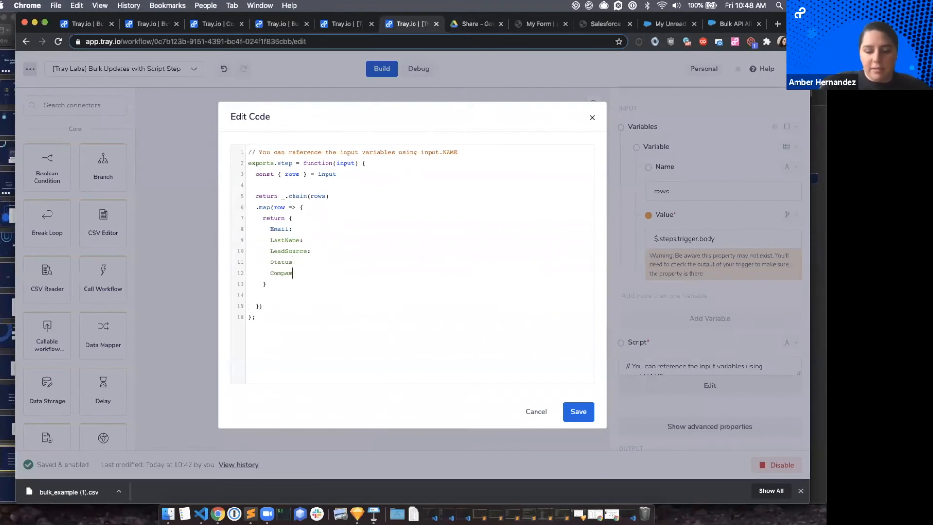
{"action": "type", "text": "y:"}
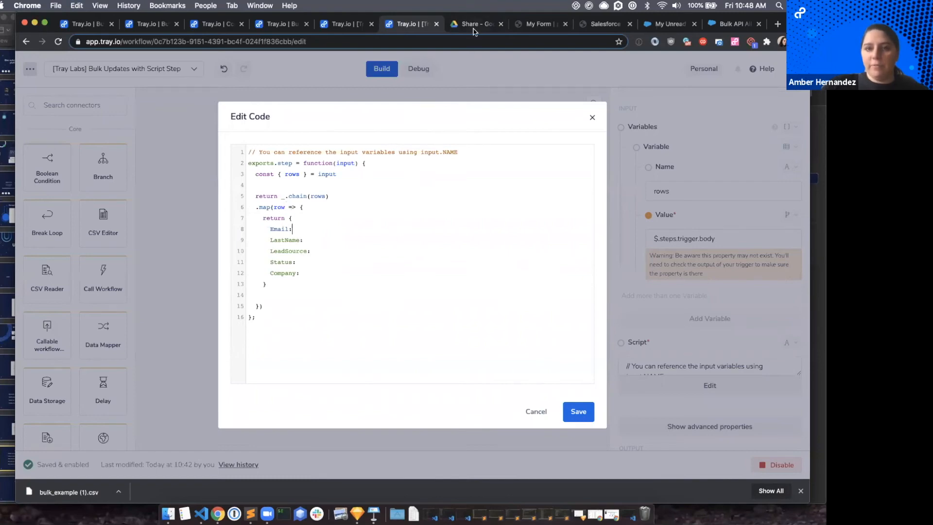
Switch to Google Drive, close filter_validate.js and open bulk_example.csv to examine its column headers.
{"action": "left_click", "coordinate": [476, 25]}
{"action": "left_click", "coordinate": [92, 164]}
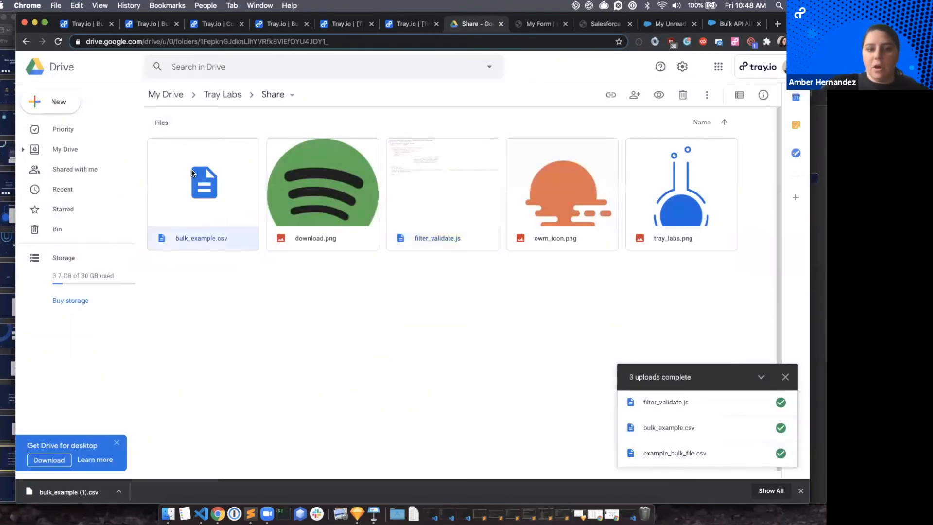
{"action": "double_click", "coordinate": [192, 172]}
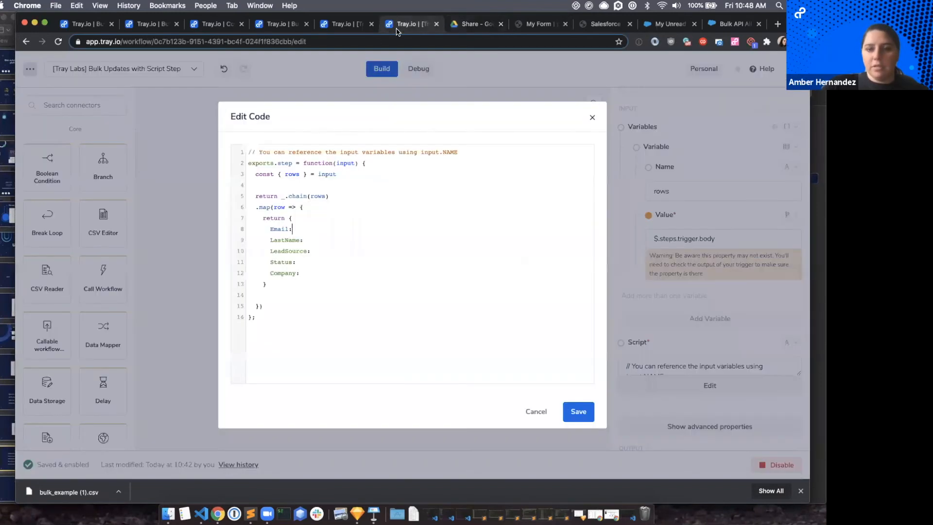
Switch back to the Tray.io script and set the returned object's Email key to row['Email'].
{"action": "left_click", "coordinate": [397, 29]}
{"action": "double_click", "coordinate": [279, 207]}
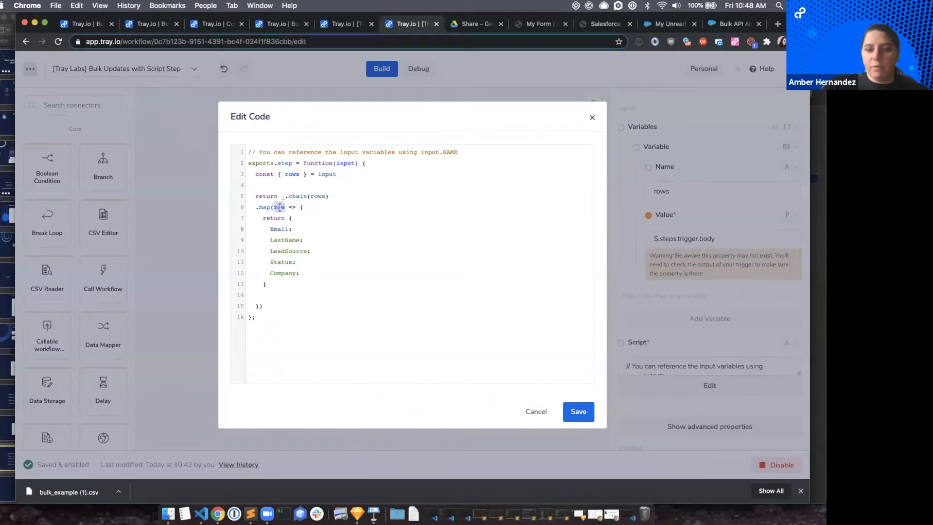
{"action": "left_click", "coordinate": [297, 229]}
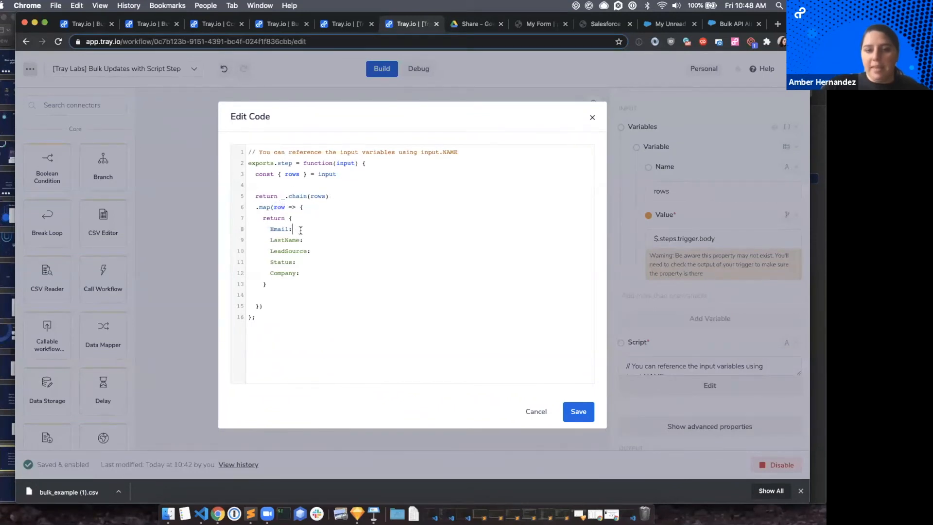
{"action": "type", "text": "row"}
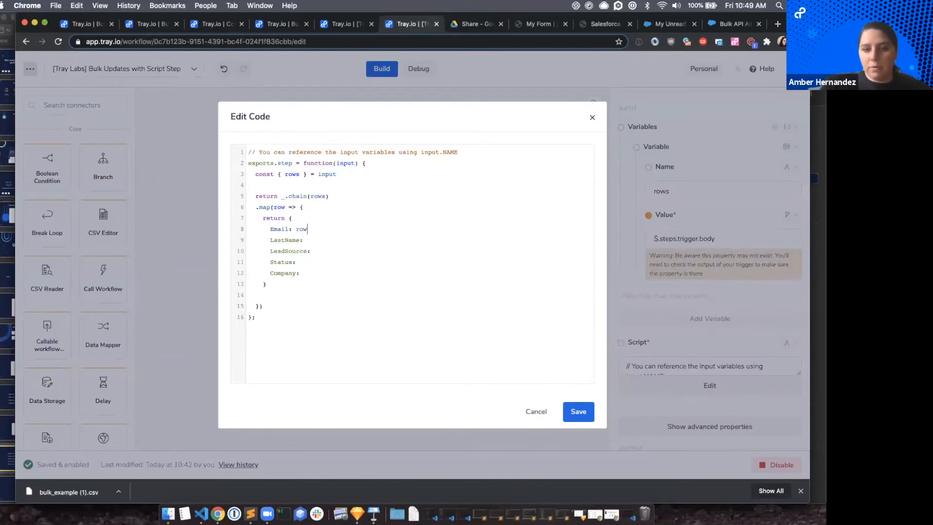
{"action": "type", "text": "."}
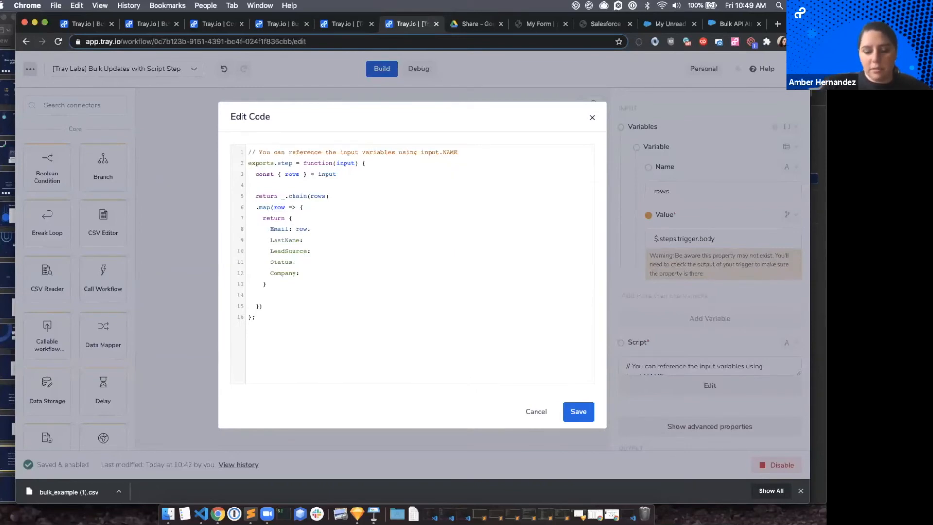
{"action": "key", "text": "BackSpace"}
{"action": "type", "text": "["}
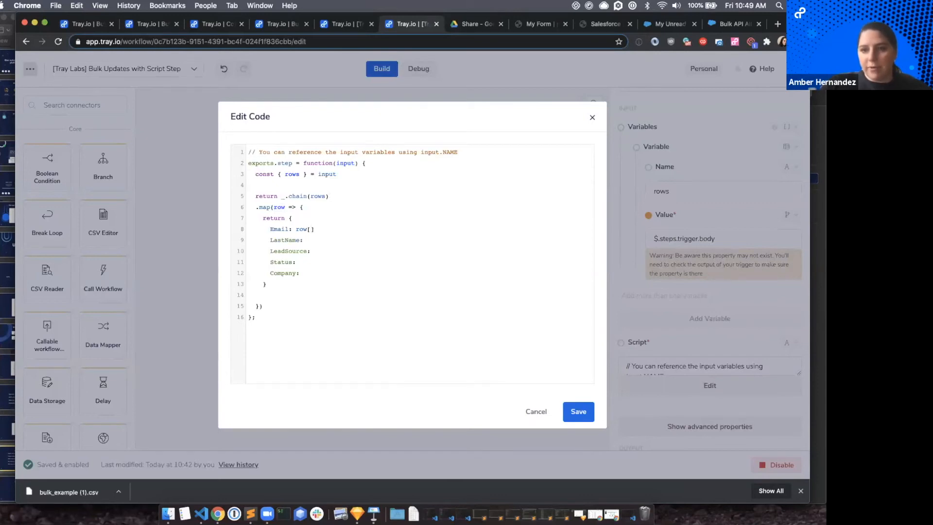
{"action": "type", "text": "'"}
{"action": "key", "text": "Left"}
{"action": "type", "text": "Email"}
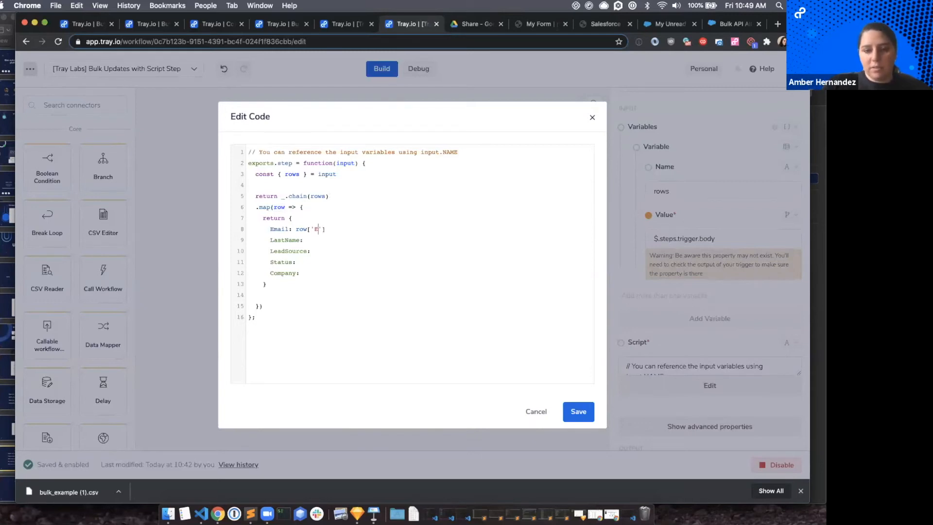
Switch to Google Drive, close bulk_example.csv and open filter_validate.js to examine the replace call on the Email value.
{"action": "double_click", "coordinate": [302, 229]}
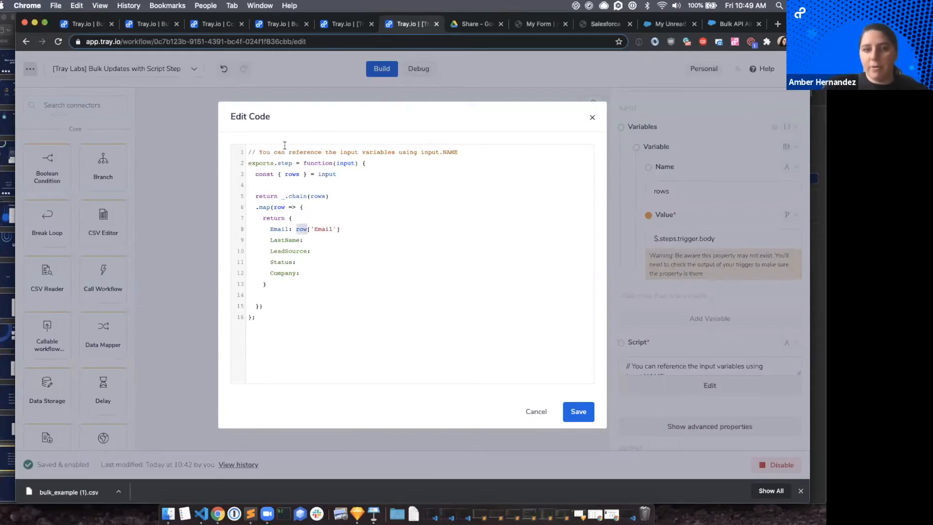
{"action": "left_click", "coordinate": [336, 229]}
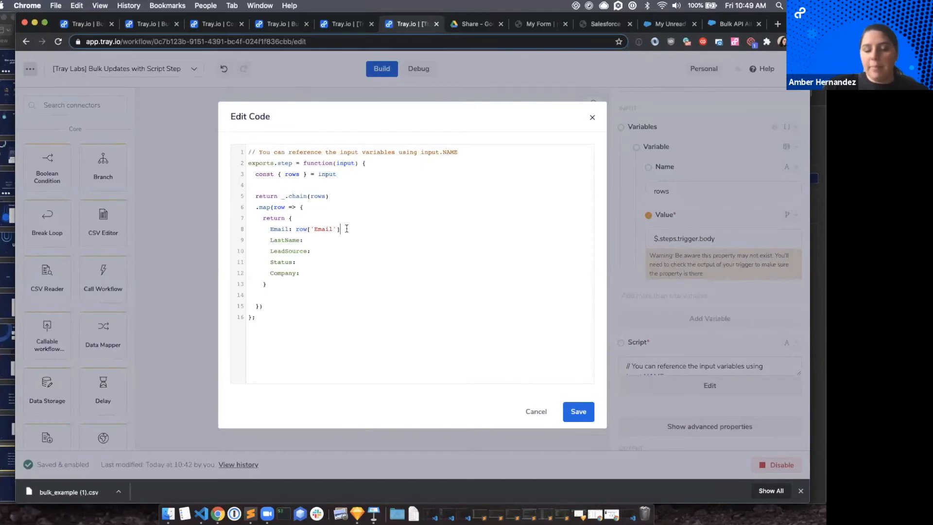
{"action": "left_click", "coordinate": [460, 24]}
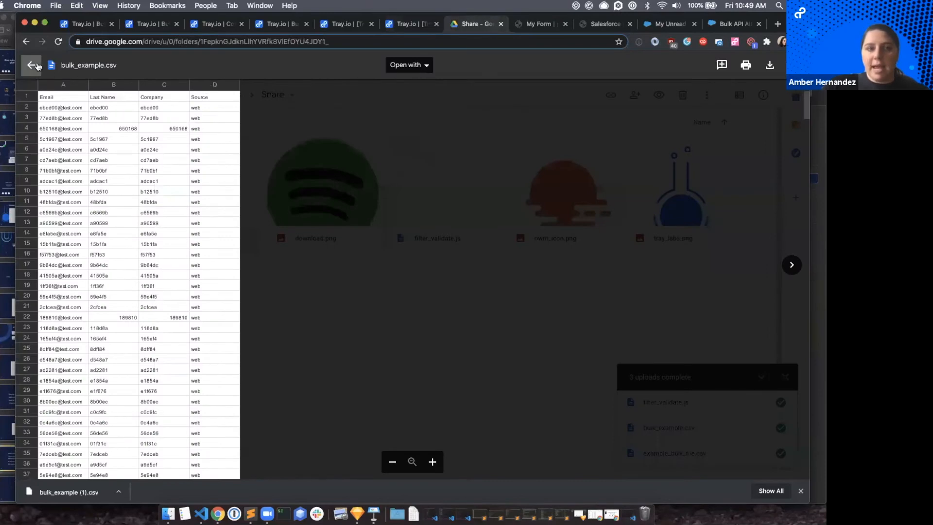
{"action": "left_click", "coordinate": [414, 148]}
{"action": "double_click", "coordinate": [427, 153]}
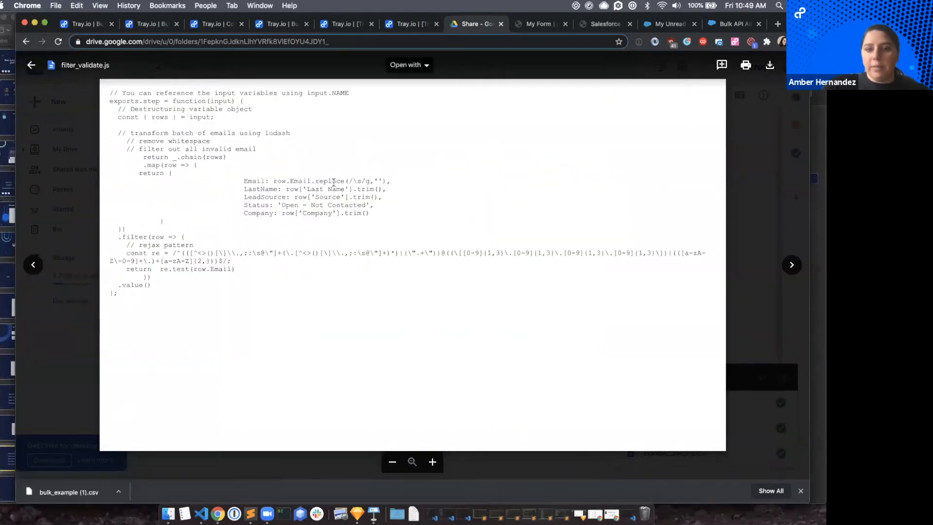
{"action": "left_click_drag", "start_coordinate": [313, 181], "coordinate": [386, 181]}
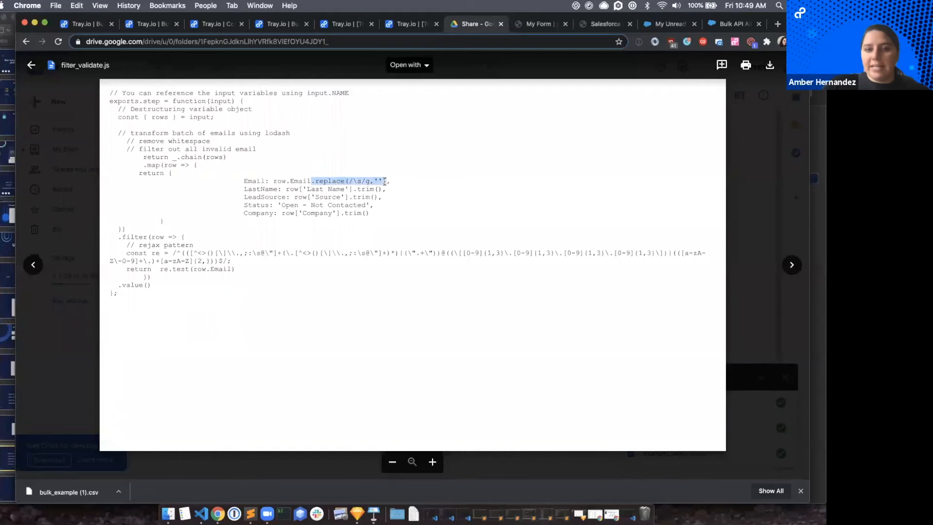
{"action": "left_click", "coordinate": [410, 206]}
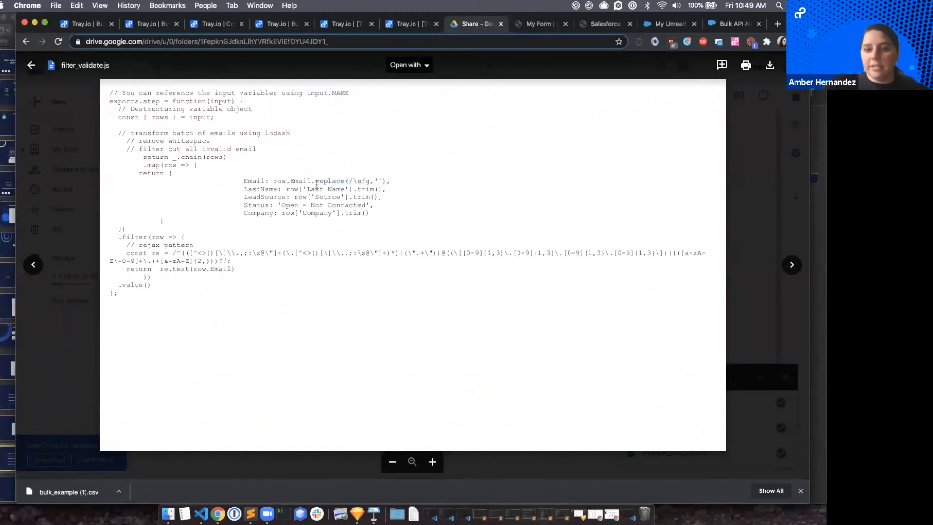
Switch back to the Tray.io script and append .replace() to the Email value row['Email'].
{"action": "left_click", "coordinate": [410, 24]}
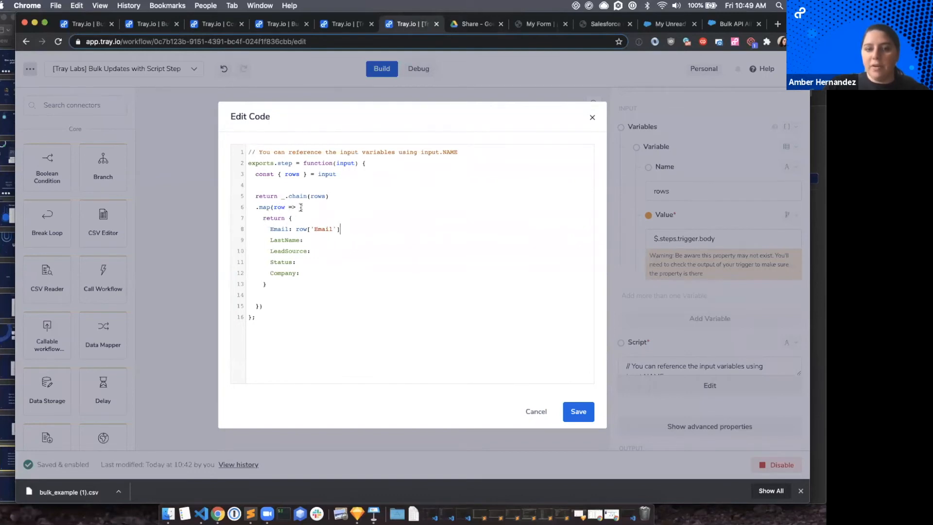
{"action": "left_click", "coordinate": [343, 226]}
{"action": "type", "text": "."}
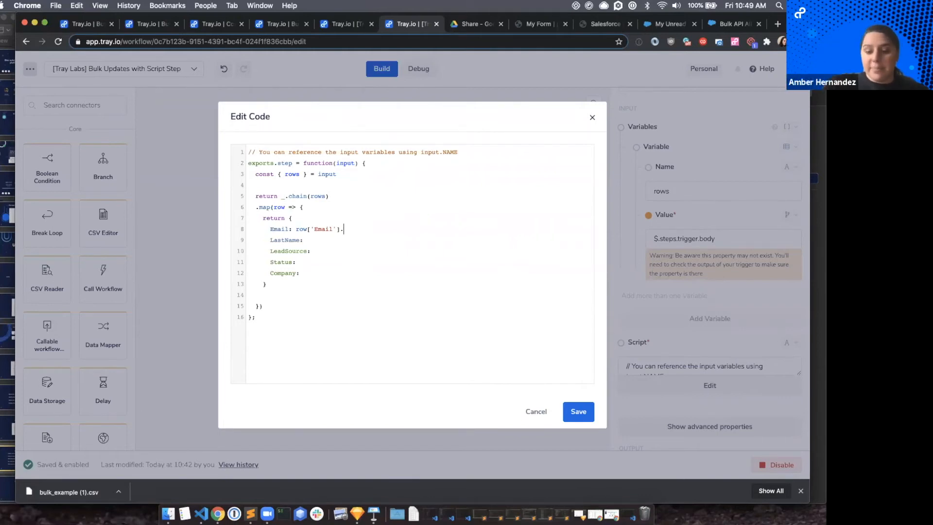
{"action": "type", "text": "replace"}
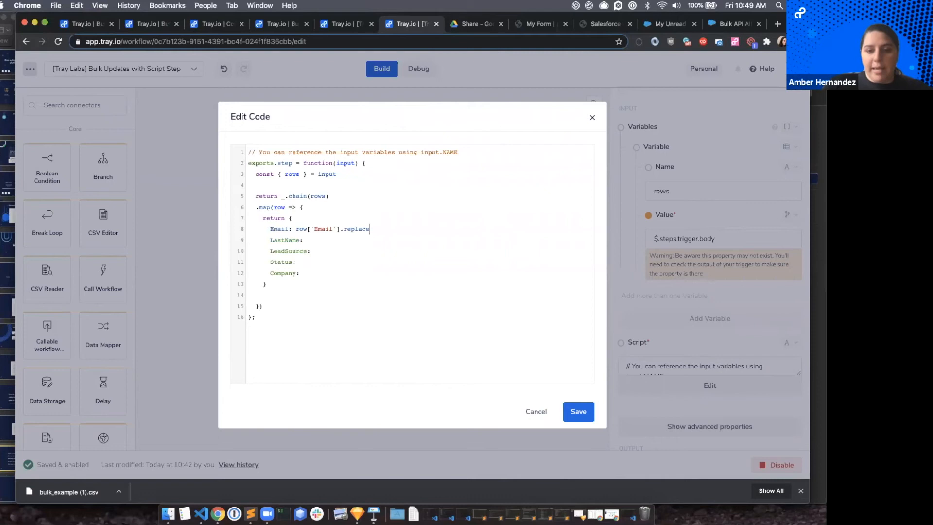
{"action": "type", "text": "()"}
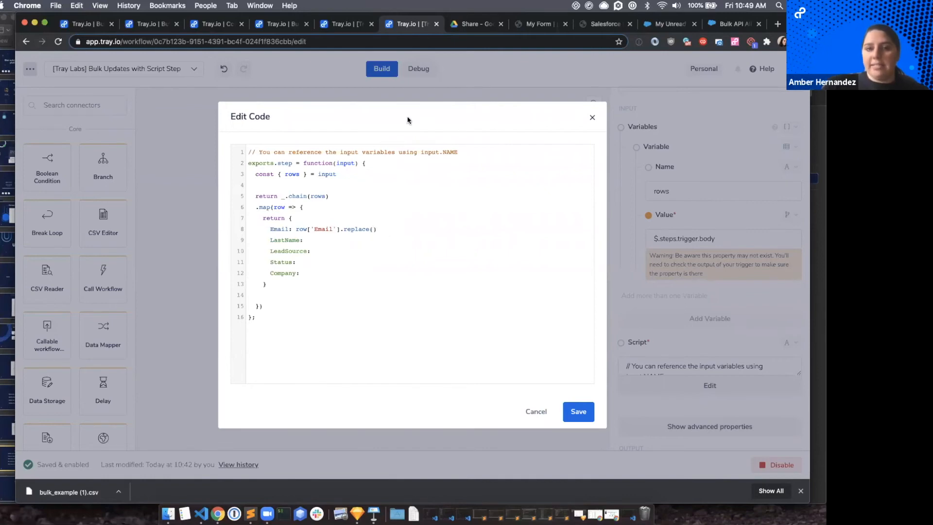
Copy the arguments /\s/g,'' from filter_validate.js in Google Drive into the Email replace call in the Tray.io script, ending the line with a comma.
{"action": "left_click", "coordinate": [464, 25]}
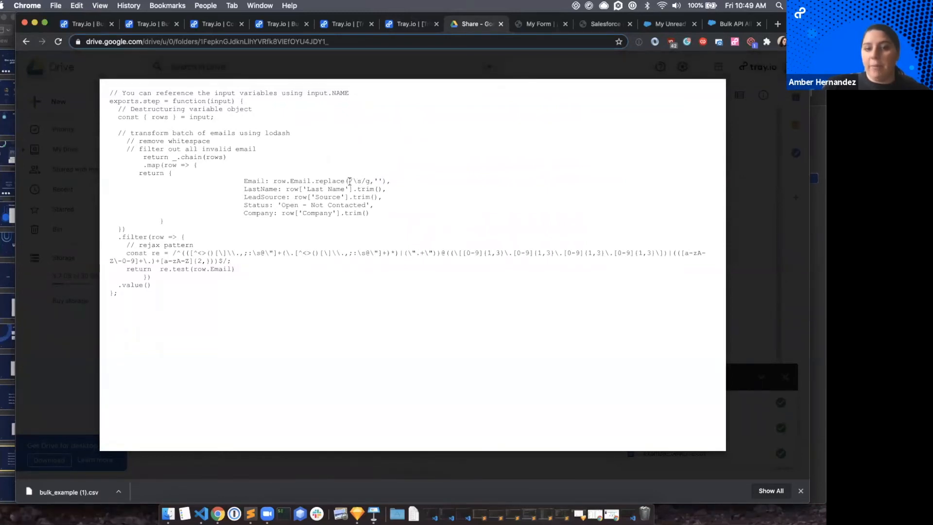
{"action": "left_click_drag", "start_coordinate": [348, 181], "coordinate": [384, 180]}
{"action": "key", "text": "super+c"}
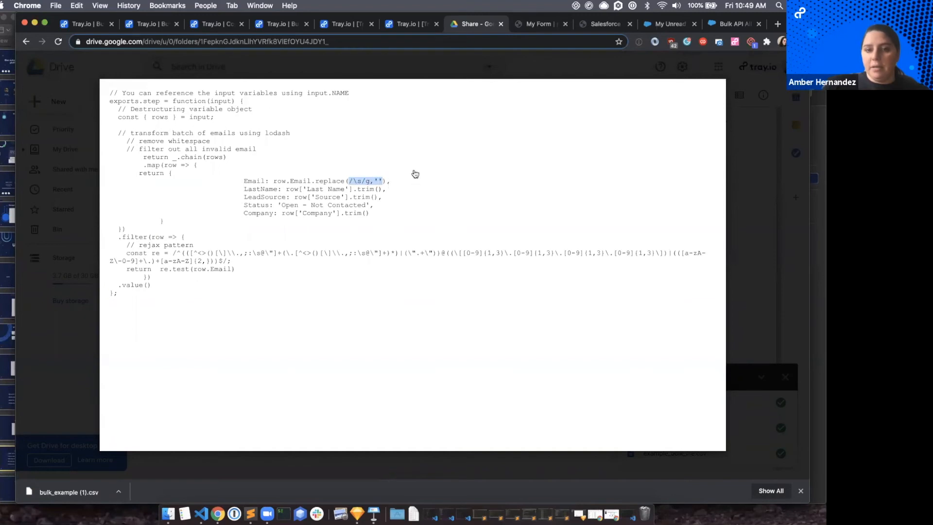
{"action": "left_click", "coordinate": [406, 27]}
{"action": "type", "text": "("}
{"action": "key", "text": "super+v"}
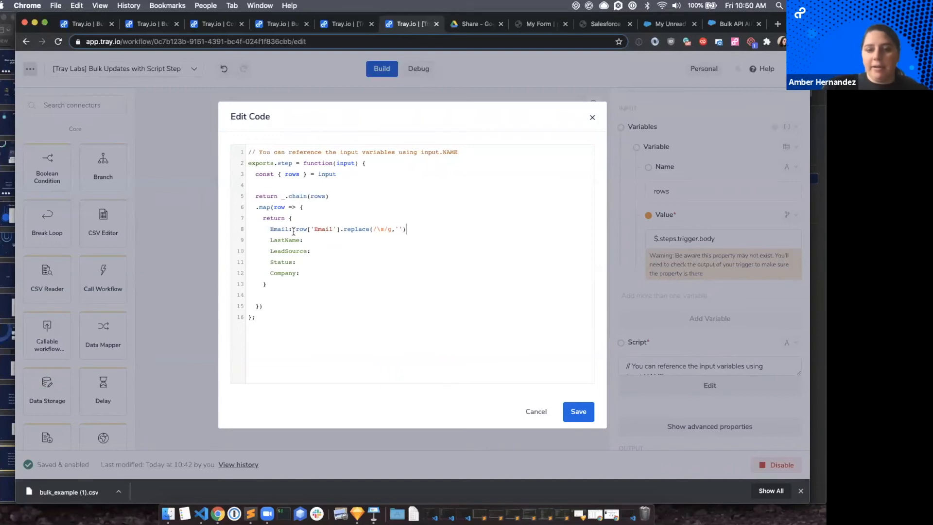
{"action": "type", "text": ","}
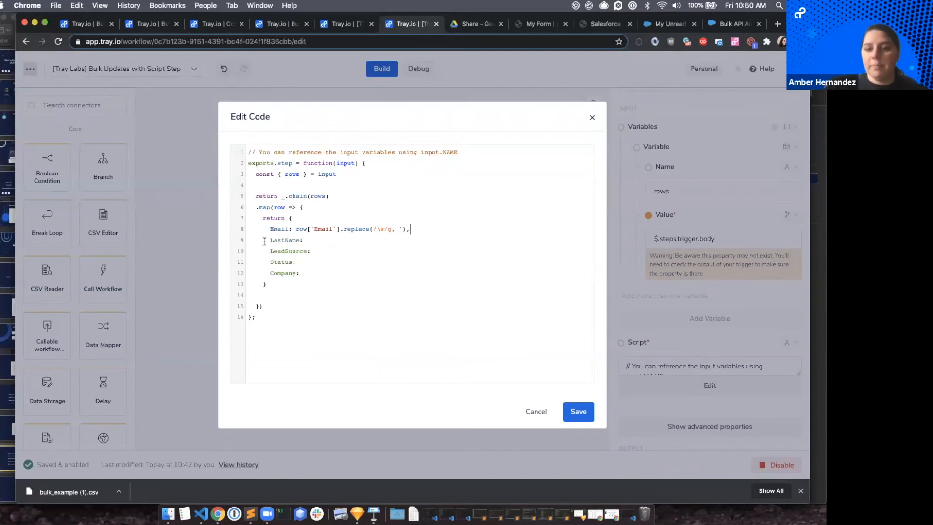
Set the returned object's LastName key to row['Last Name'].
{"action": "left_click_drag", "start_coordinate": [269, 240], "coordinate": [306, 241]}
{"action": "left_click", "coordinate": [307, 241]}
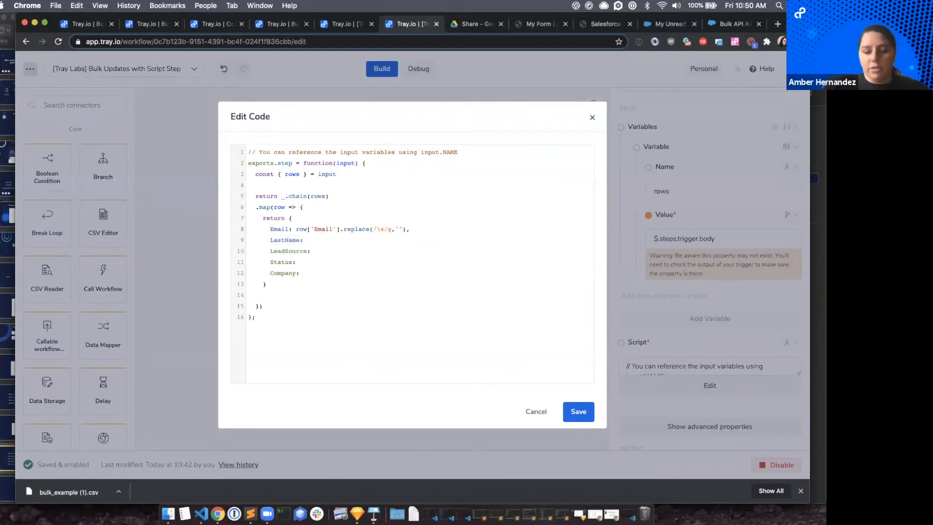
{"action": "type", "text": "row"}
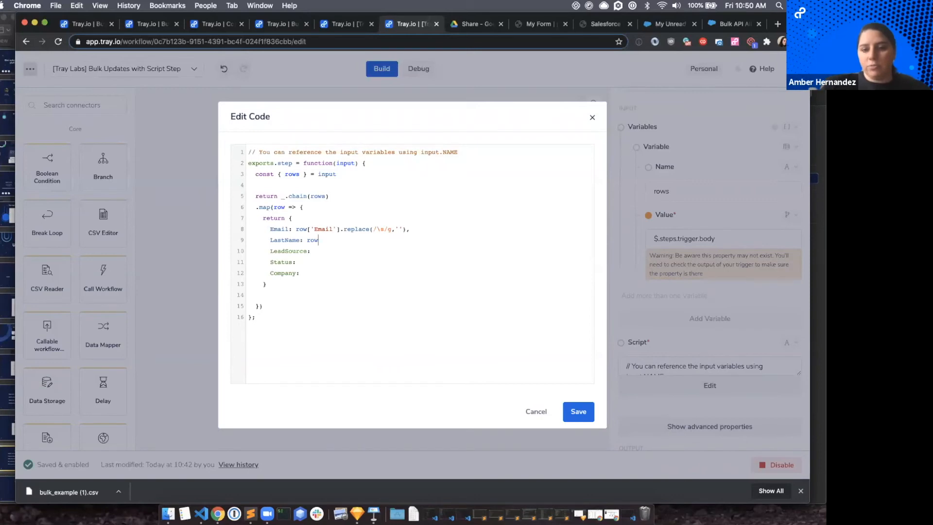
{"action": "type", "text": "[]"}
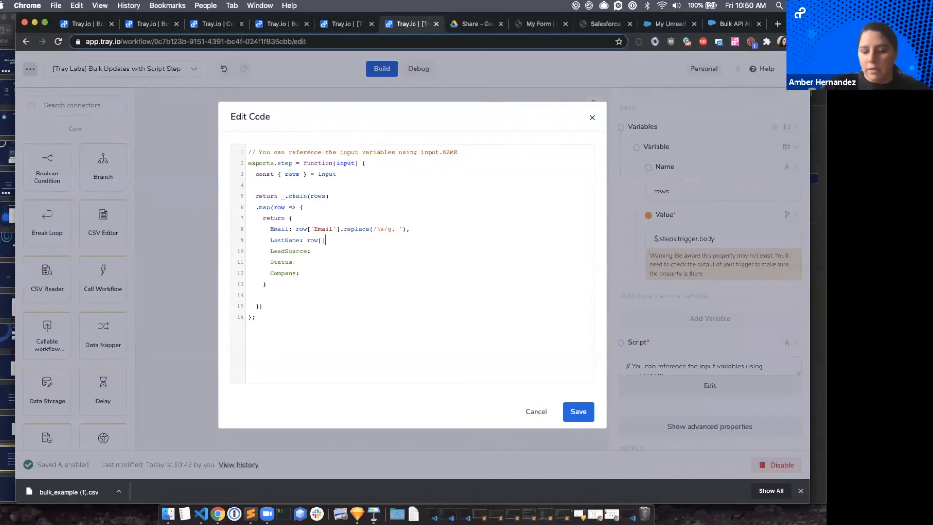
{"action": "type", "text": "''"}
{"action": "type", "text": "Last Nam"}
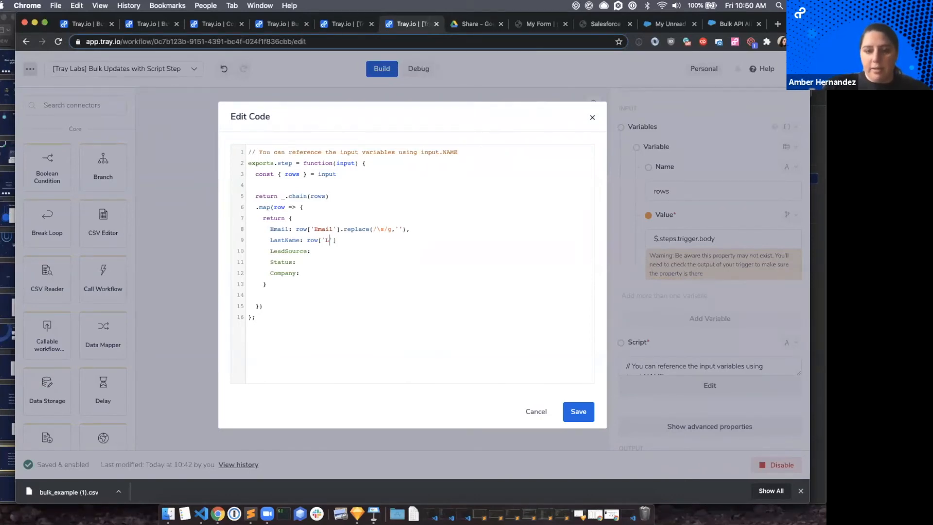
{"action": "type", "text": "e"}
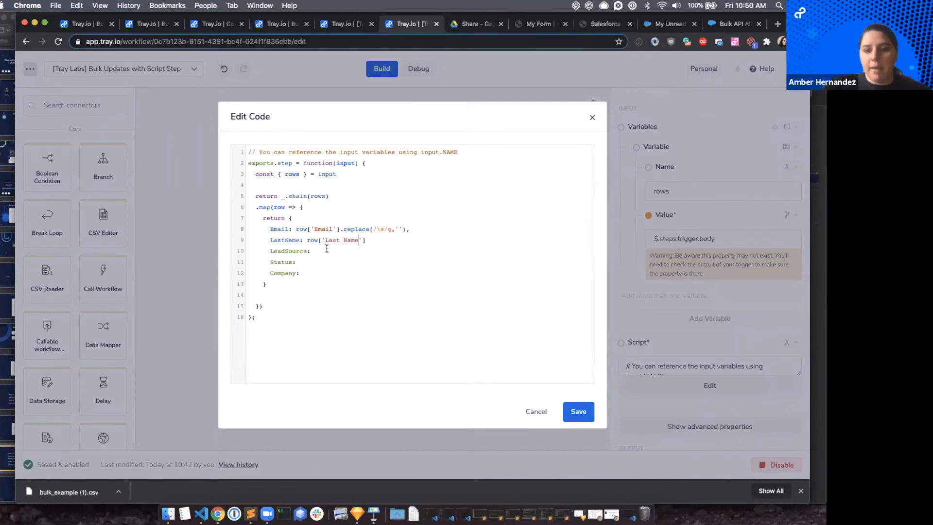
Try rewriting the LastName value in dot notation as row.Last Name.
{"action": "left_click_drag", "start_coordinate": [318, 240], "coordinate": [345, 241]}
{"action": "left_click", "coordinate": [371, 243]}
{"action": "left_click", "coordinate": [345, 242]}
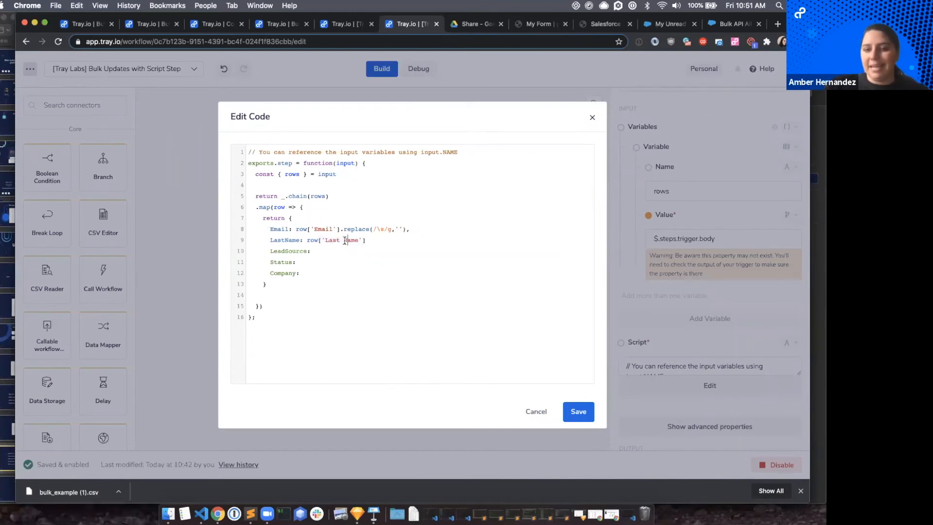
{"action": "left_click", "coordinate": [324, 242]}
{"action": "key", "text": "BackSpace"}
{"action": "key", "text": "BackSpace"}
{"action": "type", "text": "."}
{"action": "key", "text": "BackSpace"}
{"action": "key", "text": "BackSpace"}
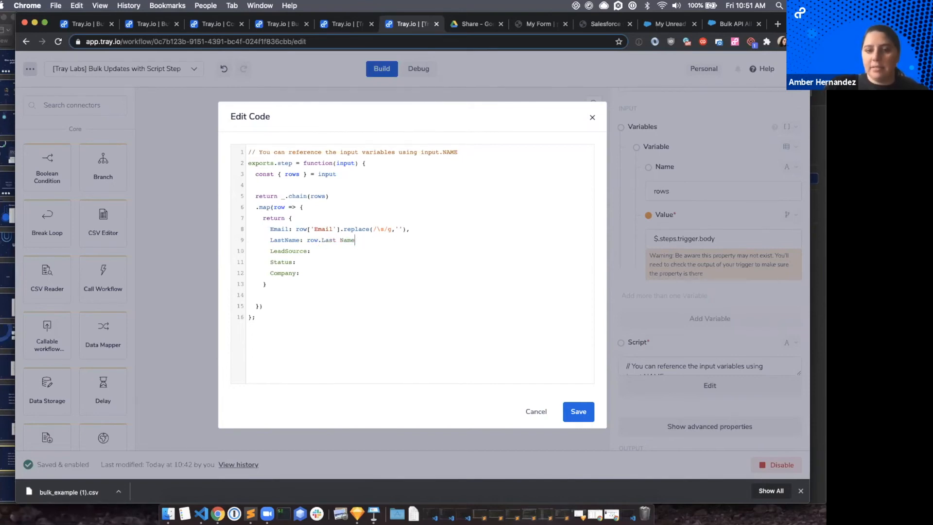
Restore the LastName value to bracket notation as row['Last Name'].
{"action": "left_click", "coordinate": [322, 239]}
{"action": "key", "text": "BackSpace"}
{"action": "type", "text": "['"}
{"action": "key", "text": "End"}
{"action": "type", "text": "']"}
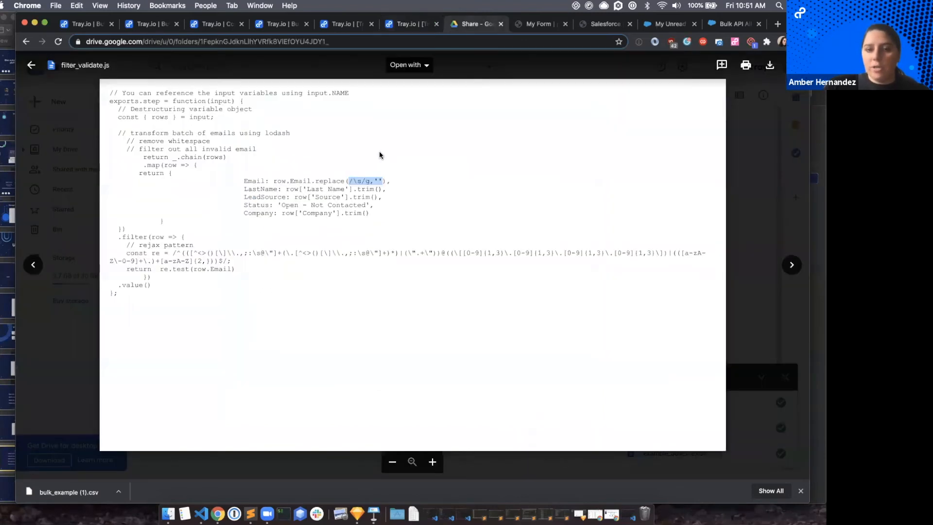
Check the trim call in filter_validate.js in Google Drive, and append .trim() and a comma to the LastName value in the Tray.io script.
{"action": "left_click", "coordinate": [457, 28]}
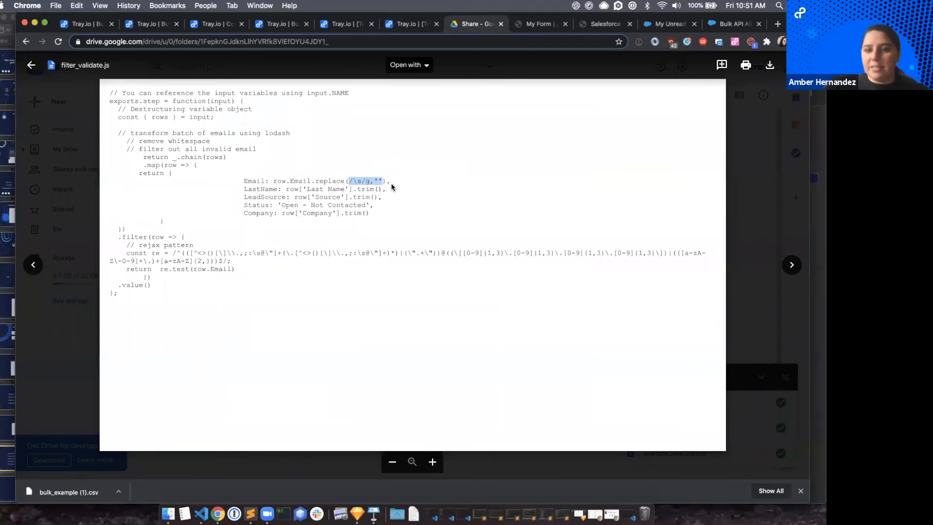
{"action": "left_click_drag", "start_coordinate": [354, 190], "coordinate": [380, 189]}
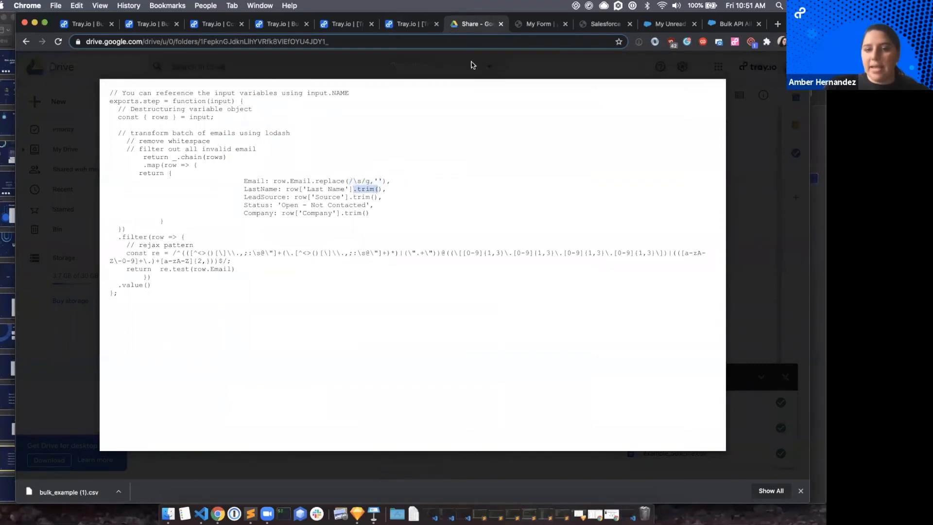
{"action": "left_click", "coordinate": [412, 25]}
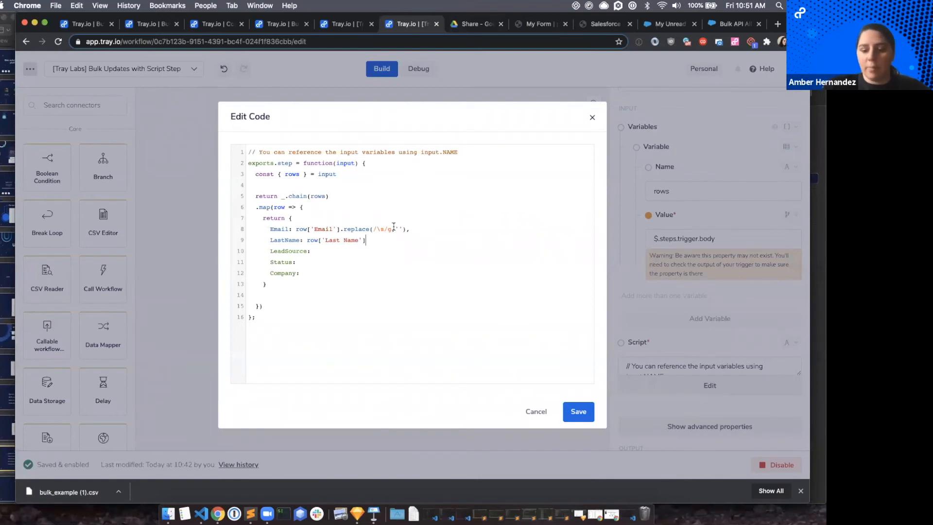
{"action": "type", "text": ".trim()"}
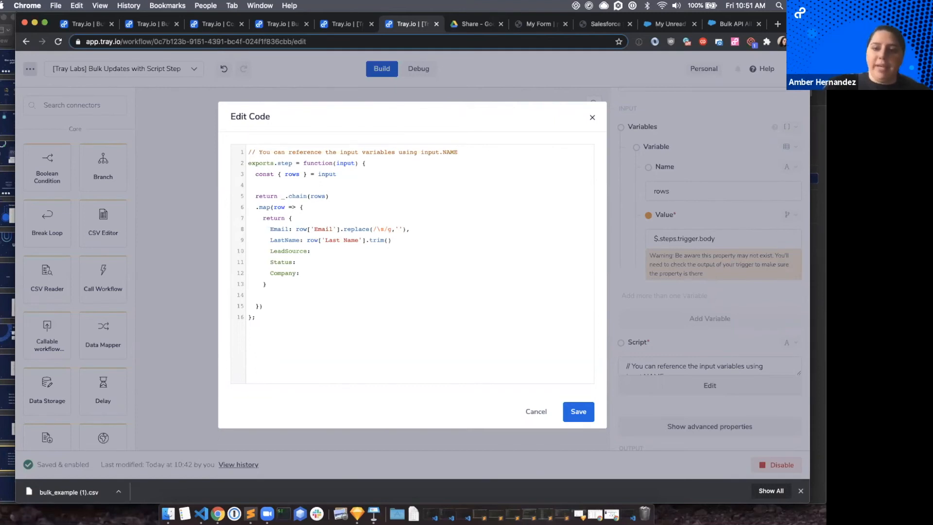
{"action": "type", "text": ","}
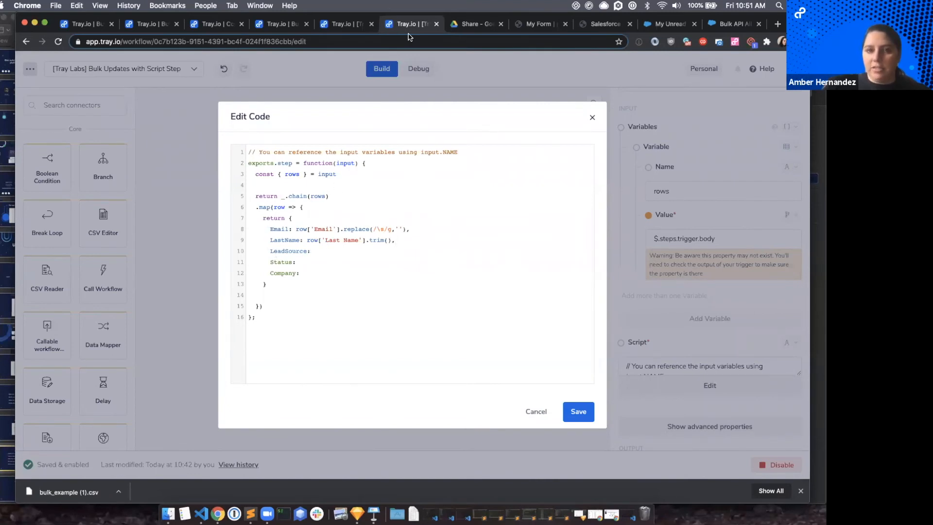
Switch to Google Drive, close filter_validate.js and open bulk_example.csv to check the header of the source column.
{"action": "left_click", "coordinate": [471, 30]}
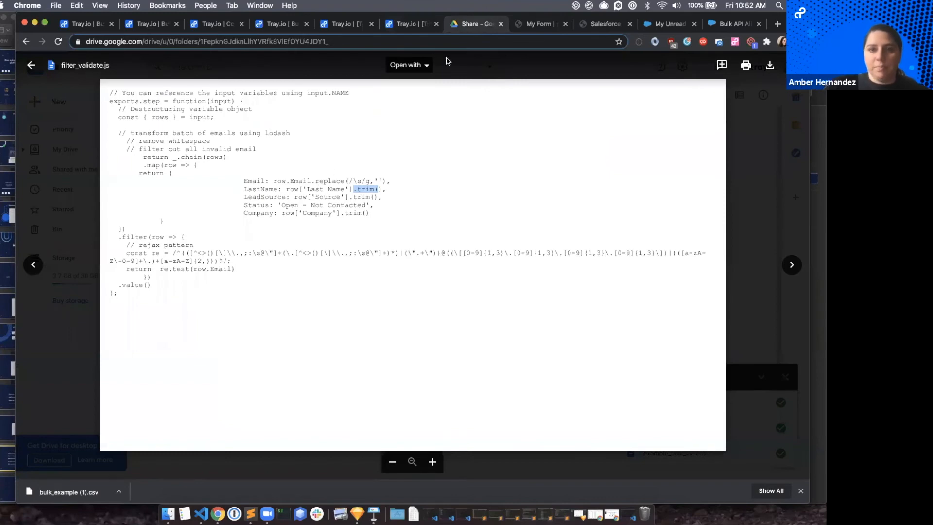
{"action": "left_click", "coordinate": [31, 65]}
{"action": "double_click", "coordinate": [182, 172]}
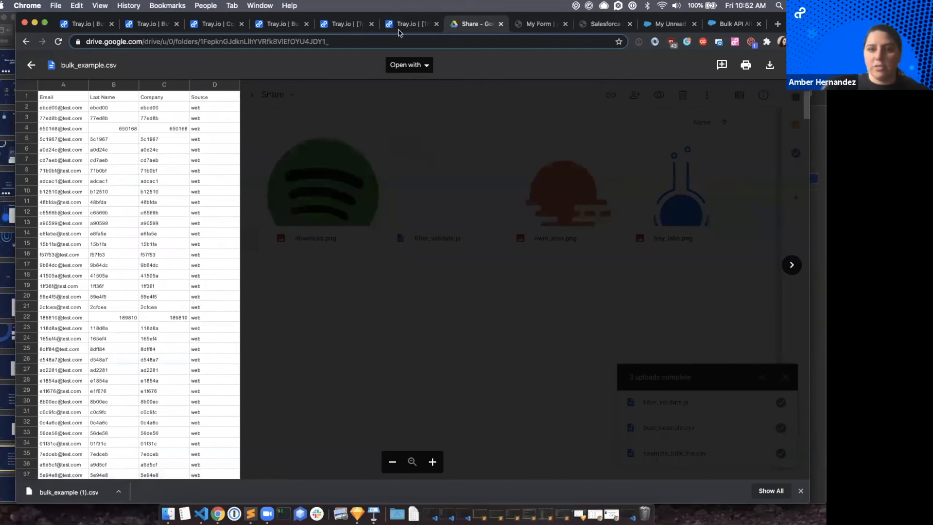
Switch back to the Tray.io script and set the LeadSource key to row['Source'].trim() followed by a comma.
{"action": "left_click", "coordinate": [398, 26]}
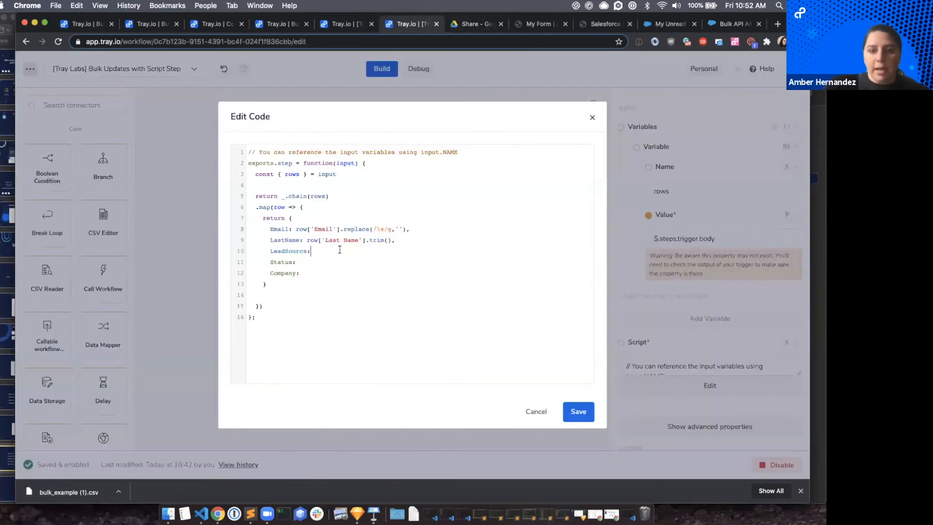
{"action": "type", "text": "row"}
{"action": "type", "text": "[]"}
{"action": "type", "text": "'"}
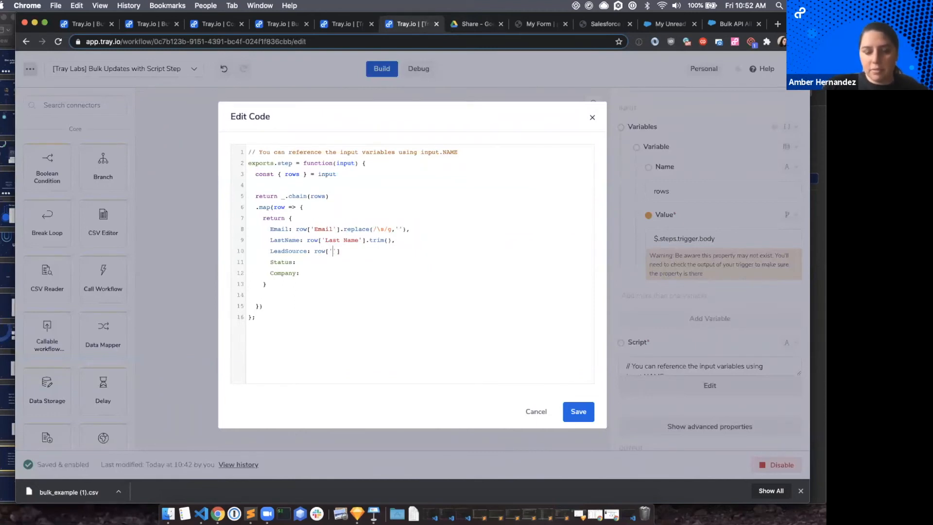
{"action": "type", "text": "Source"}
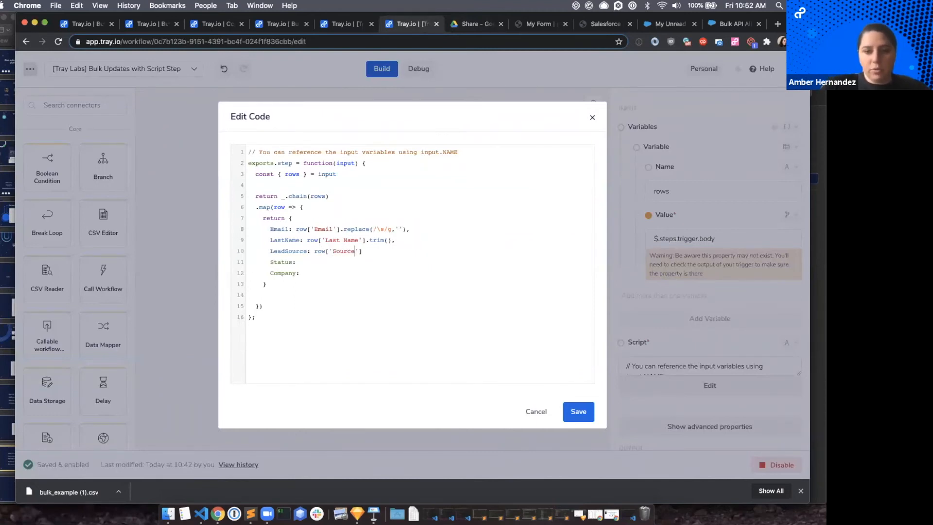
{"action": "double_click", "coordinate": [289, 252]}
{"action": "left_click", "coordinate": [370, 250]}
{"action": "type", "text": ".trim"}
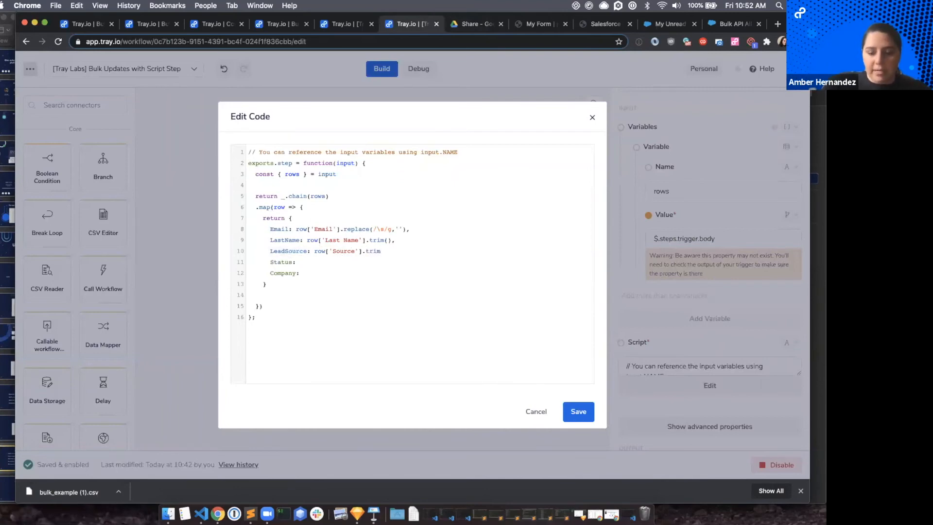
{"action": "type", "text": "(),"}
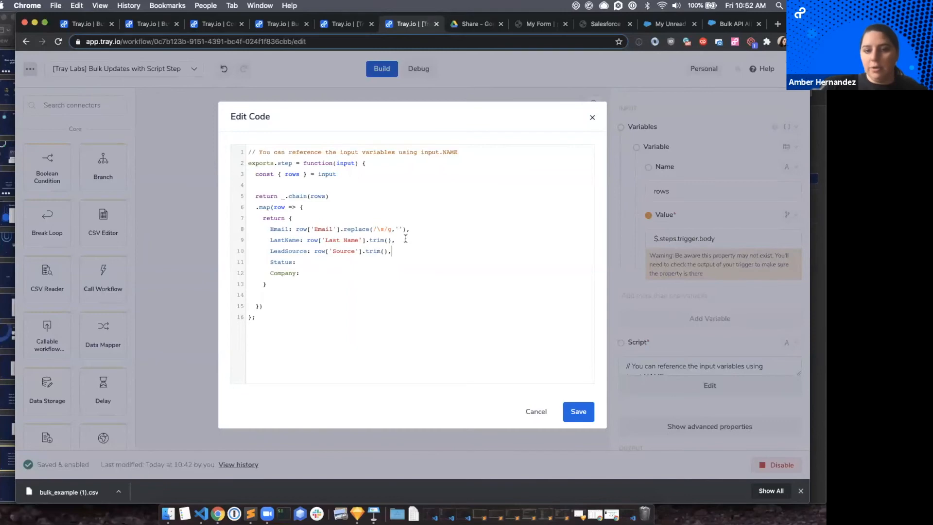
Switch to Google Drive, open filter_validate.js in place of bulk_example.csv, and copy the Status text Open - Not Contacted.
{"action": "left_click", "coordinate": [303, 262]}
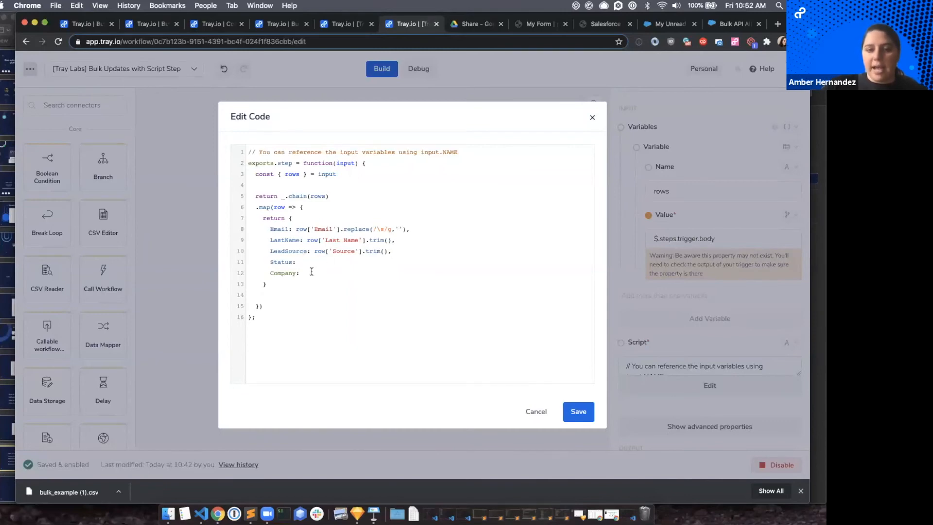
{"action": "left_click", "coordinate": [454, 24]}
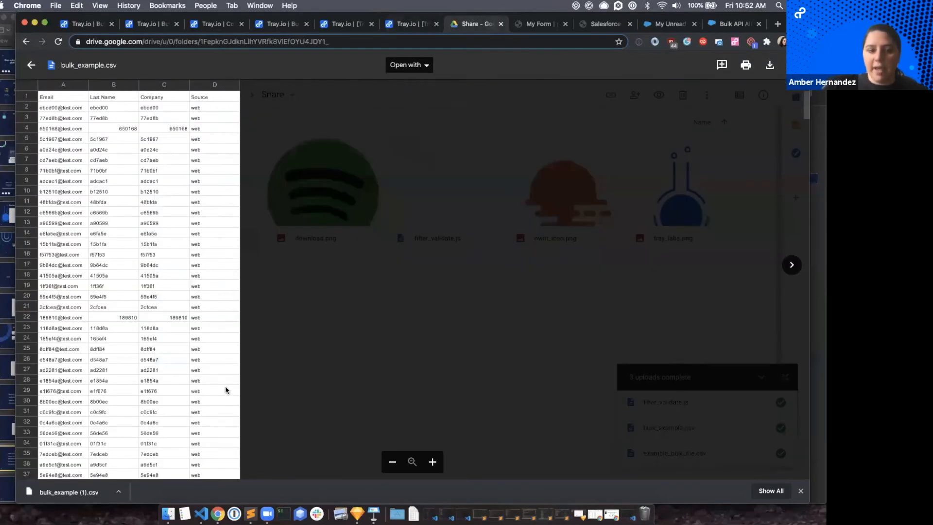
{"action": "left_click", "coordinate": [31, 66]}
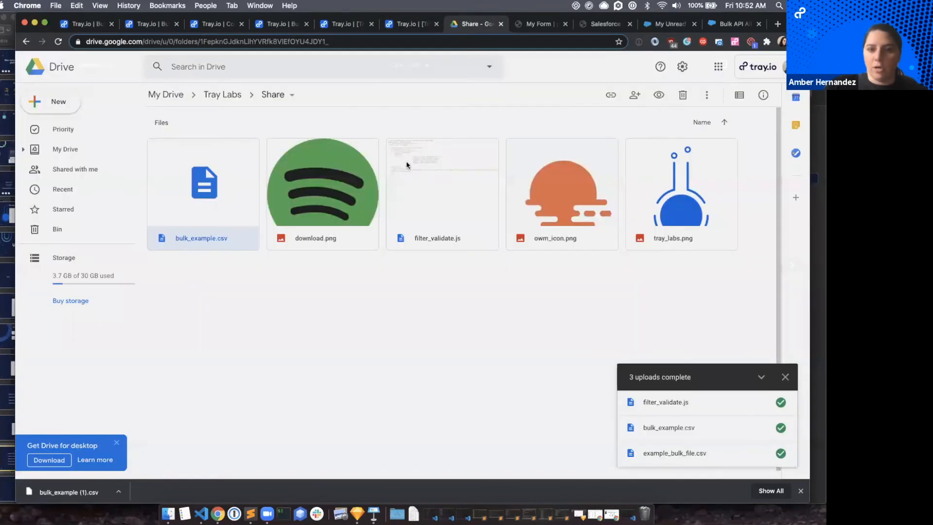
{"action": "double_click", "coordinate": [412, 158]}
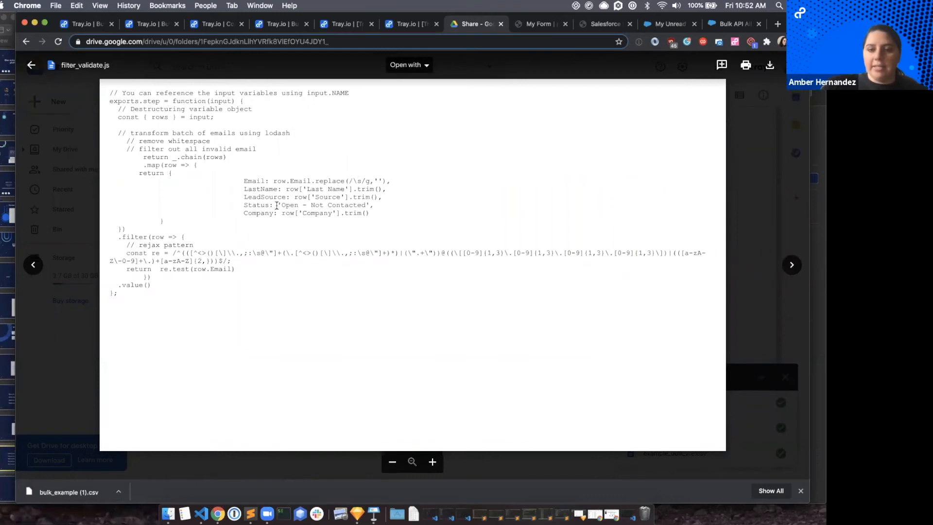
{"action": "left_click_drag", "start_coordinate": [281, 205], "coordinate": [366, 204]}
{"action": "key", "text": "super+c"}
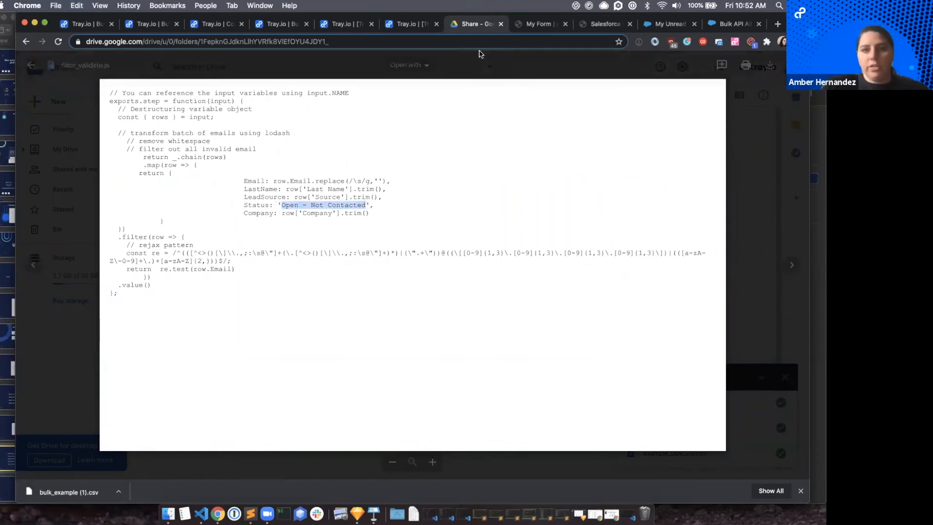
Switch back to the Tray.io script and set the Status key to 'Open - Not Contacted' in single quotes, followed by a comma.
{"action": "left_click", "coordinate": [408, 24]}
{"action": "type", "text": "''"}
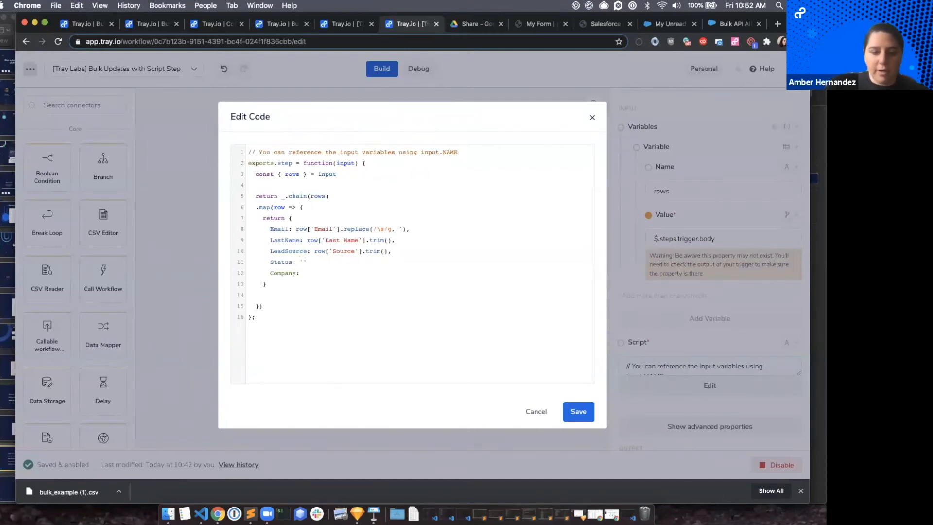
{"action": "key", "text": "super+v"}
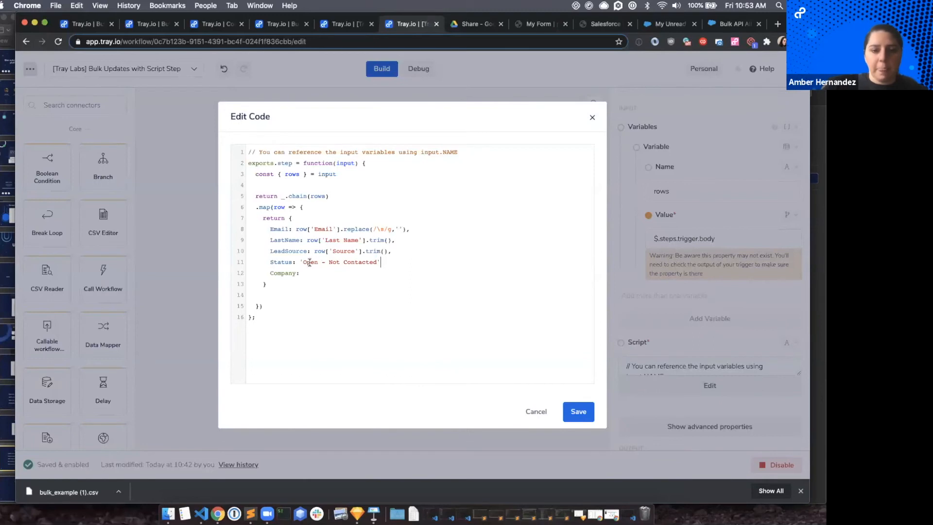
{"action": "type", "text": ","}
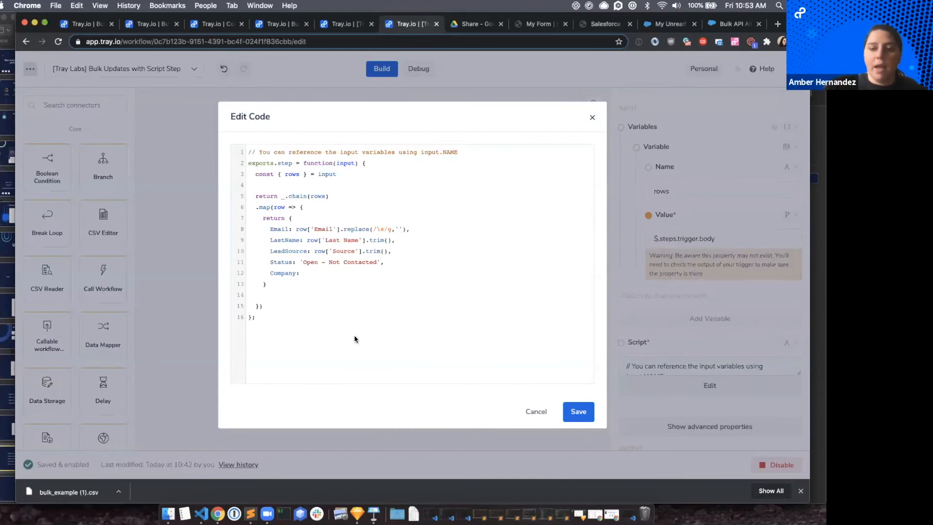
Try double quotes around the Status value in the script, and restore the single quotes.
{"action": "left_click_drag", "start_coordinate": [300, 263], "coordinate": [382, 262]}
{"action": "left_click", "coordinate": [382, 263]}
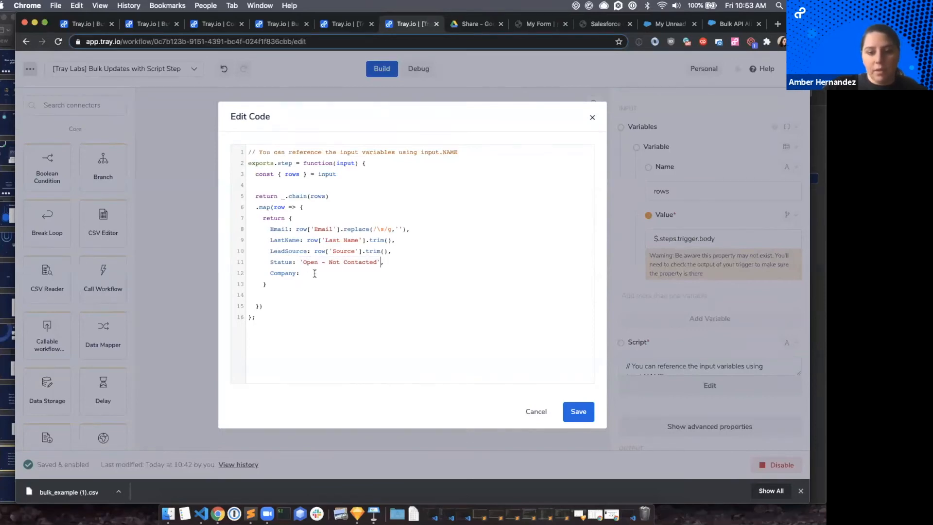
{"action": "left_click", "coordinate": [301, 262]}
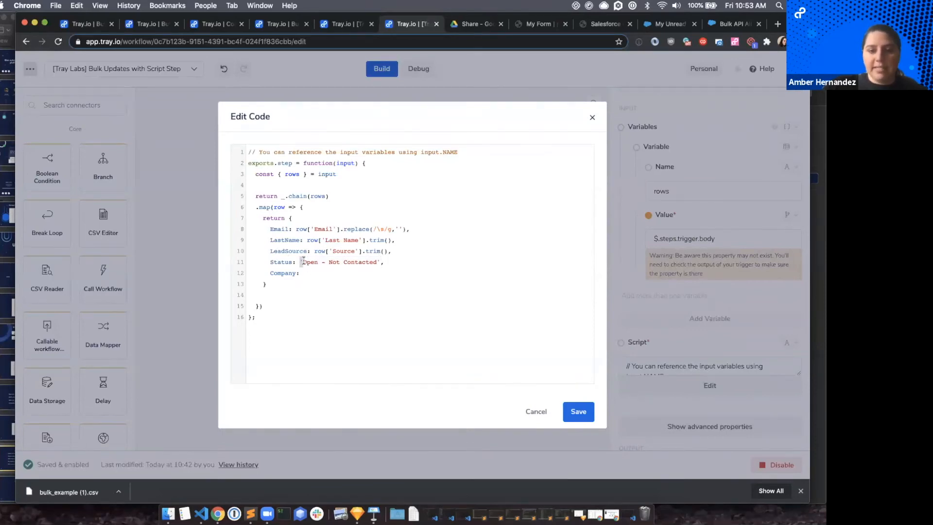
{"action": "left_click", "coordinate": [380, 261]}
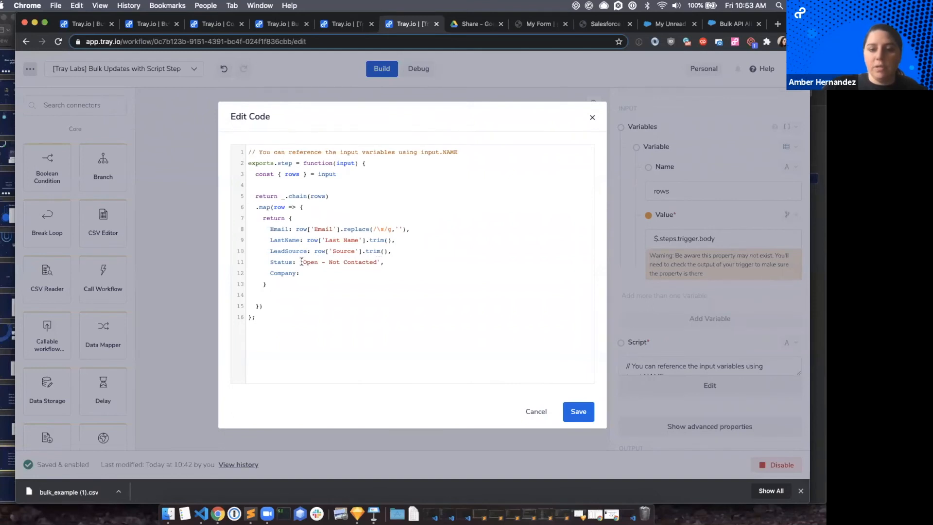
{"action": "type", "text": "\""}
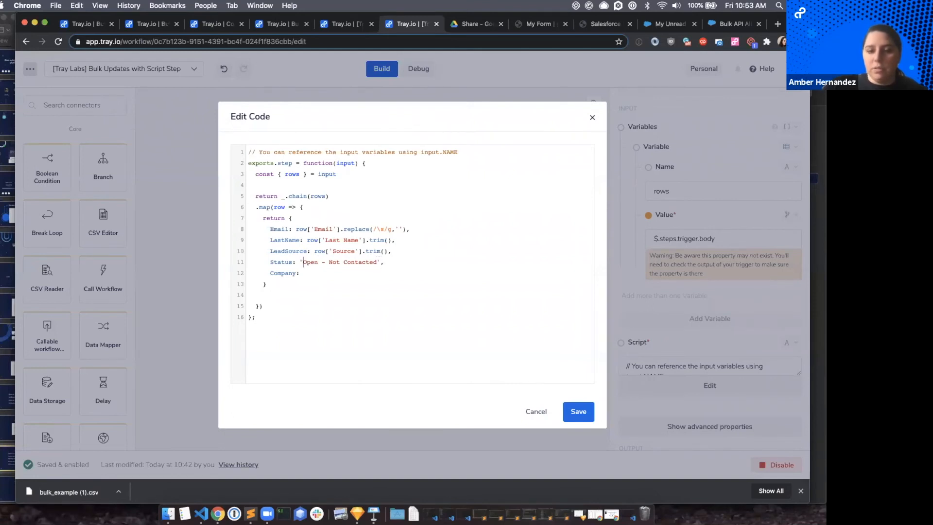
{"action": "left_click", "coordinate": [380, 261]}
{"action": "key", "text": "BackSpace"}
{"action": "type", "text": "\""}
{"action": "key", "text": "BackSpace"}
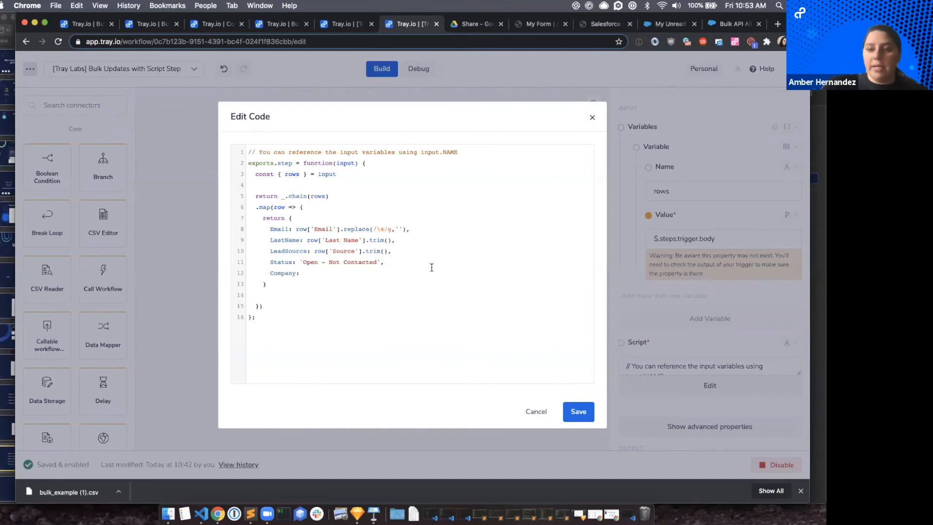
Set the Company key to row['Company'].trim() in the returned object.
{"action": "left_click", "coordinate": [323, 240]}
{"action": "left_click", "coordinate": [312, 271]}
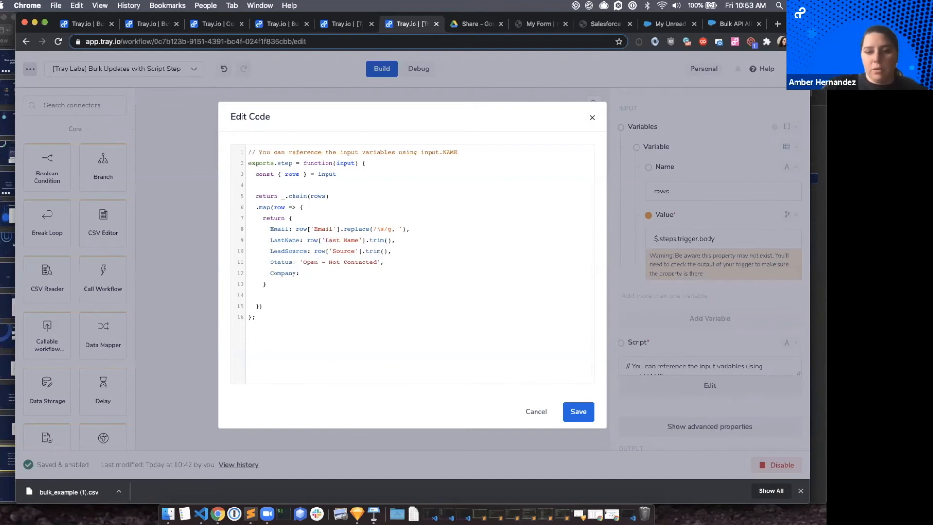
{"action": "type", "text": "row[]"}
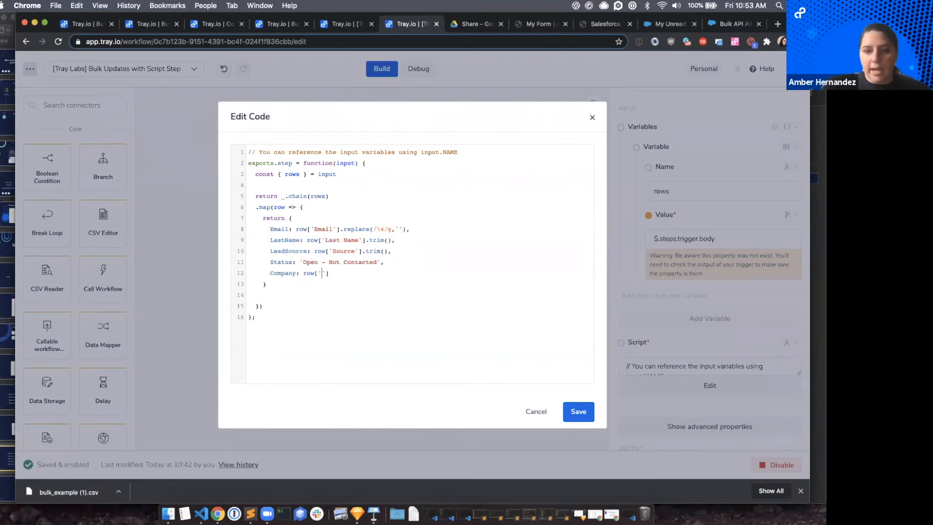
{"action": "type", "text": "Company"}
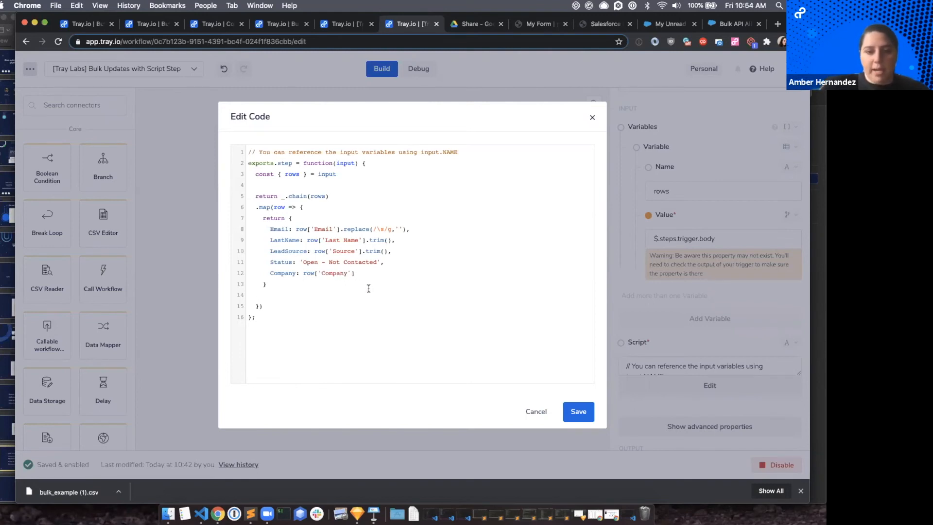
{"action": "type", "text": "."}
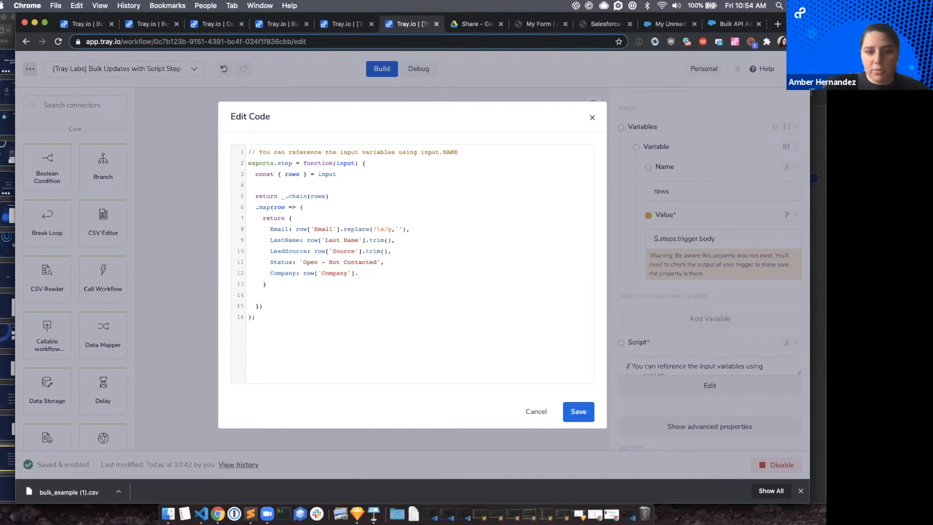
{"action": "type", "text": "trim()"}
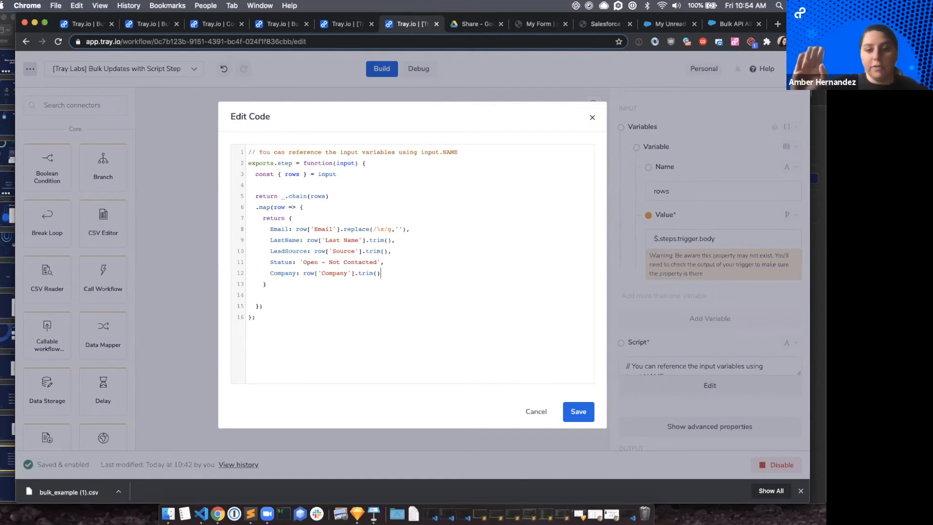
Review the rows and row variables in the chained map function, and switch to Google Drive to view the rows of bulk_example.csv.
{"action": "left_click_drag", "start_coordinate": [256, 207], "coordinate": [287, 286]}
{"action": "left_click", "coordinate": [287, 286]}
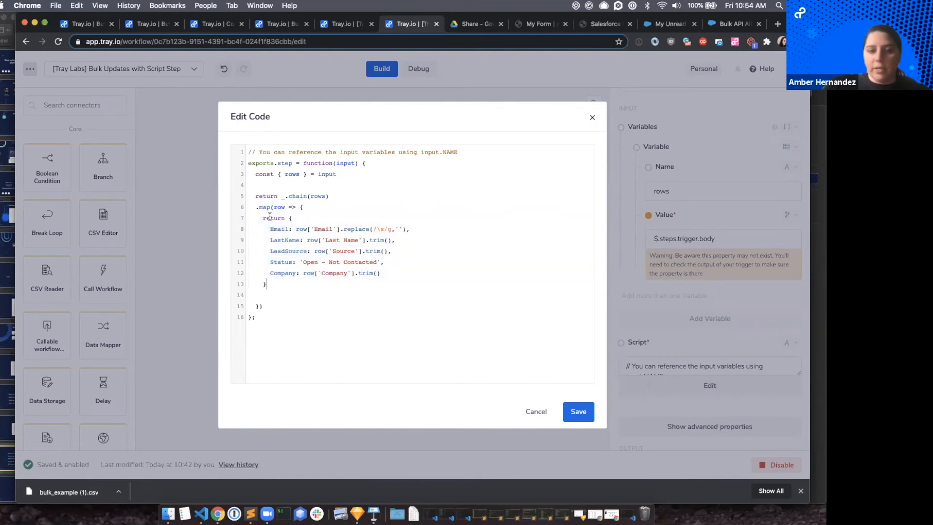
{"action": "double_click", "coordinate": [319, 195]}
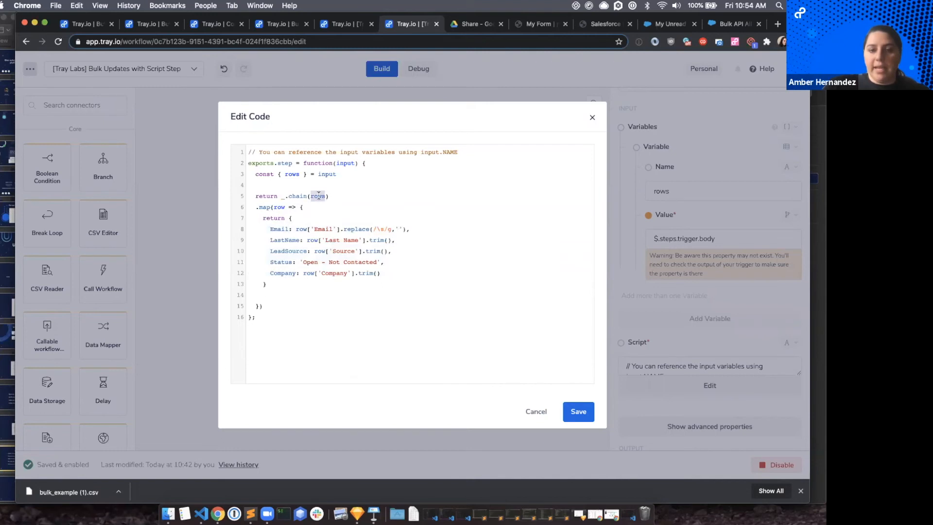
{"action": "double_click", "coordinate": [279, 207]}
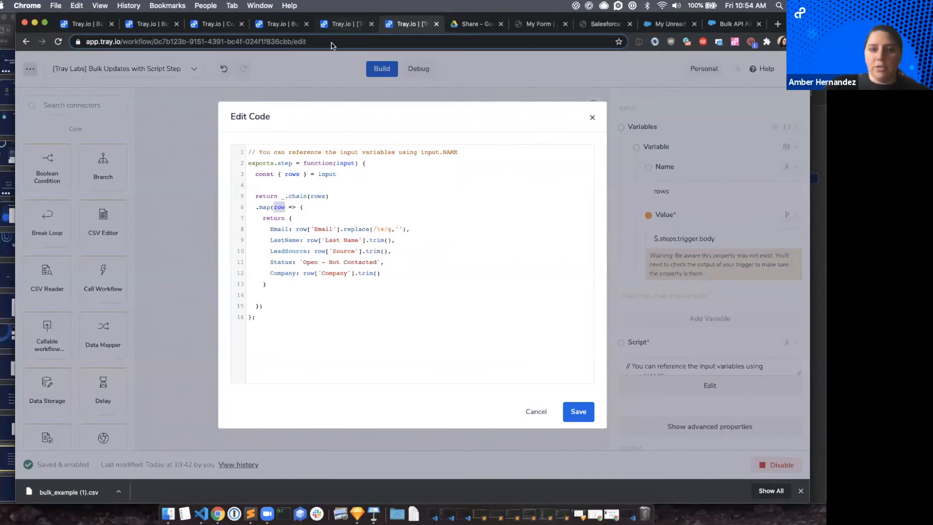
{"action": "left_click", "coordinate": [451, 24]}
{"action": "left_click", "coordinate": [311, 78]}
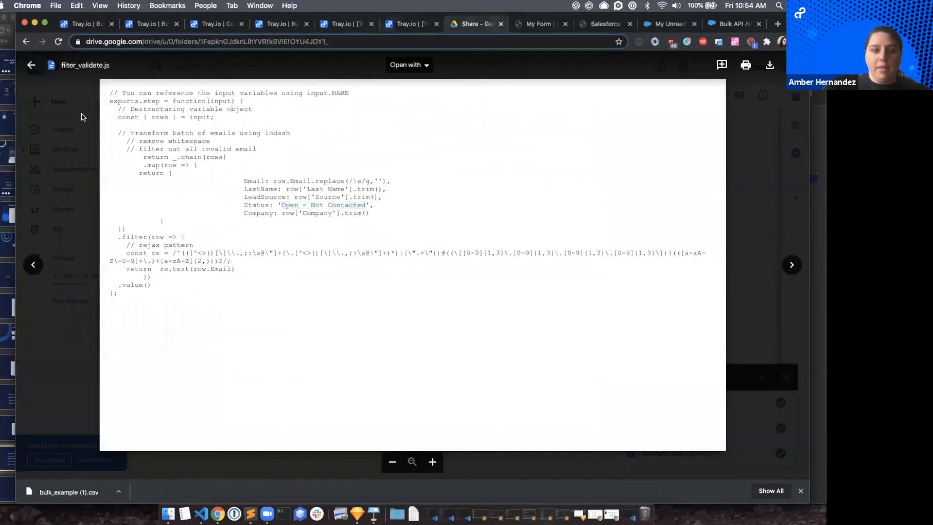
{"action": "left_click", "coordinate": [167, 152]}
{"action": "double_click", "coordinate": [166, 152]}
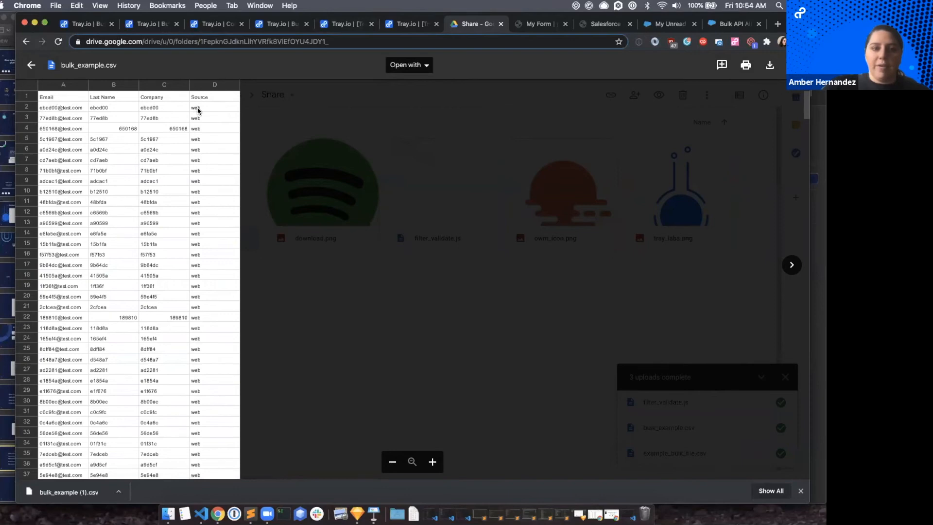
Switch back to the Tray.io script, review the returned object, and place the cursor on the blank line below it.
{"action": "left_click", "coordinate": [409, 28]}
{"action": "left_click_drag", "start_coordinate": [290, 217], "coordinate": [300, 287]}
{"action": "left_click", "coordinate": [299, 287]}
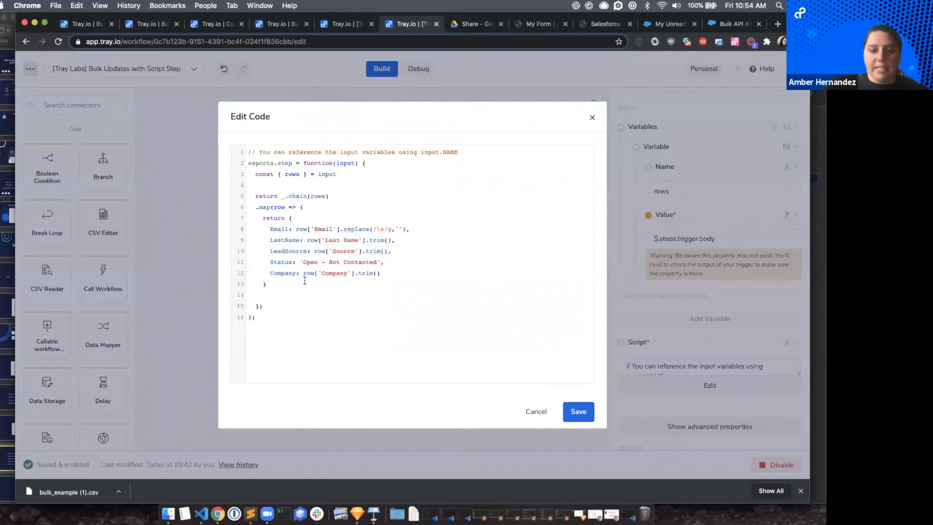
{"action": "left_click", "coordinate": [264, 294]}
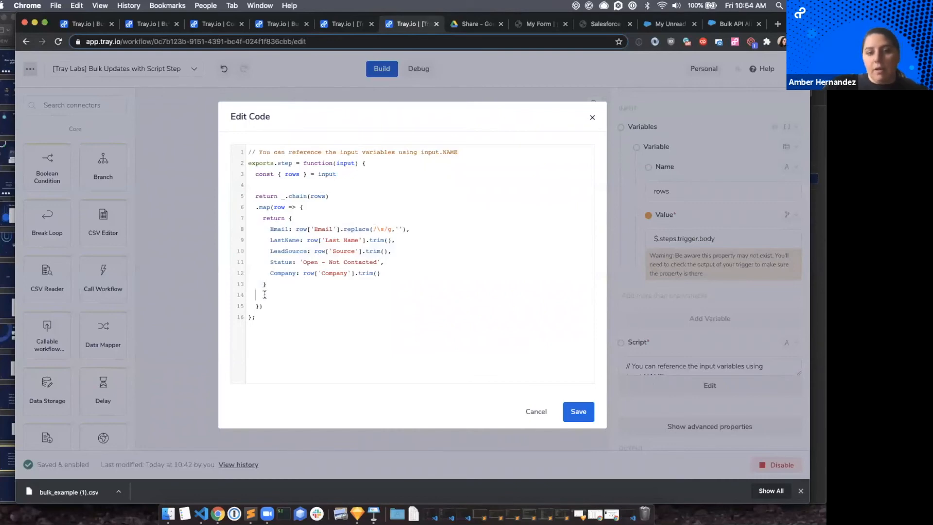
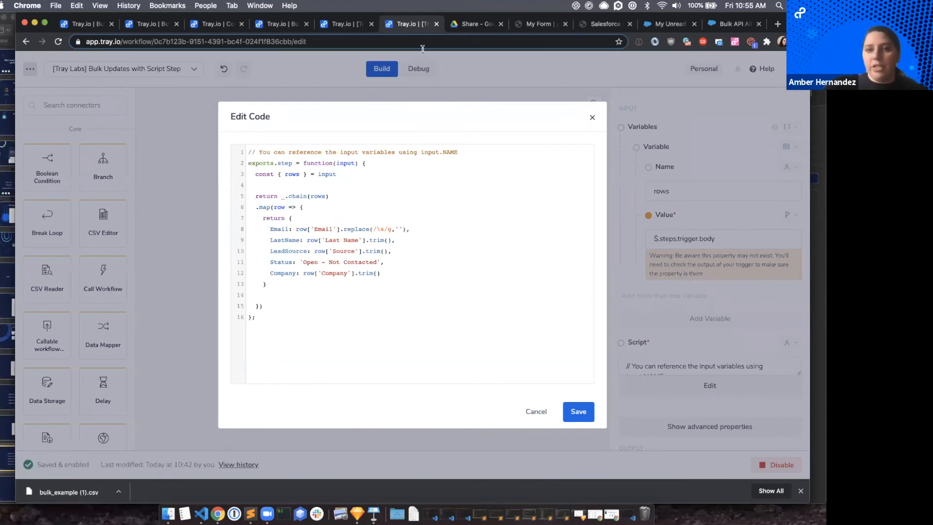
Switch to Google Drive, open filter_validate.js, and examine its filter function, row variable and the Email replace arguments.
{"action": "left_click", "coordinate": [477, 27]}
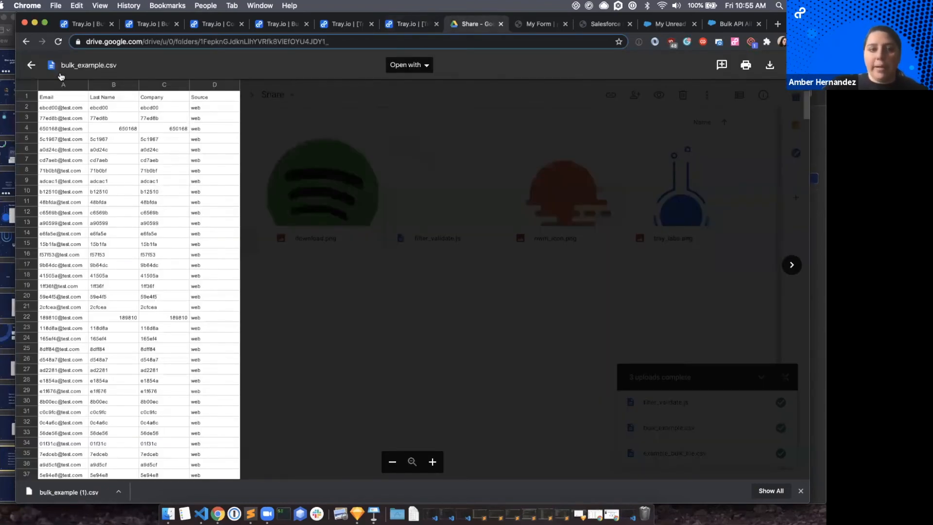
{"action": "left_click", "coordinate": [31, 65]}
{"action": "double_click", "coordinate": [426, 193]}
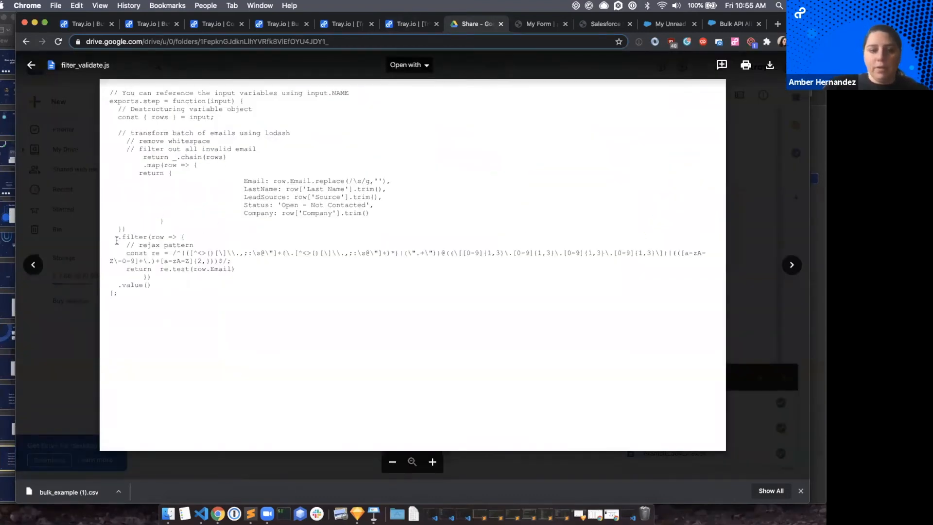
{"action": "double_click", "coordinate": [134, 237]}
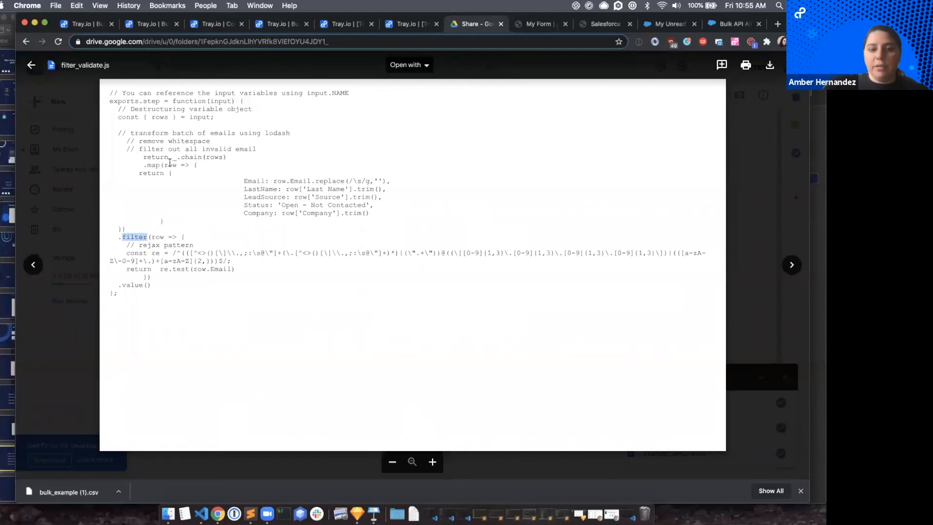
{"action": "left_click", "coordinate": [169, 165]}
{"action": "double_click", "coordinate": [158, 238]}
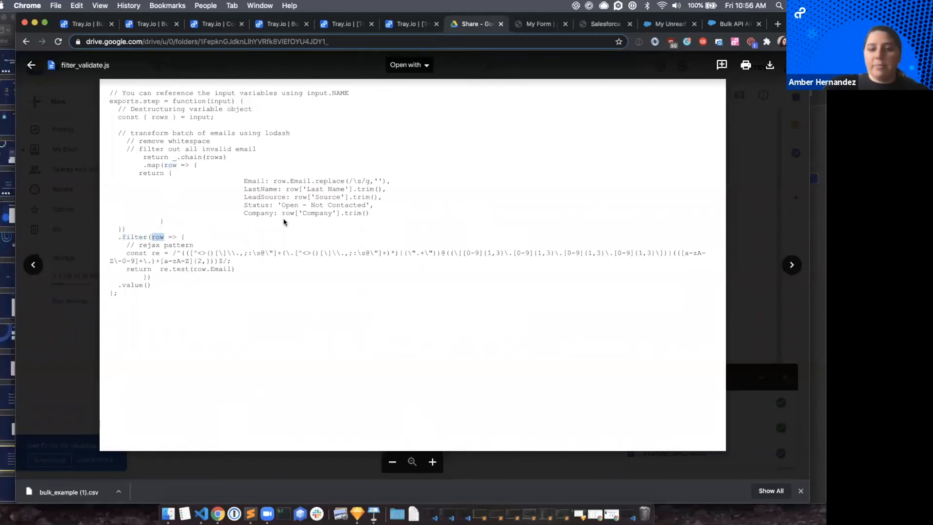
{"action": "left_click_drag", "start_coordinate": [349, 181], "coordinate": [384, 180]}
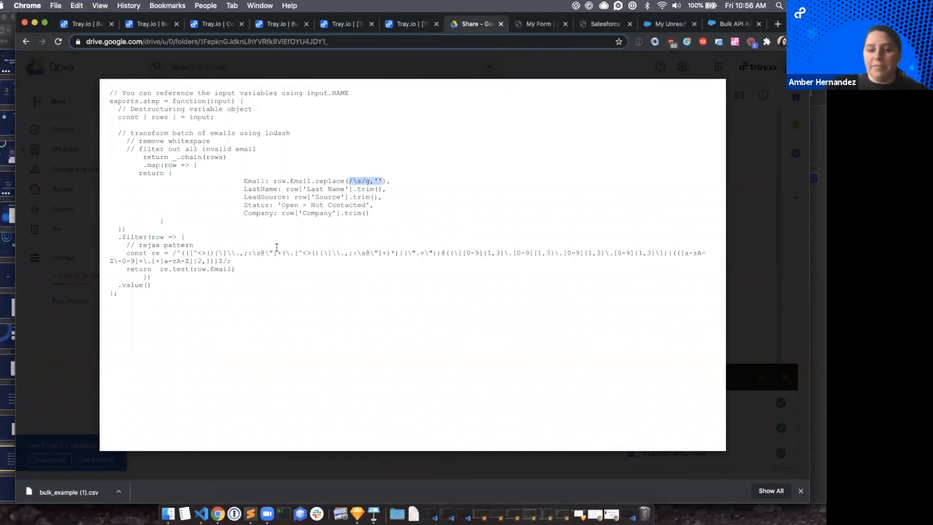
Switch back to the Tray.io script and delete the blank line before the map function's closing brackets.
{"action": "left_click", "coordinate": [406, 24]}
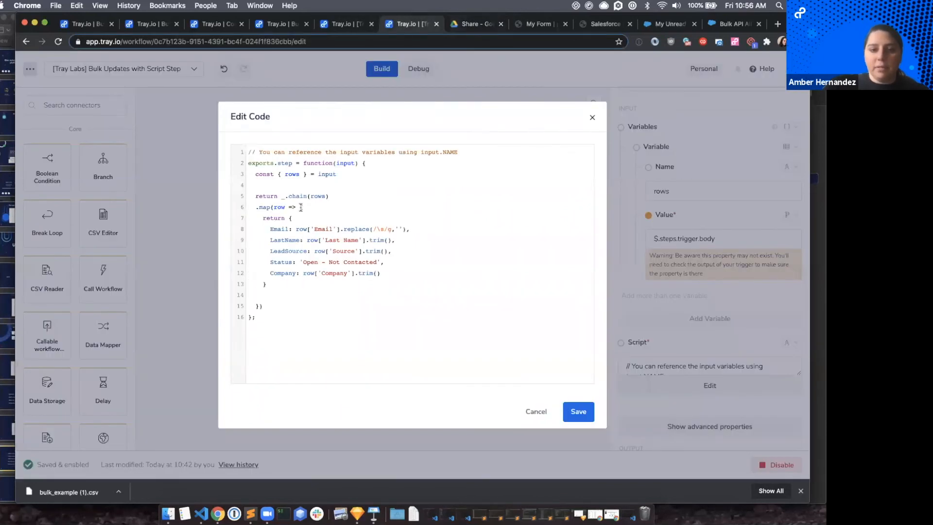
{"action": "left_click", "coordinate": [260, 294]}
{"action": "key", "text": "BackSpace"}
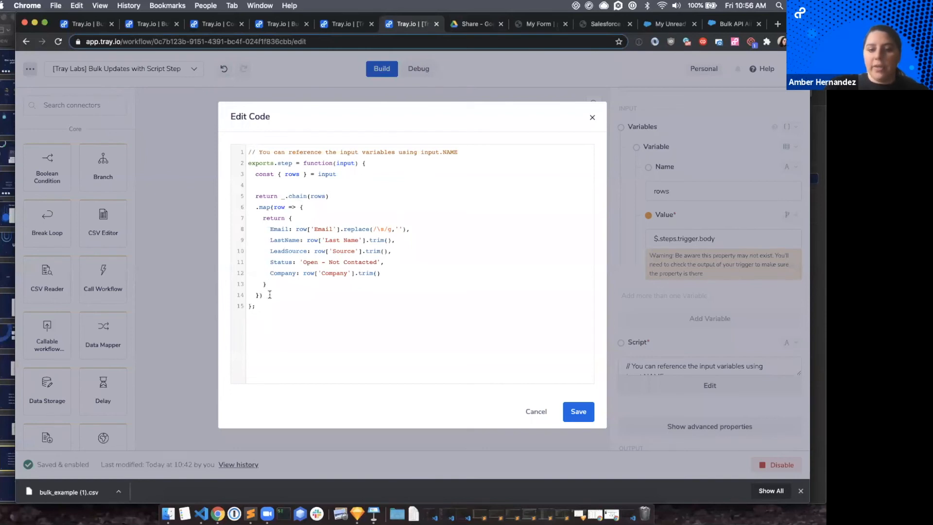
Chain an empty .filter() call on a new line after the map function's closing brackets.
{"action": "left_click", "coordinate": [257, 207]}
{"action": "left_click", "coordinate": [272, 297], "text": "shift"}
{"action": "left_click", "coordinate": [269, 296]}
{"action": "key", "text": "Return"}
{"action": "type", "text": ".filter"}
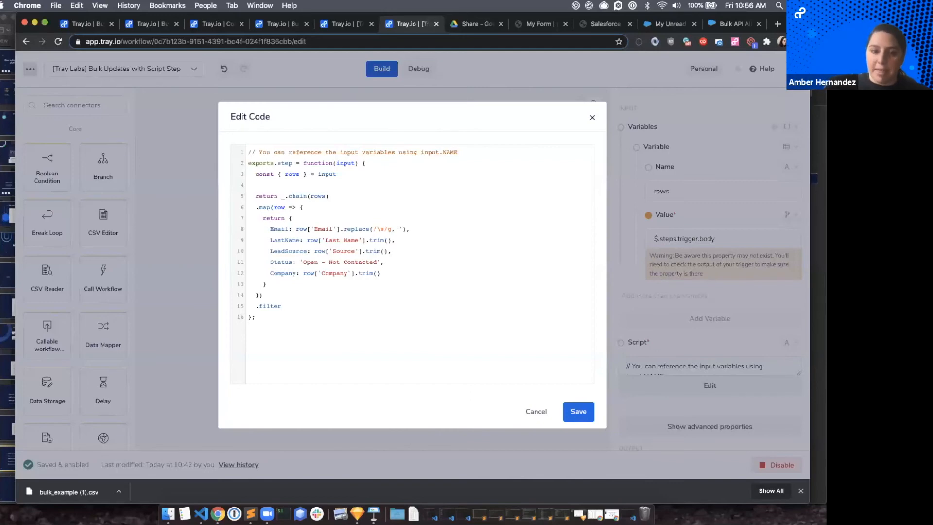
{"action": "type", "text": "()"}
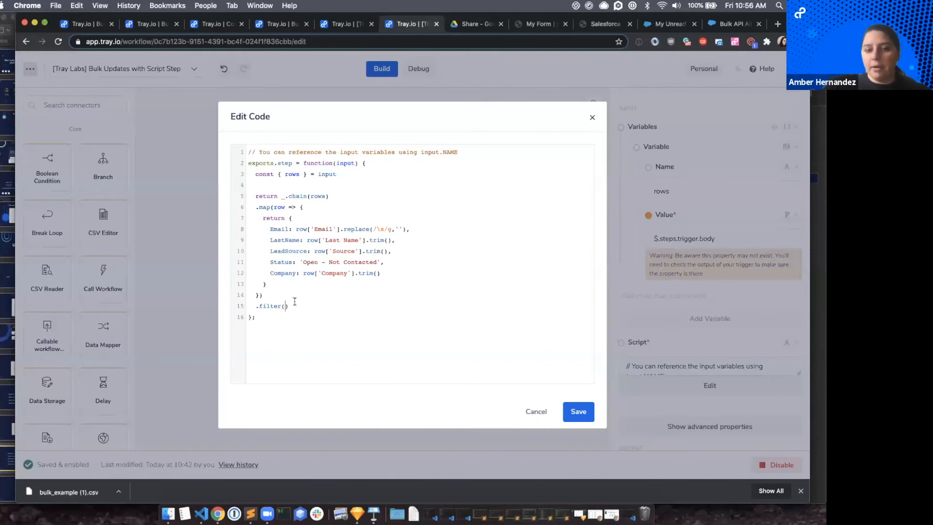
Give the filter call the arrow function row => {} and open a blank line inside its braces.
{"action": "type", "text": "ro"}
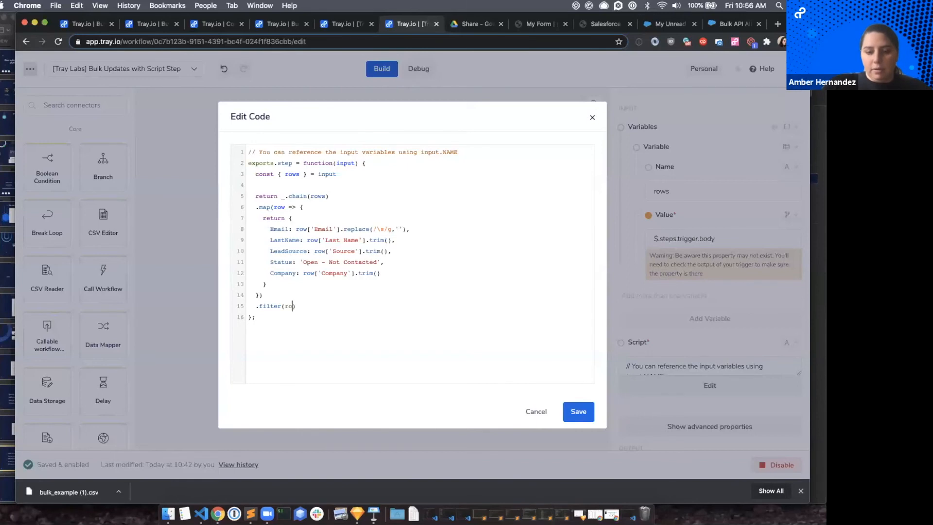
{"action": "type", "text": "w ="}
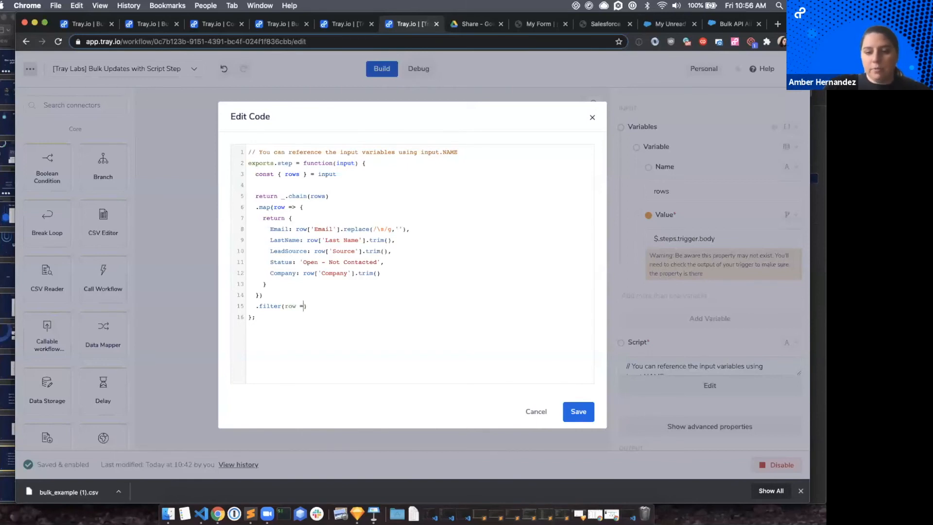
{"action": "type", "text": ">"}
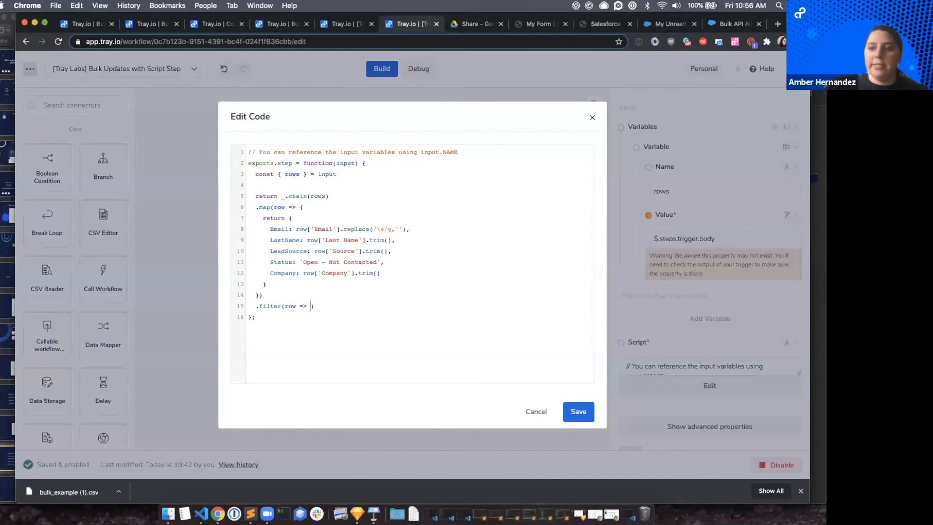
{"action": "type", "text": "{}"}
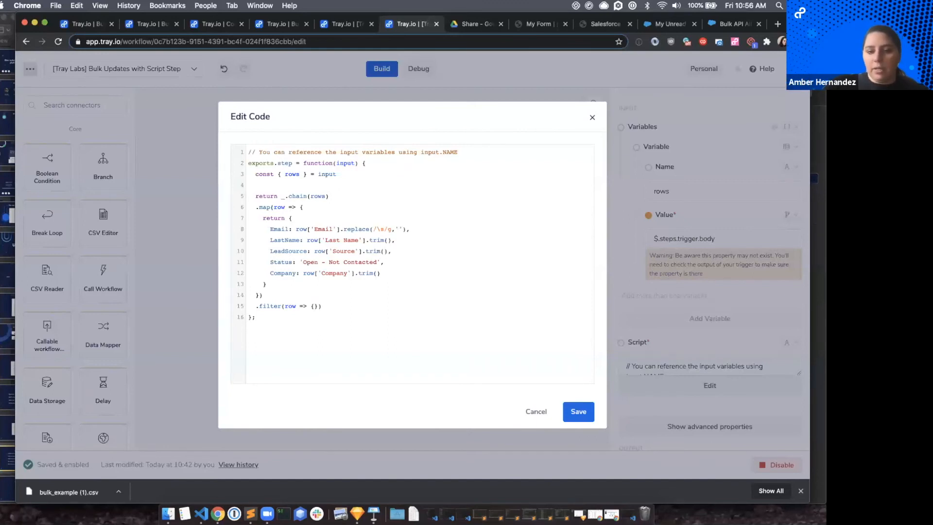
{"action": "key", "text": "Return"}
{"action": "key", "text": "Return"}
{"action": "left_click", "coordinate": [277, 319]}
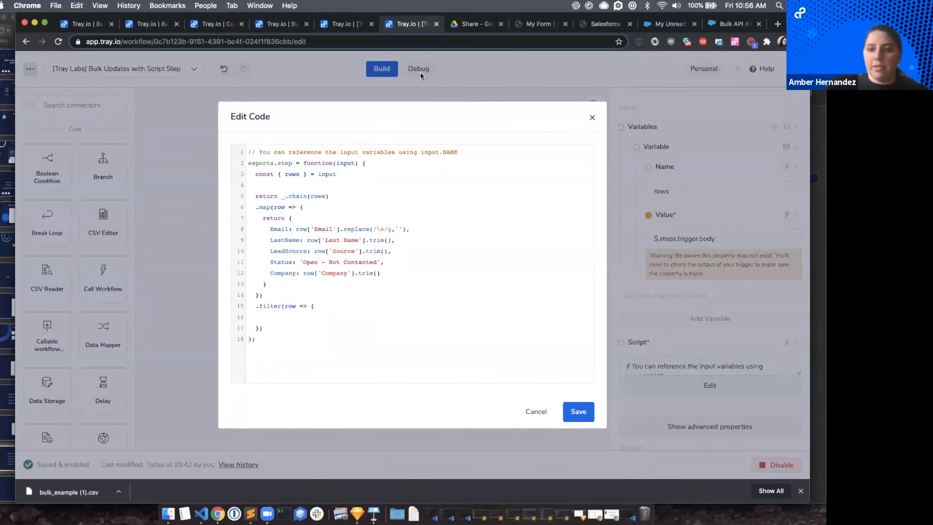
Copy the email regex pattern from filter_validate.js in Google Drive and return to the blank line in the Tray.io filter function.
{"action": "left_click", "coordinate": [458, 25]}
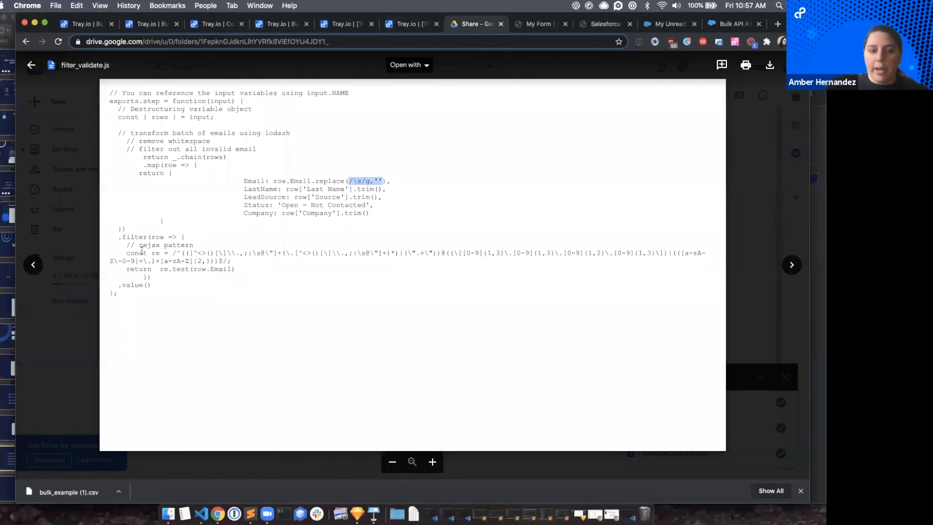
{"action": "left_click_drag", "start_coordinate": [172, 253], "coordinate": [229, 261]}
{"action": "key", "text": "super+c"}
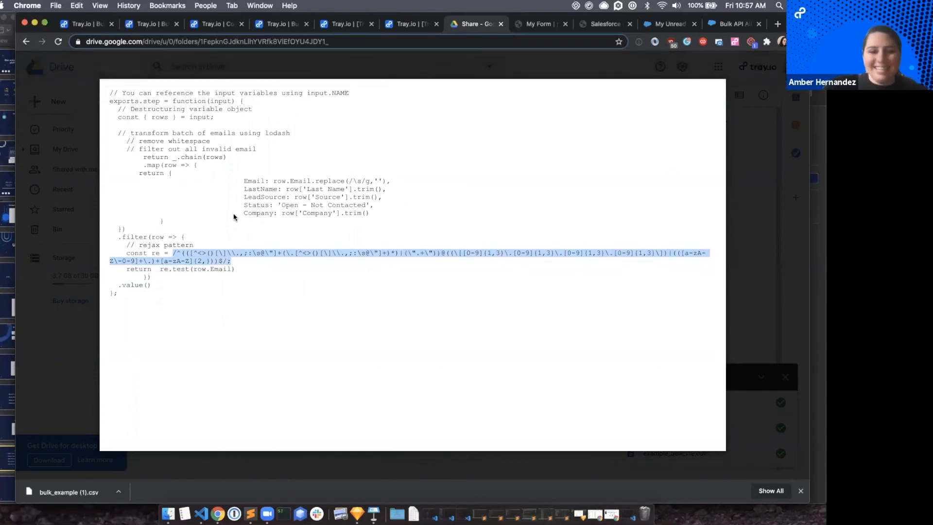
{"action": "left_click", "coordinate": [397, 24]}
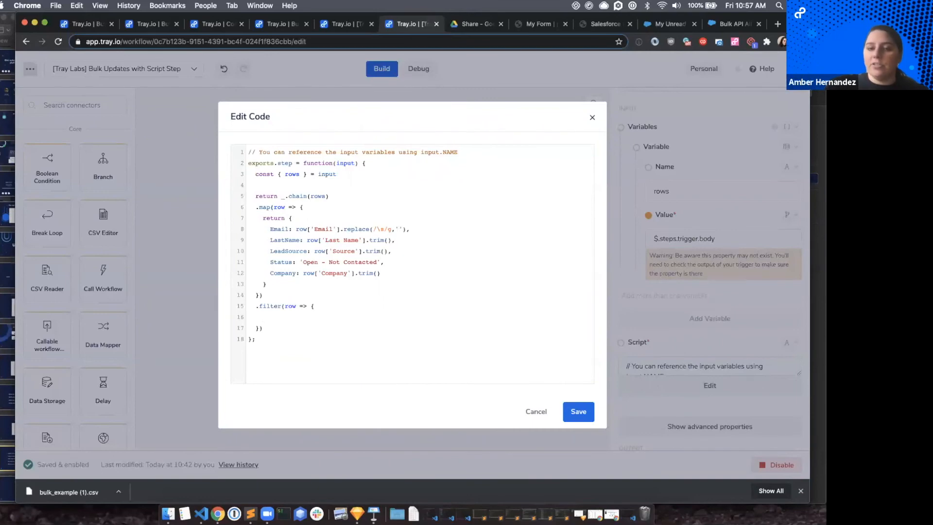
{"action": "double_click", "coordinate": [296, 174]}
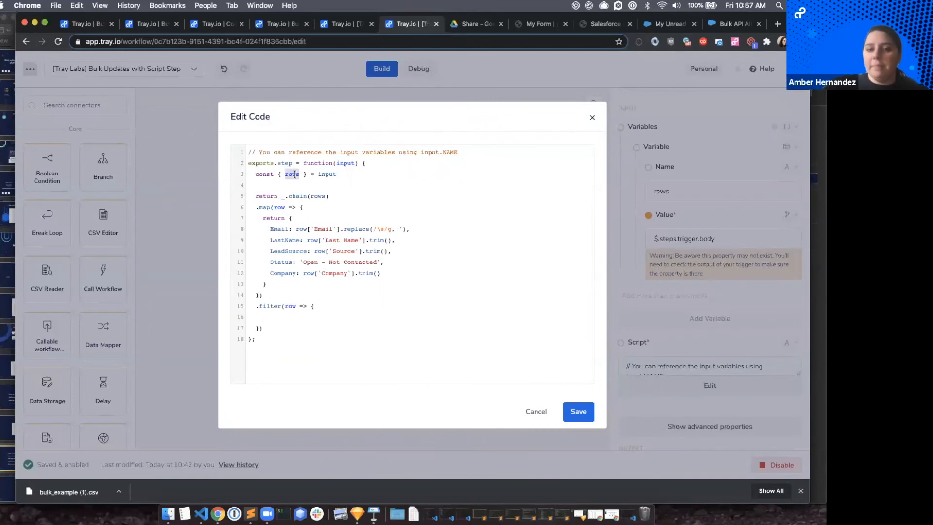
{"action": "left_click", "coordinate": [272, 317]}
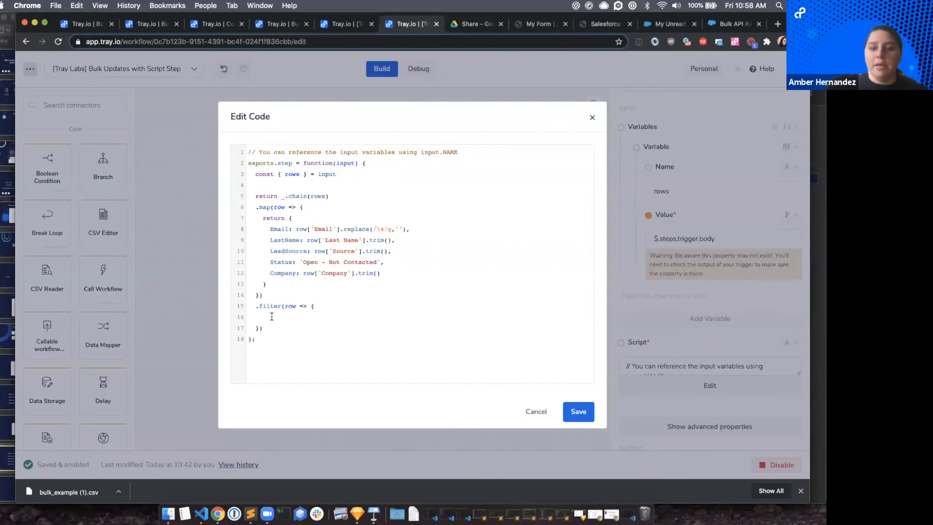
Declare const re in the filter function and paste the copied email regex as its value, checking the constant's name in Google Drive.
{"action": "type", "text": "co"}
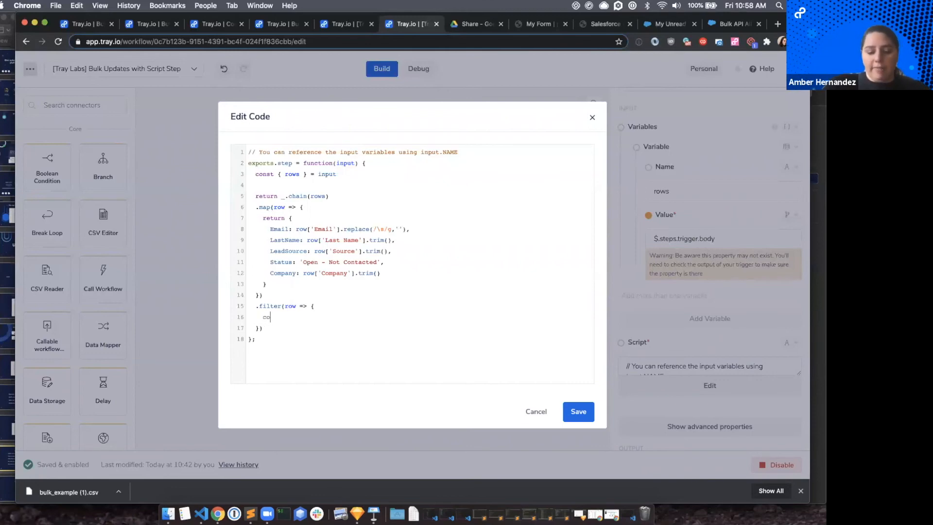
{"action": "type", "text": "nst"}
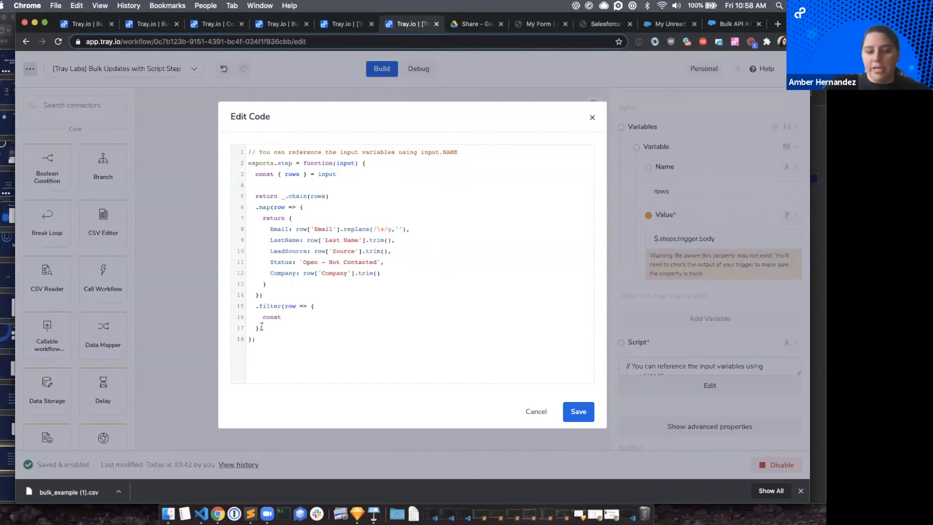
{"action": "left_click_drag", "start_coordinate": [263, 317], "coordinate": [288, 317]}
{"action": "left_click", "coordinate": [288, 317]}
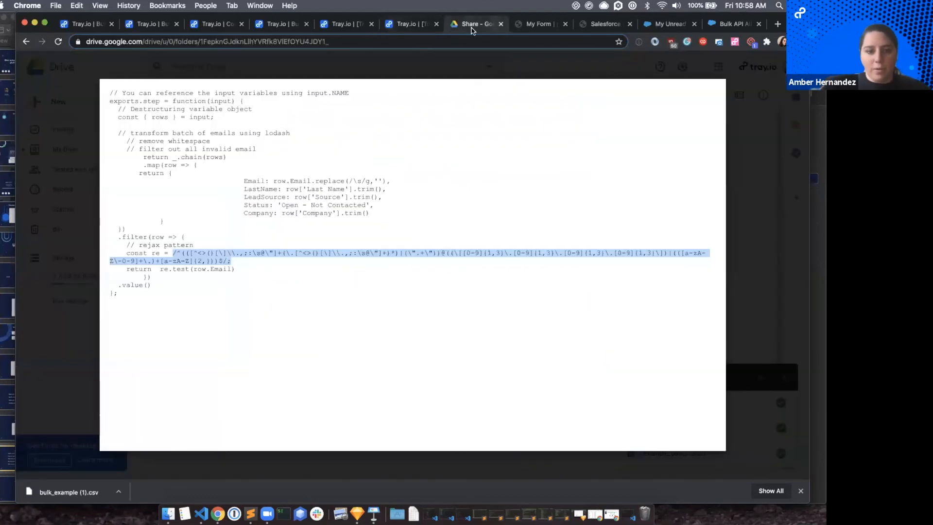
{"action": "left_click", "coordinate": [473, 25]}
{"action": "left_click", "coordinate": [407, 24]}
{"action": "type", "text": "re ="}
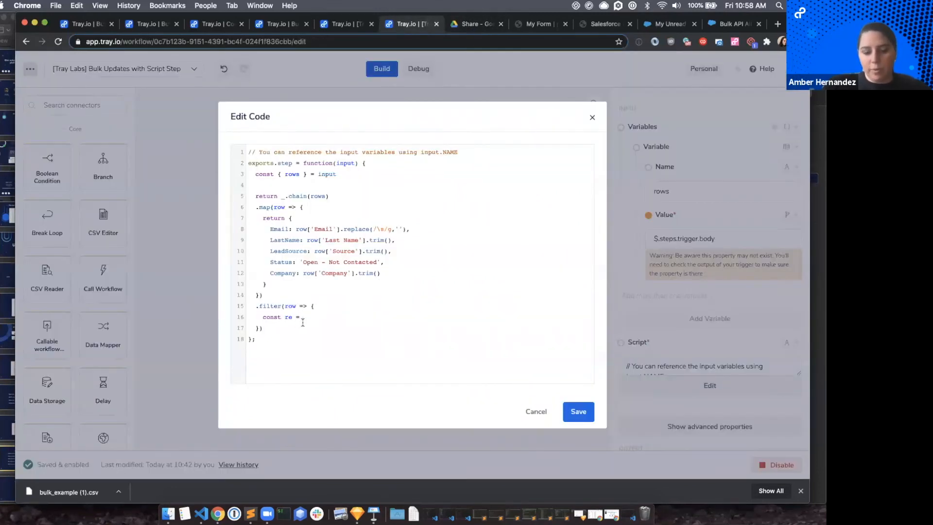
{"action": "key", "text": "super+v"}
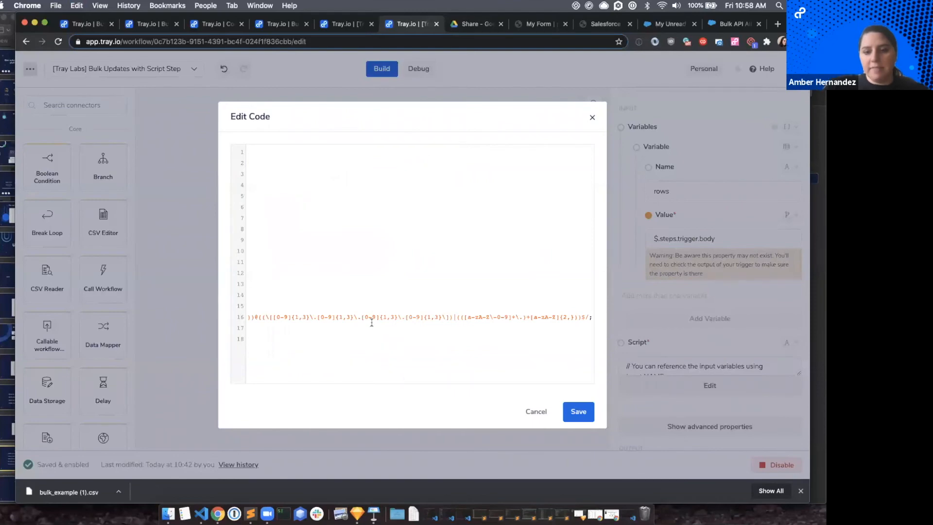
{"action": "scroll", "coordinate": [389, 302], "scroll_direction": "left", "scroll_amount": 10}
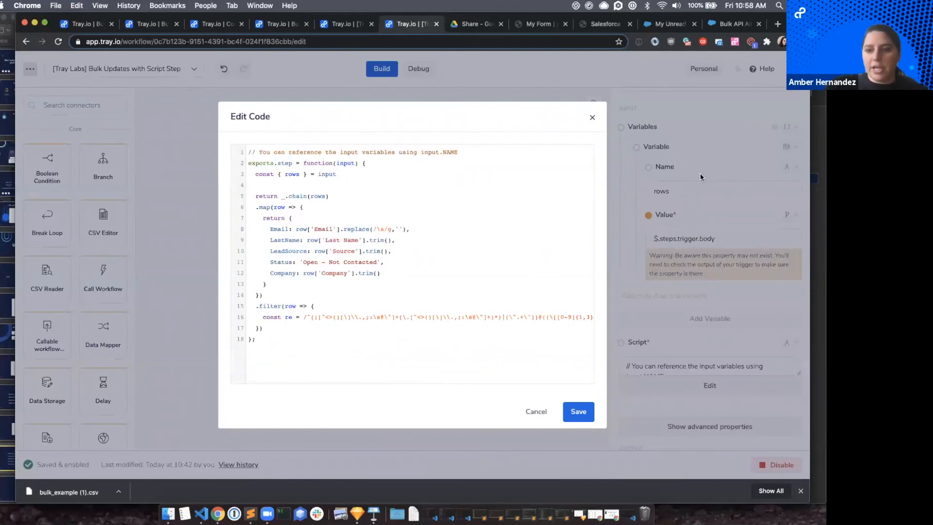
Compare the regex in filter_validate.js on Google Drive with the full pasted pattern in the Tray.io script.
{"action": "left_click", "coordinate": [475, 24]}
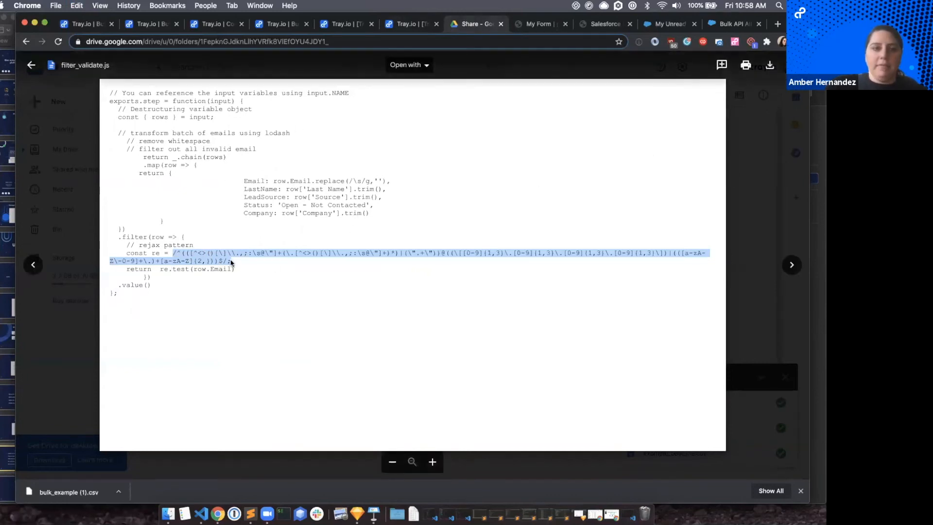
{"action": "left_click", "coordinate": [411, 26]}
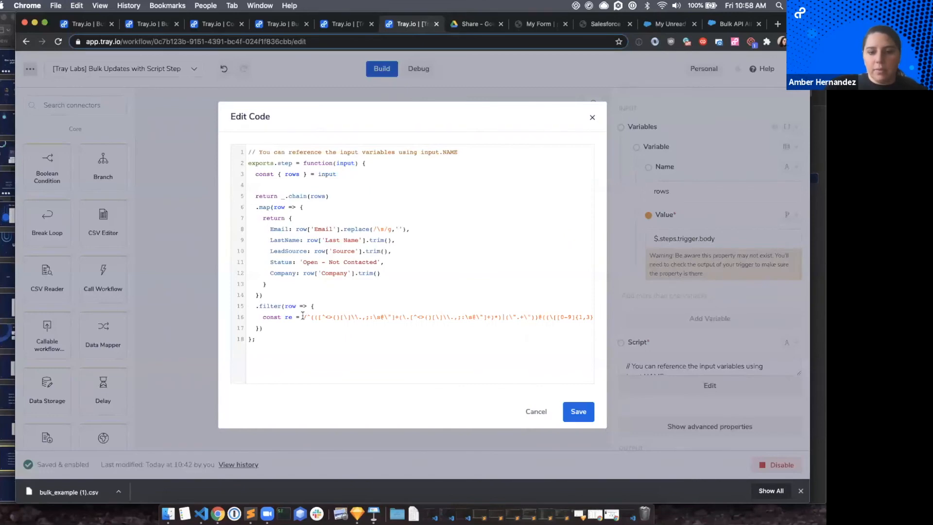
{"action": "scroll", "coordinate": [302, 317], "scroll_direction": "right", "scroll_amount": 10}
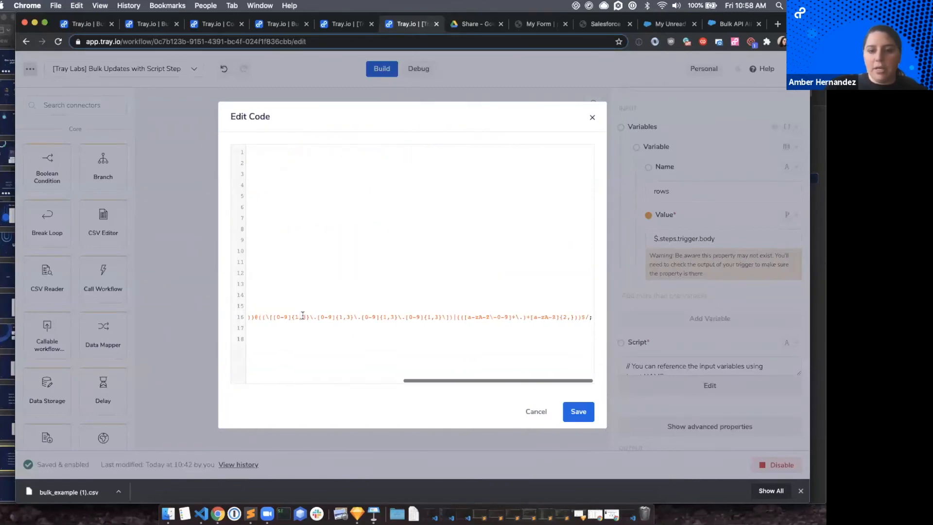
{"action": "scroll", "coordinate": [559, 316], "scroll_direction": "left", "scroll_amount": 10}
{"action": "scroll", "coordinate": [403, 309], "scroll_direction": "right", "scroll_amount": 10}
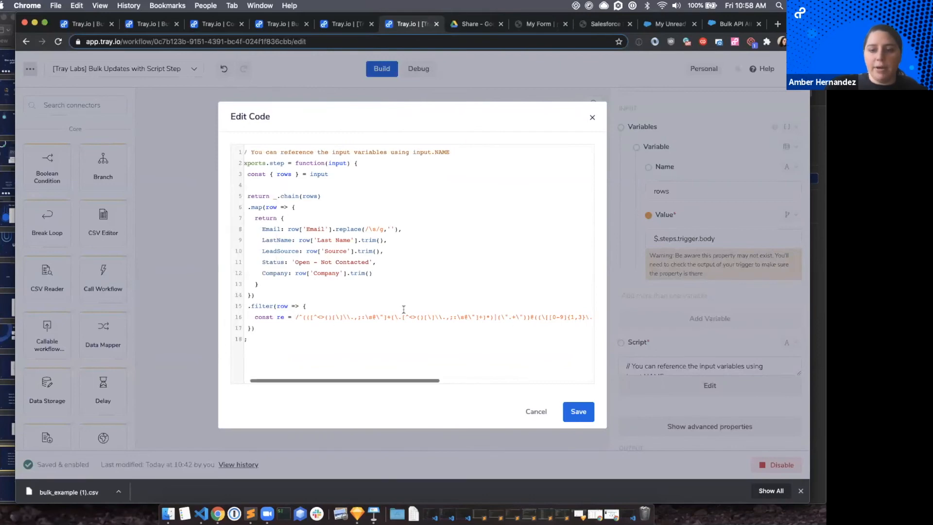
{"action": "scroll", "coordinate": [403, 309], "scroll_direction": "left", "scroll_amount": 10}
Add a line below const re in the filter function and begin it with return, consulting the return statement in filter_validate.js on Google Drive.
{"action": "left_click", "coordinate": [255, 328]}
{"action": "key", "text": "Return"}
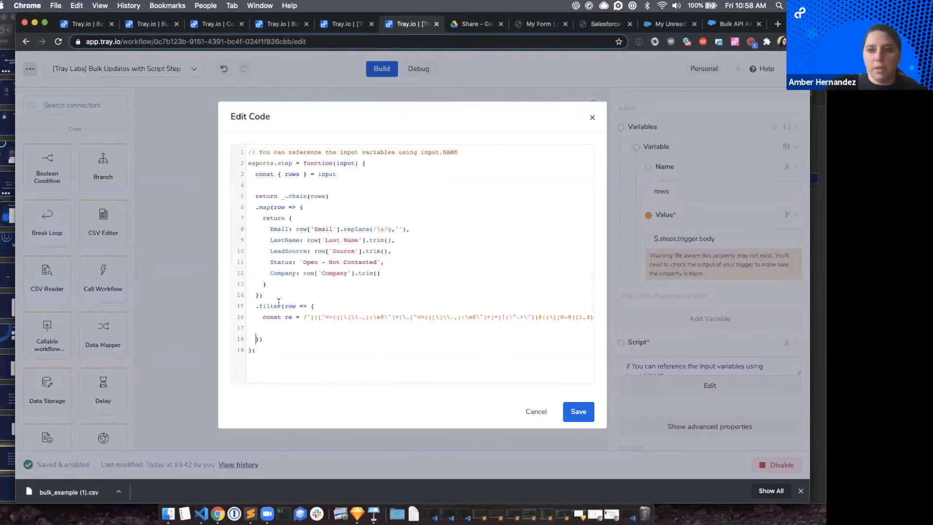
{"action": "left_click", "coordinate": [467, 24]}
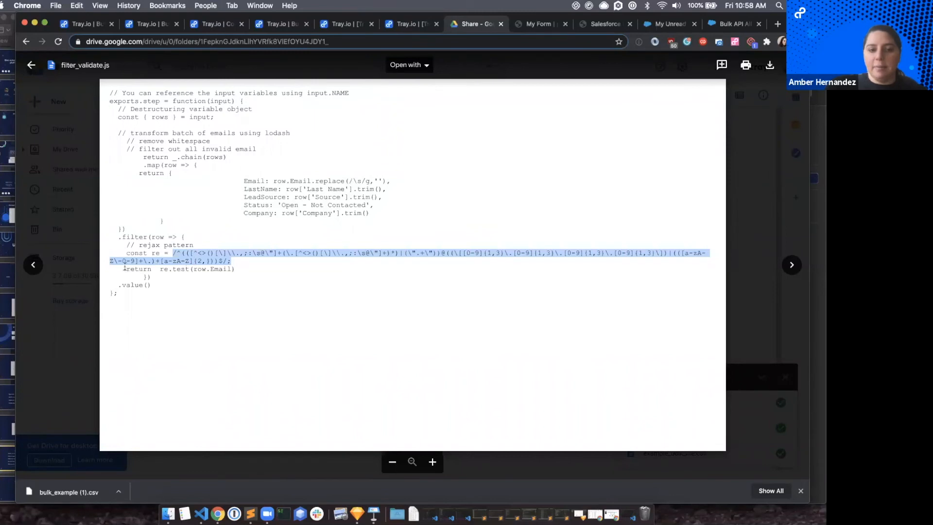
{"action": "left_click_drag", "start_coordinate": [125, 268], "coordinate": [257, 266]}
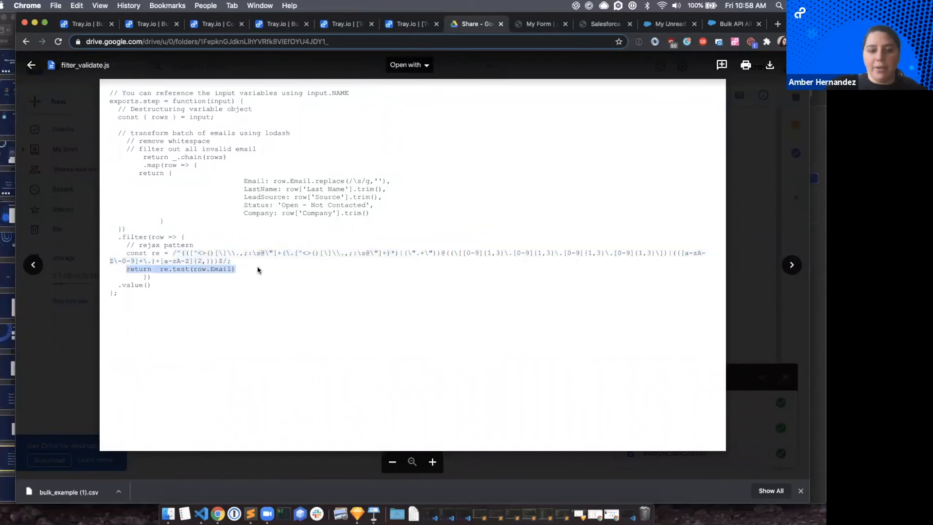
{"action": "left_click", "coordinate": [406, 24]}
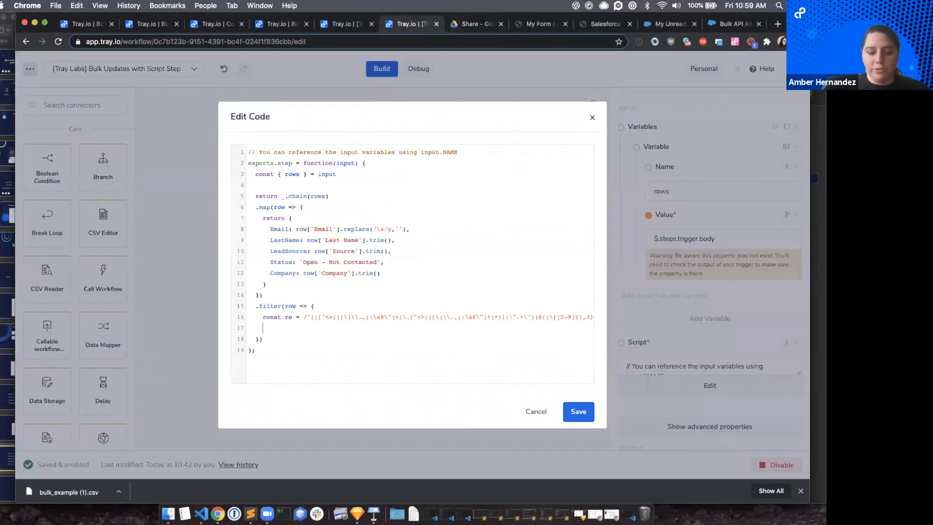
{"action": "type", "text": "return"}
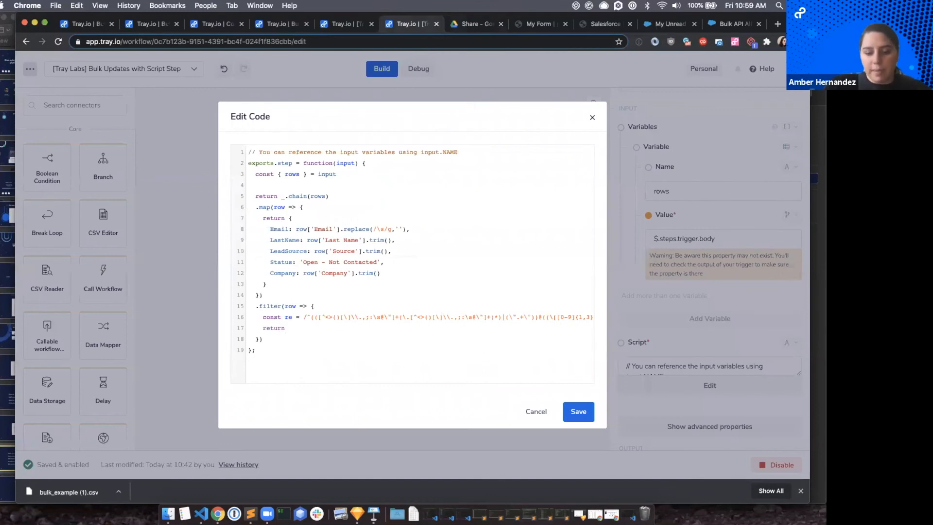
Complete the filter's return statement with re.test(row), checking the regex constant's name in filter_validate.js on Google Drive.
{"action": "double_click", "coordinate": [290, 306]}
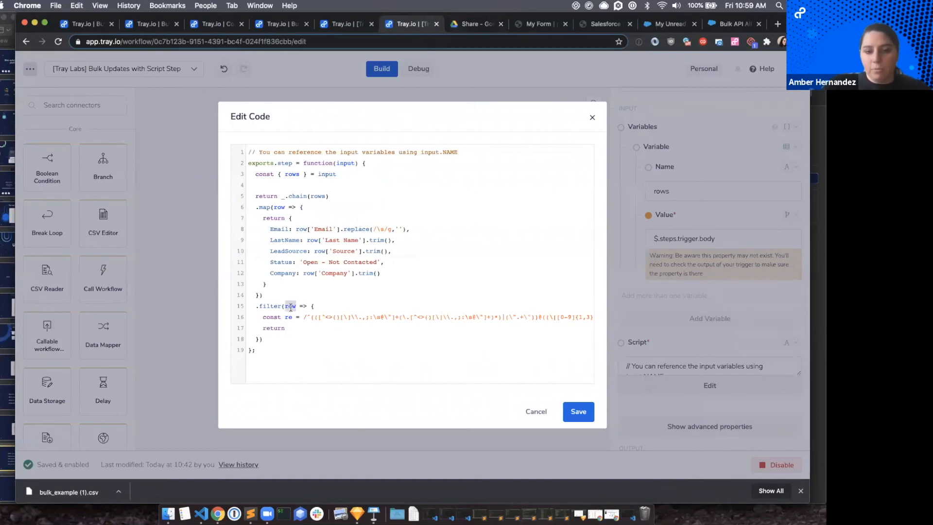
{"action": "left_click", "coordinate": [472, 25]}
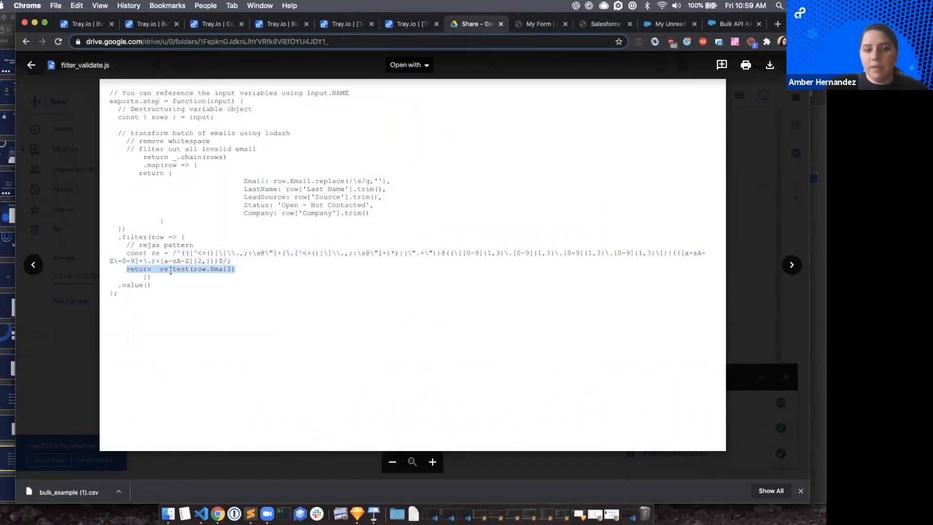
{"action": "double_click", "coordinate": [166, 252]}
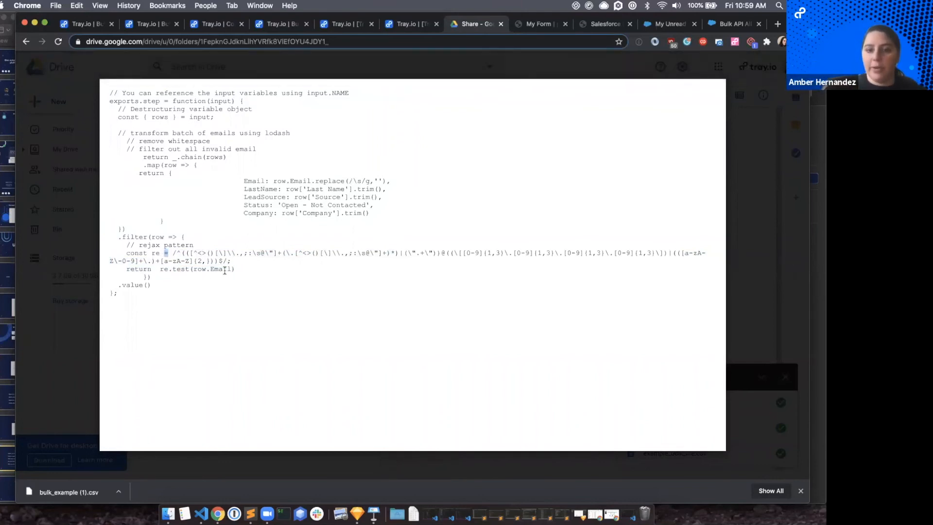
{"action": "left_click", "coordinate": [401, 24]}
{"action": "left_click", "coordinate": [291, 328]}
{"action": "type", "text": "return re.t"}
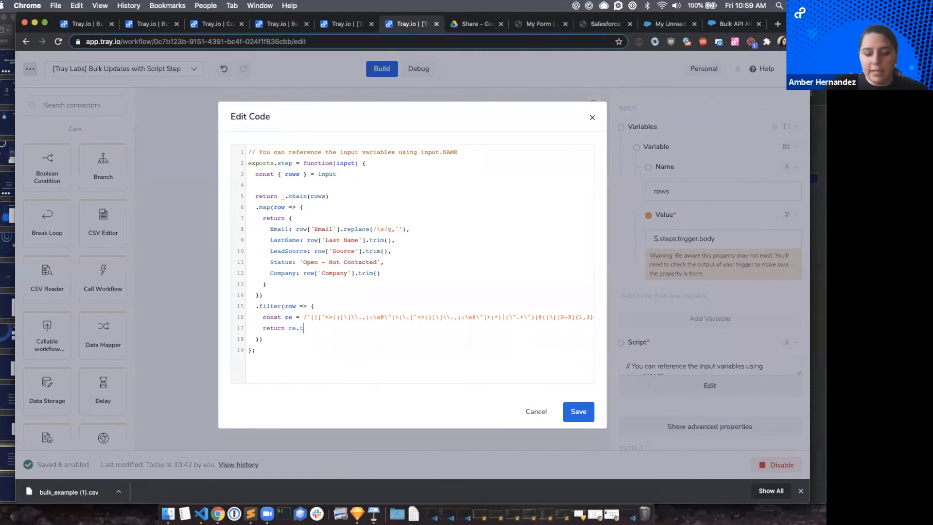
{"action": "type", "text": "est("}
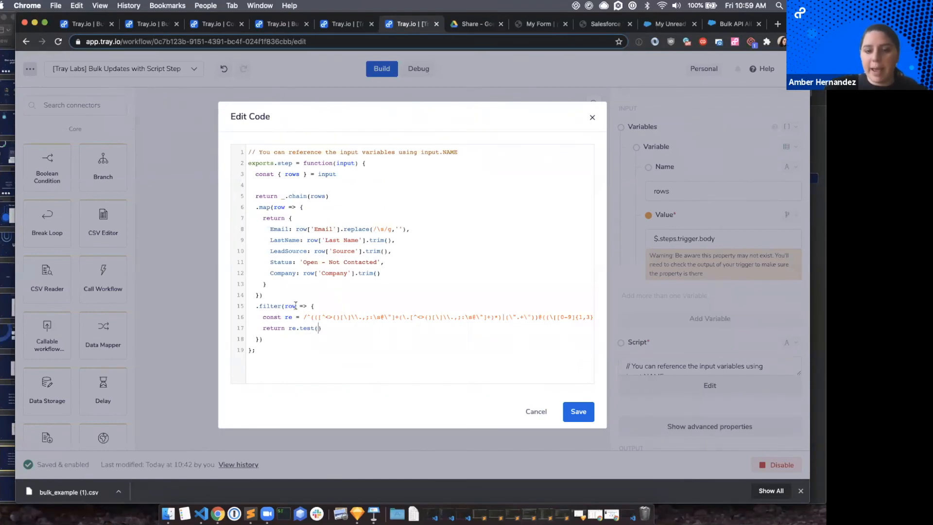
{"action": "type", "text": "row"}
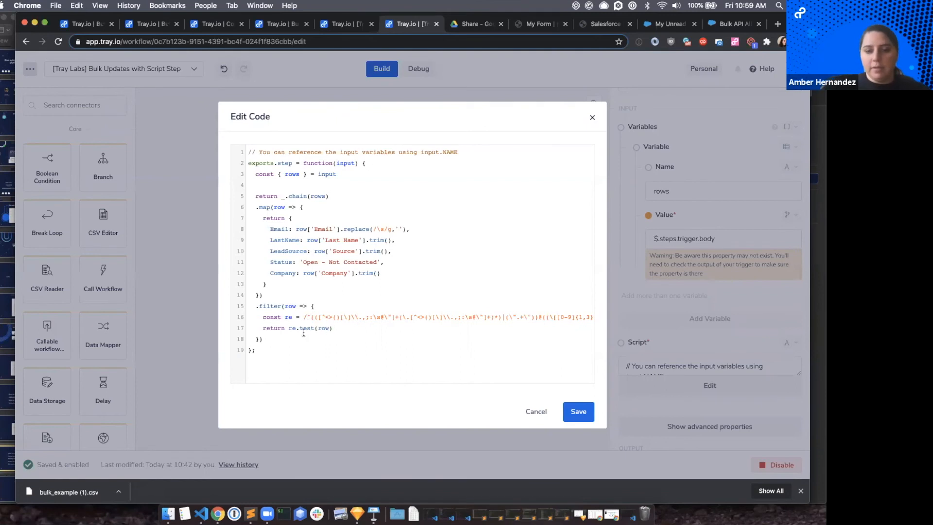
Change the argument of re.test in the filter's return statement to row['Email'].
{"action": "left_click_drag", "start_coordinate": [285, 328], "coordinate": [410, 319]}
{"action": "left_click", "coordinate": [353, 326]}
{"action": "left_click", "coordinate": [410, 319]}
{"action": "double_click", "coordinate": [302, 328]}
{"action": "double_click", "coordinate": [327, 329]}
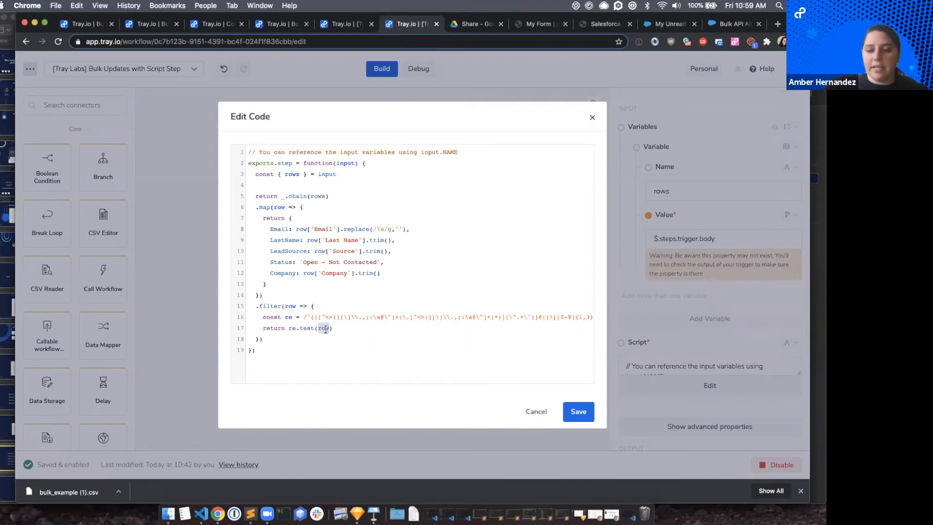
{"action": "key", "text": "Right"}
{"action": "type", "text": "."}
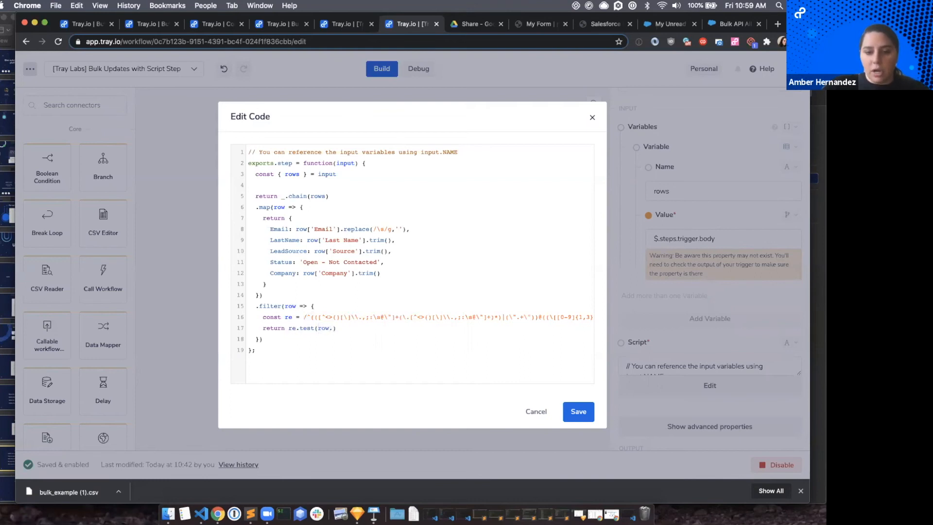
{"action": "type", "text": "Email"}
{"action": "key", "text": "BackSpace"}
{"action": "key", "text": "BackSpace"}
{"action": "key", "text": "BackSpace"}
{"action": "key", "text": "BackSpace"}
{"action": "key", "text": "BackSpace"}
{"action": "key", "text": "BackSpace"}
{"action": "type", "text": "['Email'"}
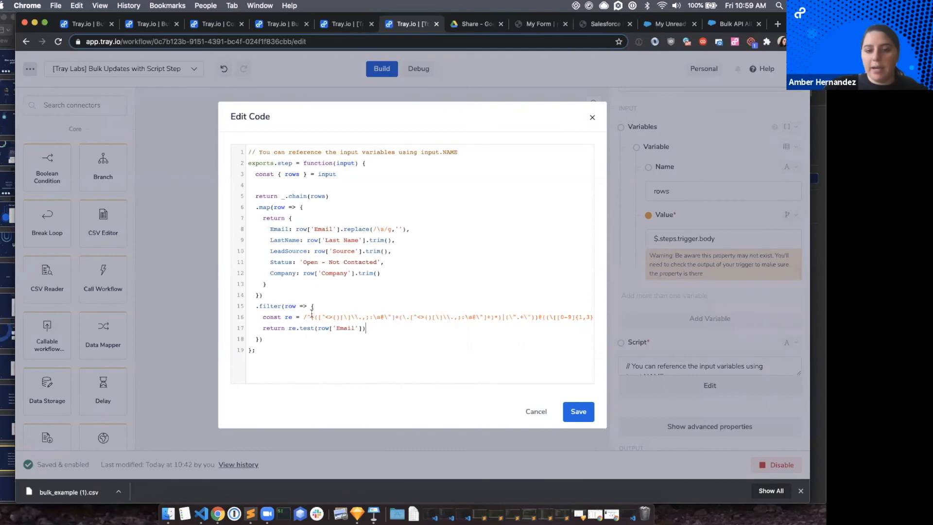
{"action": "double_click", "coordinate": [347, 329]}
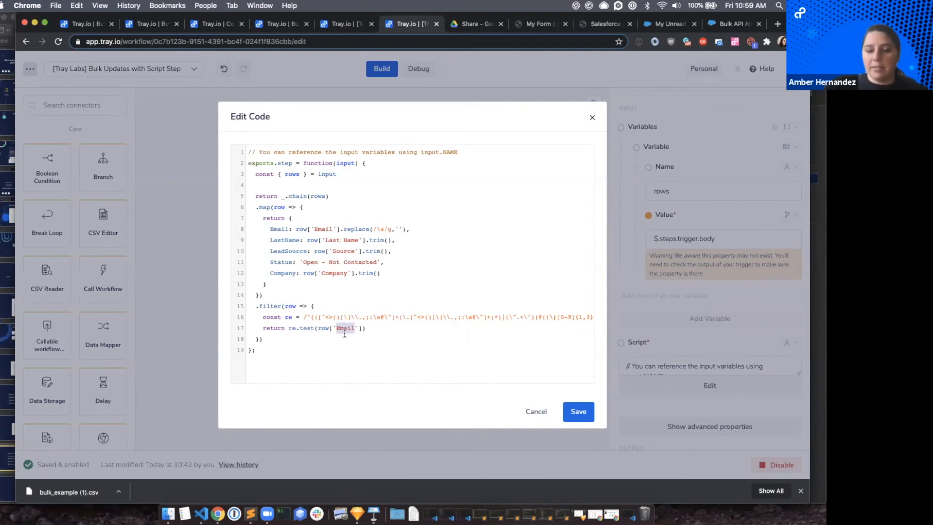
End the lodash chain with .value() on a new line below the filter call.
{"action": "left_click", "coordinate": [379, 329]}
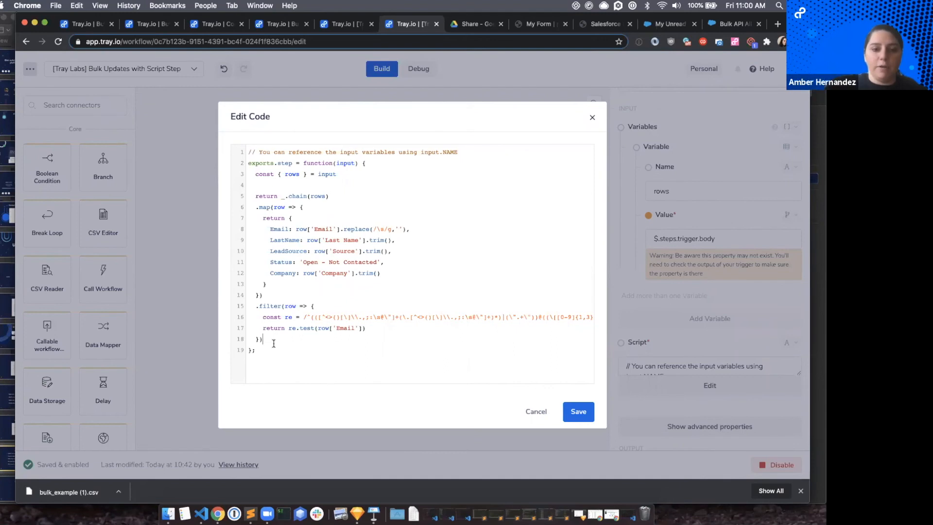
{"action": "key", "text": "Return"}
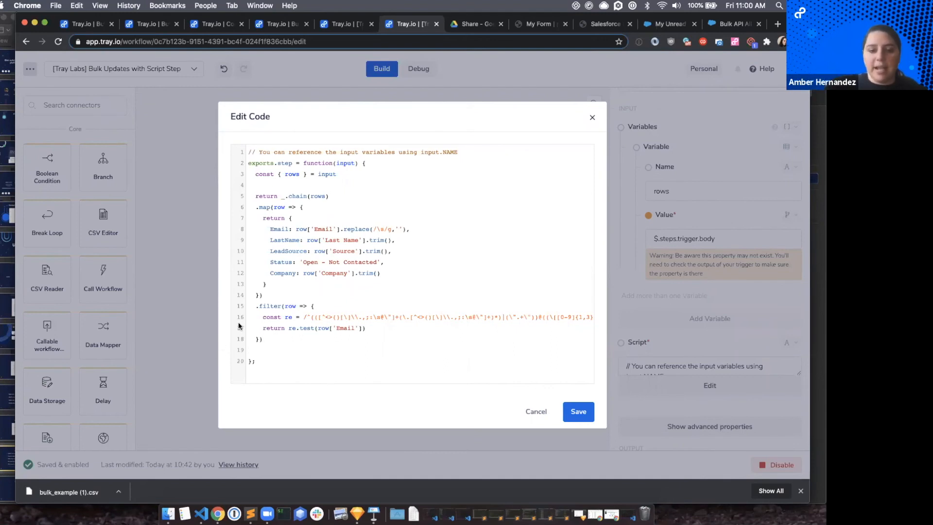
{"action": "left_click_drag", "start_coordinate": [258, 306], "coordinate": [273, 344]}
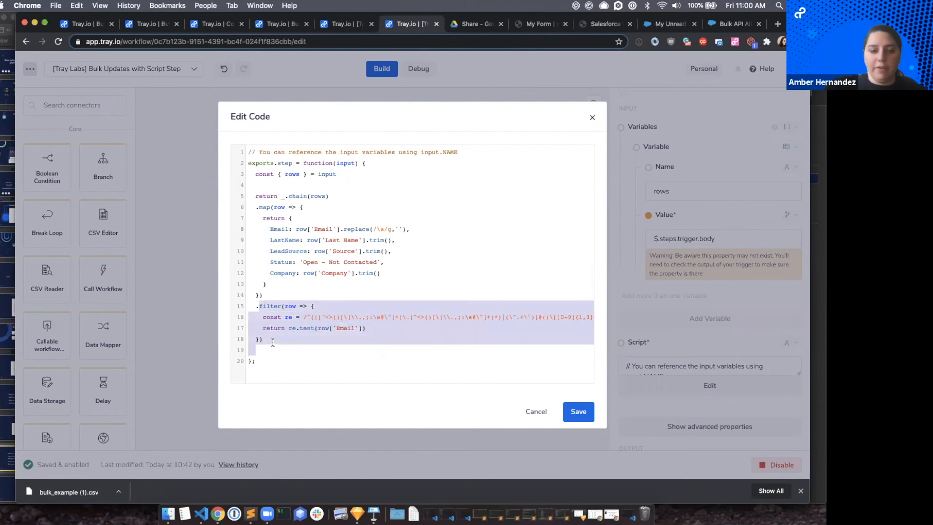
{"action": "left_click", "coordinate": [273, 343]}
{"action": "left_click_drag", "start_coordinate": [254, 307], "coordinate": [267, 343]}
{"action": "left_click", "coordinate": [263, 347]}
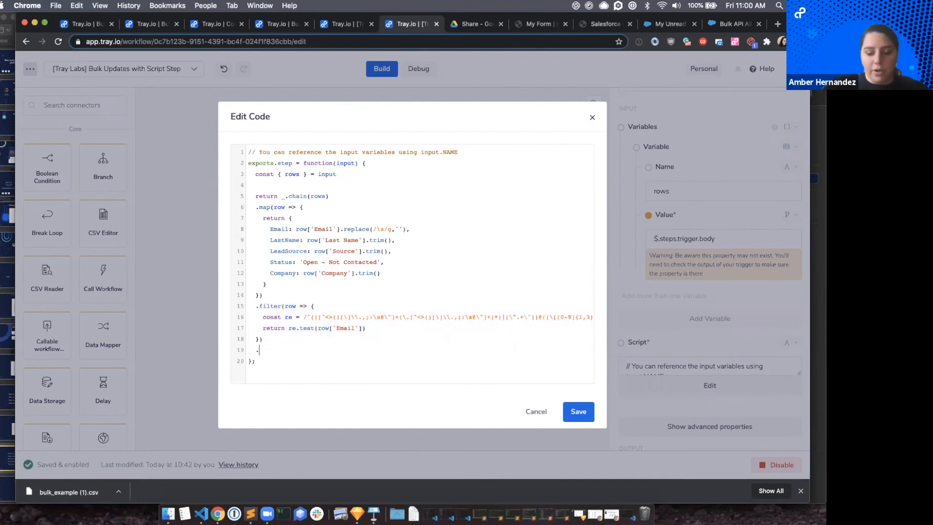
{"action": "type", "text": ".value()"}
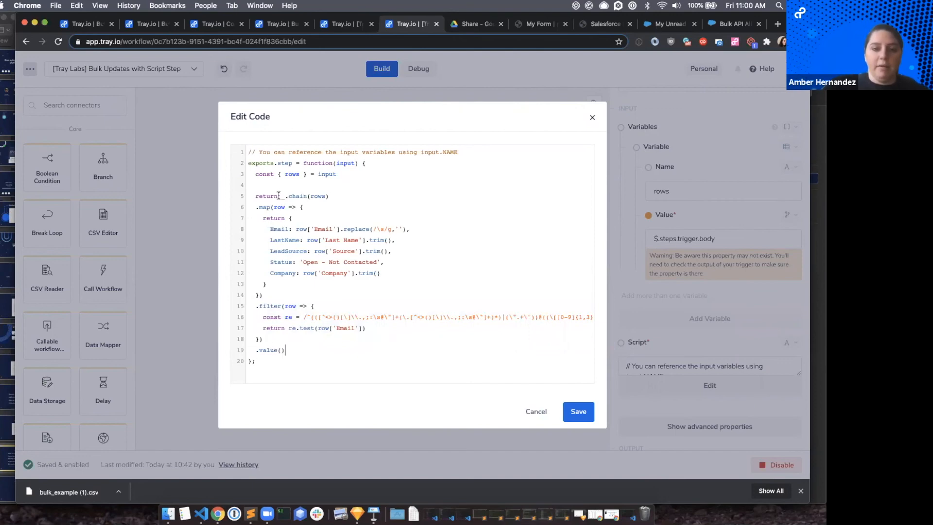
Review the finished script from return _.chain(rows) through the map and filter calls to the closing .value().
{"action": "double_click", "coordinate": [261, 195]}
{"action": "left_click_drag", "start_coordinate": [282, 197], "coordinate": [331, 197]}
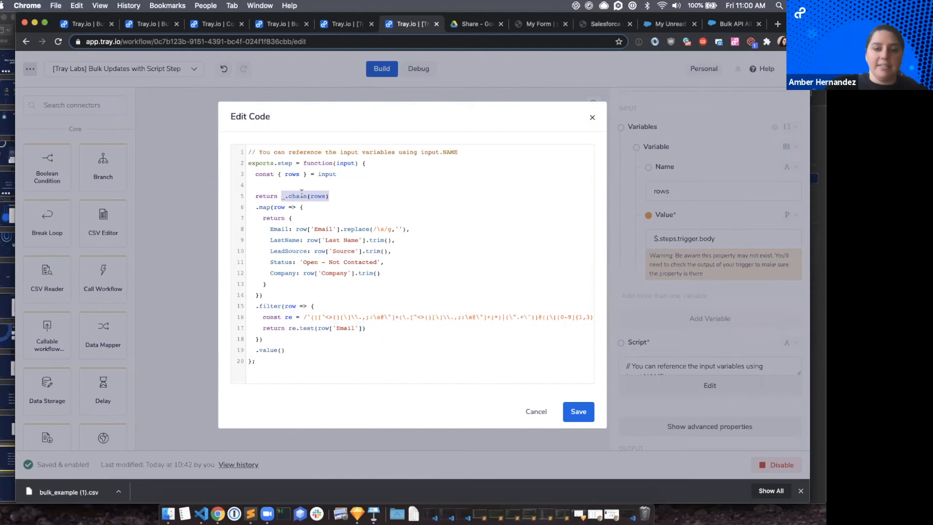
{"action": "left_click", "coordinate": [318, 195]}
{"action": "double_click", "coordinate": [315, 195]}
{"action": "left_click_drag", "start_coordinate": [253, 207], "coordinate": [286, 296]}
{"action": "left_click", "coordinate": [286, 295]}
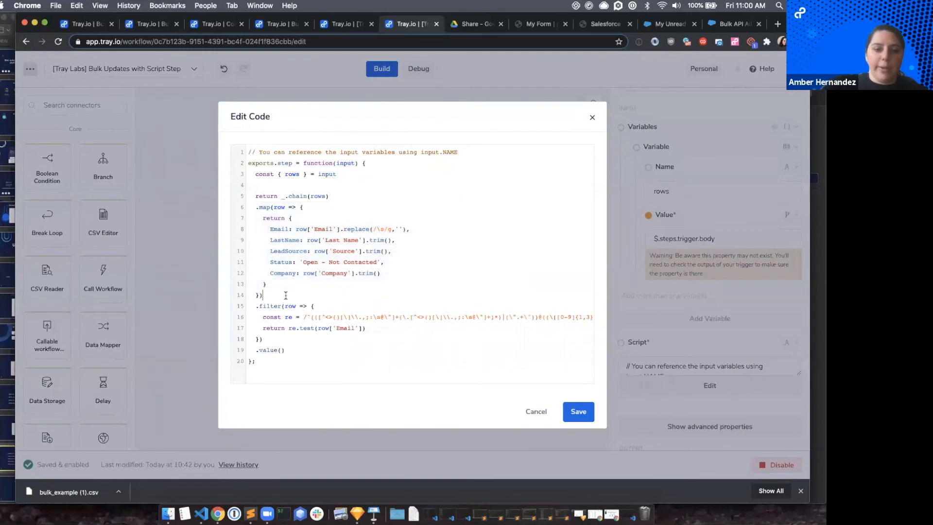
{"action": "left_click_drag", "start_coordinate": [251, 304], "coordinate": [302, 350]}
{"action": "left_click", "coordinate": [297, 339]}
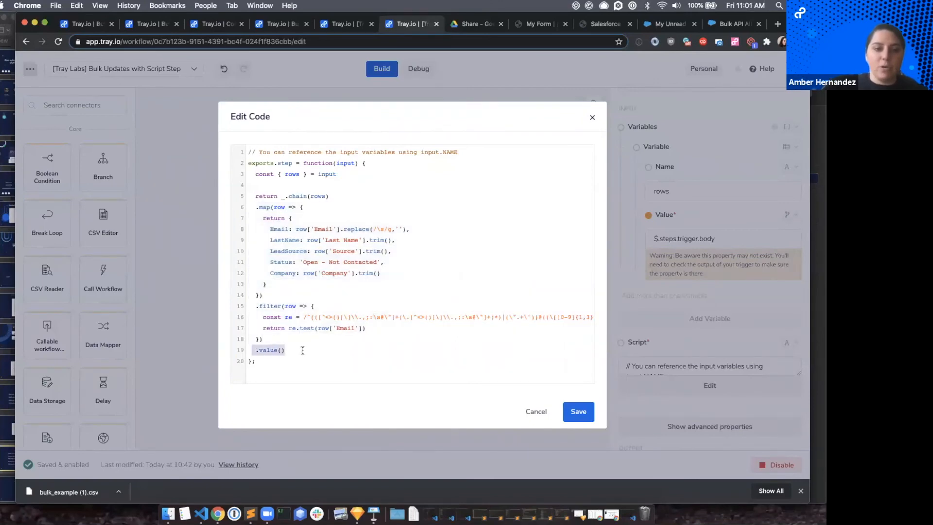
{"action": "double_click", "coordinate": [259, 196]}
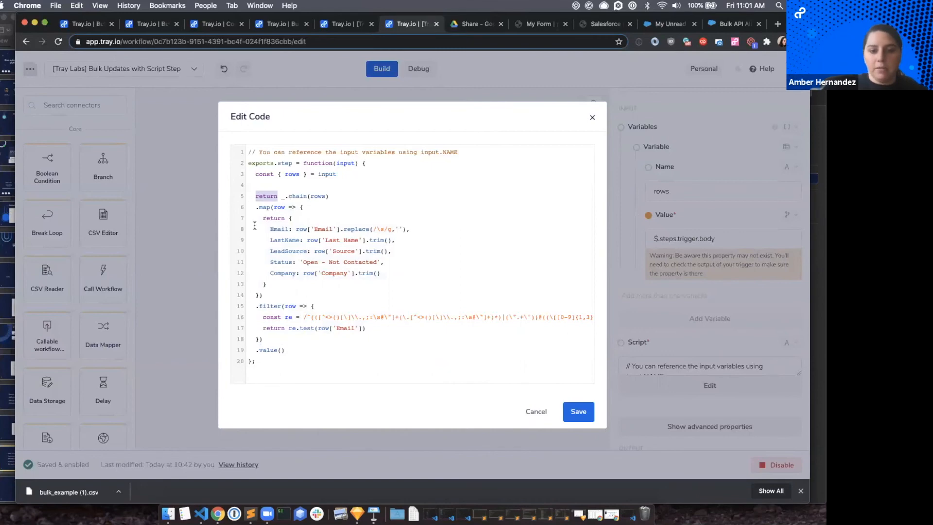
Save the finished code to the Script step, after a brief look at the shared file in Google Drive.
{"action": "left_click", "coordinate": [466, 25]}
{"action": "left_click", "coordinate": [410, 24]}
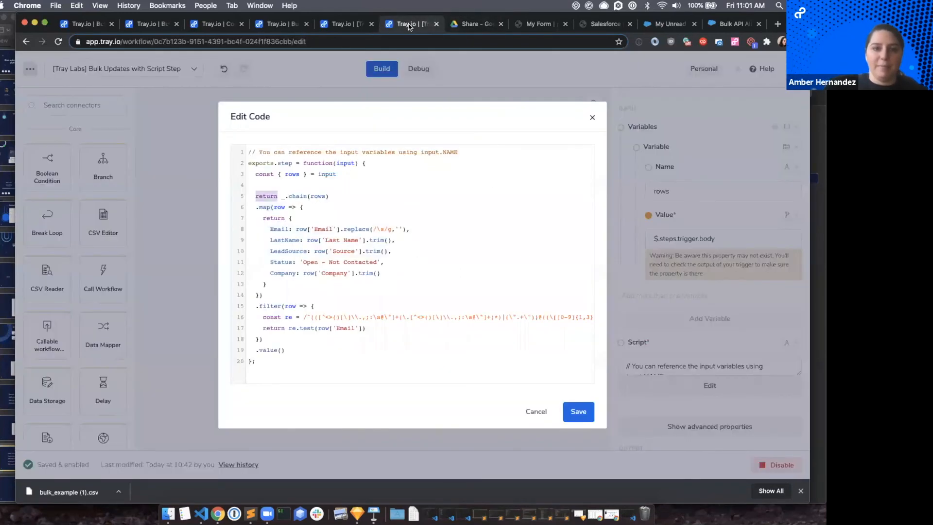
{"action": "left_click", "coordinate": [577, 413]}
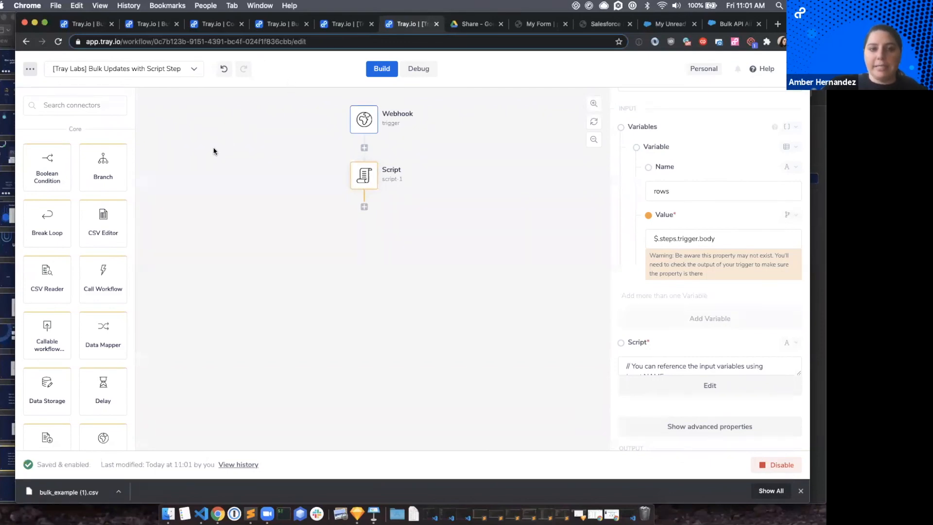
Switch to the Keynote deck Tray_Labs_S6, read the Create Import File slide, and return to the Tray.io workflow.
{"action": "left_click", "coordinate": [8, 183]}
{"action": "scroll", "coordinate": [15, 375], "scroll_direction": "down", "scroll_amount": 2}
{"action": "scroll", "coordinate": [14, 378], "scroll_direction": "down", "scroll_amount": 3}
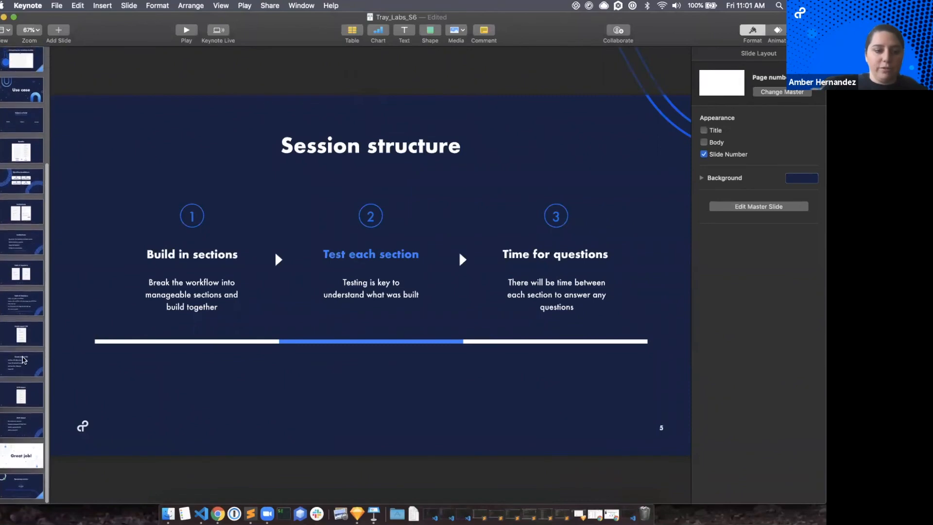
{"action": "left_click", "coordinate": [20, 365]}
{"action": "left_click", "coordinate": [225, 150]}
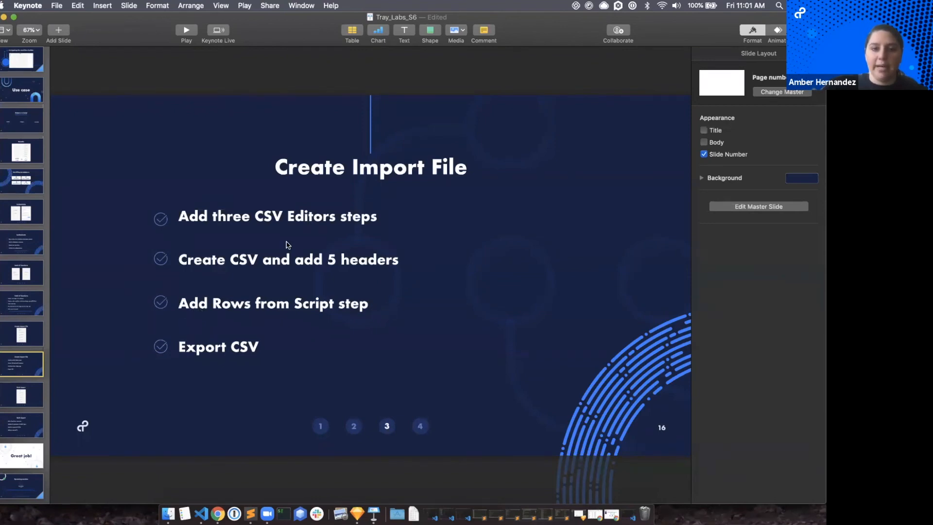
{"action": "key", "text": "super+Tab"}
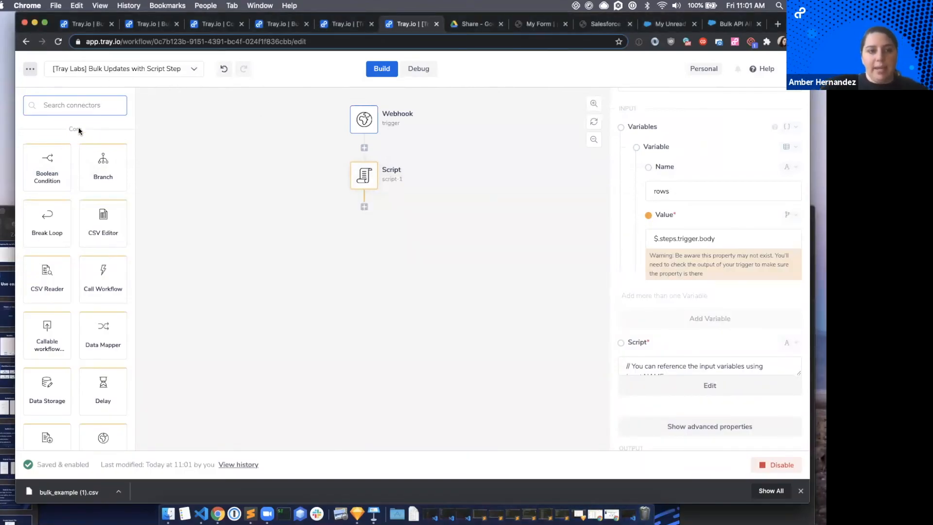
Find the CSV Editor connector and add three CSV Editor steps in sequence below the Script step.
{"action": "type", "text": "csv"}
{"action": "left_click_drag", "start_coordinate": [51, 163], "coordinate": [370, 261]}
{"action": "left_click_drag", "start_coordinate": [48, 165], "coordinate": [386, 313]}
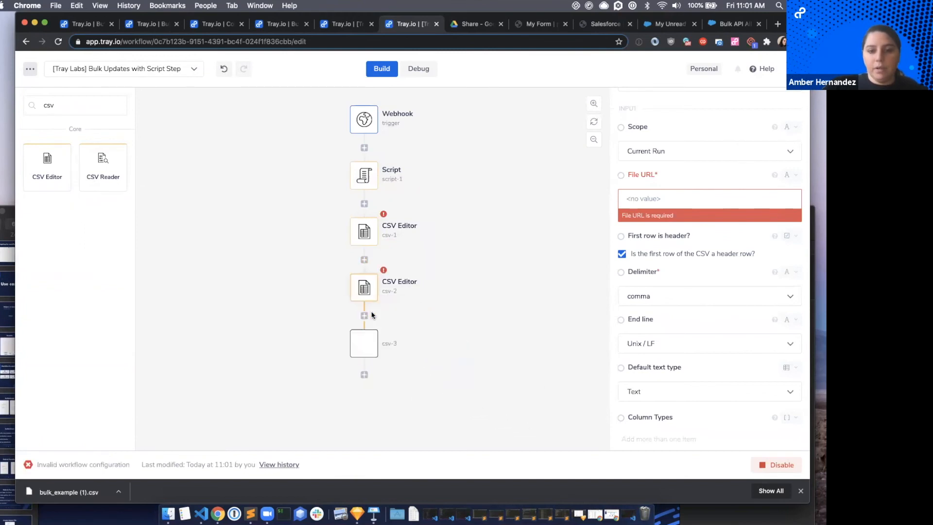
{"action": "scroll", "coordinate": [435, 272], "scroll_direction": "down", "scroll_amount": 3}
{"action": "scroll", "coordinate": [428, 265], "scroll_direction": "up", "scroll_amount": 2}
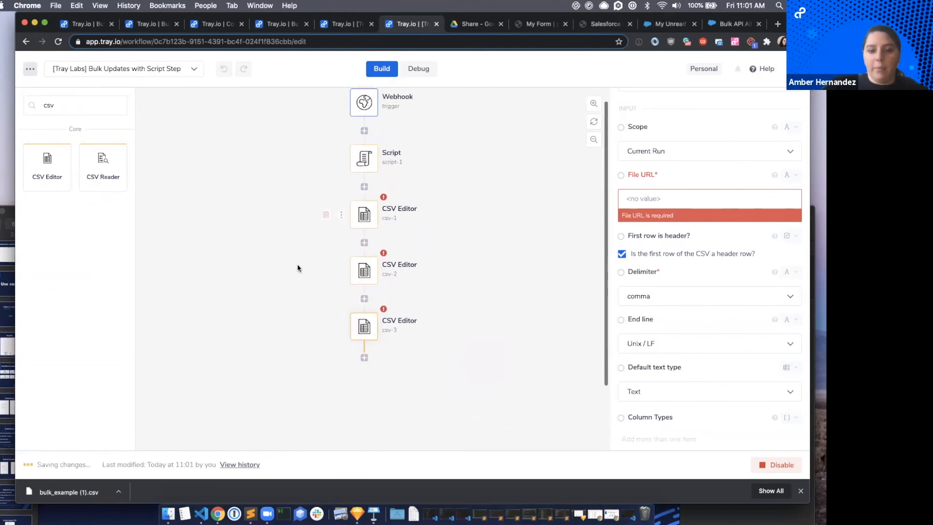
Set the operation of the first CSV Editor step, csv-1, to Create CSV.
{"action": "left_click", "coordinate": [361, 214]}
{"action": "scroll", "coordinate": [747, 188], "scroll_direction": "up", "scroll_amount": 3}
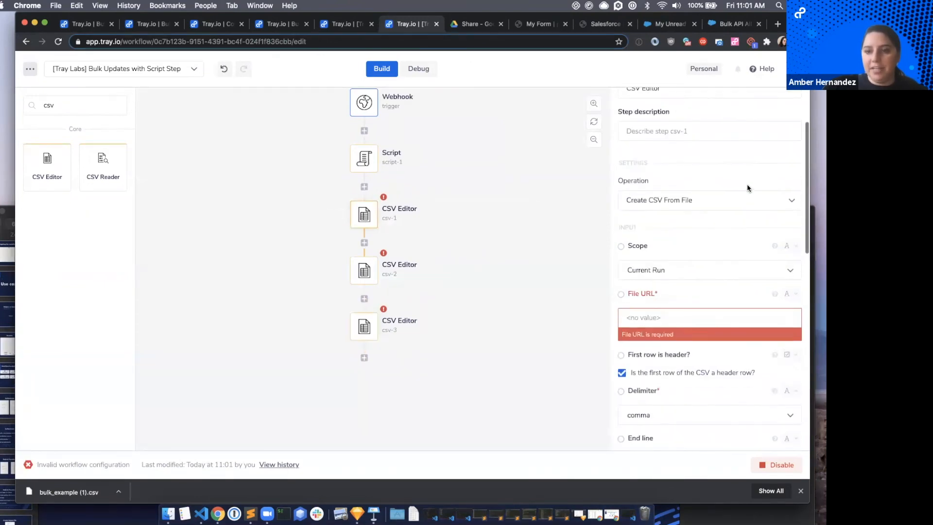
{"action": "left_click", "coordinate": [691, 197]}
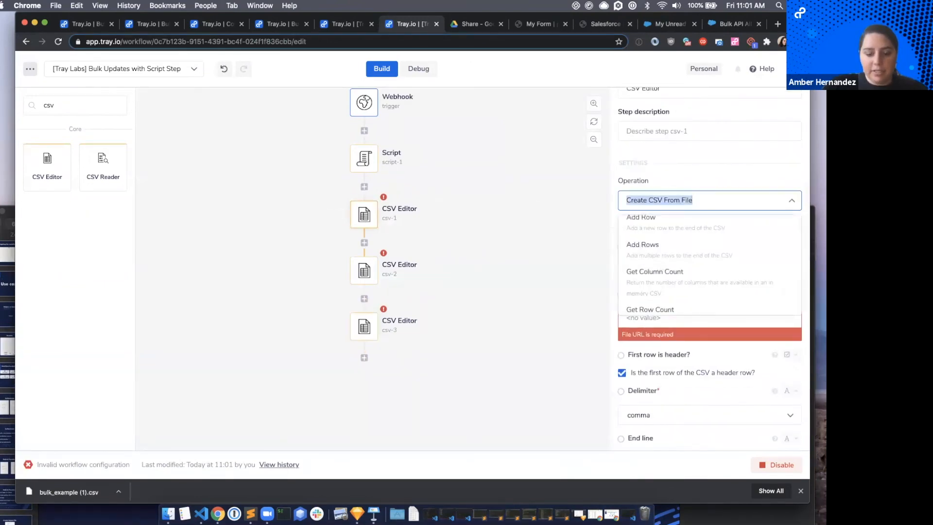
{"action": "type", "text": "create csv"}
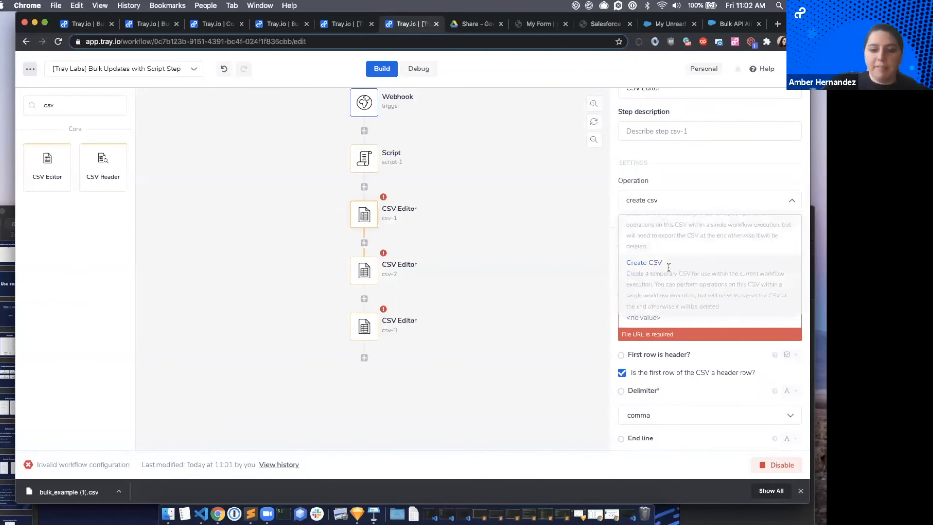
{"action": "left_click", "coordinate": [677, 283]}
Check the field names in filter_validate.js, set csv-1 to 5 columns, and define the first column as Email with data type Text.
{"action": "left_click", "coordinate": [462, 29]}
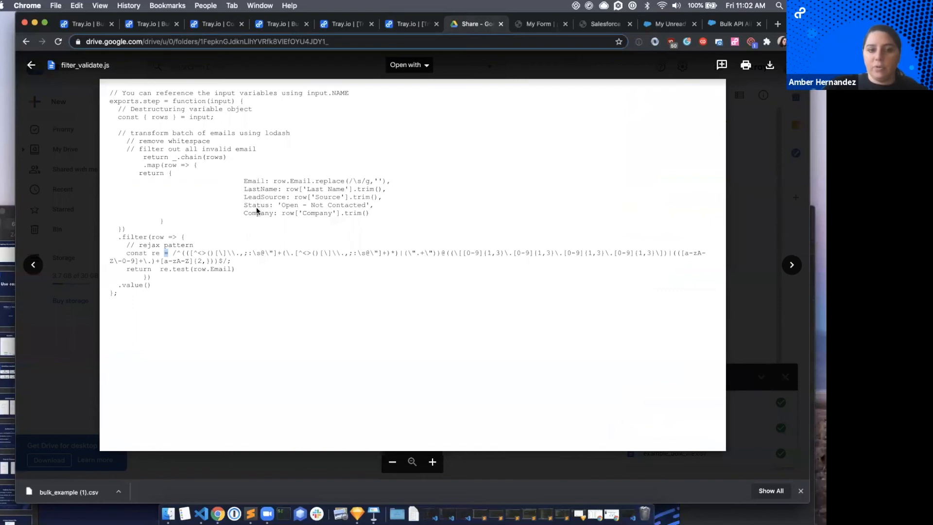
{"action": "left_click", "coordinate": [406, 22]}
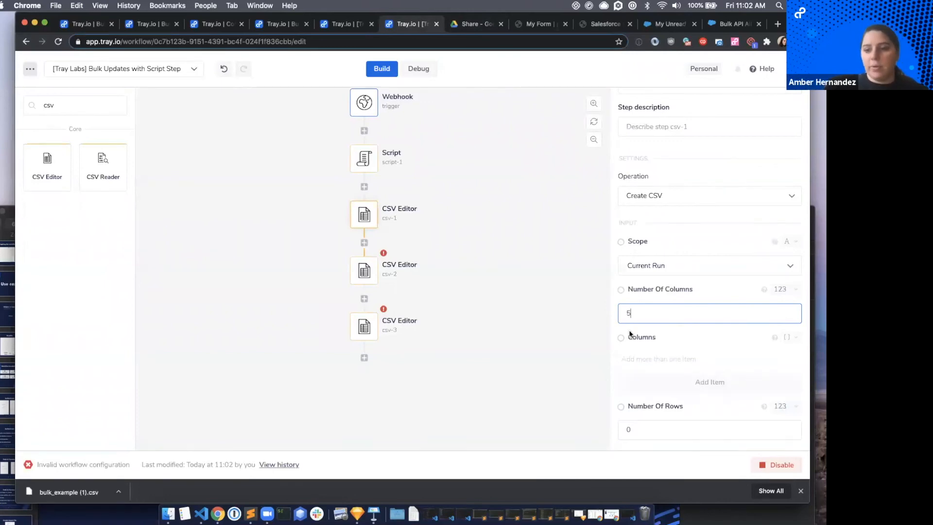
{"action": "left_click", "coordinate": [661, 381]}
{"action": "scroll", "coordinate": [670, 340], "scroll_direction": "down", "scroll_amount": 3}
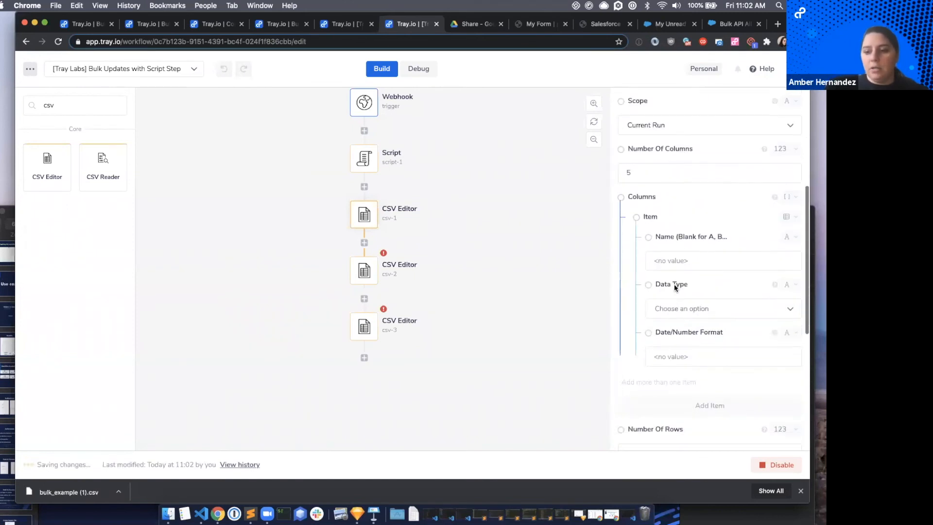
{"action": "left_click", "coordinate": [675, 261]}
{"action": "type", "text": "Emas"}
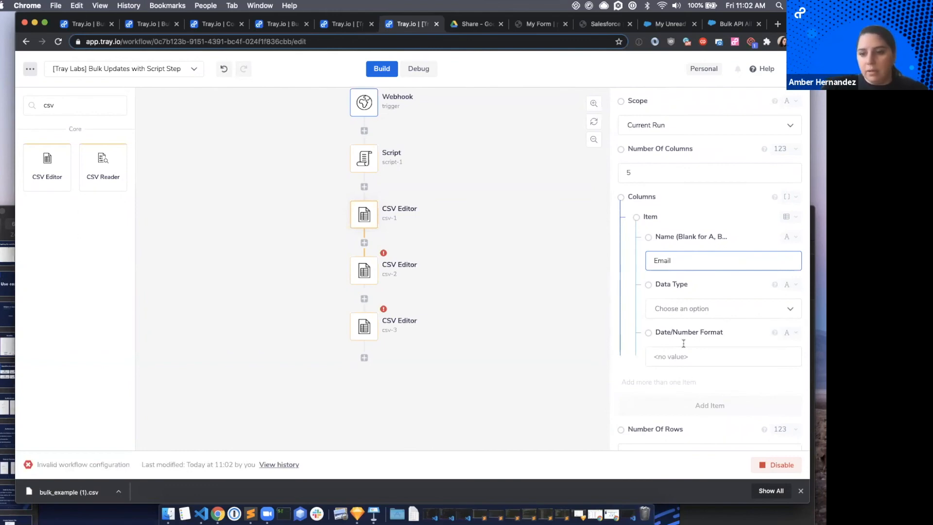
{"action": "left_click", "coordinate": [678, 309]}
{"action": "left_click", "coordinate": [669, 332]}
Add a second column to csv-1 named LastName, copied from filter_validate.js in Google Drive, with data type Text.
{"action": "left_click", "coordinate": [700, 405]}
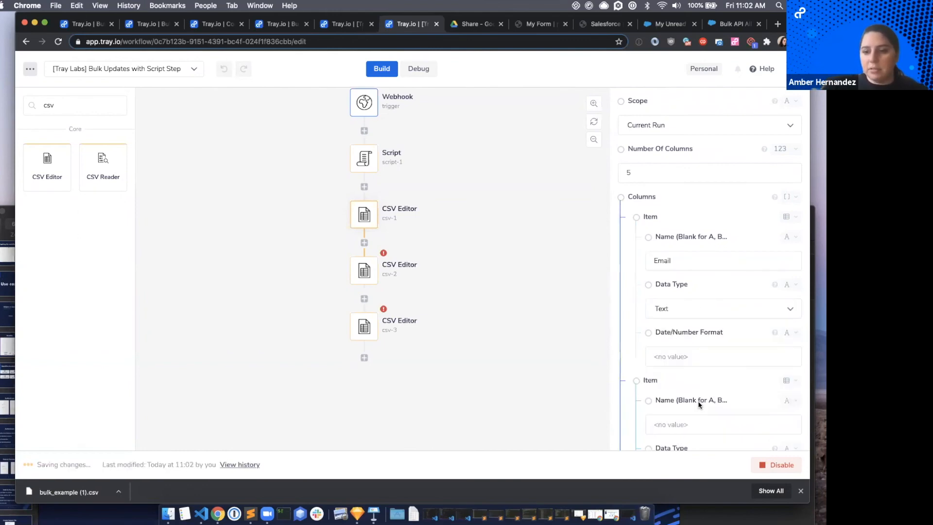
{"action": "left_click", "coordinate": [467, 26]}
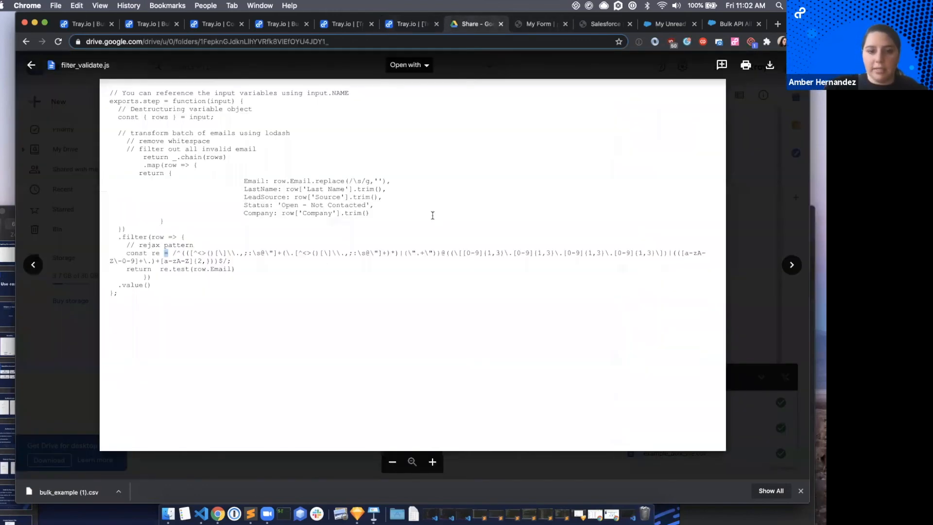
{"action": "double_click", "coordinate": [262, 189]}
{"action": "key", "text": "cmd+c"}
{"action": "left_click", "coordinate": [396, 26]}
{"action": "scroll", "coordinate": [631, 344], "scroll_direction": "down", "scroll_amount": 3}
{"action": "left_click", "coordinate": [677, 350]}
{"action": "key", "text": "cmd+v"}
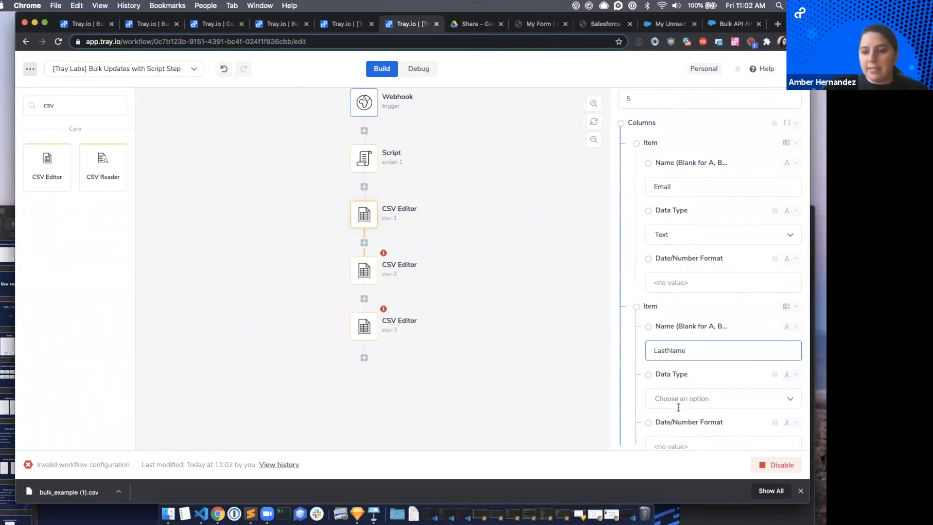
{"action": "left_click", "coordinate": [678, 398]}
{"action": "left_click", "coordinate": [673, 416]}
Add a third column to csv-1 using the LeadSource field name from filter_validate.js and set its data type to Text.
{"action": "scroll", "coordinate": [680, 399], "scroll_direction": "down", "scroll_amount": 3}
{"action": "left_click", "coordinate": [686, 392]}
{"action": "left_click", "coordinate": [346, 24]}
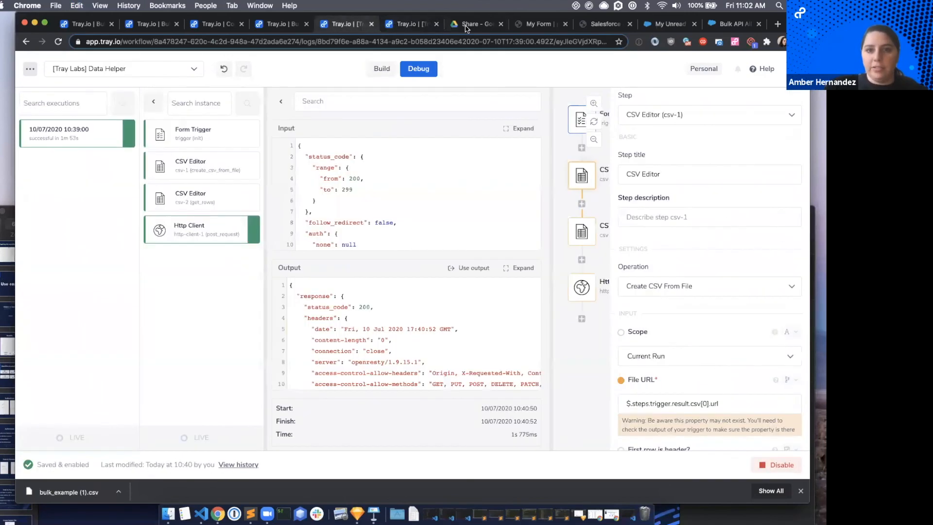
{"action": "left_click", "coordinate": [465, 28]}
{"action": "double_click", "coordinate": [261, 196]}
{"action": "key", "text": "super+c"}
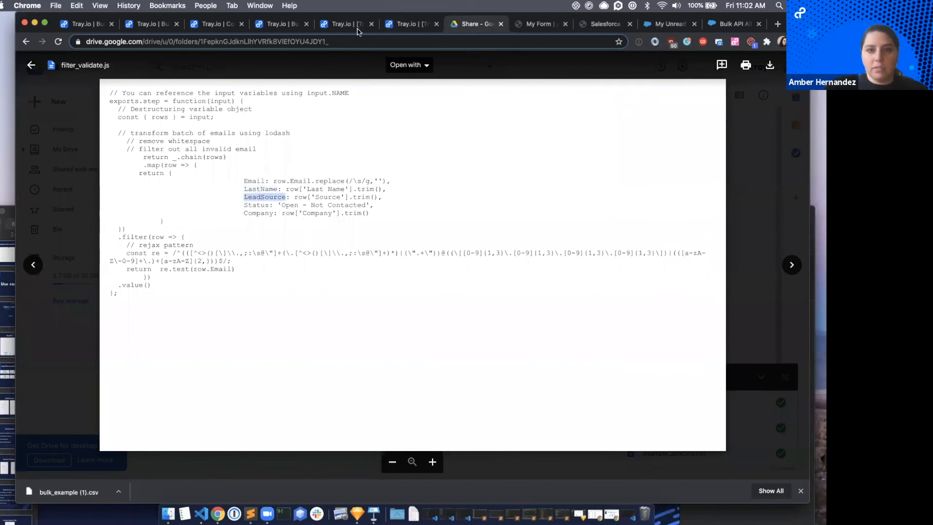
{"action": "left_click", "coordinate": [397, 27]}
{"action": "scroll", "coordinate": [673, 386], "scroll_direction": "down", "scroll_amount": 1}
{"action": "left_click", "coordinate": [671, 386]}
{"action": "key", "text": "super+v"}
{"action": "scroll", "coordinate": [671, 387], "scroll_direction": "down", "scroll_amount": 3}
{"action": "left_click", "coordinate": [680, 295]}
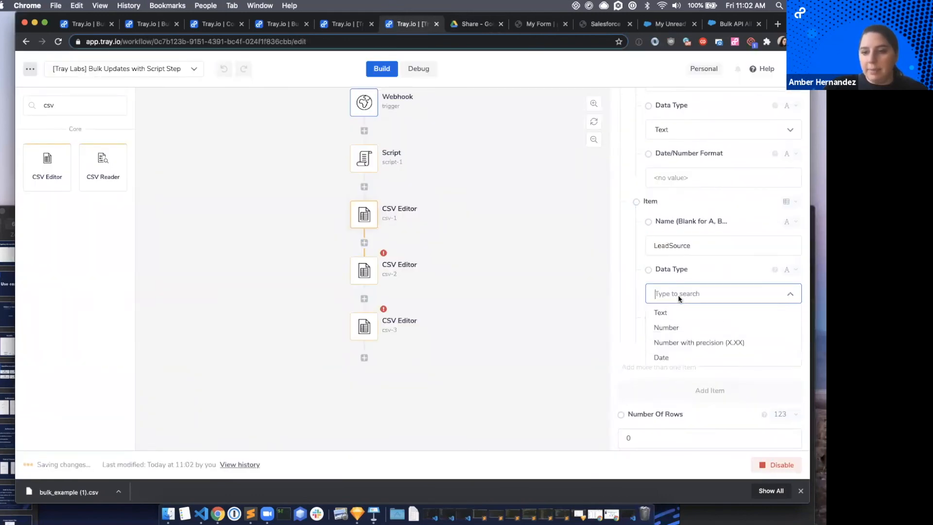
{"action": "left_click", "coordinate": [665, 311]}
Add a fourth column to csv-1 with the name Status copied from filter_validate.js and the data type Text.
{"action": "left_click", "coordinate": [689, 395]}
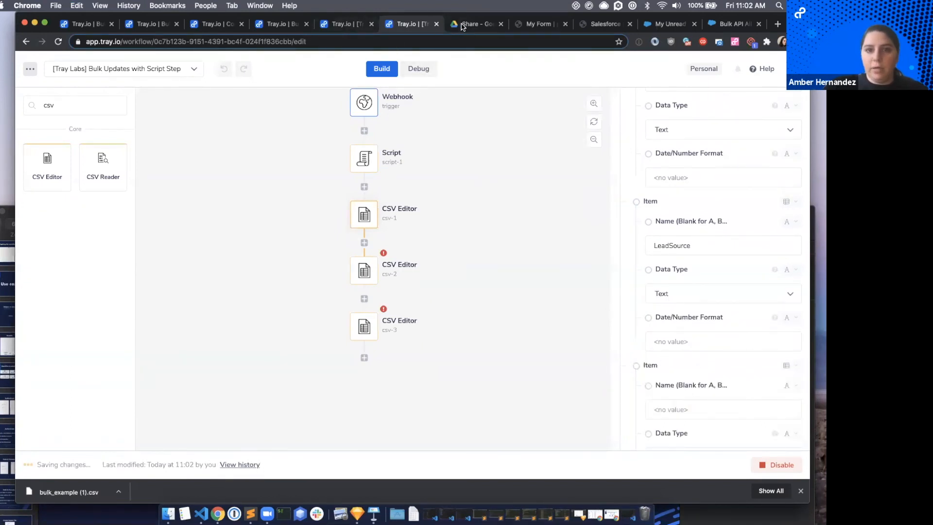
{"action": "left_click", "coordinate": [464, 25]}
{"action": "double_click", "coordinate": [257, 204]}
{"action": "key", "text": "super+c"}
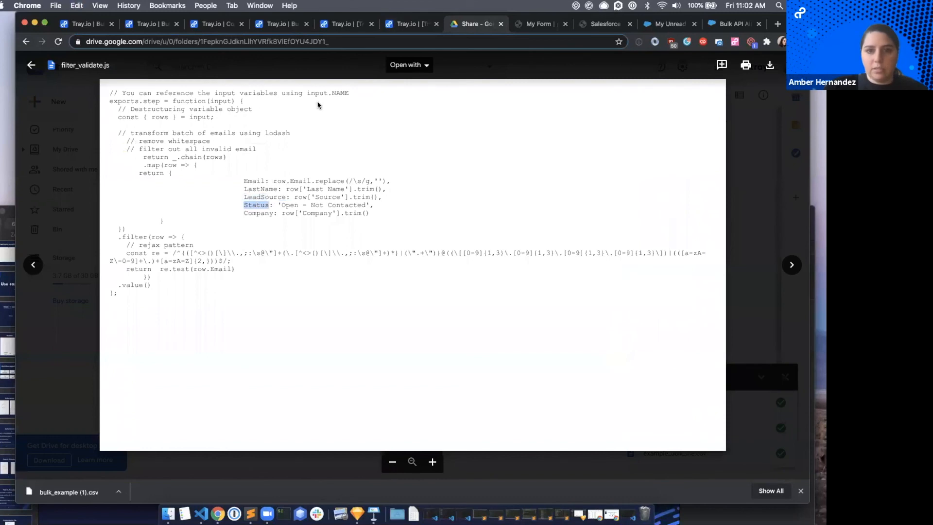
{"action": "left_click", "coordinate": [400, 25]}
{"action": "left_click", "coordinate": [677, 408]}
{"action": "key", "text": "super+v"}
{"action": "scroll", "coordinate": [679, 379], "scroll_direction": "down", "scroll_amount": 2}
{"action": "left_click", "coordinate": [680, 367]}
{"action": "left_click", "coordinate": [662, 385]}
Add a fifth column to csv-1 named Company with data type Text.
{"action": "scroll", "coordinate": [689, 385], "scroll_direction": "down", "scroll_amount": 2}
{"action": "left_click", "coordinate": [696, 398]}
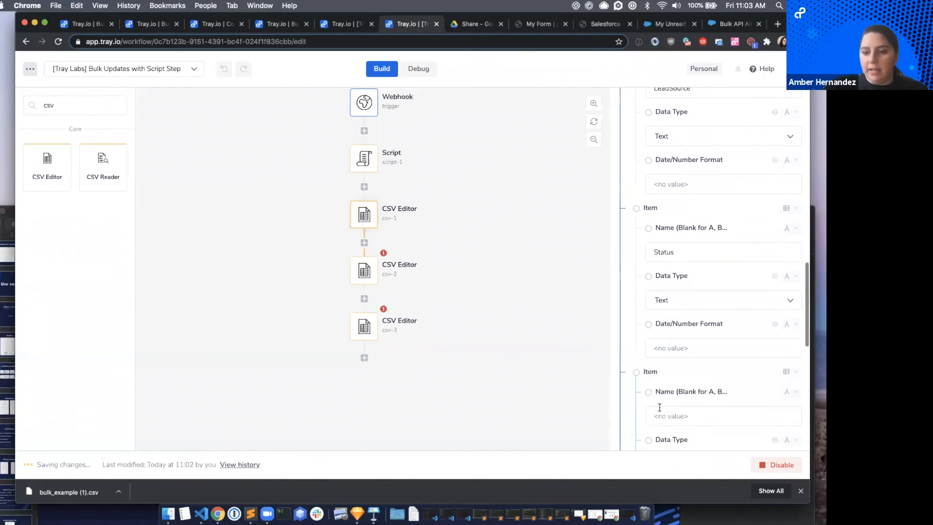
{"action": "left_click", "coordinate": [659, 415]}
{"action": "type", "text": "Company"}
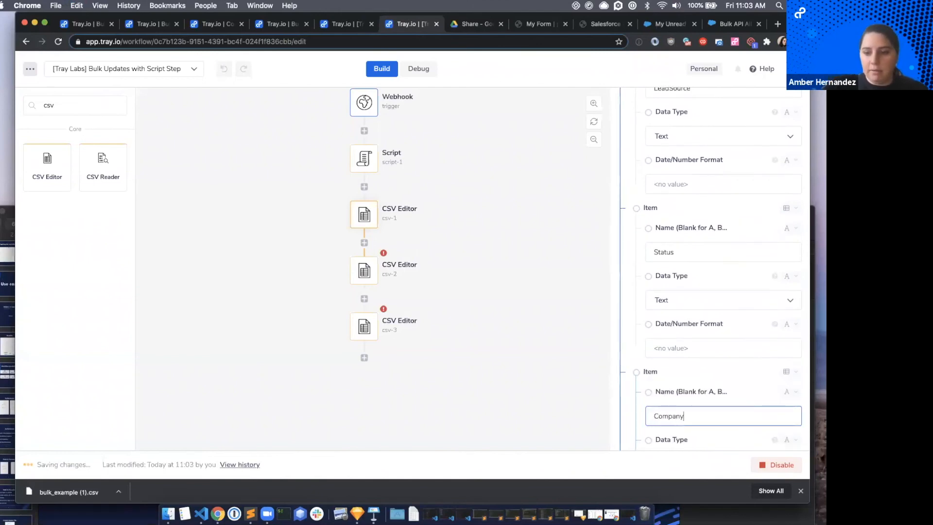
{"action": "scroll", "coordinate": [627, 374], "scroll_direction": "down", "scroll_amount": 2}
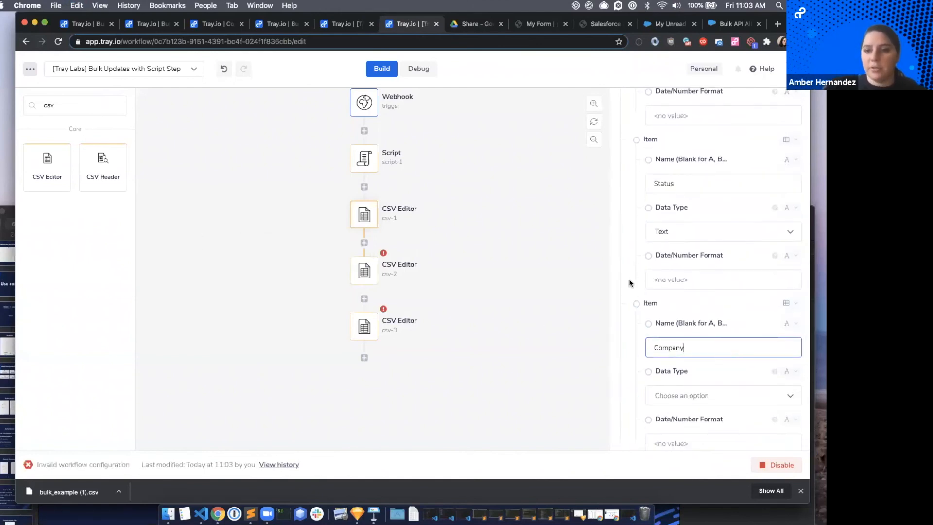
{"action": "scroll", "coordinate": [678, 404], "scroll_direction": "down", "scroll_amount": 1}
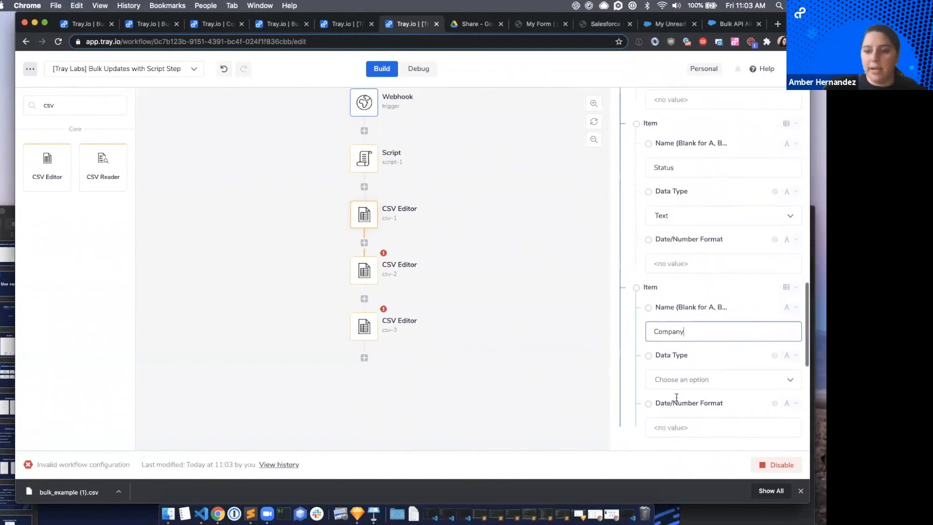
{"action": "left_click", "coordinate": [670, 385]}
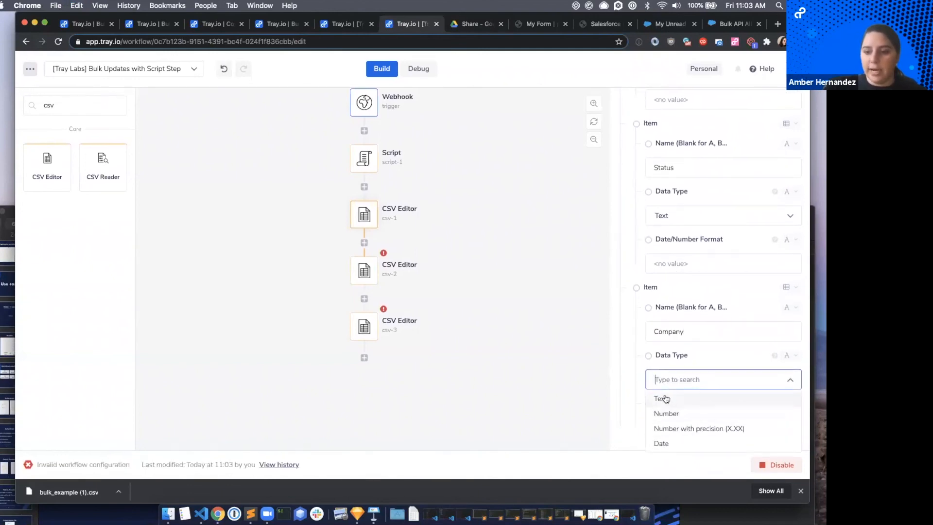
{"action": "left_click", "coordinate": [666, 399]}
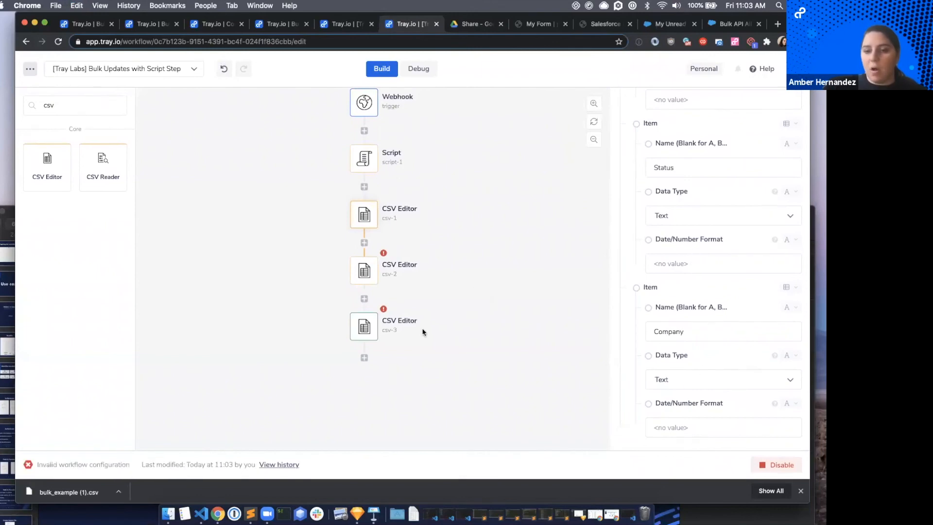
Set the operation of the second CSV Editor step, csv-2, to Add Rows.
{"action": "left_click", "coordinate": [378, 266]}
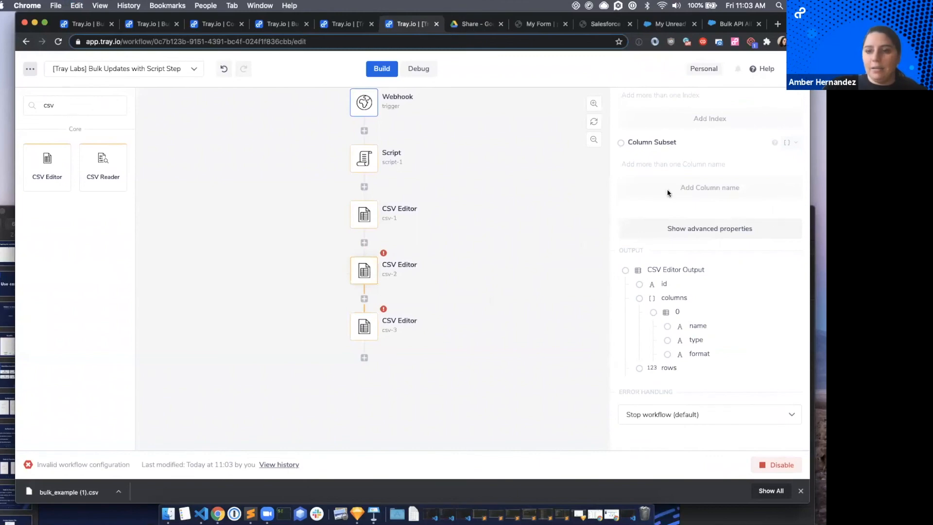
{"action": "scroll", "coordinate": [667, 193], "scroll_direction": "up", "scroll_amount": 3}
{"action": "scroll", "coordinate": [667, 193], "scroll_direction": "up", "scroll_amount": 4}
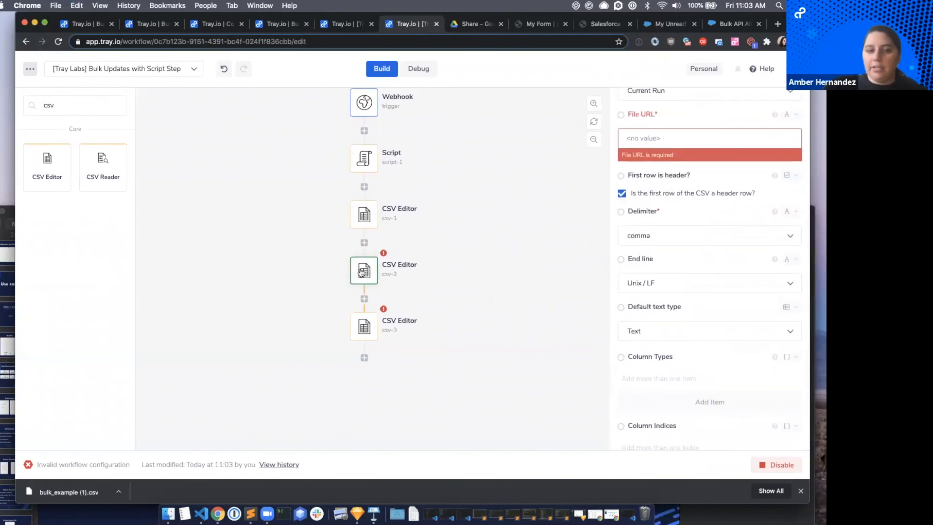
{"action": "scroll", "coordinate": [633, 225], "scroll_direction": "up", "scroll_amount": 3}
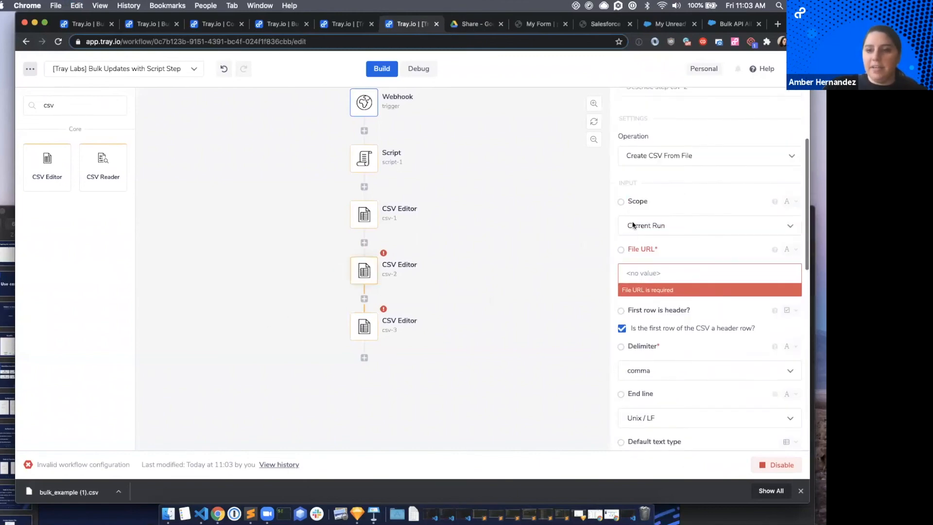
{"action": "left_click", "coordinate": [657, 152]}
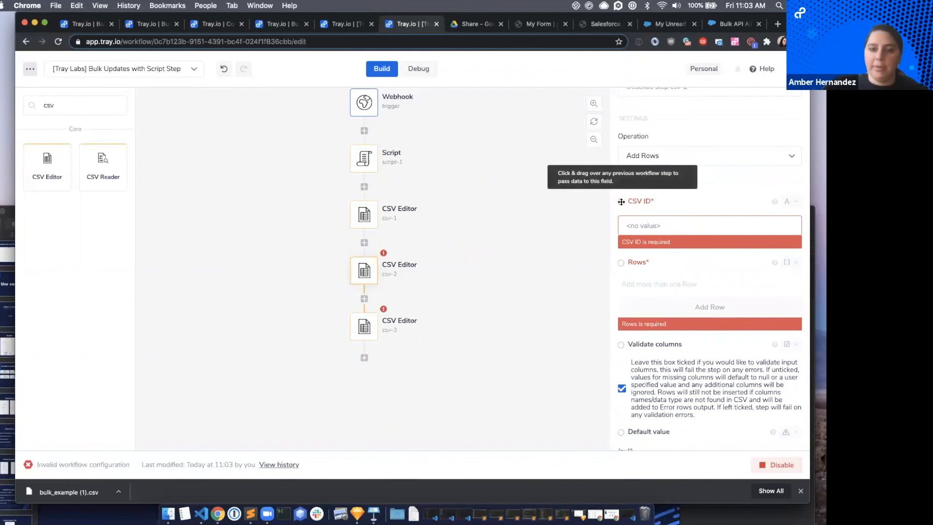
Map csv-2's CSV ID to $.steps.csv-1.id and its Rows to the Script step's output, $.steps.script-1.result.
{"action": "left_click_drag", "start_coordinate": [605, 198], "coordinate": [362, 214]}
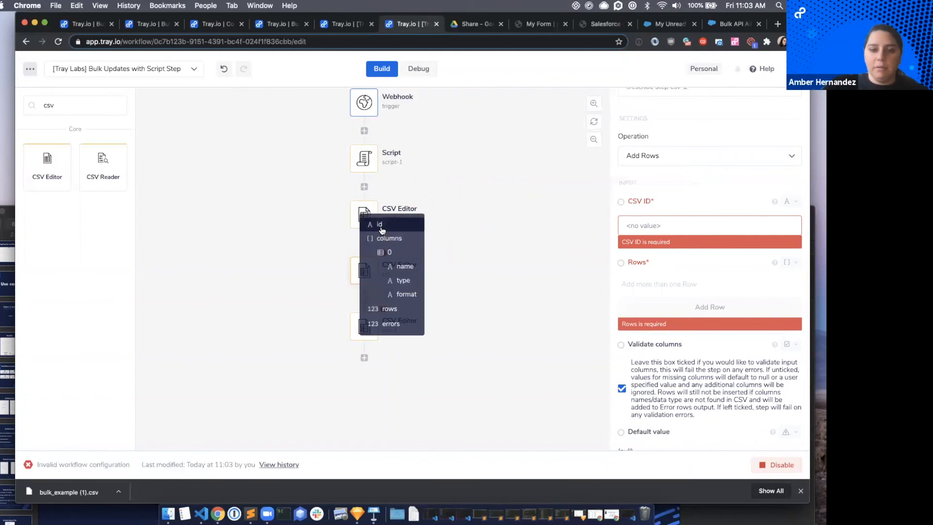
{"action": "left_click", "coordinate": [380, 224]}
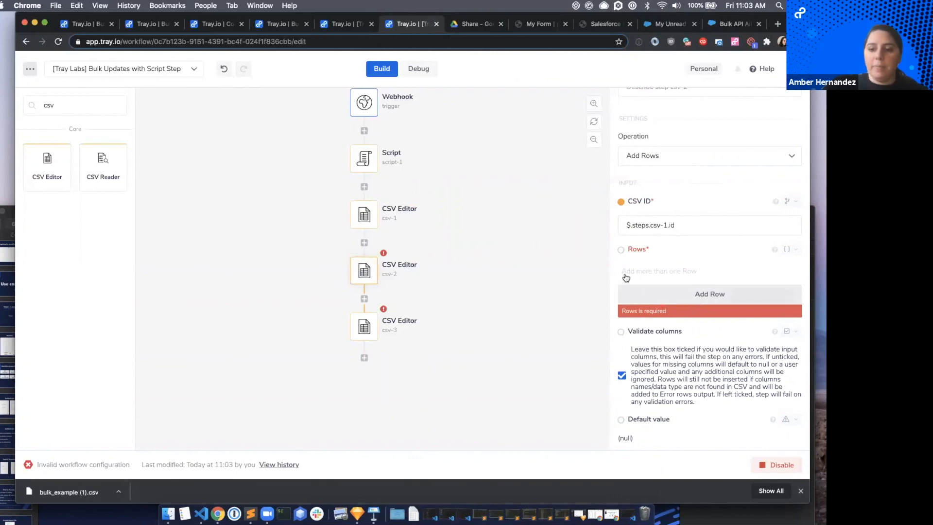
{"action": "left_click_drag", "start_coordinate": [621, 249], "coordinate": [364, 162]}
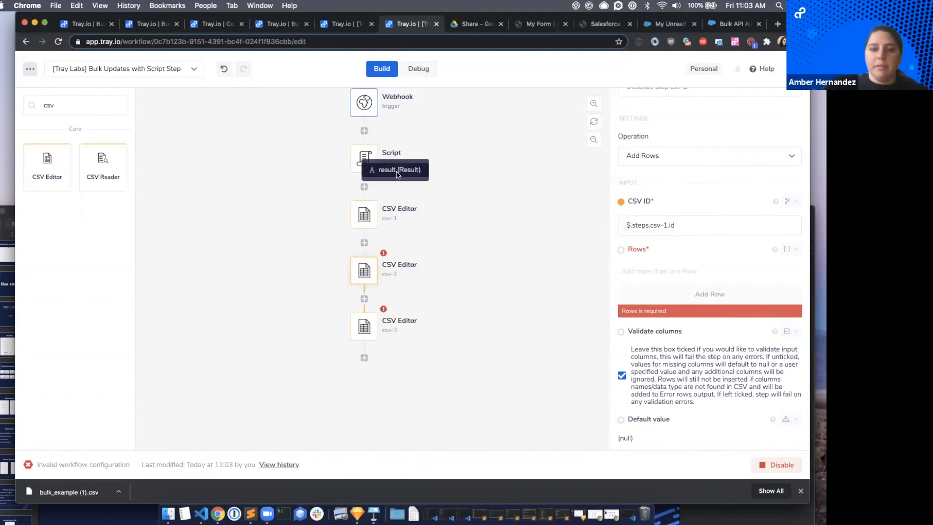
{"action": "left_click", "coordinate": [397, 171]}
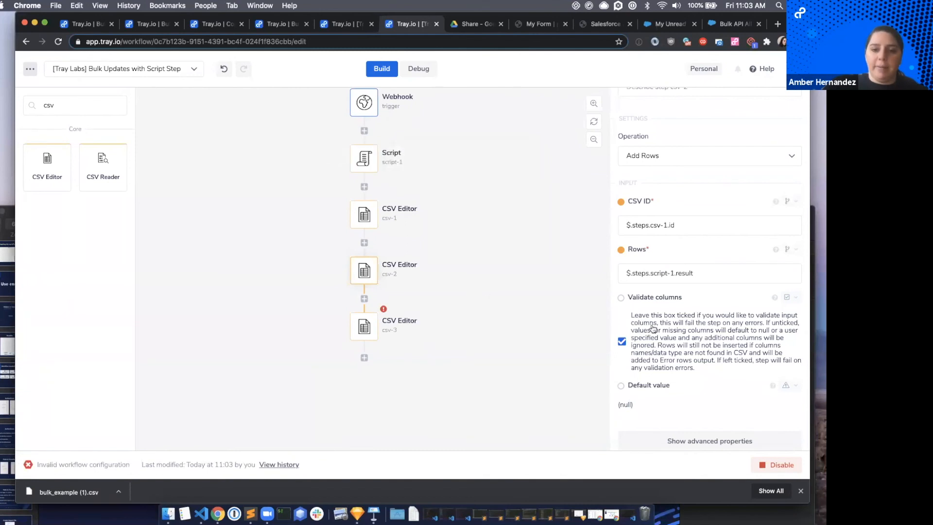
Turn off column validation in the csv-2 step.
{"action": "scroll", "coordinate": [678, 360], "scroll_direction": "down", "scroll_amount": 1}
{"action": "left_click", "coordinate": [621, 324]}
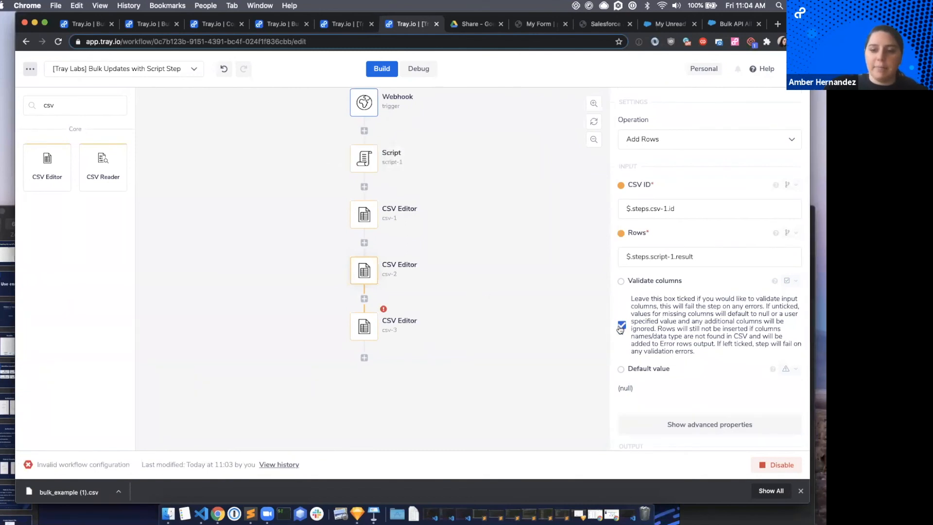
{"action": "left_click", "coordinate": [622, 326]}
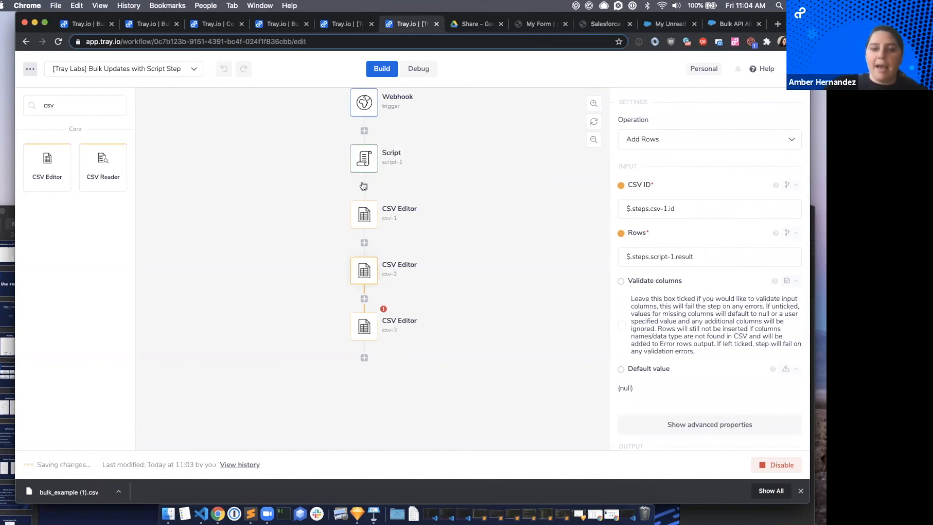
Set the operation of the third CSV Editor step, csv-3, to Export CSV.
{"action": "scroll", "coordinate": [369, 275], "scroll_direction": "down", "scroll_amount": 3}
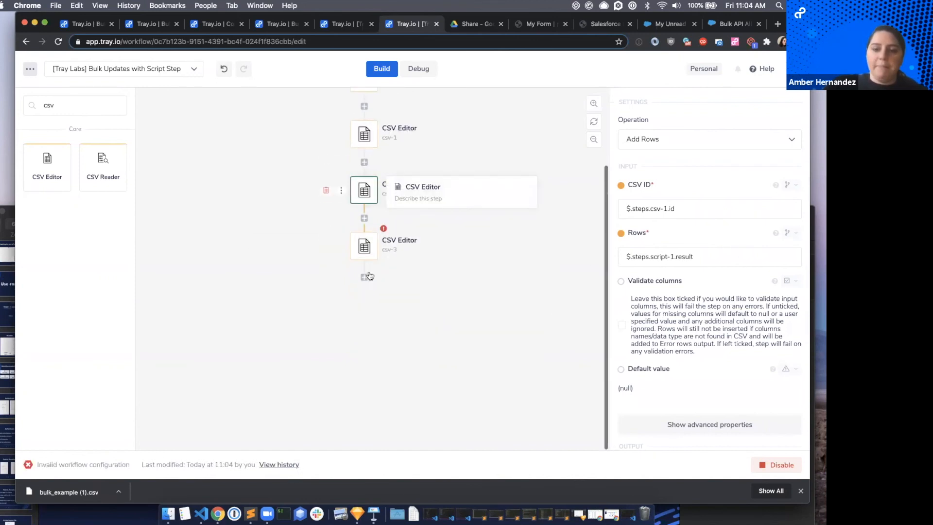
{"action": "left_click", "coordinate": [364, 246]}
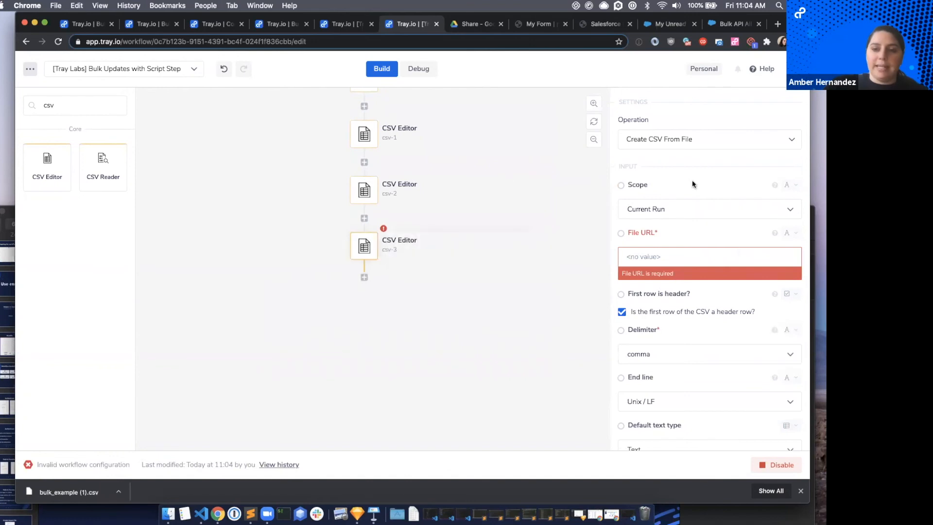
{"action": "scroll", "coordinate": [692, 180], "scroll_direction": "up", "scroll_amount": 2}
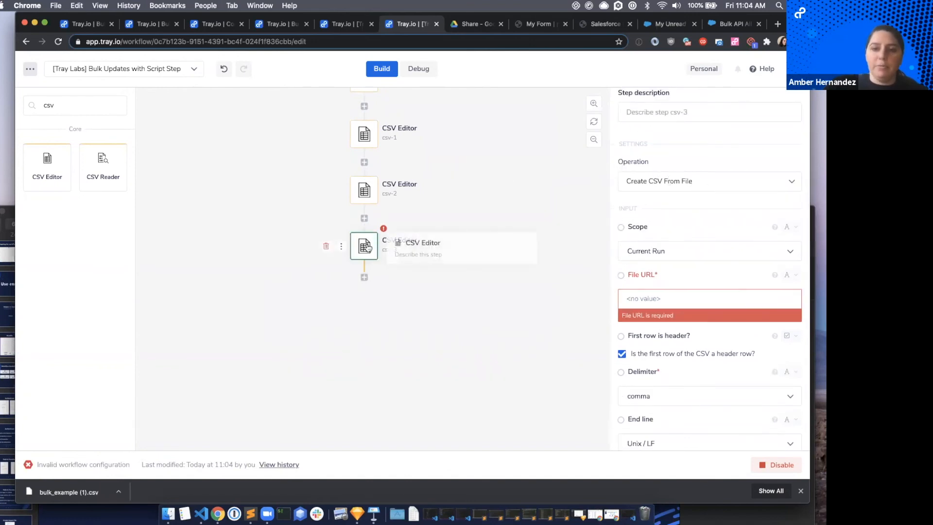
{"action": "left_click", "coordinate": [642, 179]}
{"action": "type", "text": "export"}
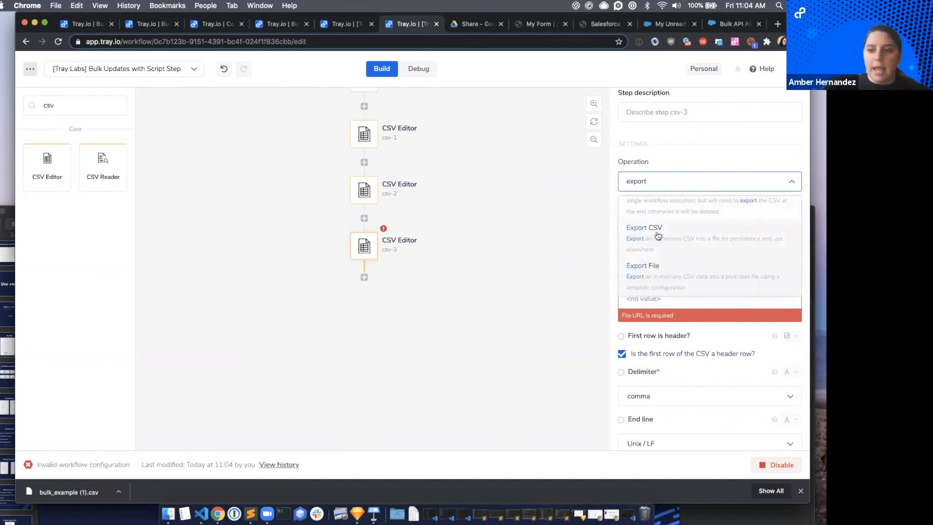
{"action": "left_click", "coordinate": [657, 236]}
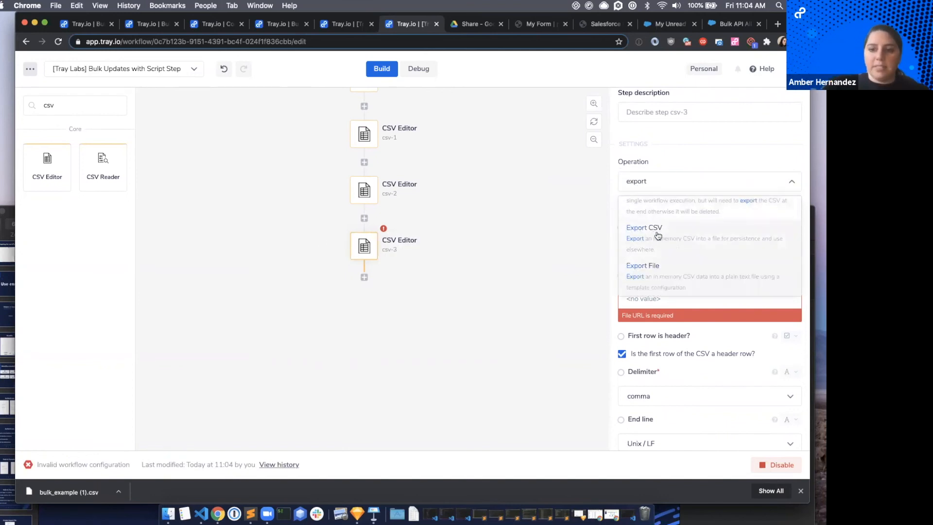
Map the csv-3 step's CSV ID to $.steps.csv-1.id and set its filename to example.csv.
{"action": "left_click_drag", "start_coordinate": [619, 227], "coordinate": [383, 145]}
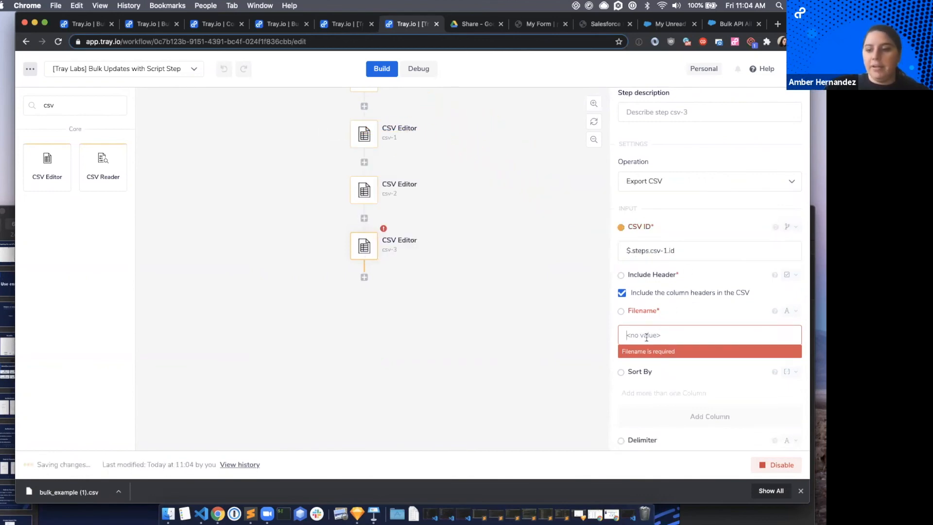
{"action": "type", "text": "example"}
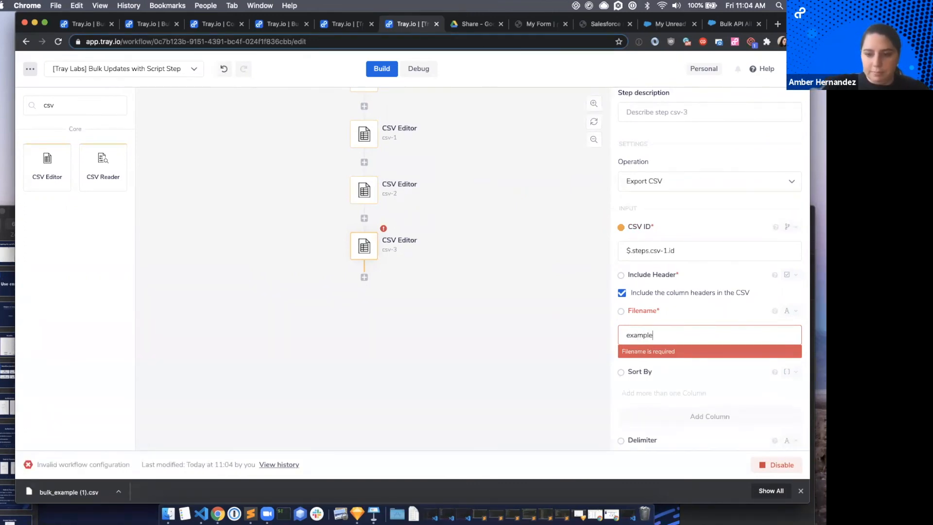
{"action": "type", "text": ".csv"}
{"action": "left_click", "coordinate": [440, 355]}
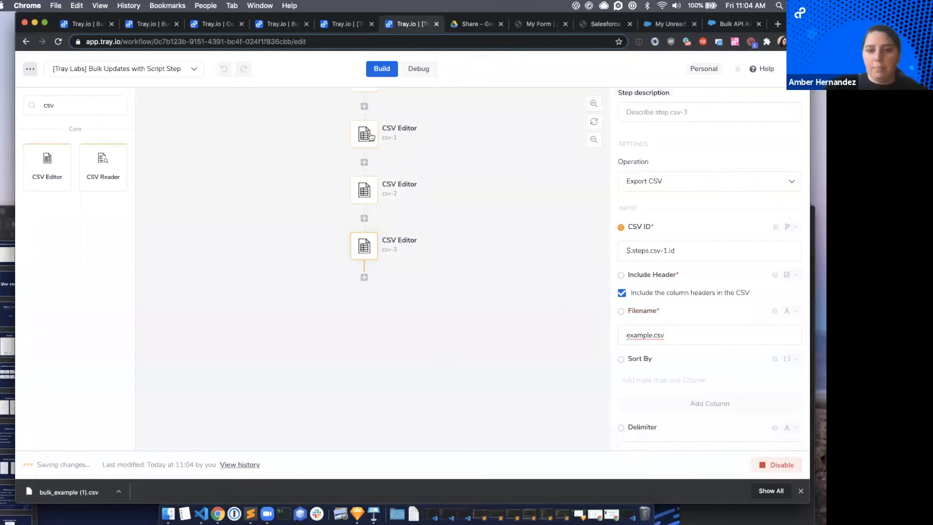
Review the webhook output of the 10:40:52 execution in the workflow's debug logs and rerun that execution.
{"action": "scroll", "coordinate": [368, 128], "scroll_direction": "up", "scroll_amount": 3}
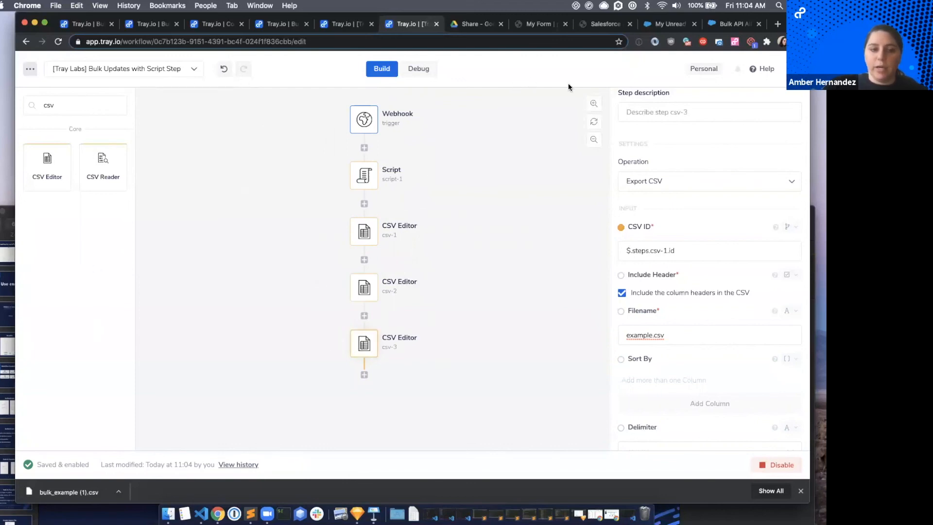
{"action": "left_click", "coordinate": [414, 69]}
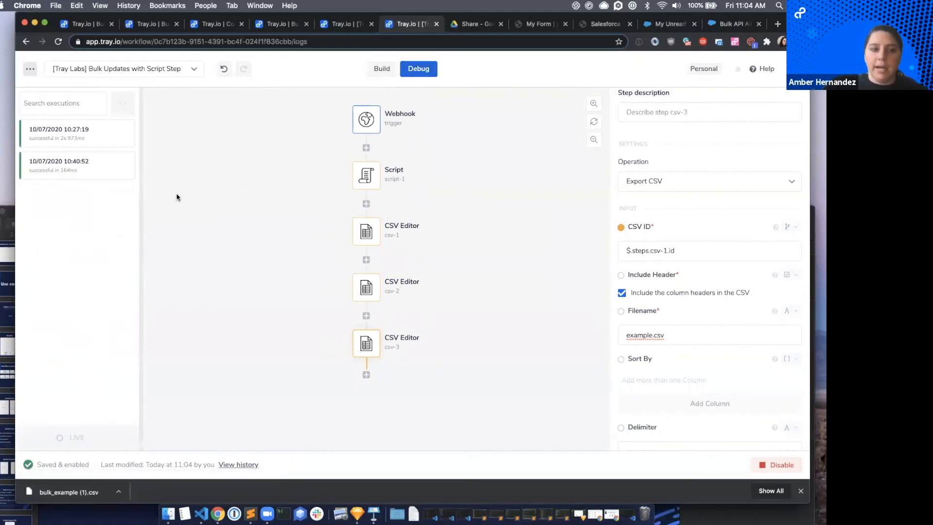
{"action": "left_click", "coordinate": [65, 175]}
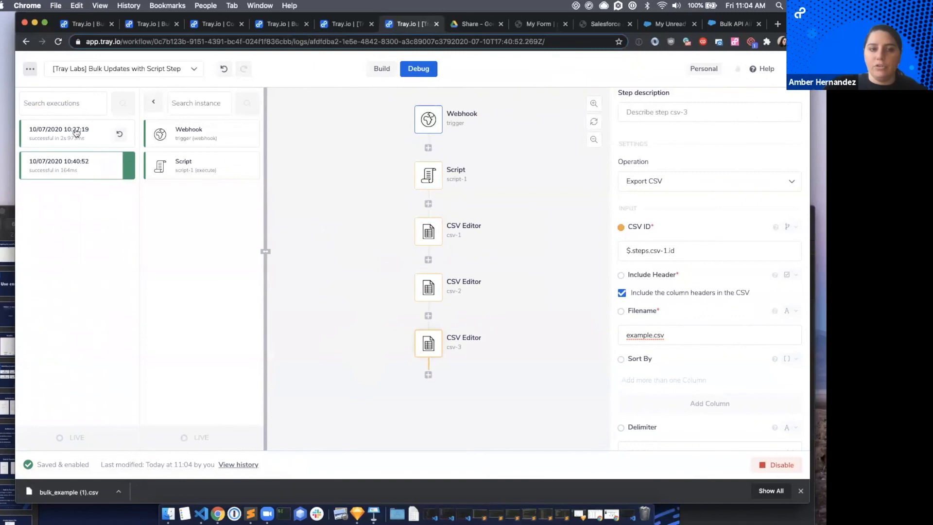
{"action": "left_click", "coordinate": [347, 25]}
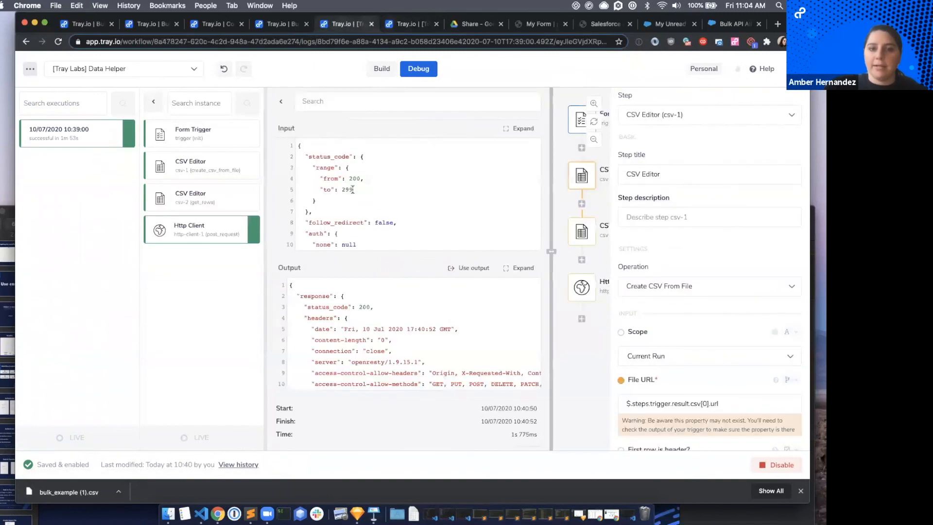
{"action": "left_click", "coordinate": [403, 24]}
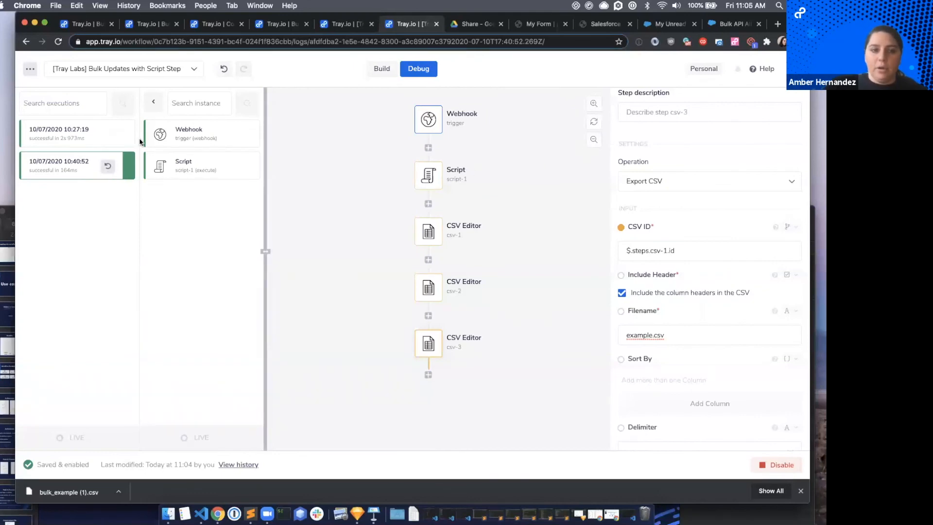
{"action": "left_click", "coordinate": [416, 67]}
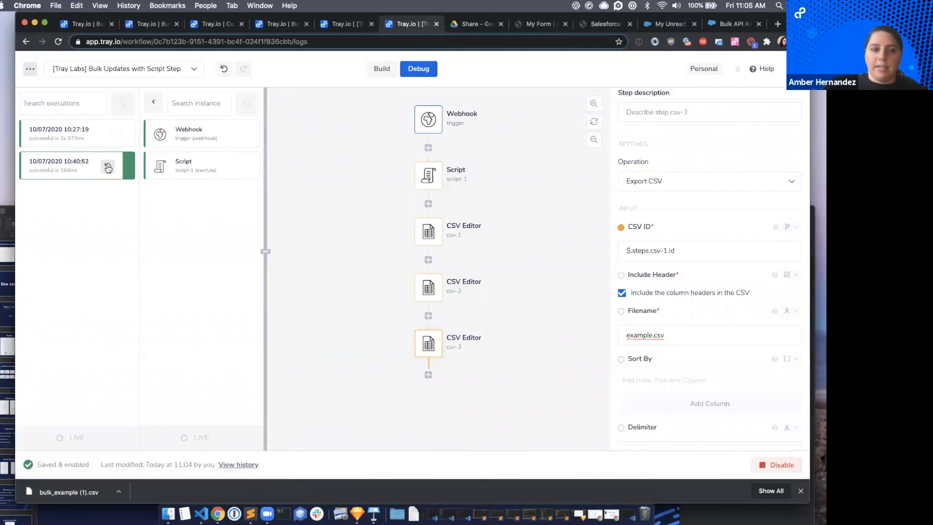
{"action": "left_click", "coordinate": [188, 127]}
{"action": "scroll", "coordinate": [396, 336], "scroll_direction": "down", "scroll_amount": 10}
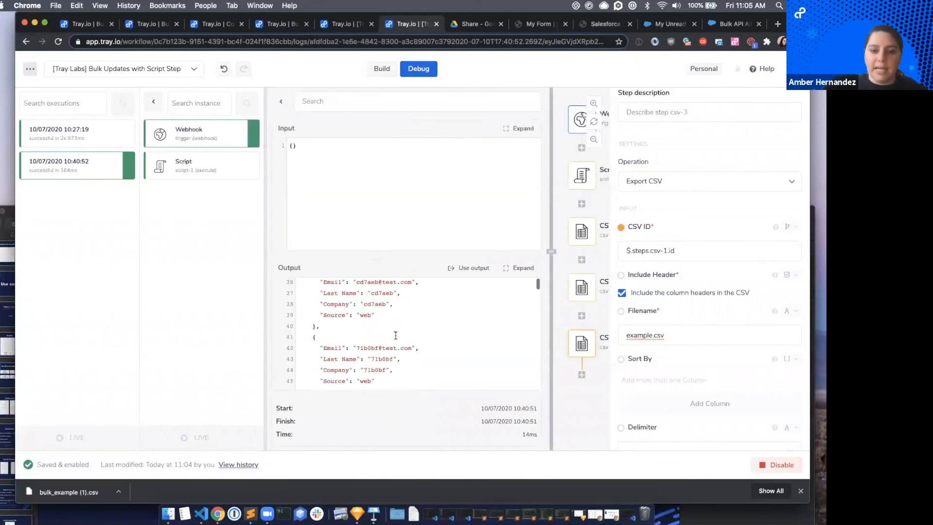
{"action": "scroll", "coordinate": [395, 335], "scroll_direction": "up", "scroll_amount": 10}
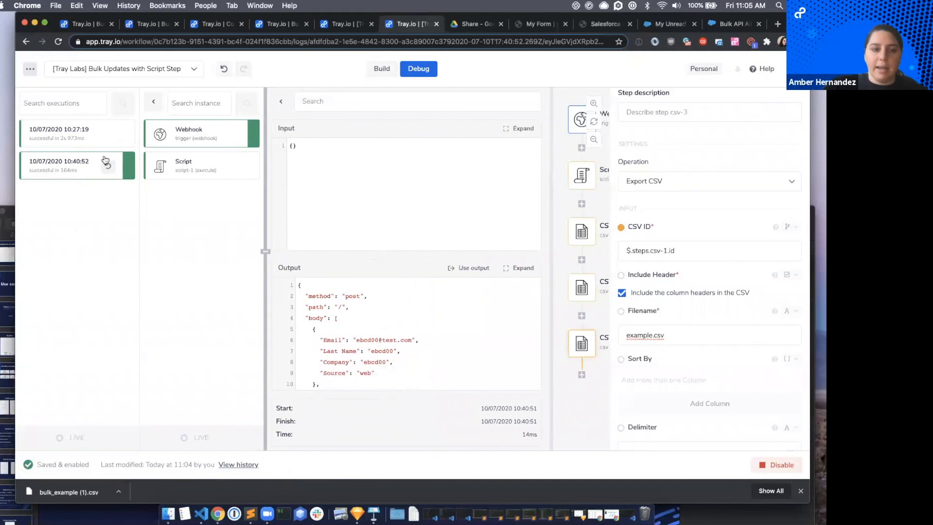
{"action": "left_click", "coordinate": [108, 168]}
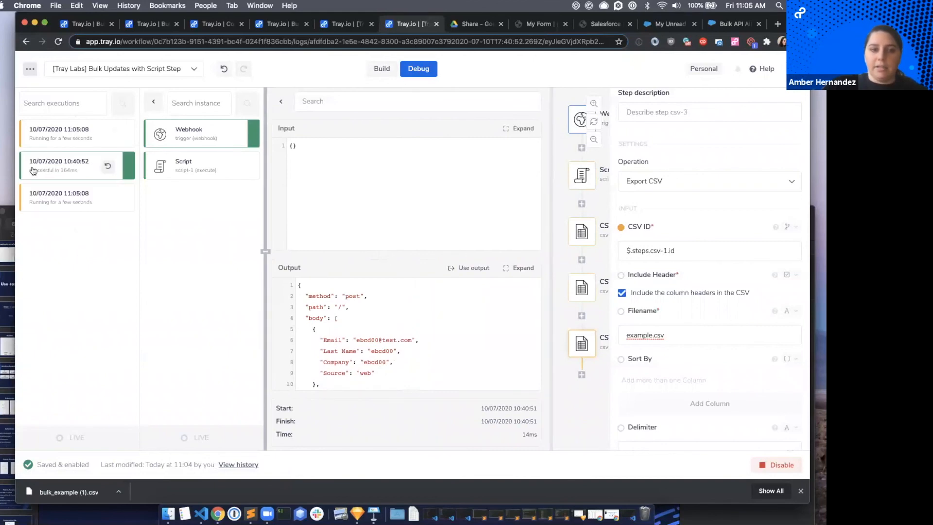
Examine the Script and CSV Editor step logs of the 11:05:08 execution, checking the inserted rows and the exported file.
{"action": "left_click", "coordinate": [59, 208]}
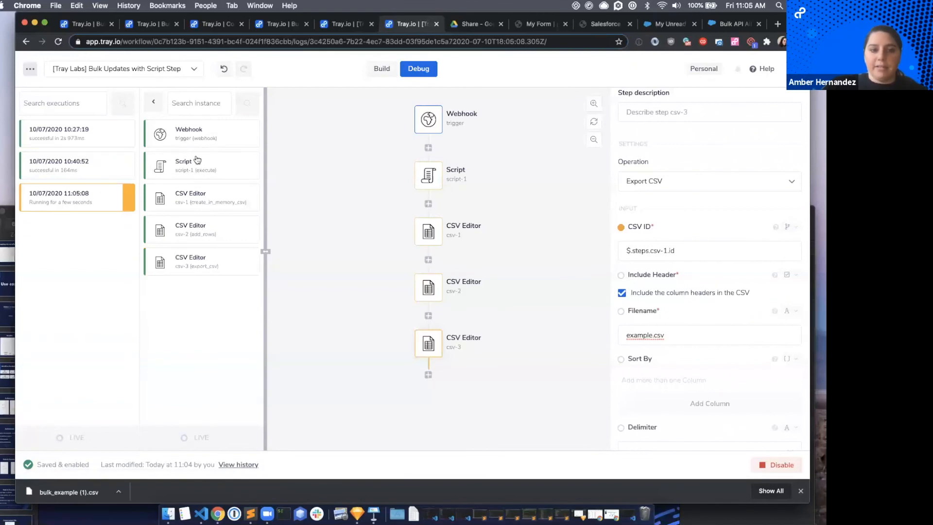
{"action": "left_click", "coordinate": [196, 162]}
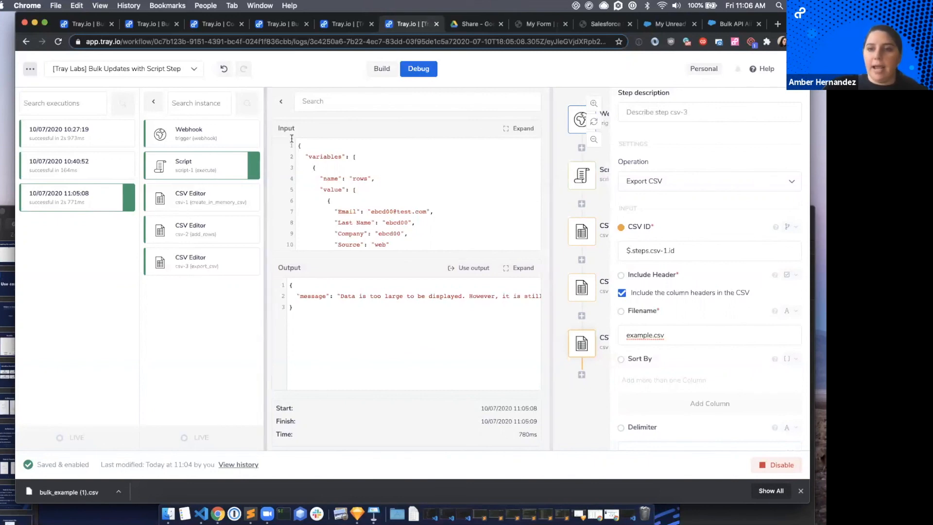
{"action": "left_click", "coordinate": [182, 201]}
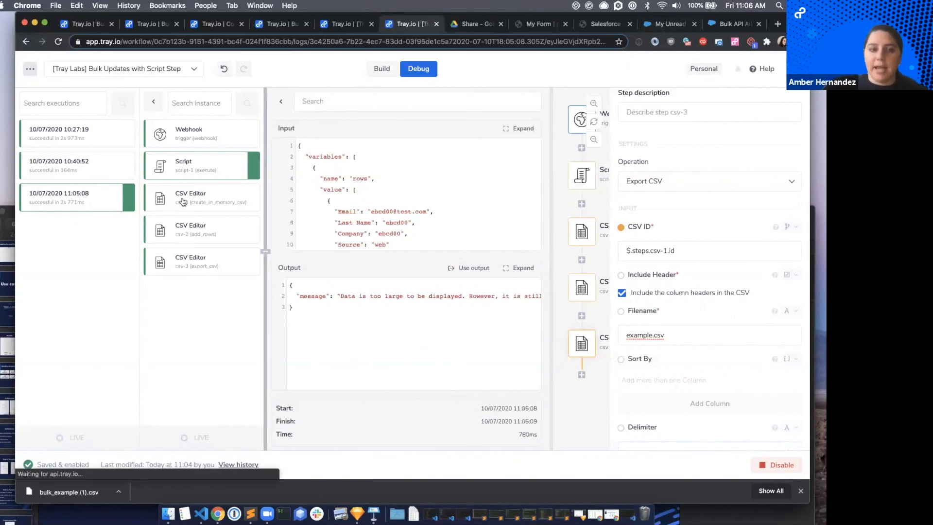
{"action": "left_click", "coordinate": [186, 233]}
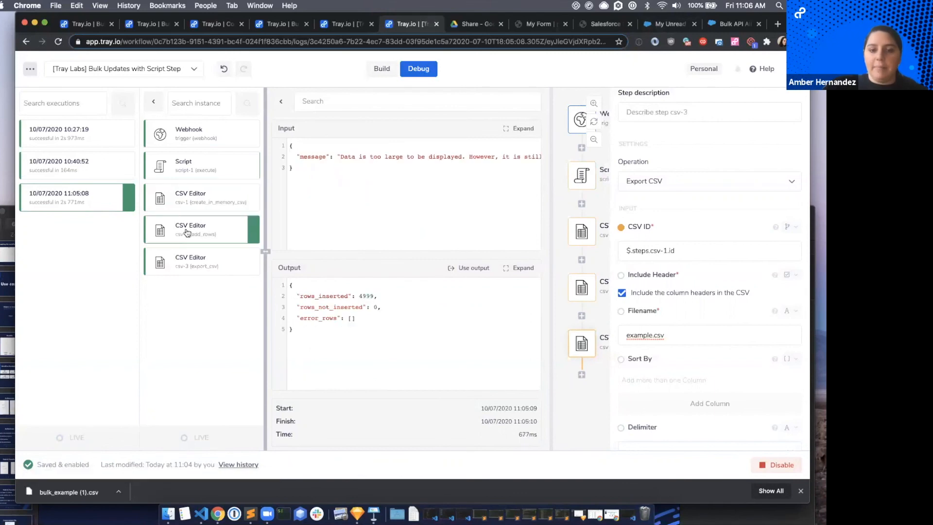
{"action": "left_click", "coordinate": [199, 269]}
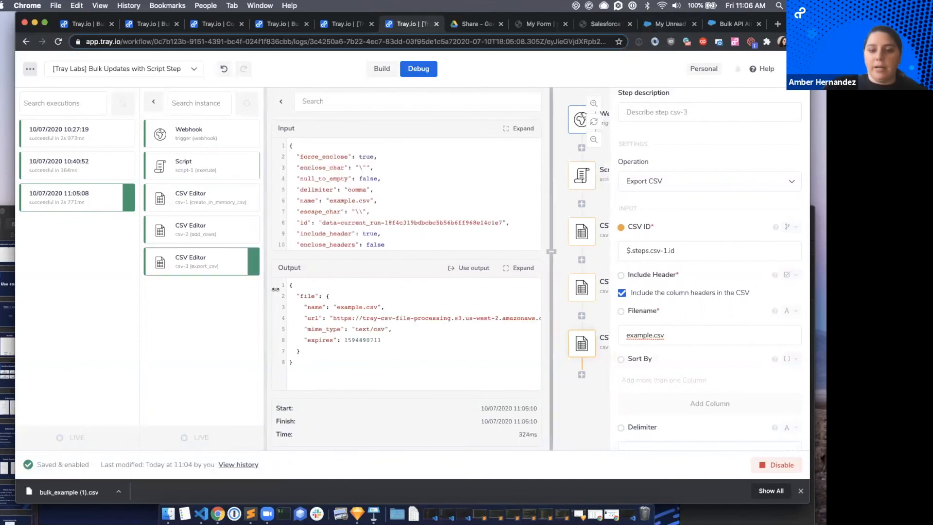
{"action": "left_click", "coordinate": [179, 237]}
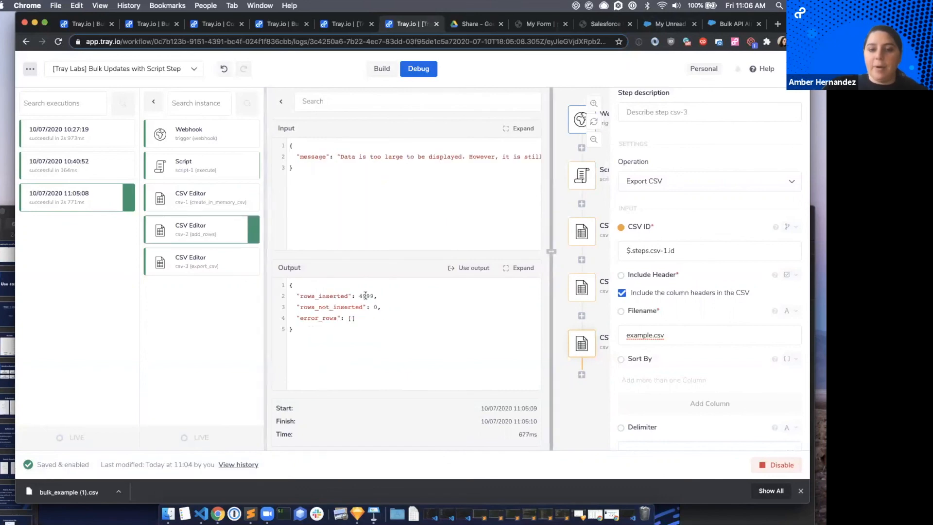
{"action": "left_click_drag", "start_coordinate": [355, 296], "coordinate": [379, 296]}
{"action": "left_click", "coordinate": [378, 296]}
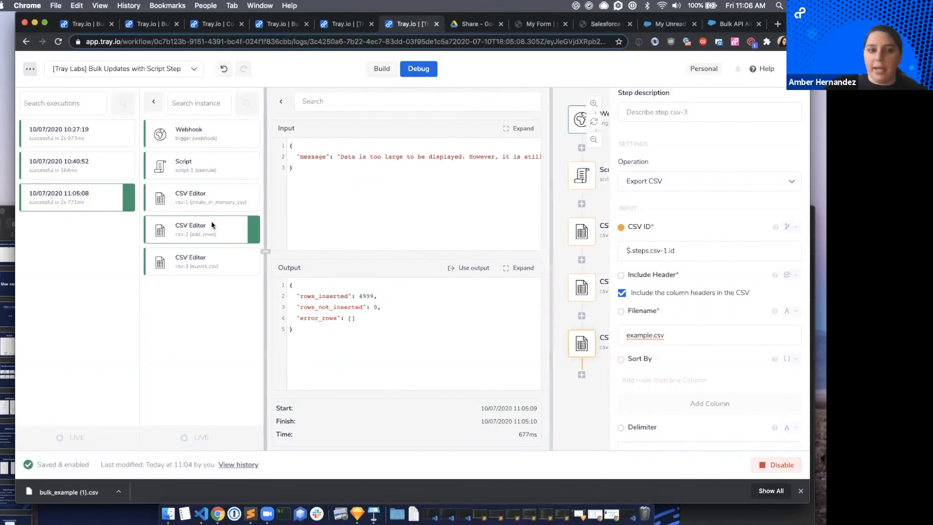
{"action": "left_click", "coordinate": [182, 261]}
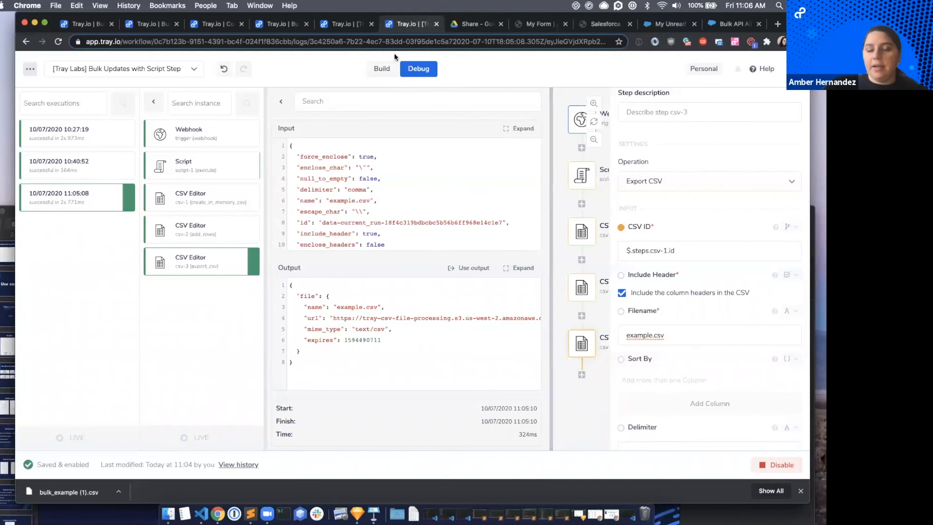
Return to building the workflow and add a Salesforce connector step after csv-3.
{"action": "left_click", "coordinate": [382, 69]}
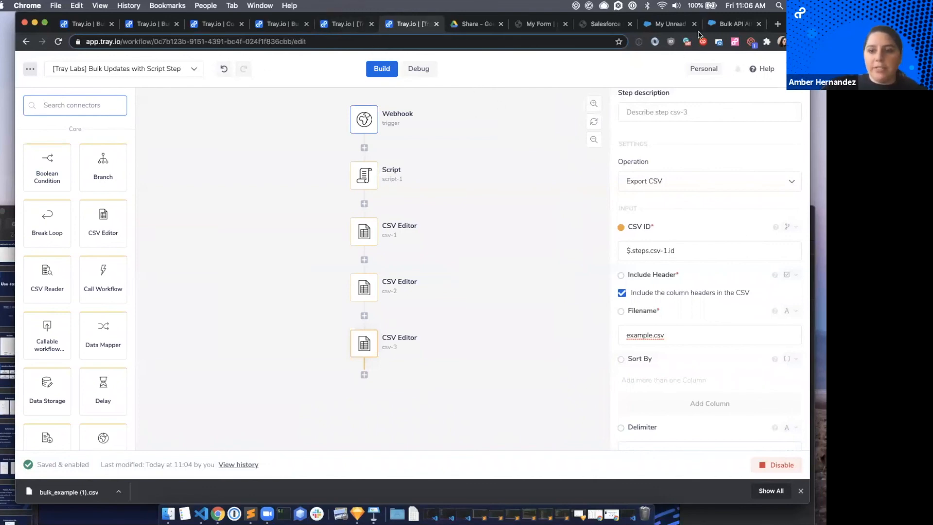
{"action": "scroll", "coordinate": [447, 189], "scroll_direction": "down", "scroll_amount": 2}
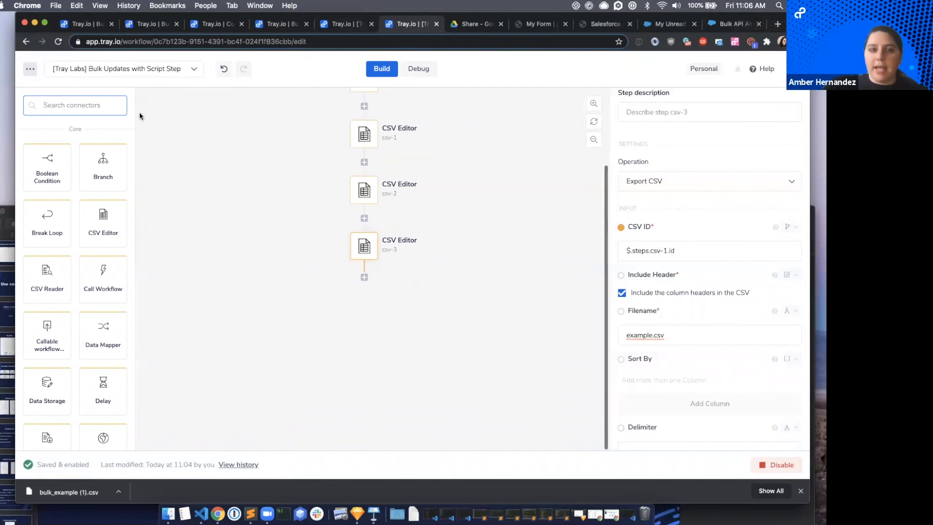
{"action": "type", "text": "sales"}
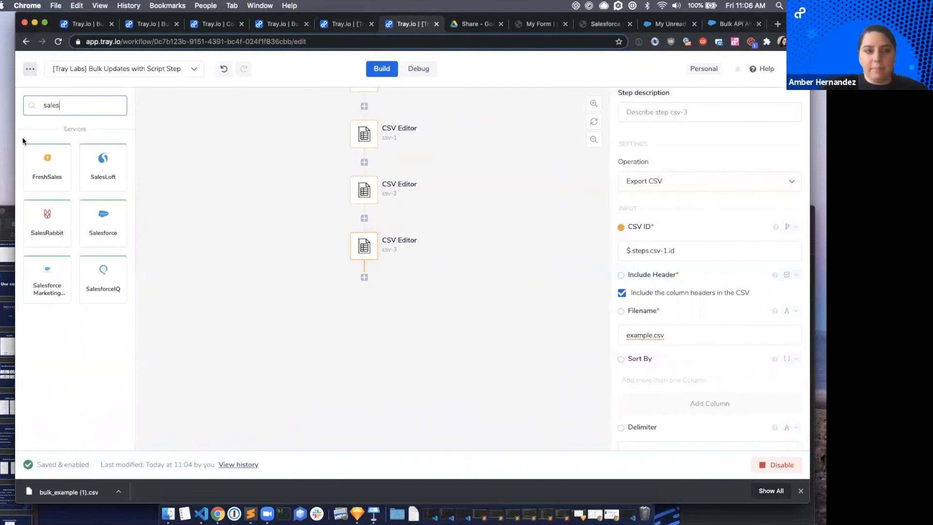
{"action": "left_click_drag", "start_coordinate": [102, 222], "coordinate": [358, 270]}
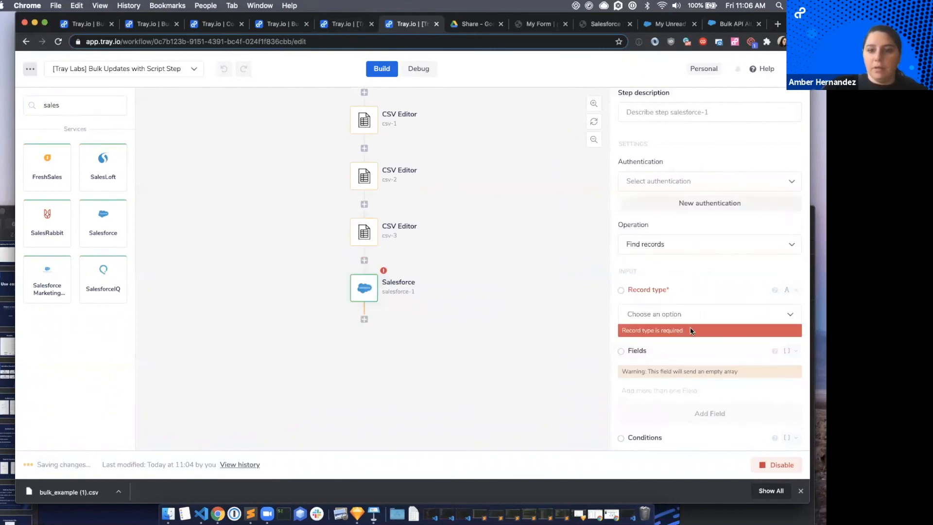
Set the Salesforce step's authentication to [Sandbox] Tray Labs - SFDC 5/26/20 and its operation to Bulk upsert records.
{"action": "left_click", "coordinate": [756, 185]}
{"action": "left_click", "coordinate": [650, 217]}
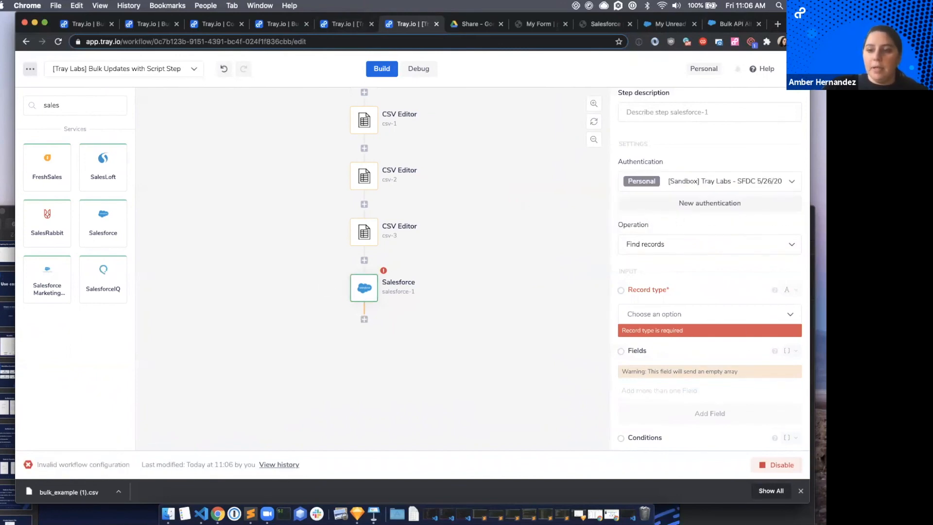
{"action": "left_click", "coordinate": [654, 249]}
{"action": "type", "text": "bulk"}
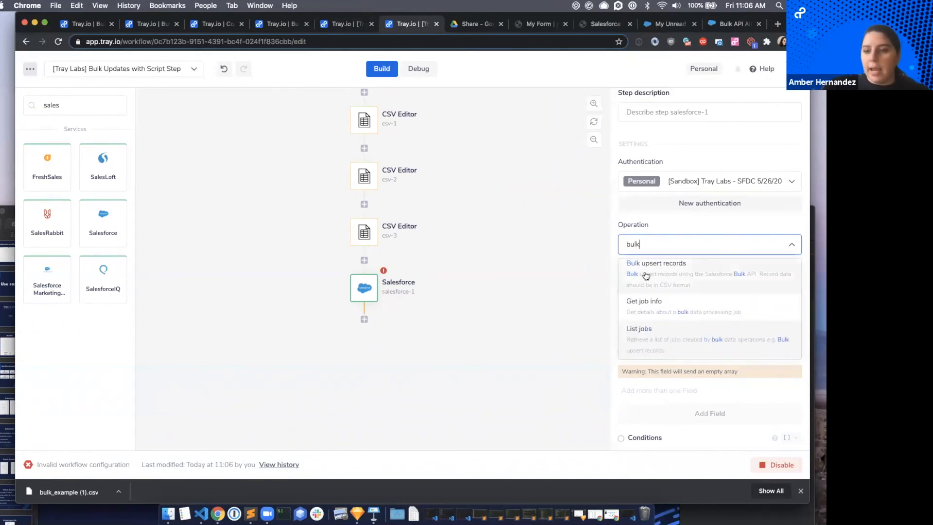
{"action": "left_click", "coordinate": [650, 281]}
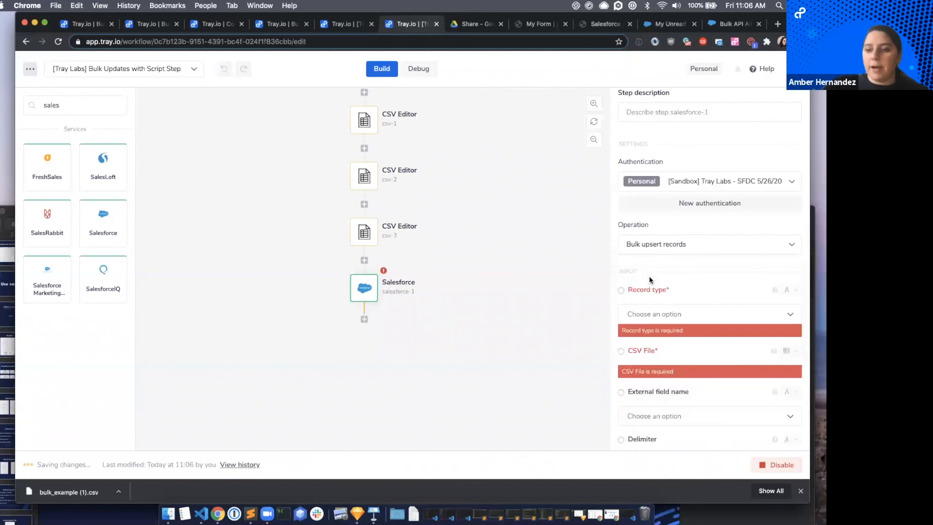
Set the Salesforce step's record type to Lead and map its CSV File to $.steps.csv-3.file.
{"action": "left_click", "coordinate": [646, 313]}
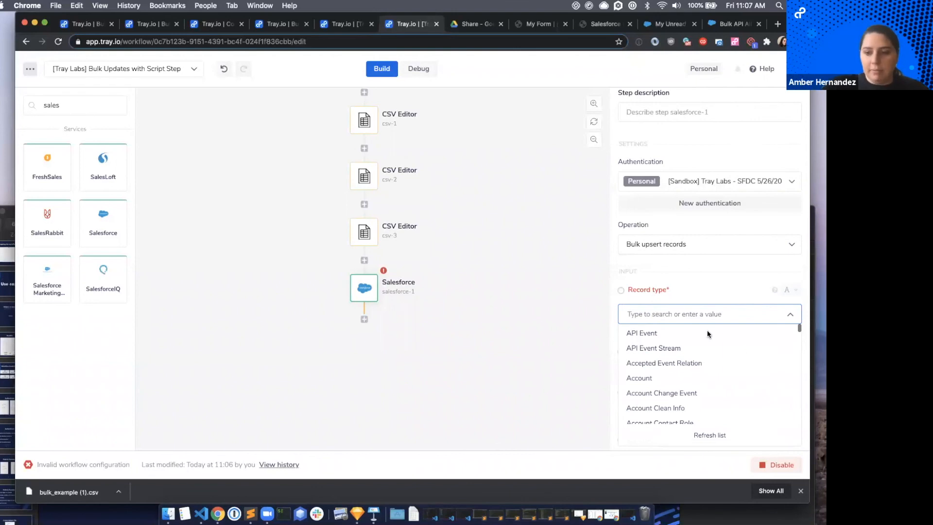
{"action": "left_click", "coordinate": [696, 320]}
{"action": "left_click", "coordinate": [696, 319]}
{"action": "type", "text": "lead"}
{"action": "left_click", "coordinate": [653, 333]}
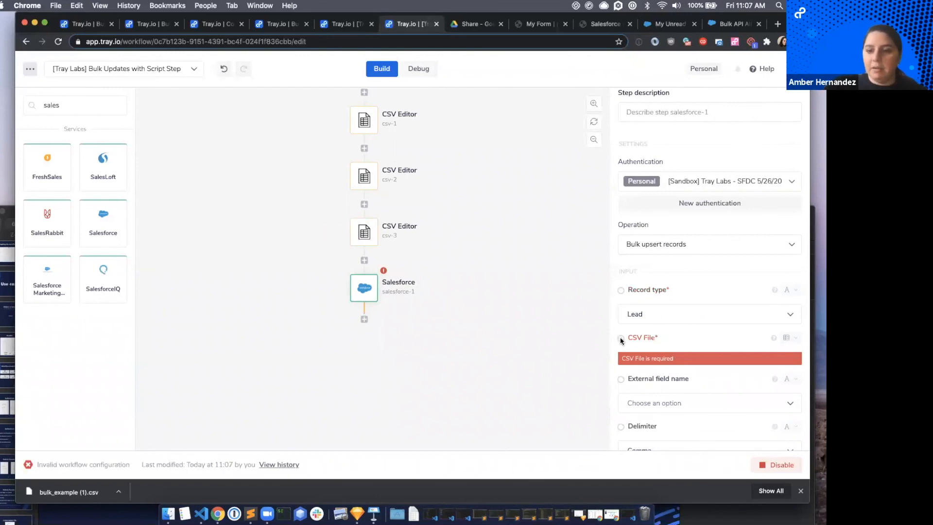
{"action": "left_click_drag", "start_coordinate": [620, 337], "coordinate": [363, 235]}
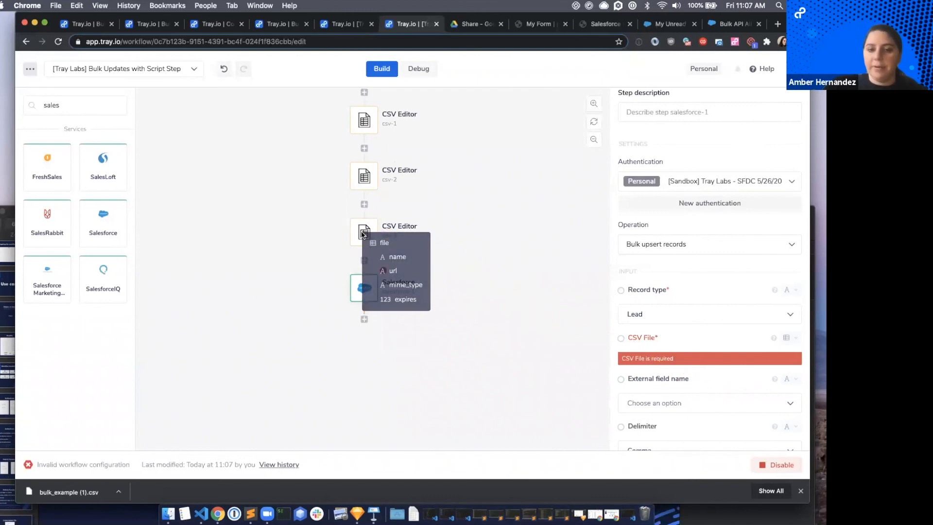
{"action": "left_click", "coordinate": [384, 244]}
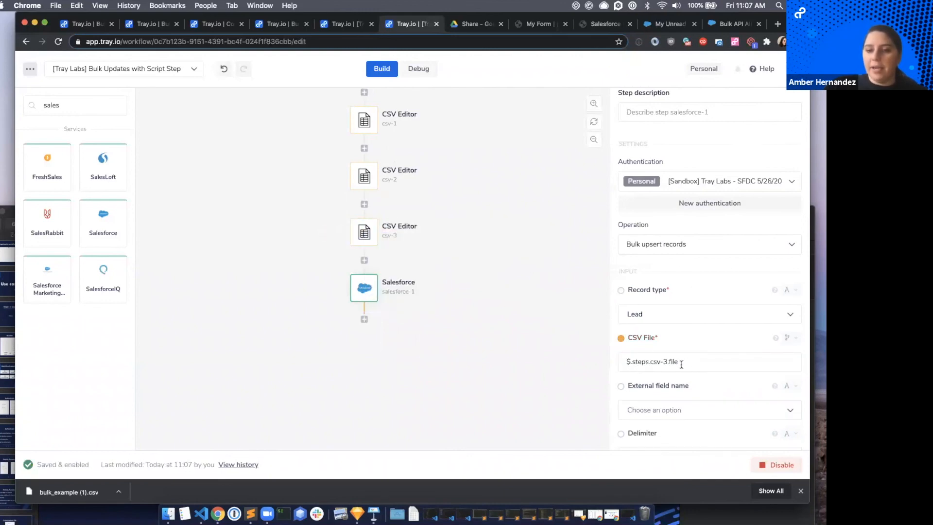
Set the Salesforce step's external field name to Email and check its delimiter and line end settings.
{"action": "scroll", "coordinate": [643, 369], "scroll_direction": "down", "scroll_amount": 2}
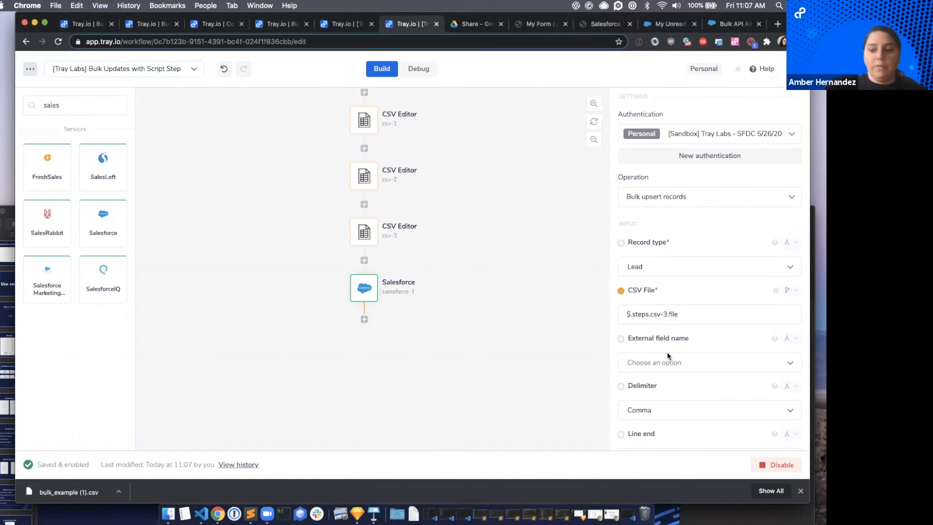
{"action": "left_click", "coordinate": [656, 363]}
{"action": "type", "text": "Email"}
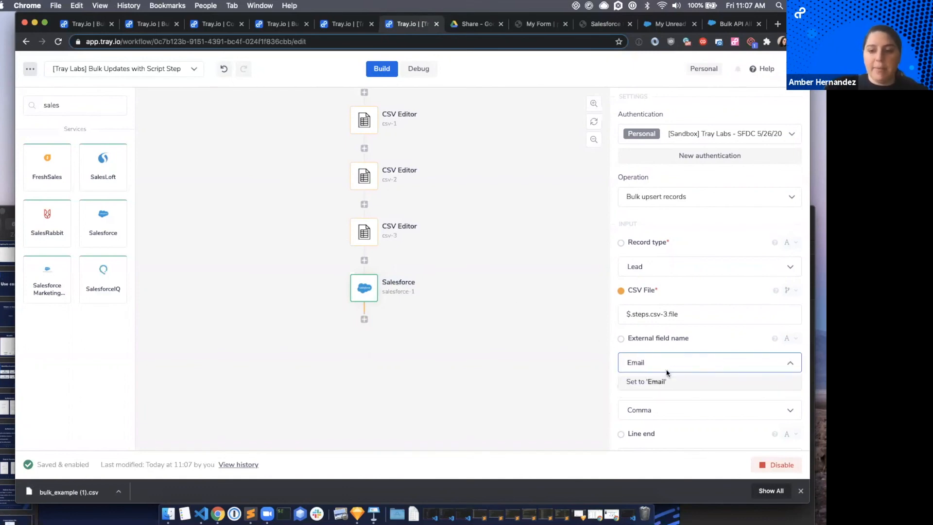
{"action": "left_click", "coordinate": [675, 361]}
{"action": "left_click", "coordinate": [675, 361]}
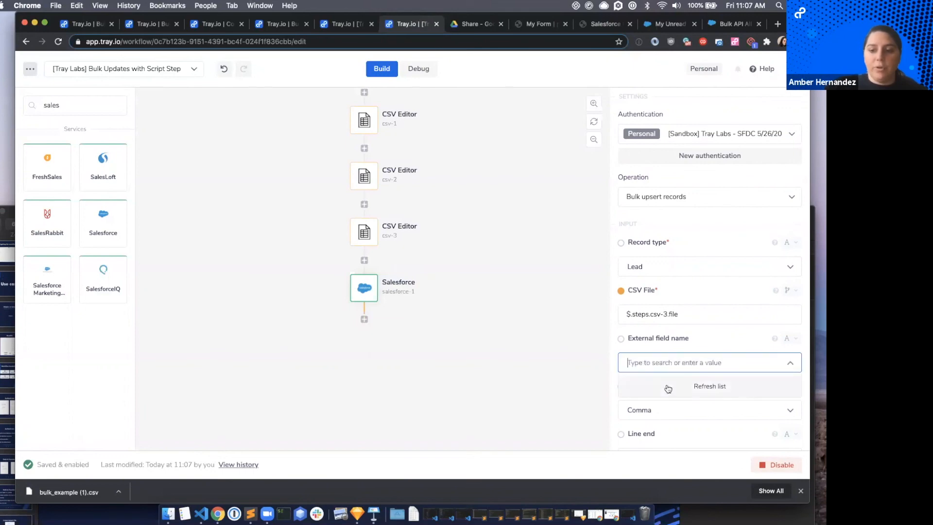
{"action": "type", "text": "Email"}
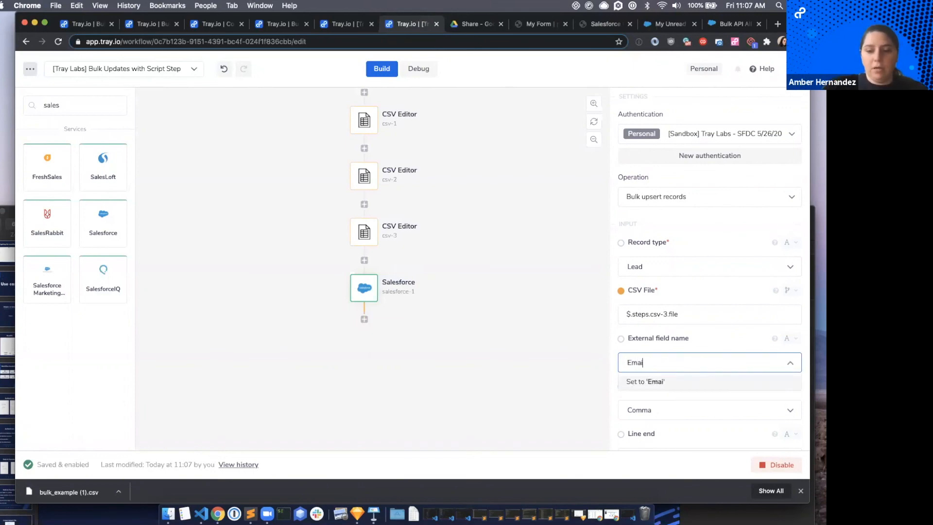
{"action": "left_click", "coordinate": [640, 382]}
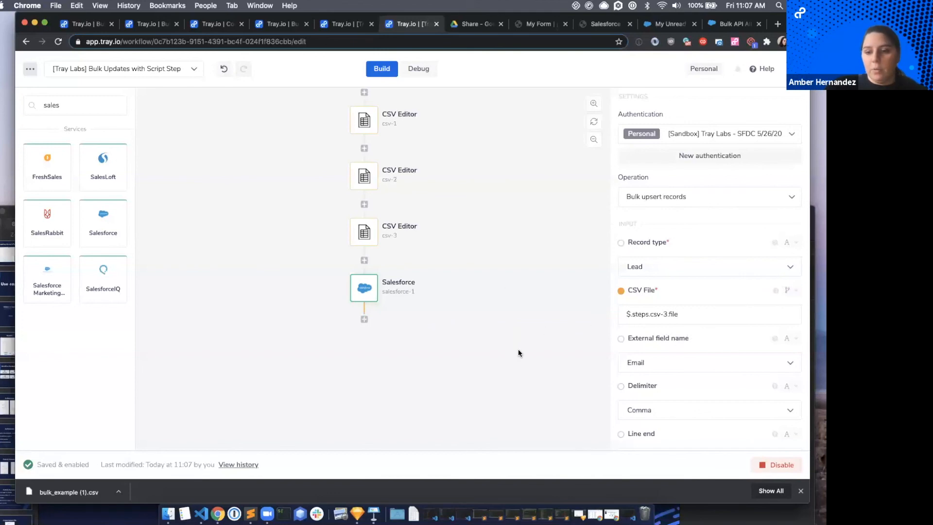
{"action": "scroll", "coordinate": [691, 319], "scroll_direction": "down", "scroll_amount": 5}
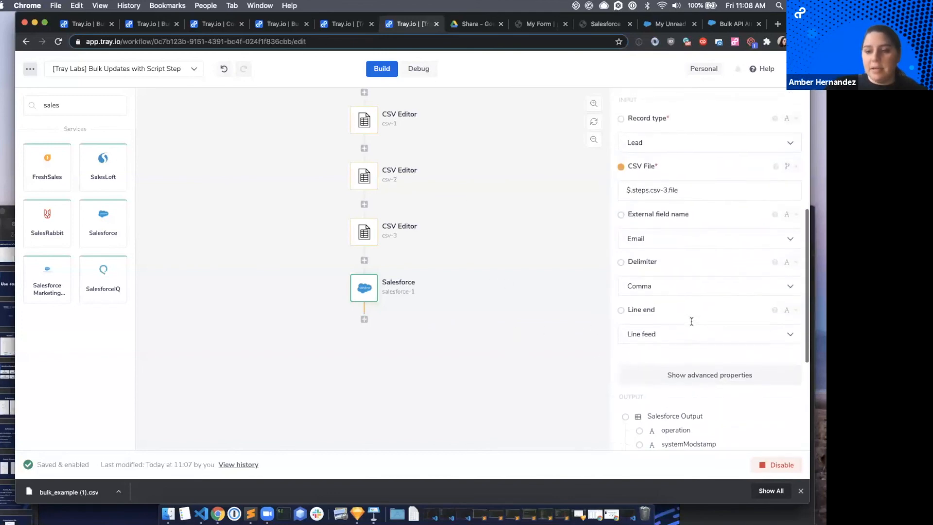
{"action": "scroll", "coordinate": [691, 319], "scroll_direction": "up", "scroll_amount": 5}
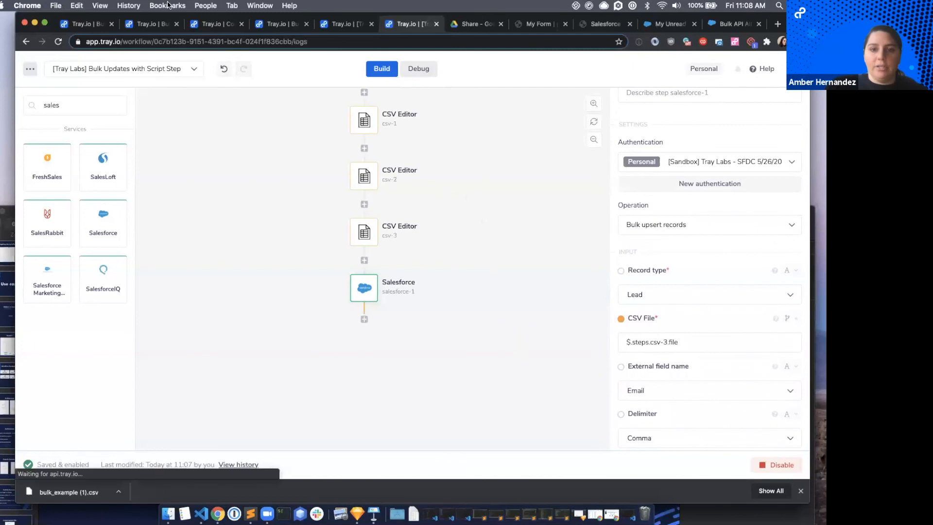
Switch to debugging the workflow and replay the 11:05:08 execution.
{"action": "left_click", "coordinate": [423, 73]}
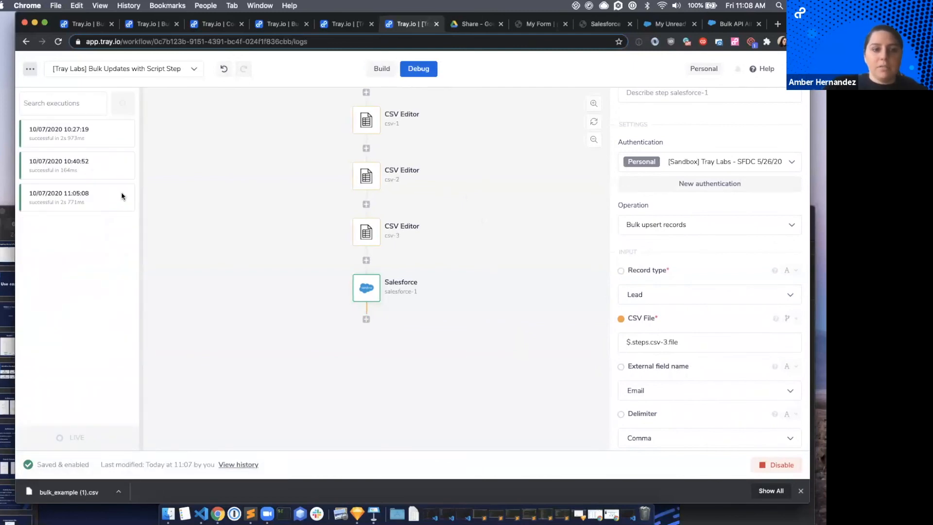
{"action": "mouse_move", "coordinate": [119, 197]}
{"action": "left_click", "coordinate": [119, 199]}
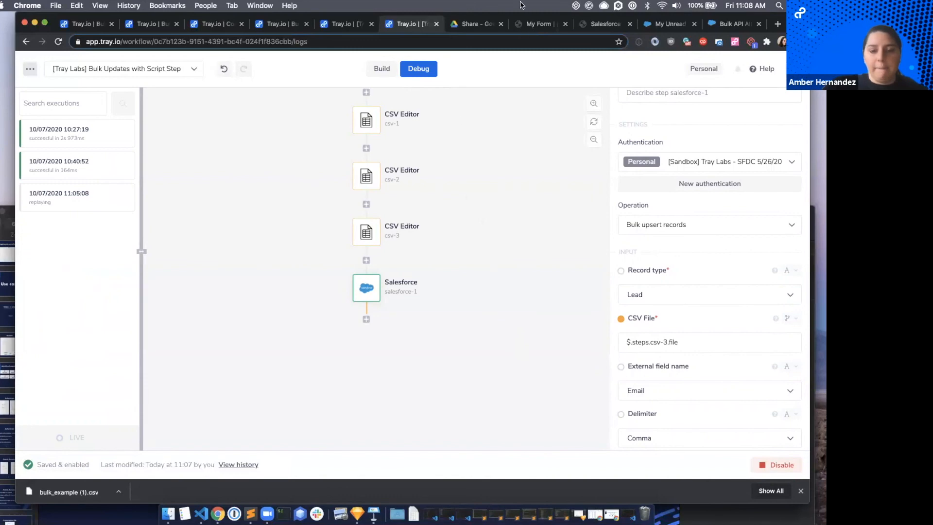
Open the 11:08:07 execution and examine the Salesforce step's input and output, including the state of the upsert job.
{"action": "left_click", "coordinate": [59, 226]}
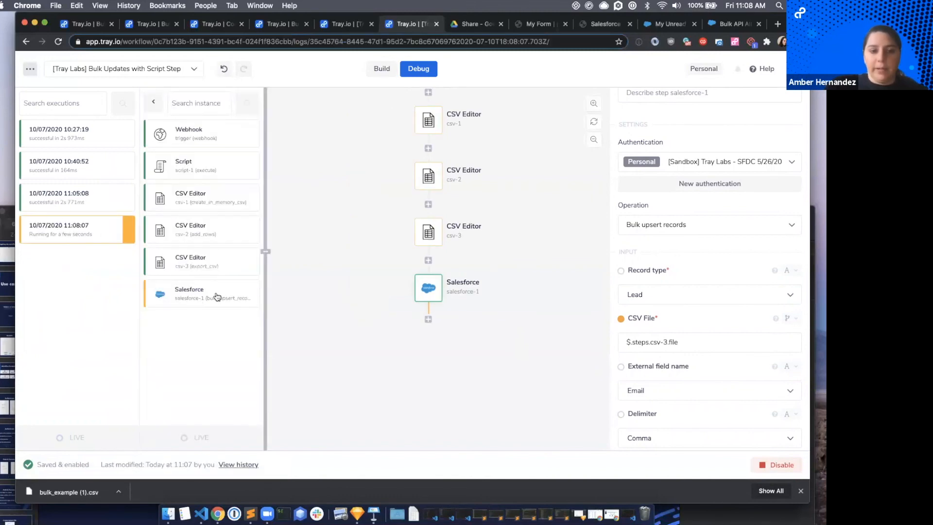
{"action": "left_click", "coordinate": [212, 295]}
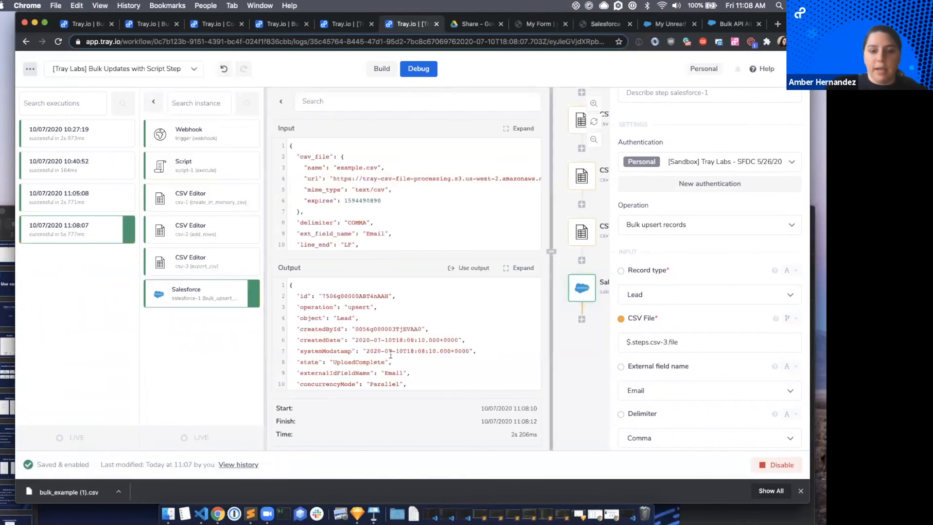
{"action": "scroll", "coordinate": [390, 355], "scroll_direction": "down", "scroll_amount": 2}
{"action": "scroll", "coordinate": [390, 355], "scroll_direction": "up", "scroll_amount": 2}
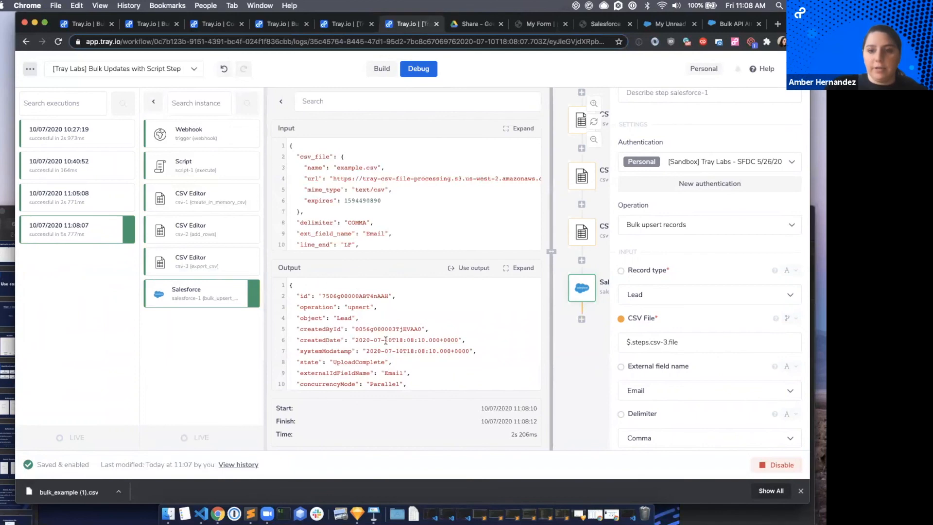
{"action": "scroll", "coordinate": [349, 358], "scroll_direction": "down", "scroll_amount": 1}
{"action": "double_click", "coordinate": [335, 360]}
{"action": "left_click", "coordinate": [384, 361]}
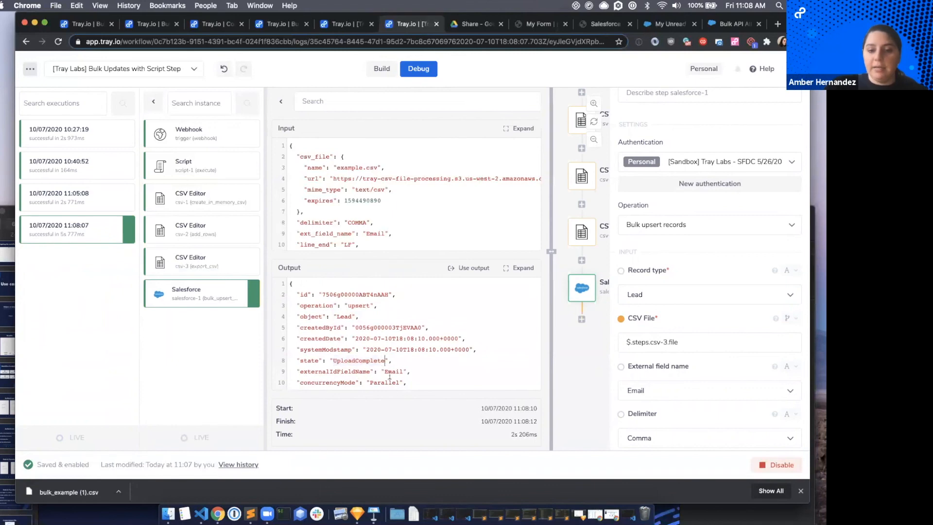
{"action": "scroll", "coordinate": [389, 375], "scroll_direction": "down", "scroll_amount": 2}
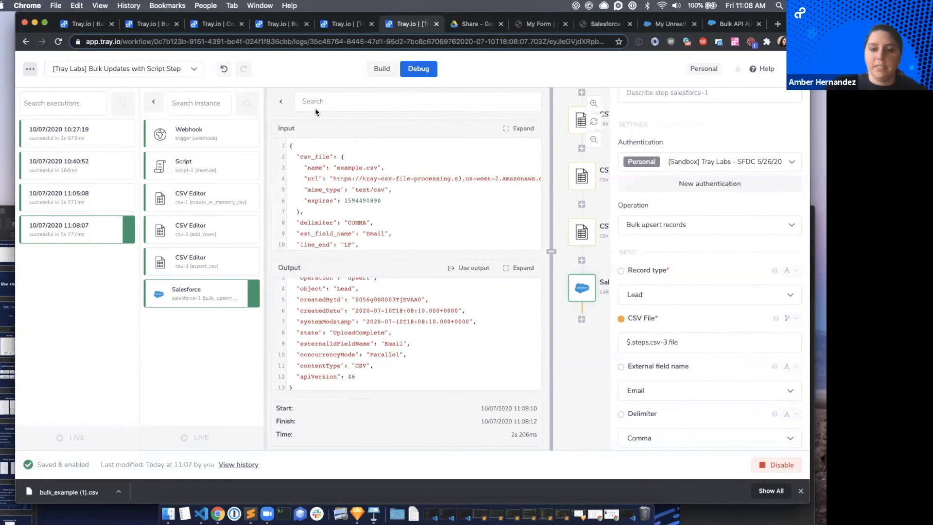
Switch to the My Unread Leads list in Salesforce, reload it and look through the leads.
{"action": "left_click", "coordinate": [777, 24]}
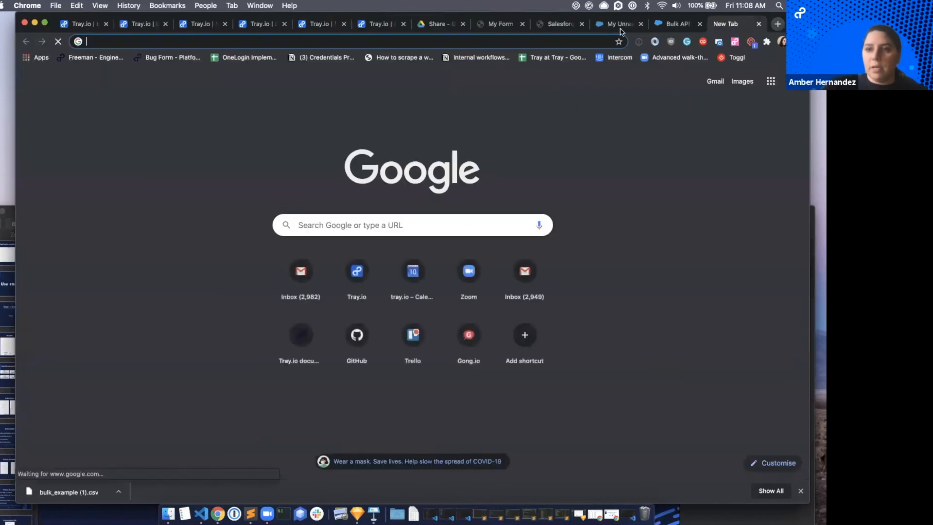
{"action": "left_click", "coordinate": [609, 26]}
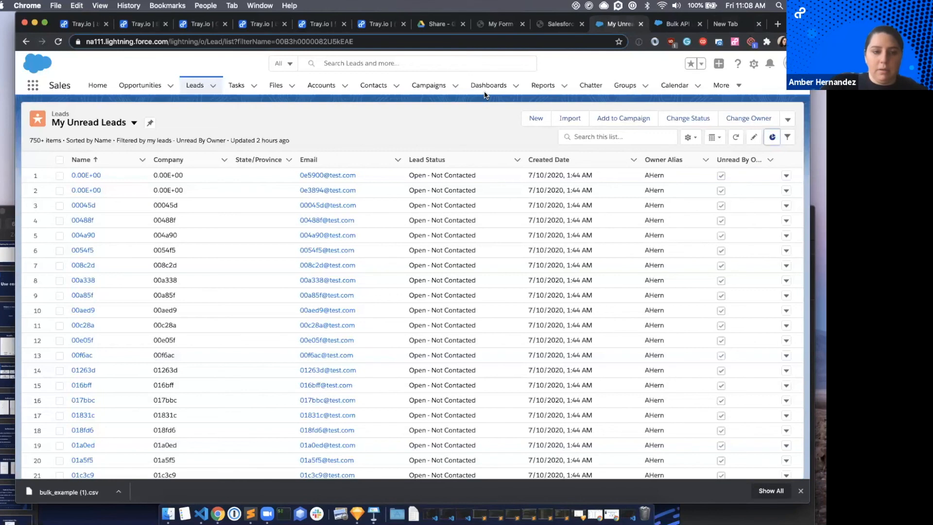
{"action": "left_click", "coordinate": [57, 43]}
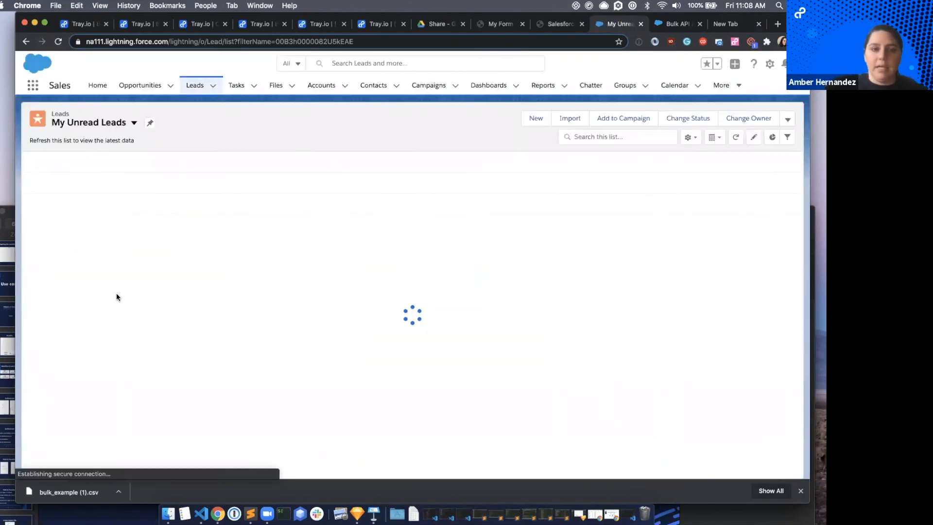
{"action": "scroll", "coordinate": [118, 258], "scroll_direction": "down", "scroll_amount": 10}
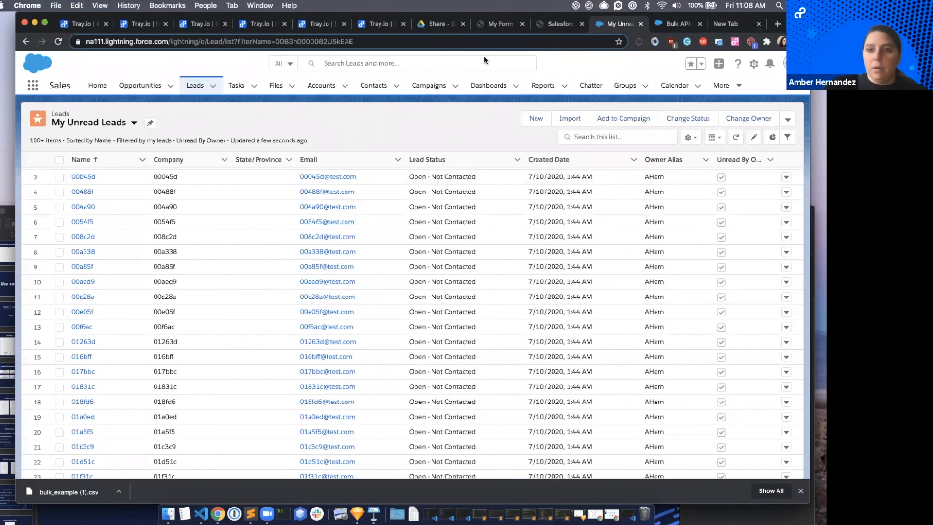
Return to building the Tray.io workflow and look at the operations available for the csv-1 step.
{"action": "left_click", "coordinate": [554, 26]}
{"action": "left_click", "coordinate": [374, 26]}
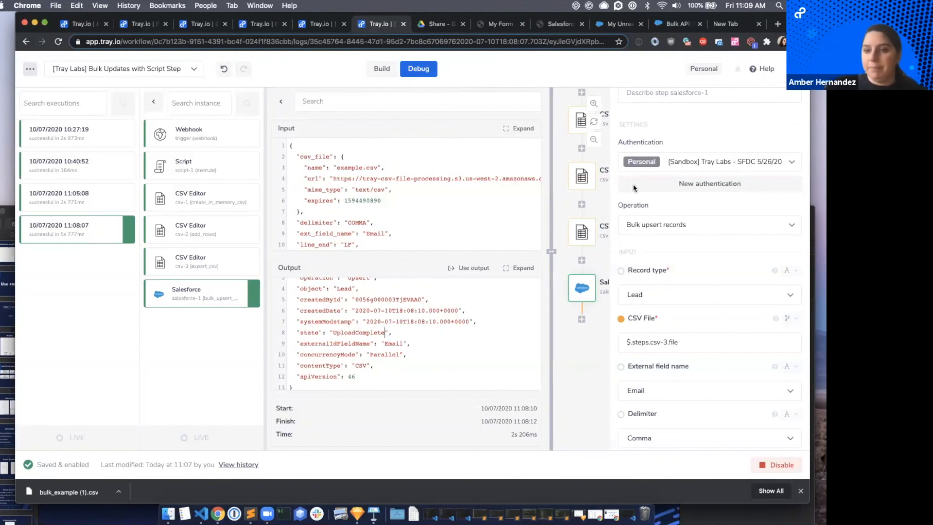
{"action": "left_click", "coordinate": [381, 69]}
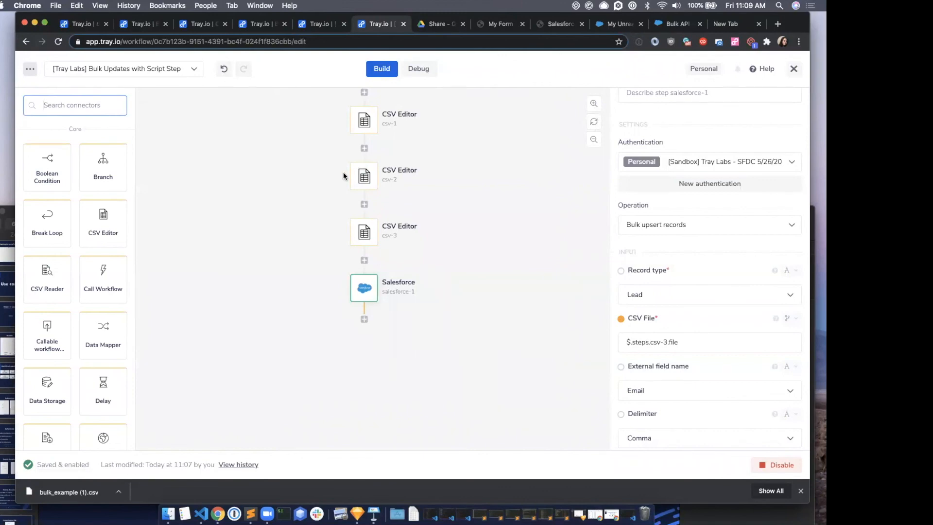
{"action": "scroll", "coordinate": [389, 195], "scroll_direction": "up", "scroll_amount": 3}
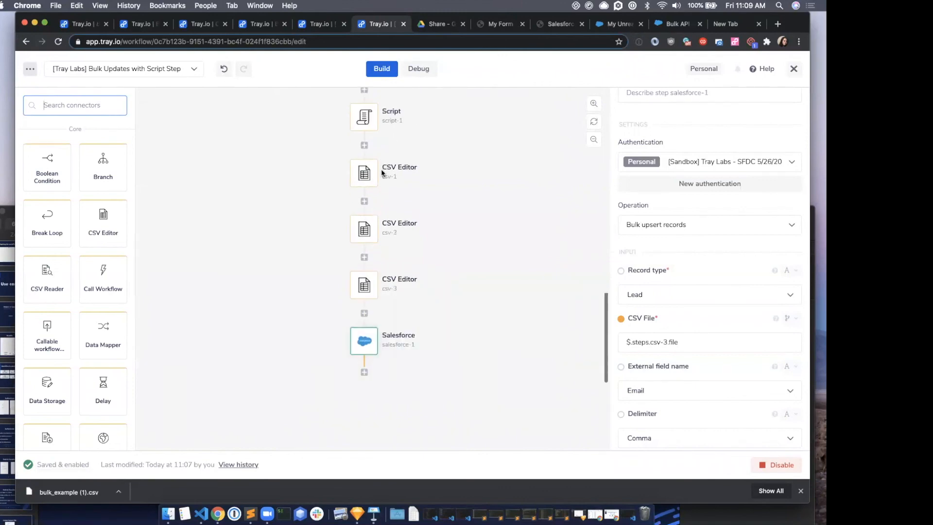
{"action": "left_click", "coordinate": [364, 191]}
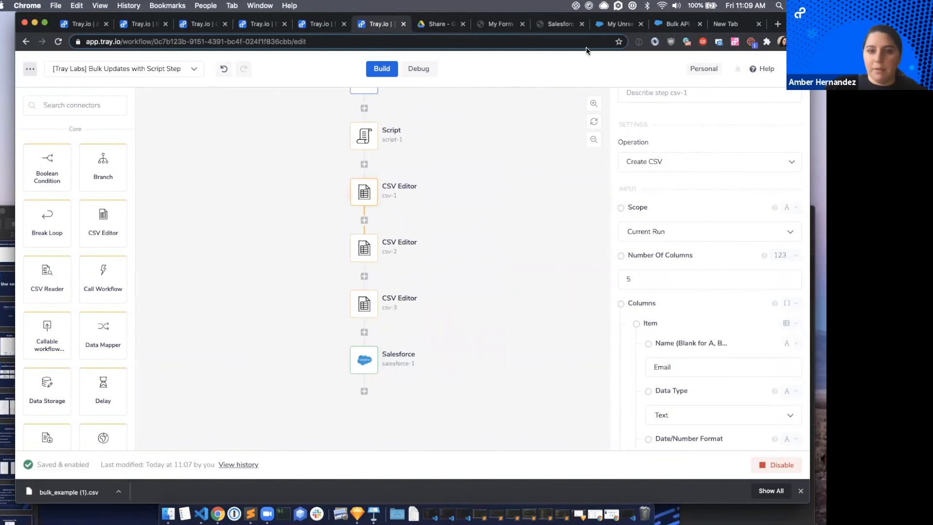
{"action": "scroll", "coordinate": [357, 154], "scroll_direction": "up", "scroll_amount": 1}
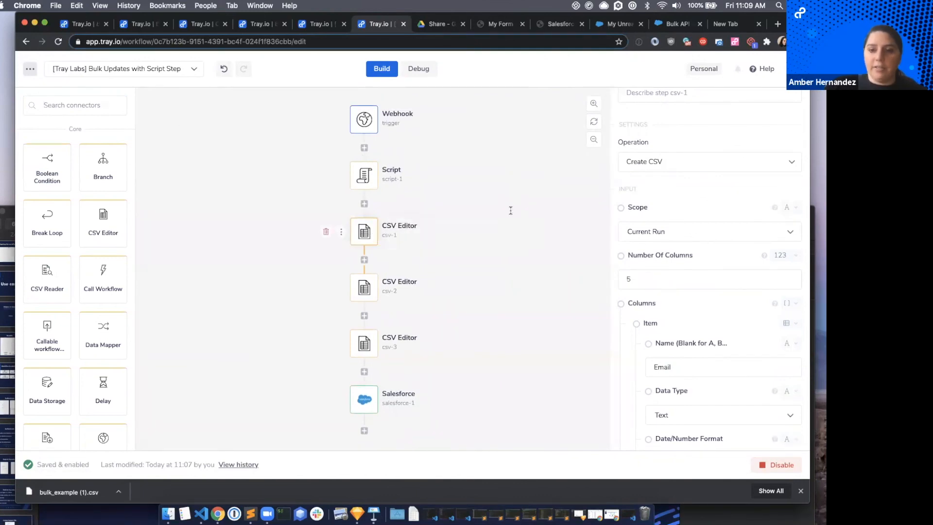
{"action": "left_click", "coordinate": [659, 161]}
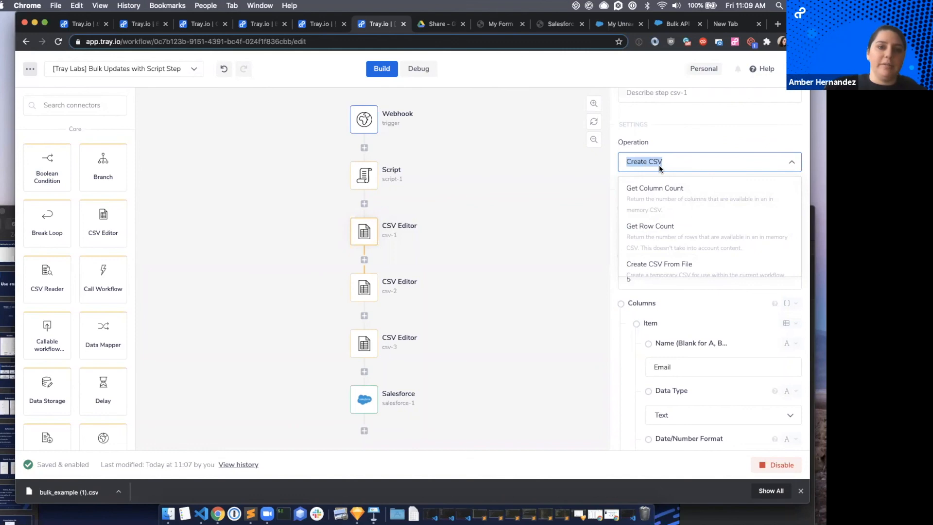
{"action": "left_click", "coordinate": [679, 142]}
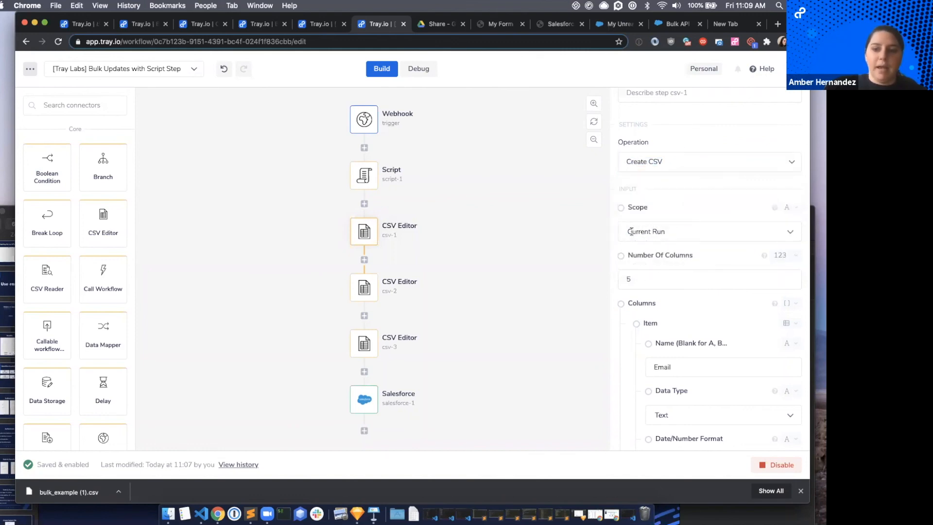
Review the csv-1 step's number of columns, column definitions and number of rows.
{"action": "left_click", "coordinate": [659, 275]}
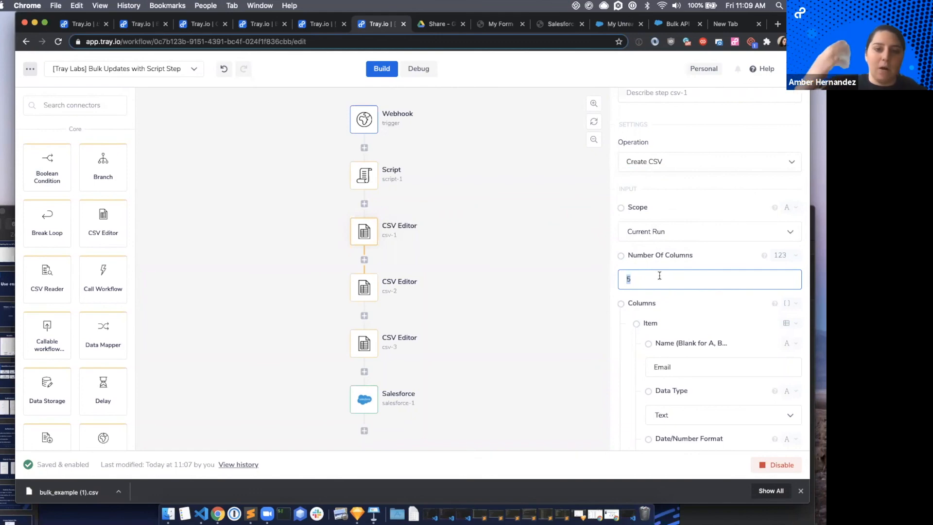
{"action": "scroll", "coordinate": [659, 275], "scroll_direction": "down", "scroll_amount": 3}
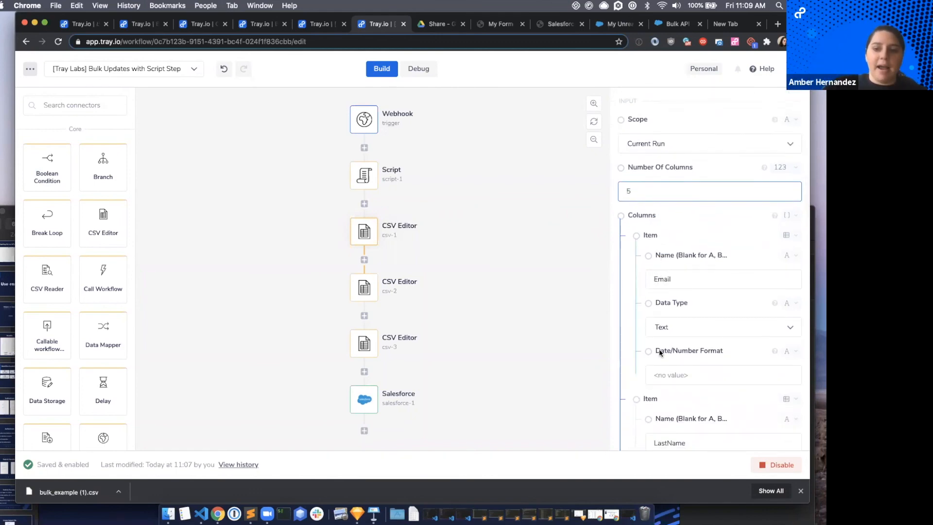
{"action": "scroll", "coordinate": [662, 409], "scroll_direction": "down", "scroll_amount": 8}
{"action": "scroll", "coordinate": [665, 409], "scroll_direction": "down", "scroll_amount": 4}
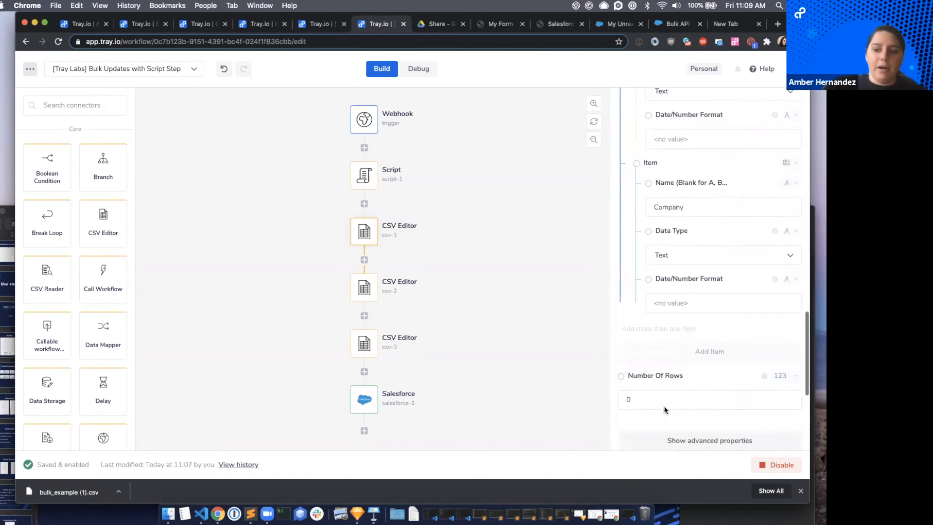
{"action": "left_click", "coordinate": [665, 319]}
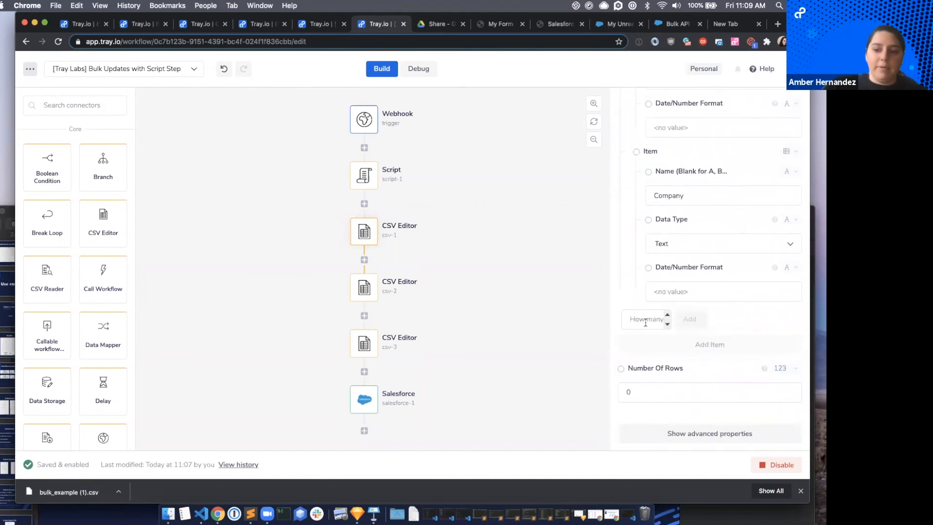
{"action": "left_click", "coordinate": [700, 345]}
{"action": "scroll", "coordinate": [720, 306], "scroll_direction": "up", "scroll_amount": 10}
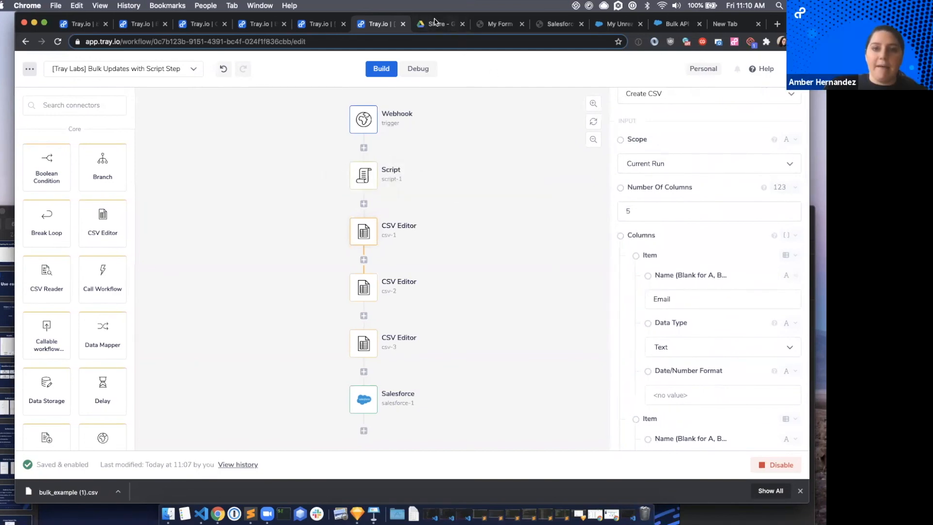
Switch to filter_validate.js in Google Drive and examine the Email, LastName, LeadSource, Status and Company fields the script maps.
{"action": "left_click", "coordinate": [436, 23]}
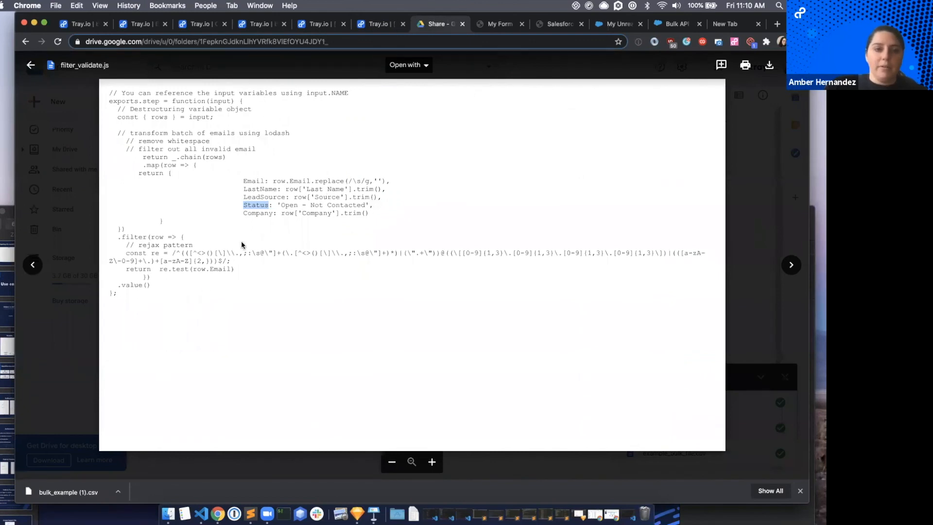
{"action": "double_click", "coordinate": [253, 181]}
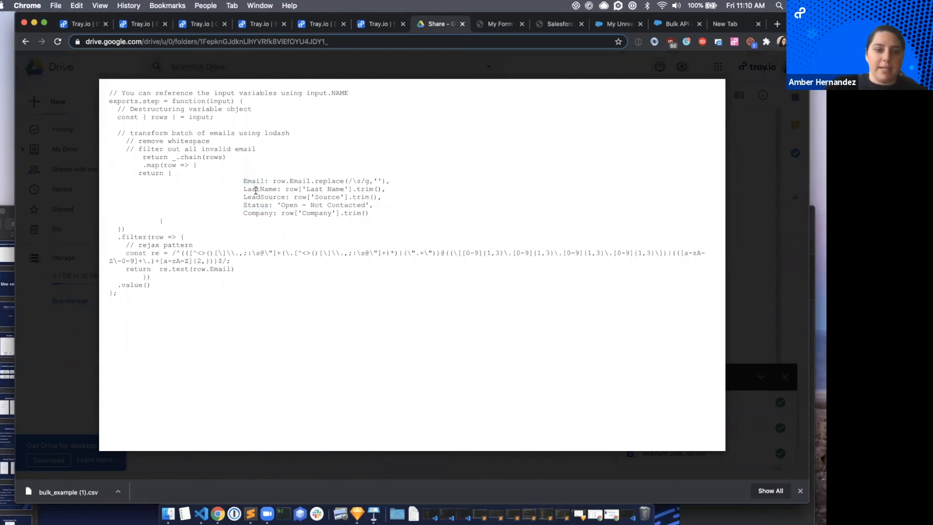
{"action": "double_click", "coordinate": [255, 189]}
{"action": "double_click", "coordinate": [257, 197]}
{"action": "double_click", "coordinate": [256, 189]}
{"action": "double_click", "coordinate": [257, 197]}
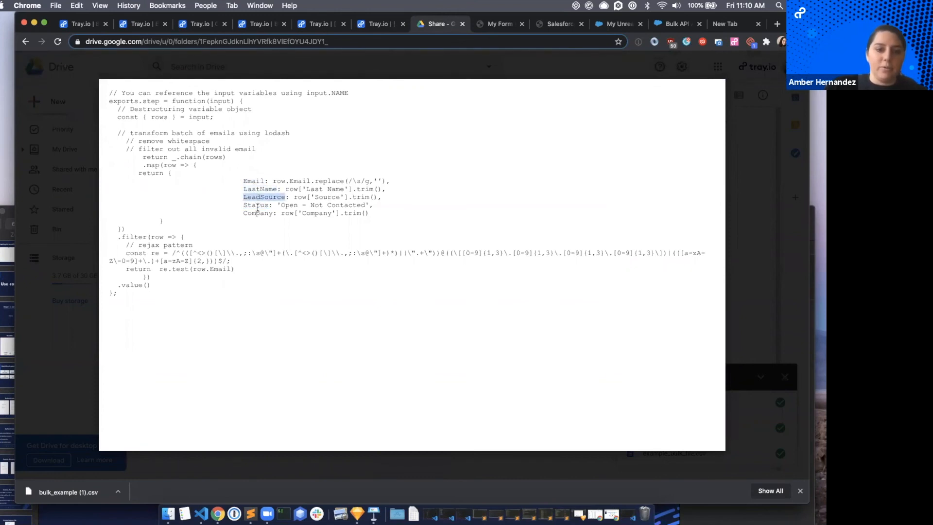
{"action": "double_click", "coordinate": [258, 205]}
{"action": "double_click", "coordinate": [260, 213]}
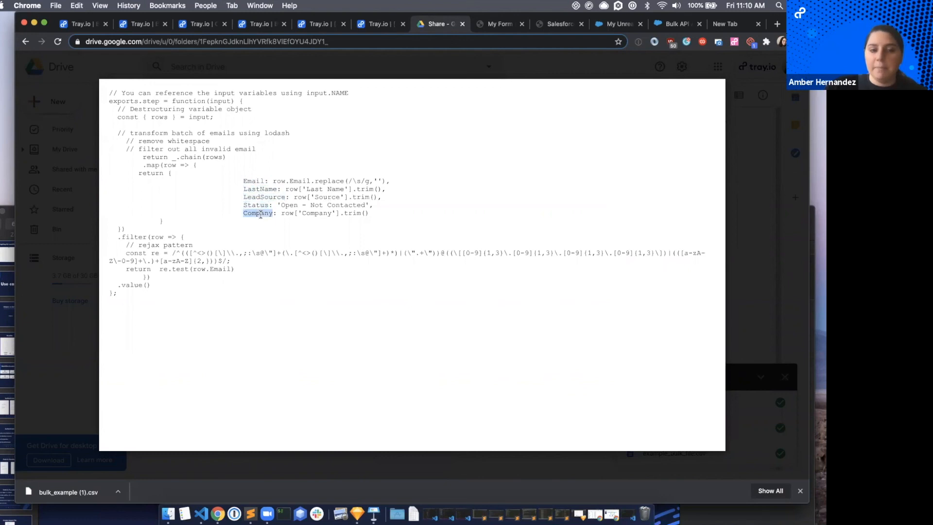
{"action": "left_click", "coordinate": [166, 171]}
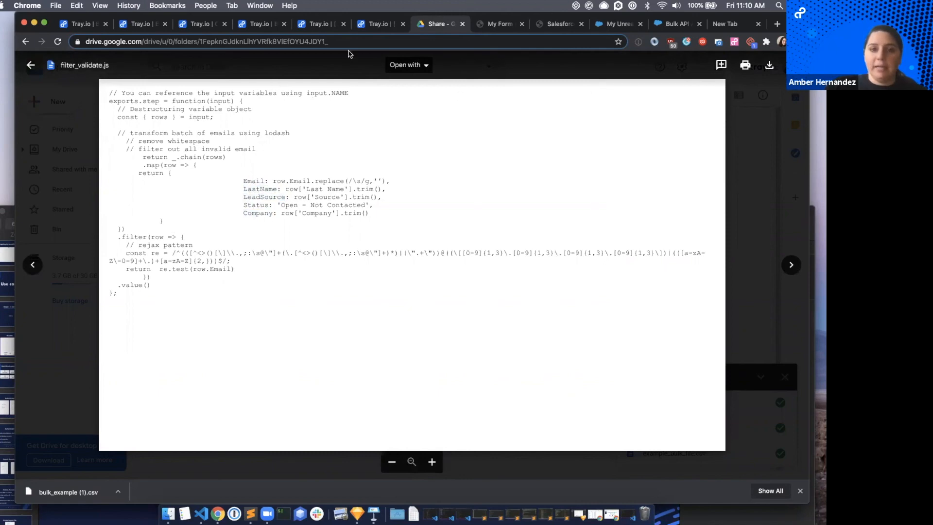
Switch back to the Tray.io workflow and review the csv-1 step's column definitions from Email through Company and its number of rows.
{"action": "left_click", "coordinate": [374, 24]}
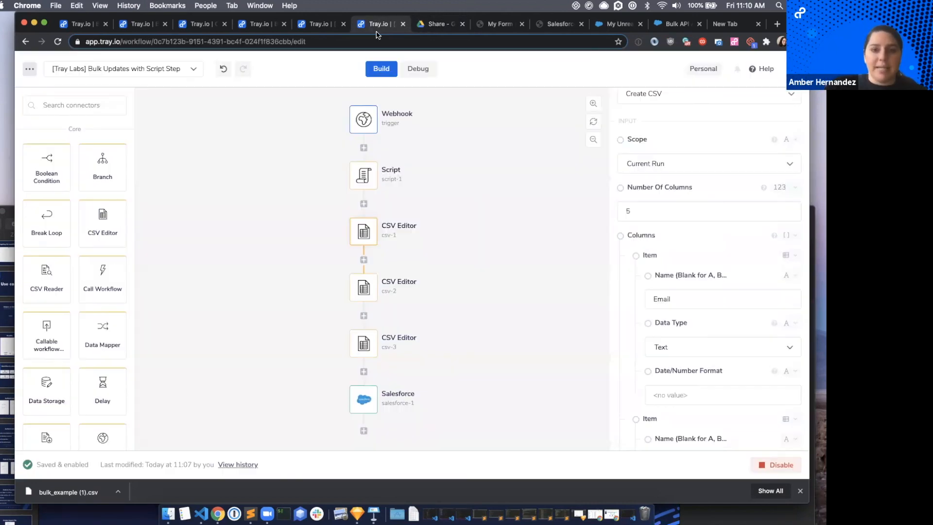
{"action": "scroll", "coordinate": [680, 292], "scroll_direction": "down", "scroll_amount": 3}
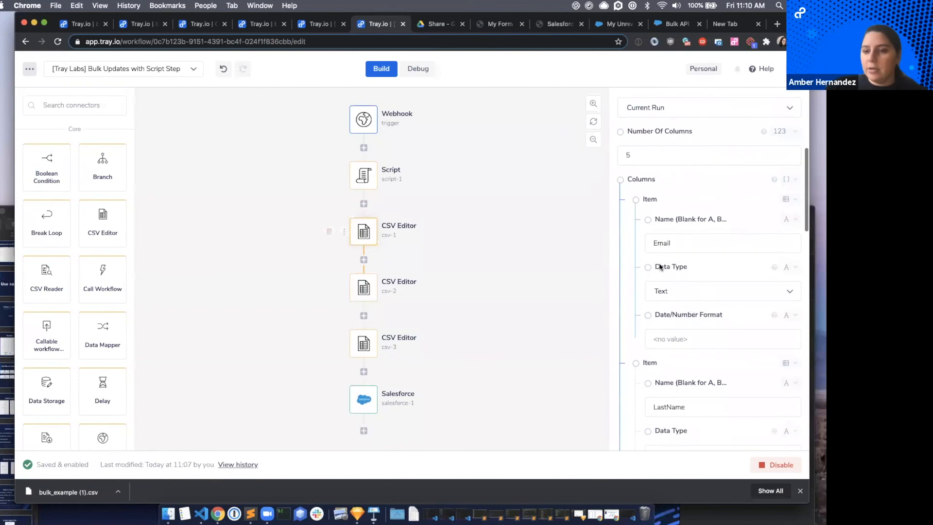
{"action": "scroll", "coordinate": [693, 319], "scroll_direction": "down", "scroll_amount": 10}
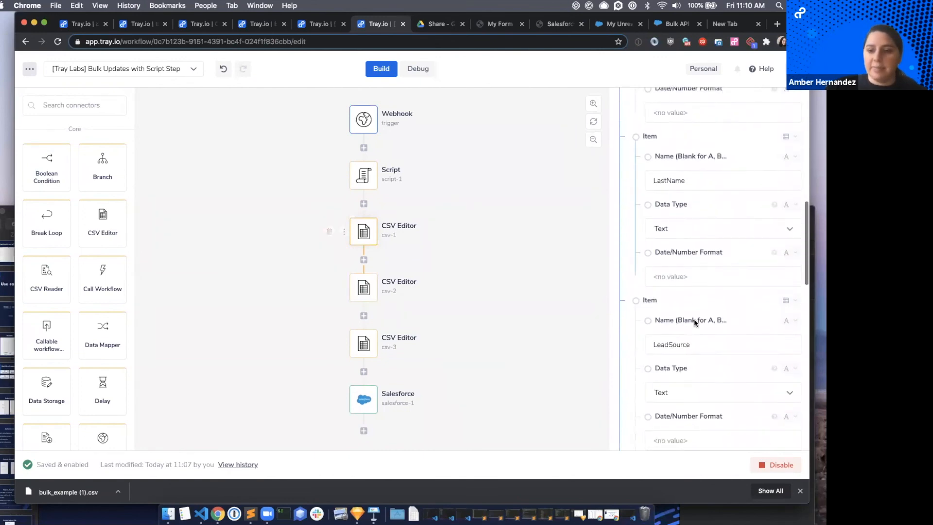
{"action": "scroll", "coordinate": [694, 320], "scroll_direction": "down", "scroll_amount": 10}
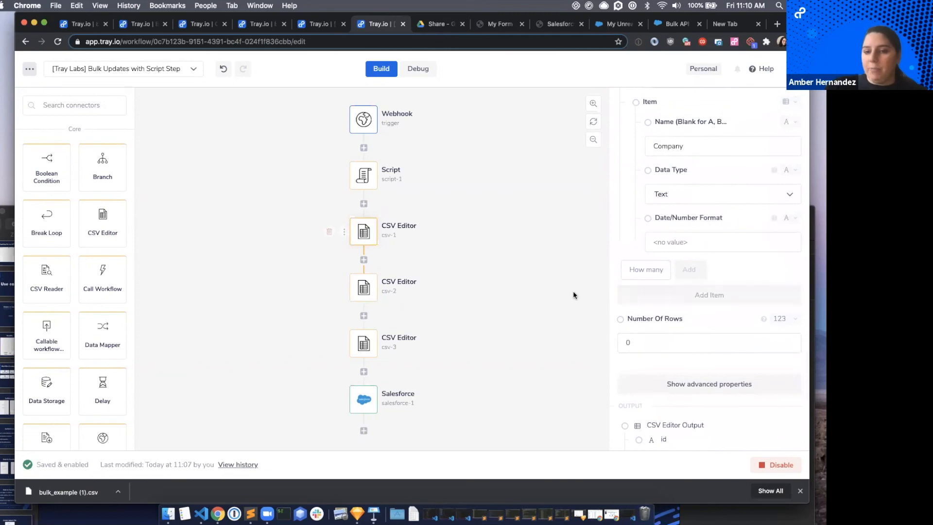
{"action": "scroll", "coordinate": [695, 196], "scroll_direction": "up", "scroll_amount": 15}
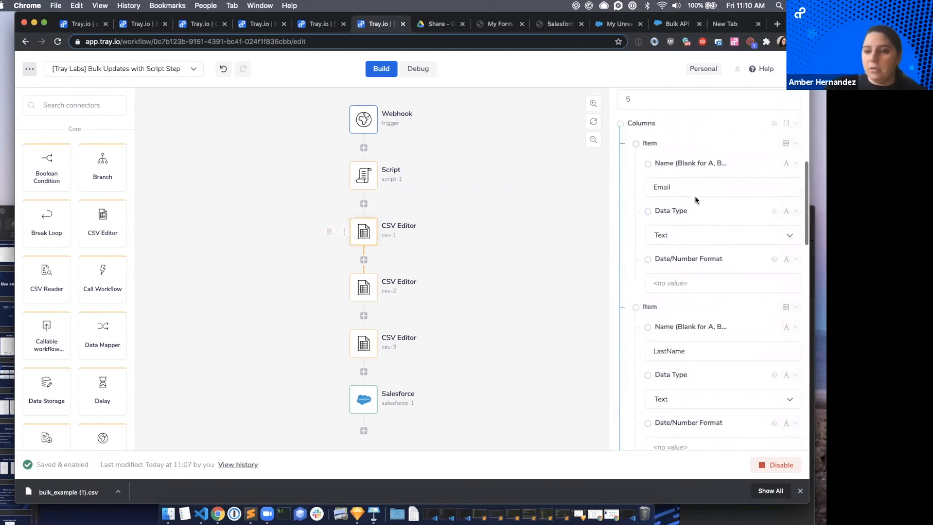
Open the csv-2 step and review its Add Rows operation, CSV ID, Rows source and column validation setting.
{"action": "left_click", "coordinate": [362, 290]}
{"action": "scroll", "coordinate": [681, 220], "scroll_direction": "up", "scroll_amount": 5}
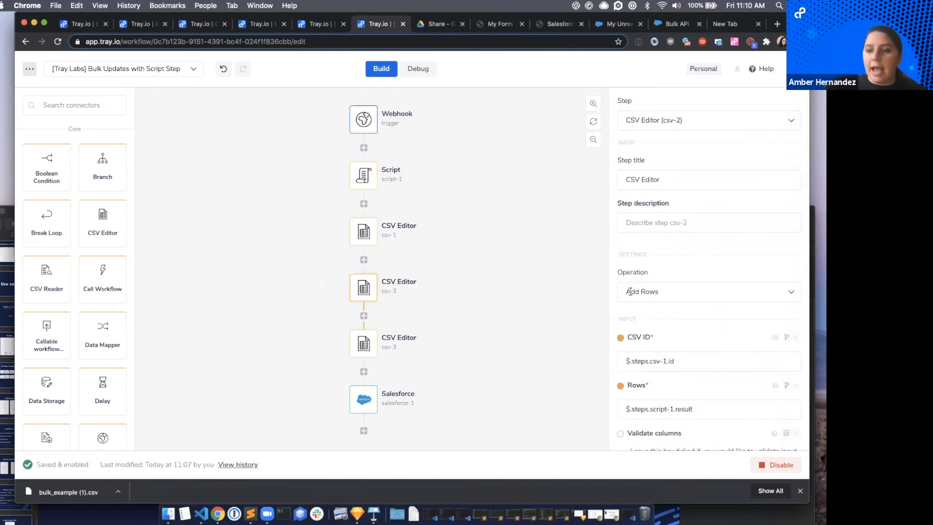
{"action": "scroll", "coordinate": [665, 323], "scroll_direction": "down", "scroll_amount": 2}
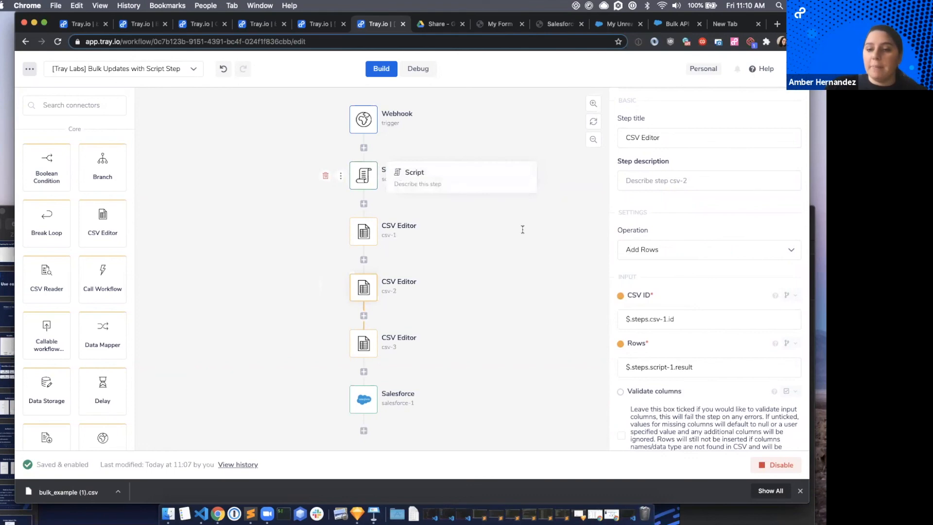
{"action": "scroll", "coordinate": [685, 373], "scroll_direction": "down", "scroll_amount": 3}
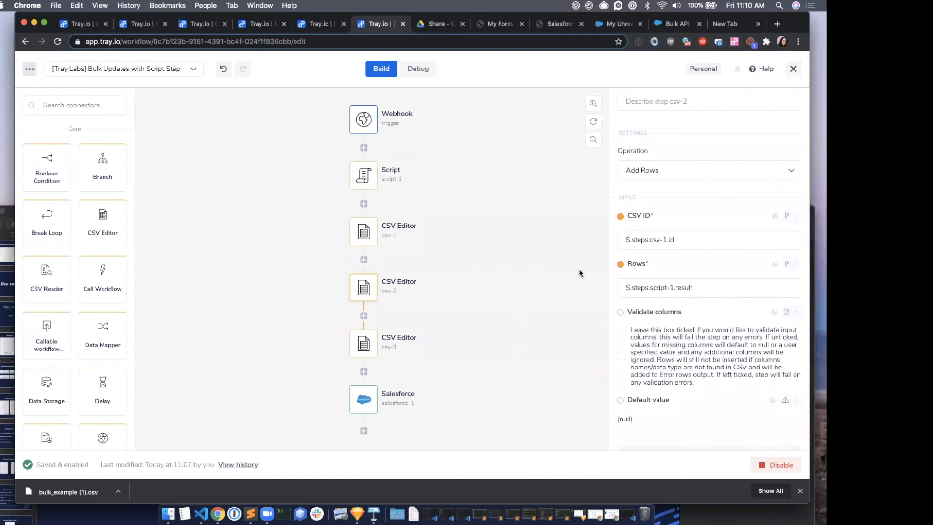
Review the csv-3 step's Export CSV settings and the salesforce-1 step's bulk upsert settings for leads.
{"action": "left_click", "coordinate": [366, 336]}
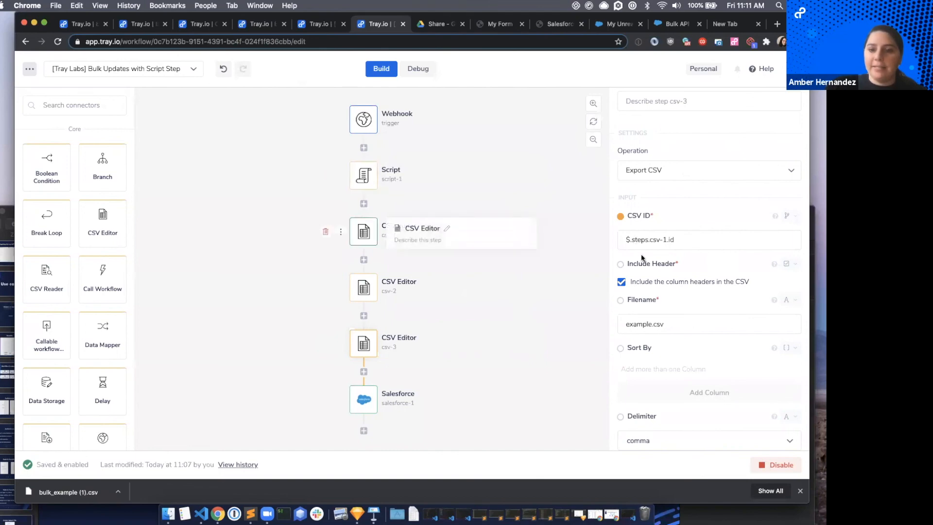
{"action": "scroll", "coordinate": [662, 305], "scroll_direction": "down", "scroll_amount": 3}
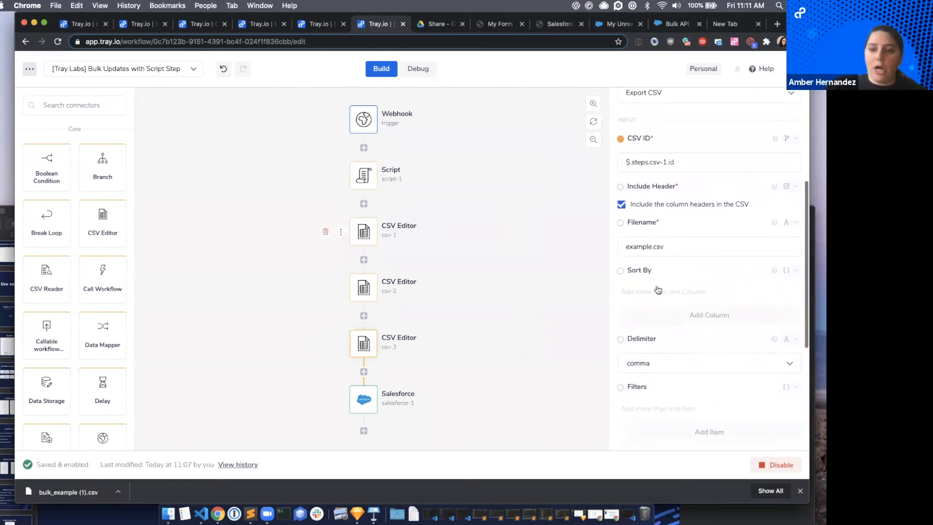
{"action": "left_click", "coordinate": [372, 404]}
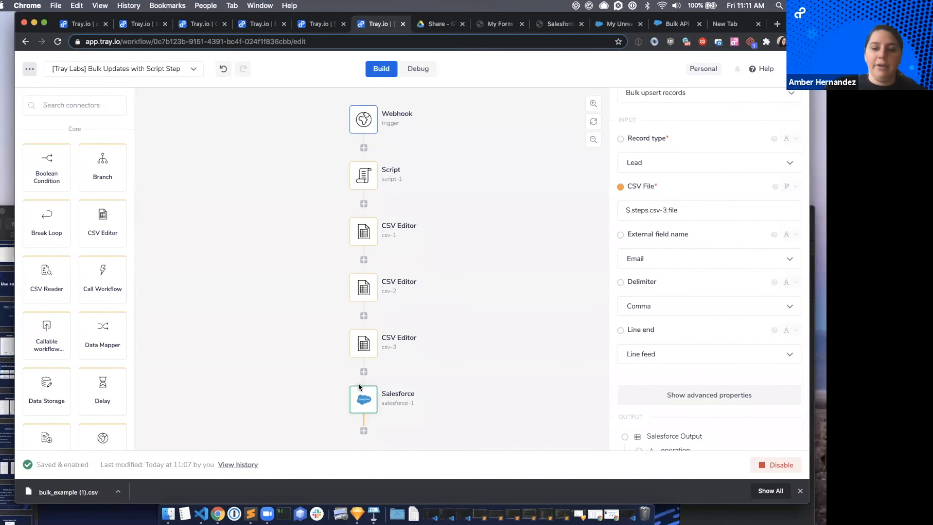
{"action": "mouse_move", "coordinate": [358, 385]}
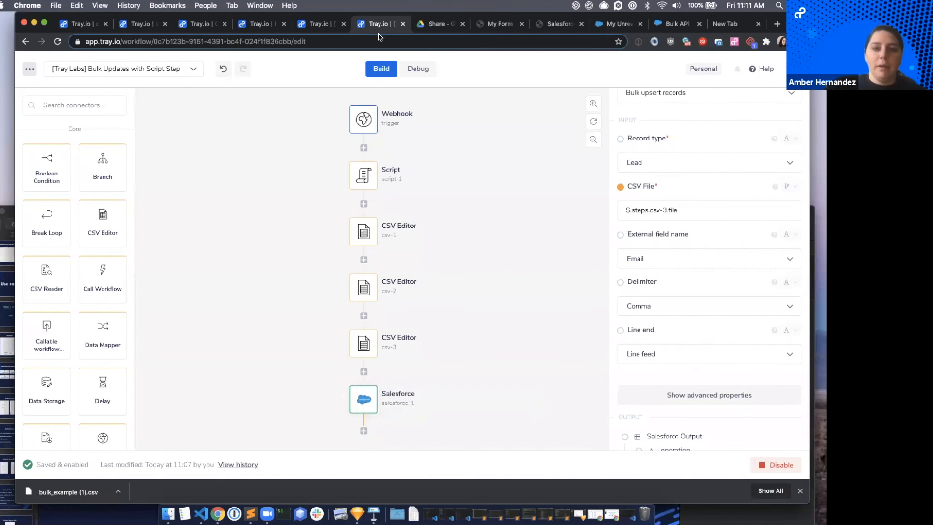
Open the debug log of the 10/07/2020 11:08:07 execution and examine the Salesforce bulk upsert step's input and output.
{"action": "left_click", "coordinate": [426, 72]}
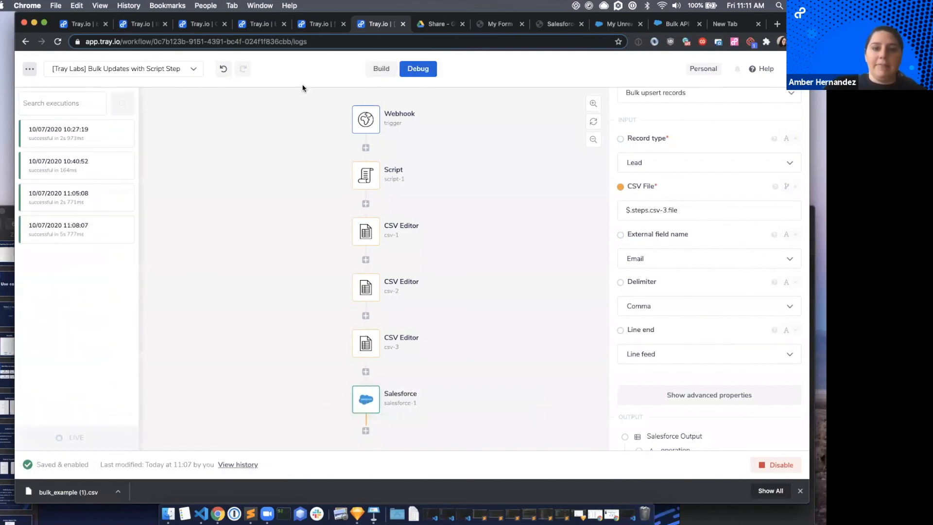
{"action": "left_click", "coordinate": [68, 226]}
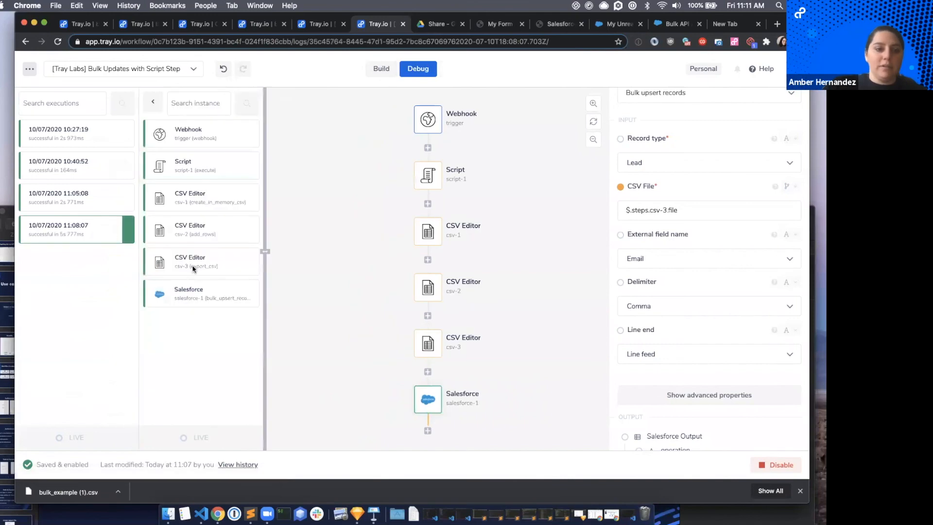
{"action": "left_click", "coordinate": [218, 298]}
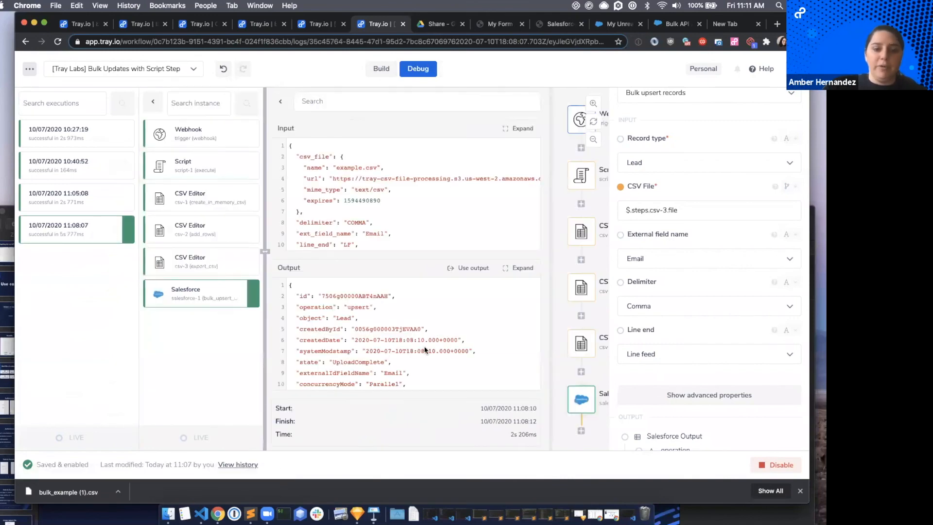
{"action": "scroll", "coordinate": [427, 348], "scroll_direction": "down", "scroll_amount": 3}
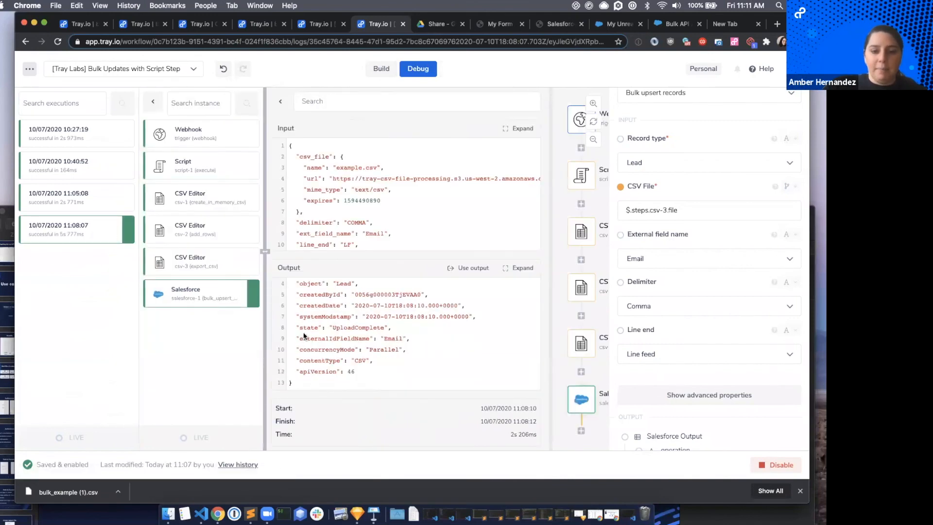
{"action": "scroll", "coordinate": [377, 299], "scroll_direction": "up", "scroll_amount": 2}
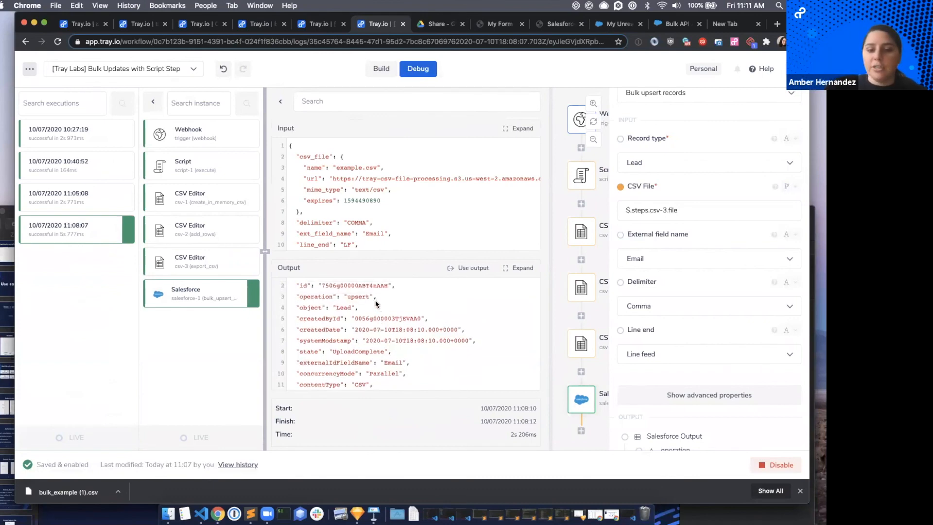
{"action": "scroll", "coordinate": [322, 372], "scroll_direction": "down", "scroll_amount": 2}
{"action": "scroll", "coordinate": [351, 321], "scroll_direction": "up", "scroll_amount": 3}
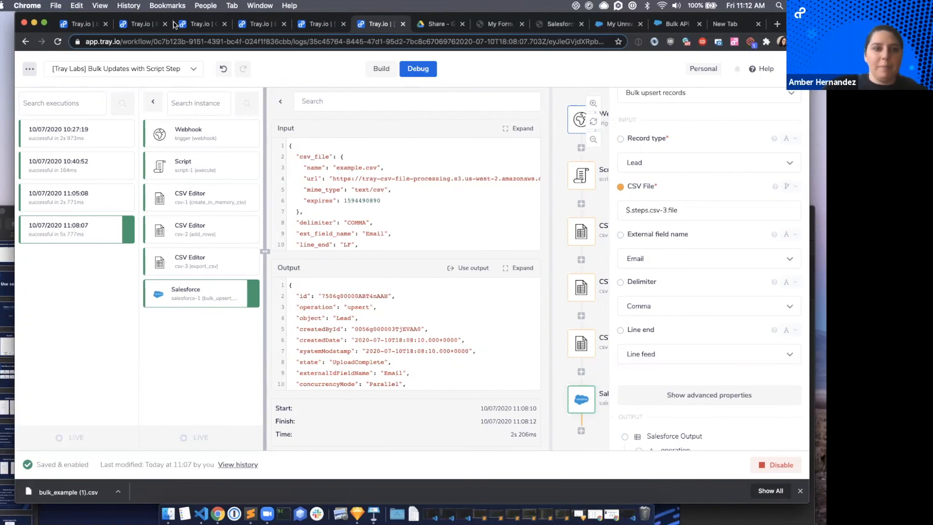
Switch to the Tray_Labs_S6 presentation in Keynote, show the "Great job!" slide and proceed to the Upcoming sessions slide.
{"action": "left_click", "coordinate": [9, 219]}
{"action": "left_click_drag", "start_coordinate": [297, 231], "coordinate": [398, 5]}
{"action": "left_click", "coordinate": [100, 455]}
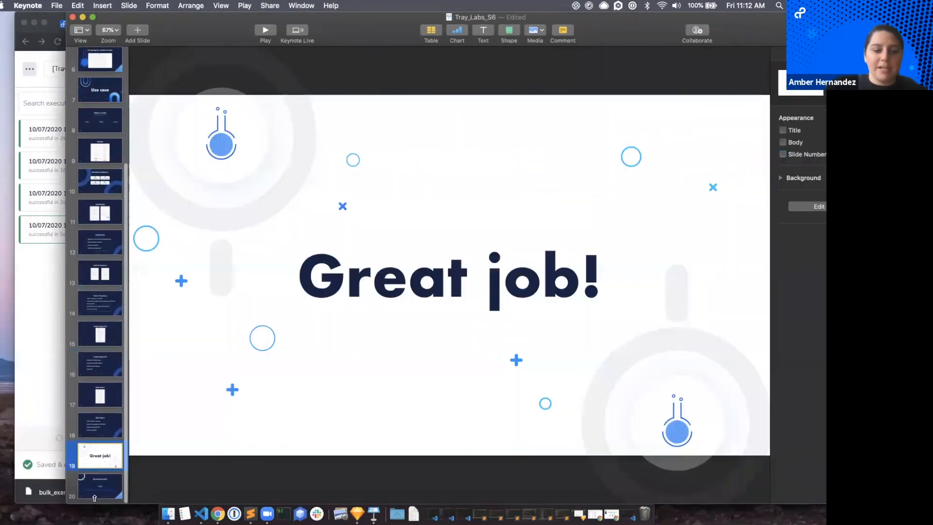
{"action": "left_click", "coordinate": [94, 495]}
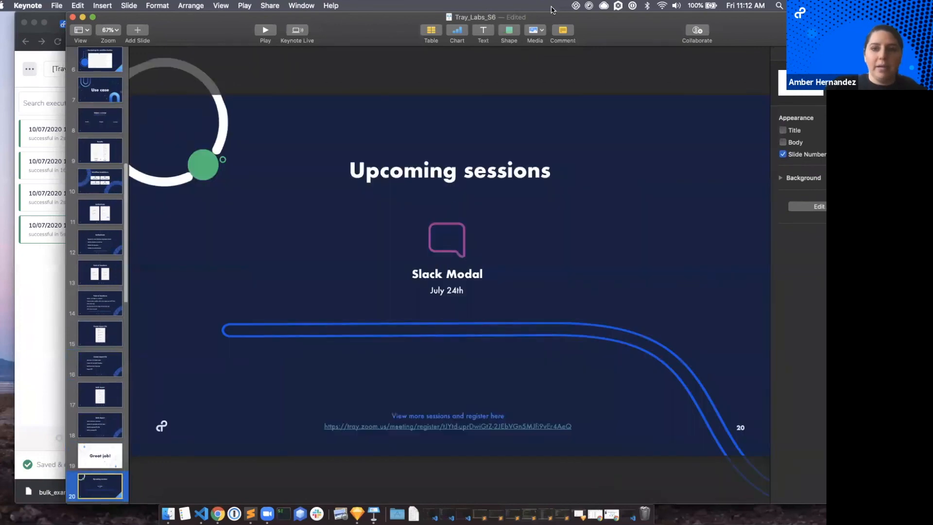